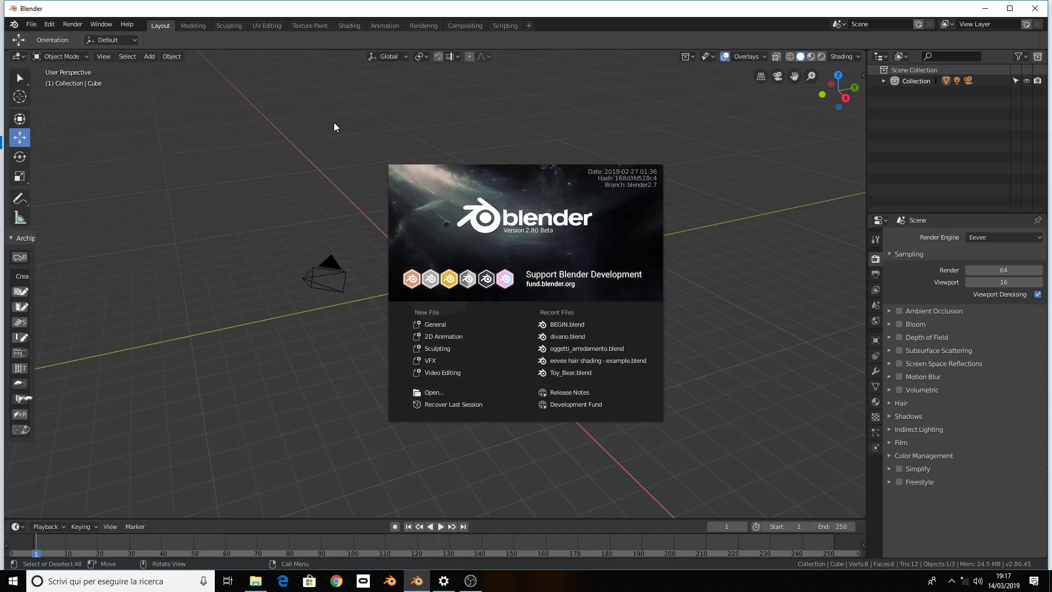
# Close the splash screen and move the default cube well along the green Y axis
pyautogui.click(337, 129)
pyautogui.moveTo(336, 131); pyautogui.dragTo(363, 252, button='middle')
pyautogui.scroll(3, 363, 251)
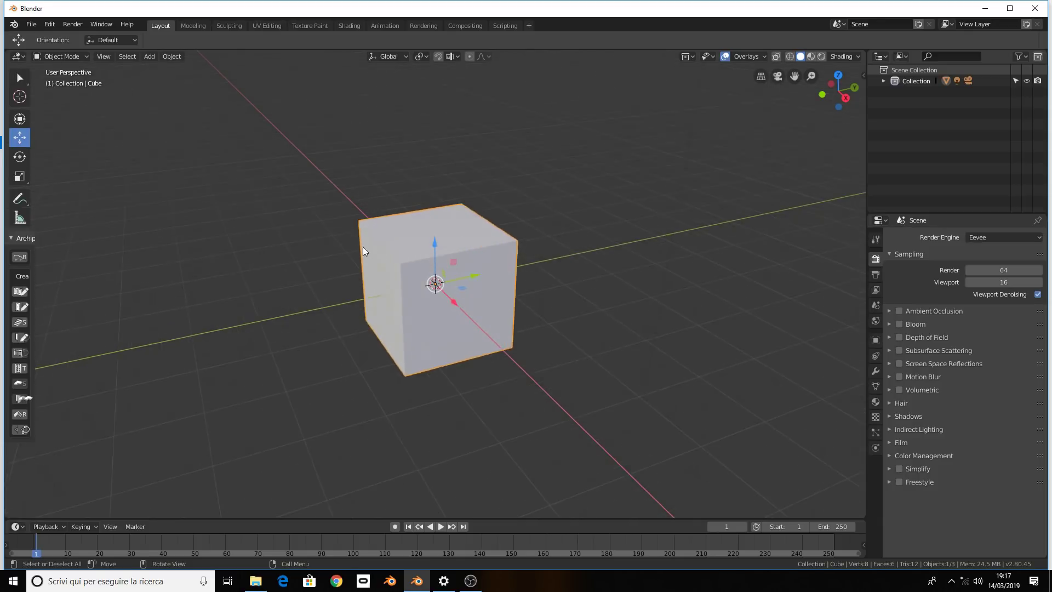
pyautogui.scroll(-1, 363, 251)
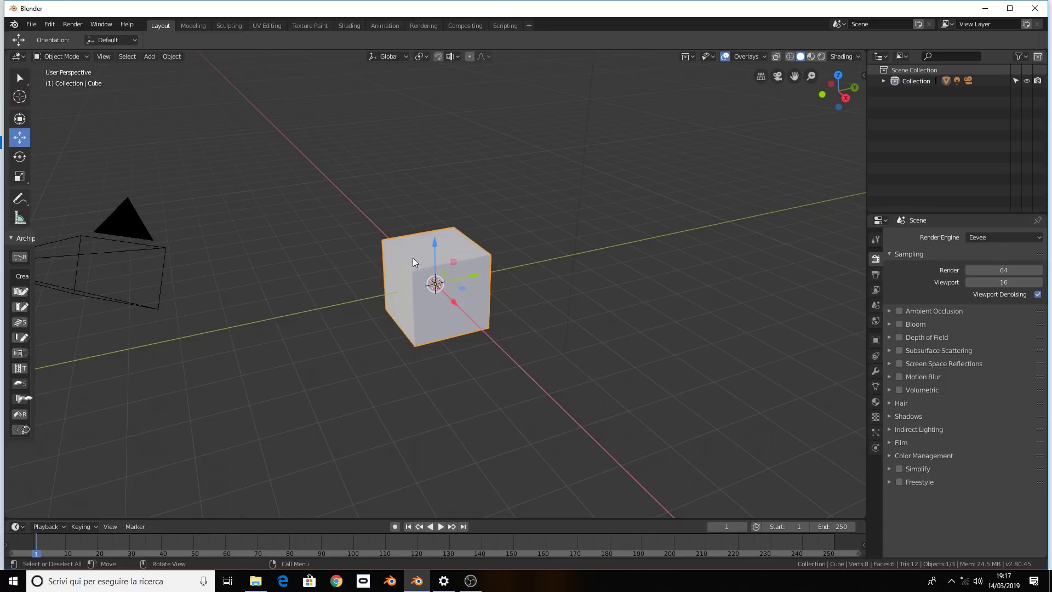
pyautogui.moveTo(477, 276); pyautogui.dragTo(792, 251)
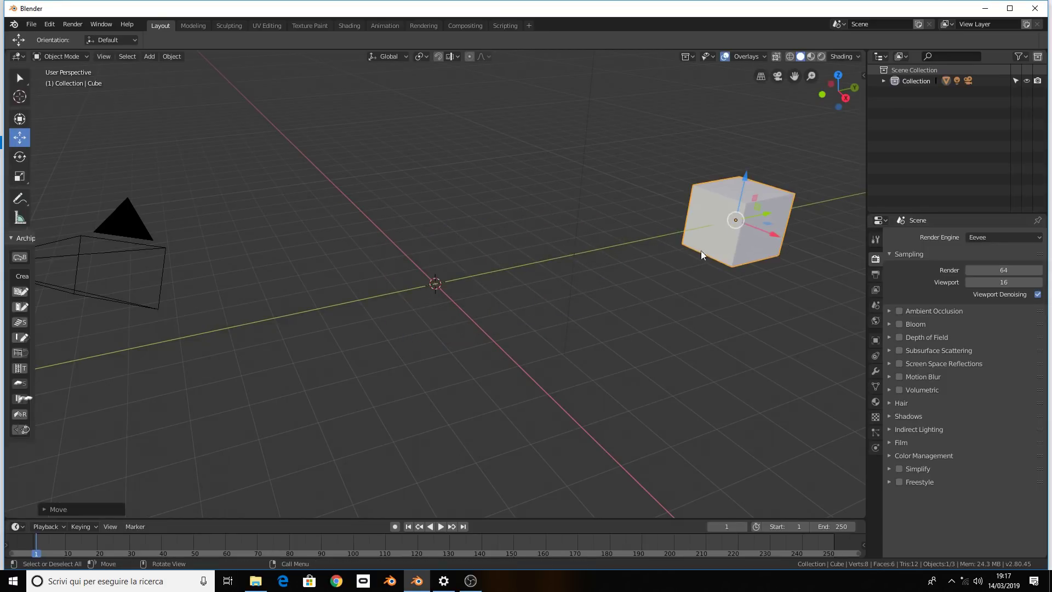
pyautogui.click(427, 281)
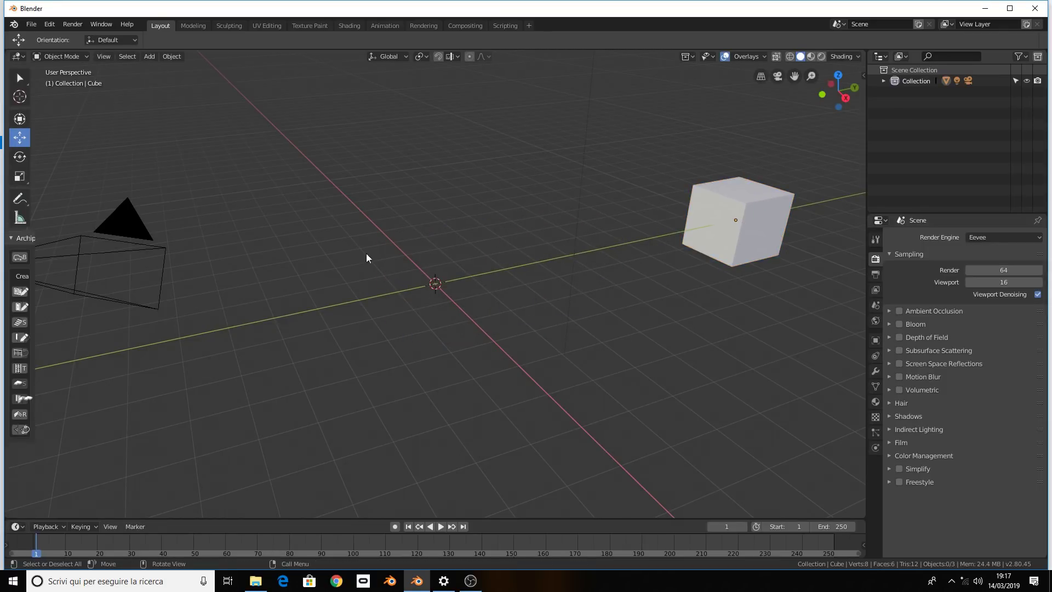
# Reselect the cube, then pan and zoom until it is fully framed
pyautogui.moveTo(364, 254)
pyautogui.mouseDown(button='middle')
pyautogui.moveTo(364, 242)
pyautogui.moveTo(414, 242)
pyautogui.moveTo(384, 230)
pyautogui.moveTo(566, 242)
pyautogui.moveTo(411, 199)
pyautogui.mouseUp(button='middle')
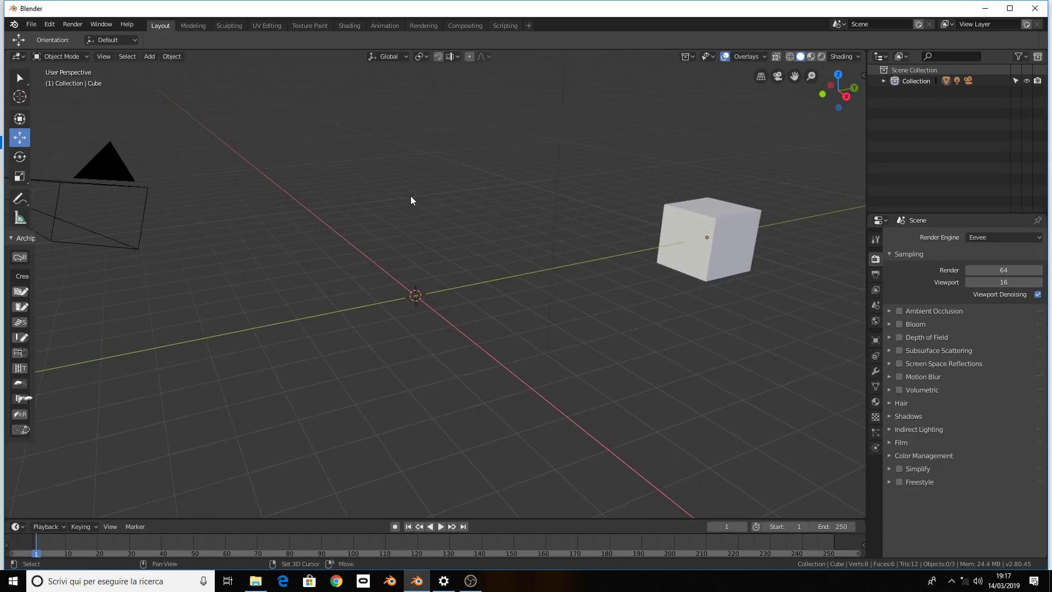
pyautogui.rightClick(699, 255)
pyautogui.press('Escape')
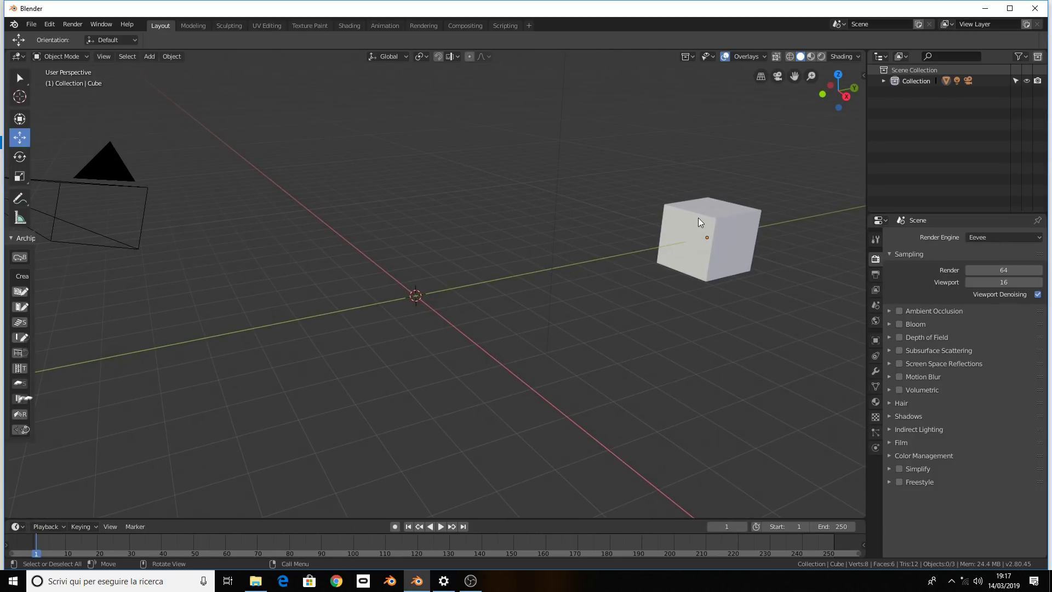
pyautogui.click(700, 222)
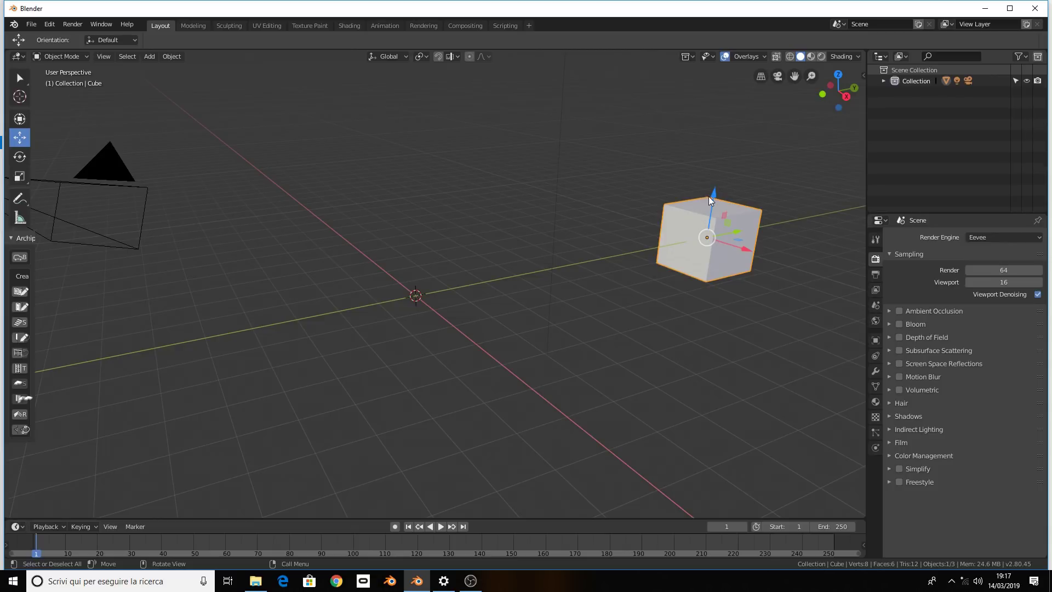
pyautogui.keyDown('shift'); pyautogui.moveTo(725, 195); pyautogui.dragTo(343, 218, button='middle'); pyautogui.keyUp('shift')
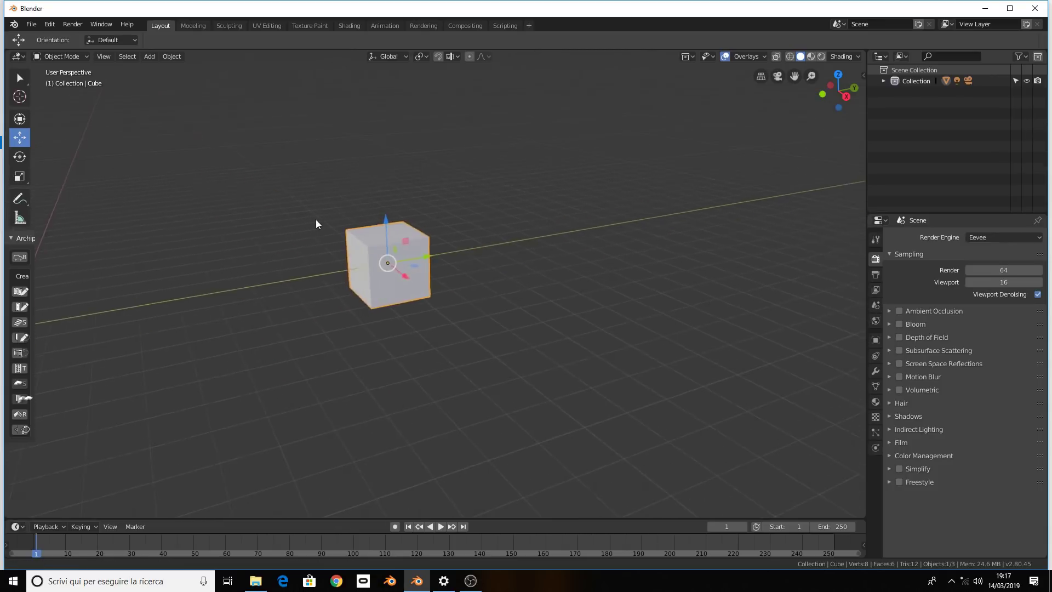
pyautogui.scroll(3, 350, 181)
pyautogui.keyDown('shift'); pyautogui.moveTo(355, 151); pyautogui.dragTo(436, 204, button='middle'); pyautogui.keyUp('shift')
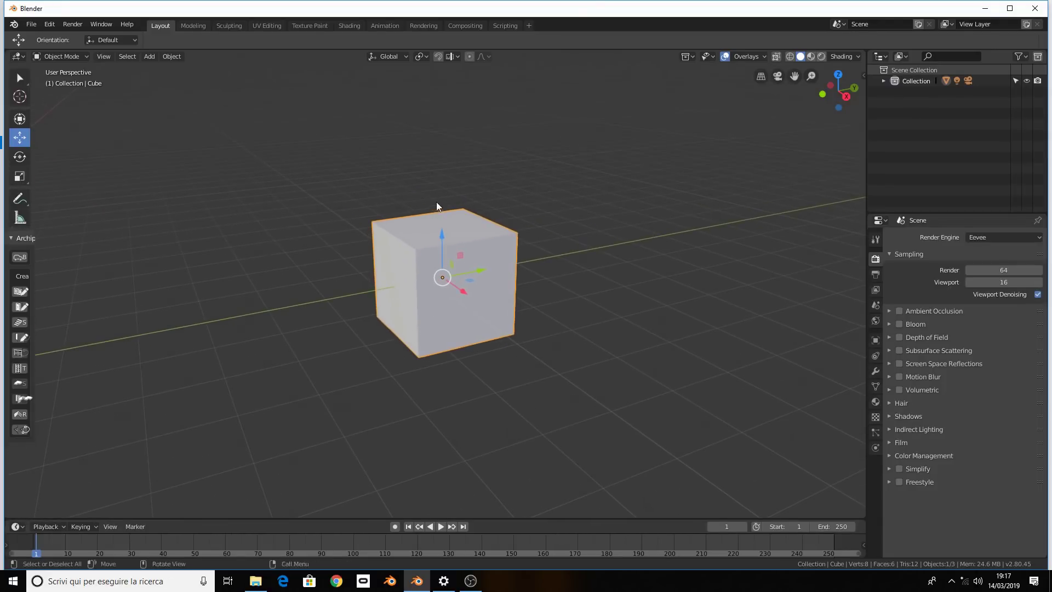
pyautogui.scroll(2, 430, 207)
pyautogui.scroll(1, 444, 214)
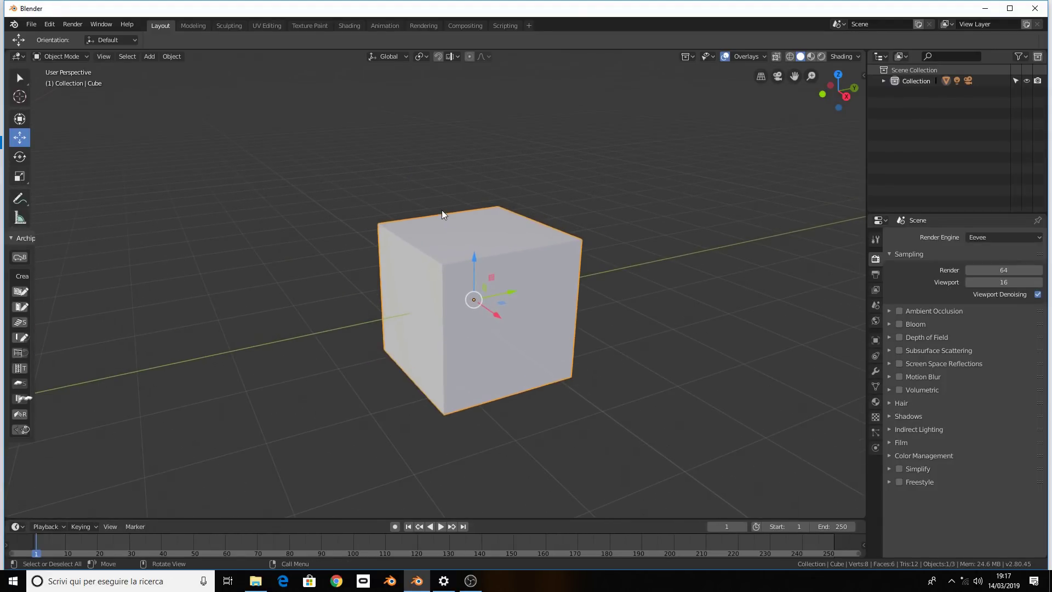
# Orbit around the cube and frame it with Numpad period
pyautogui.press('g')
pyautogui.moveTo(413, 227)
pyautogui.mouseDown(button='middle')
pyautogui.moveTo(571, 233)
pyautogui.moveTo(308, 235)
pyautogui.moveTo(519, 223)
pyautogui.moveTo(363, 226)
pyautogui.moveTo(382, 228)
pyautogui.mouseUp(button='middle')
pyautogui.moveTo(258, 228)
pyautogui.mouseDown(button='middle')
pyautogui.moveTo(729, 169)
pyautogui.moveTo(287, 207)
pyautogui.moveTo(342, 178)
pyautogui.mouseUp(button='middle')
pyautogui.scroll(-2, 342, 179)
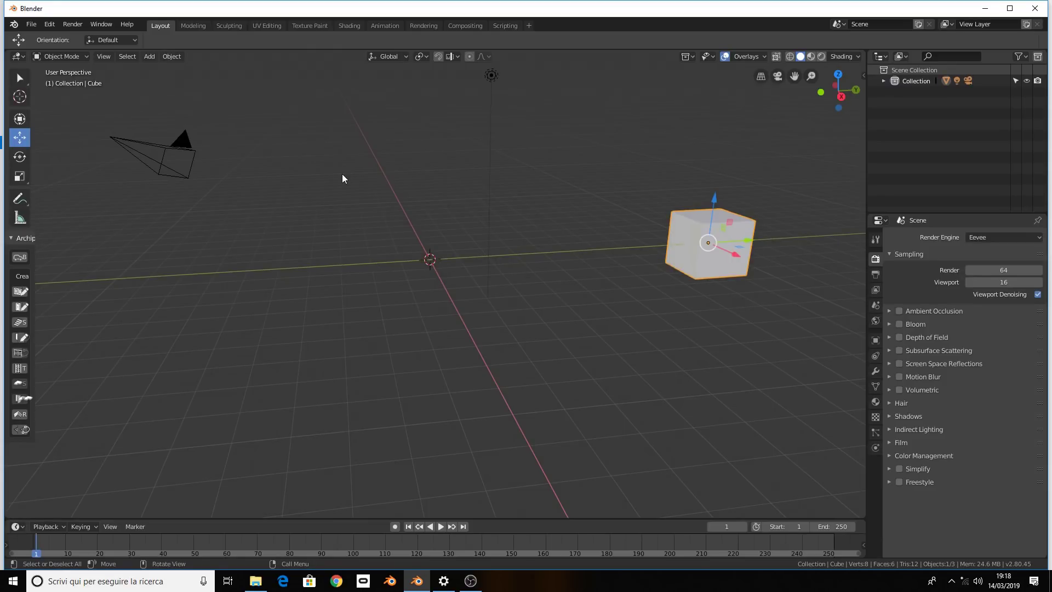
pyautogui.press('KP_Decimal')
pyautogui.scroll(-3, 342, 178)
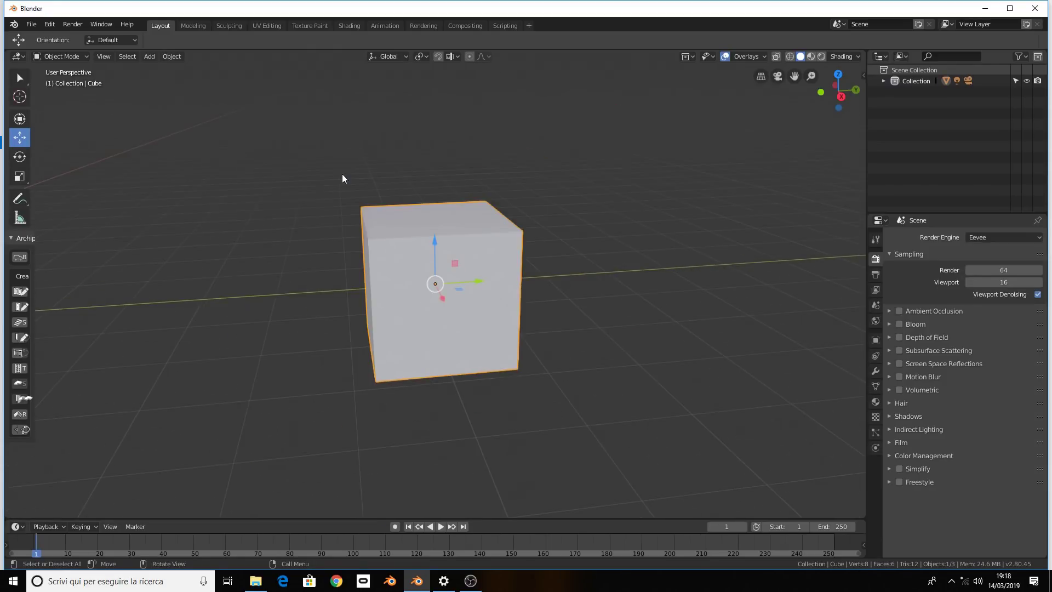
pyautogui.moveTo(342, 179)
pyautogui.mouseDown(button='middle')
pyautogui.moveTo(411, 192)
pyautogui.moveTo(261, 186)
pyautogui.moveTo(474, 176)
pyautogui.moveTo(369, 185)
pyautogui.moveTo(383, 203)
pyautogui.moveTo(393, 193)
pyautogui.moveTo(364, 198)
pyautogui.mouseUp(button='middle')
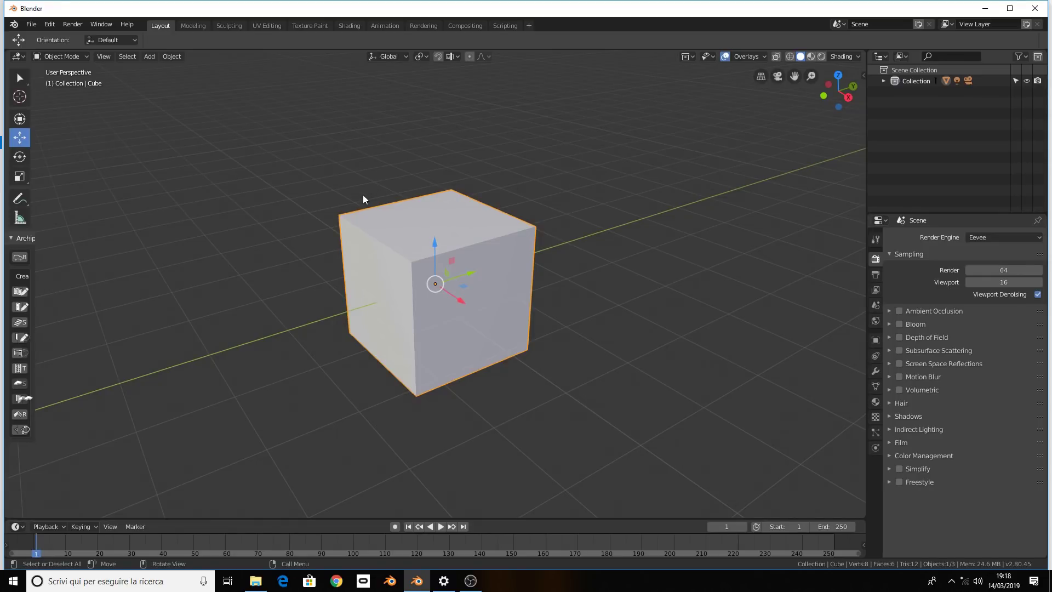
pyautogui.scroll(-2, 379, 206)
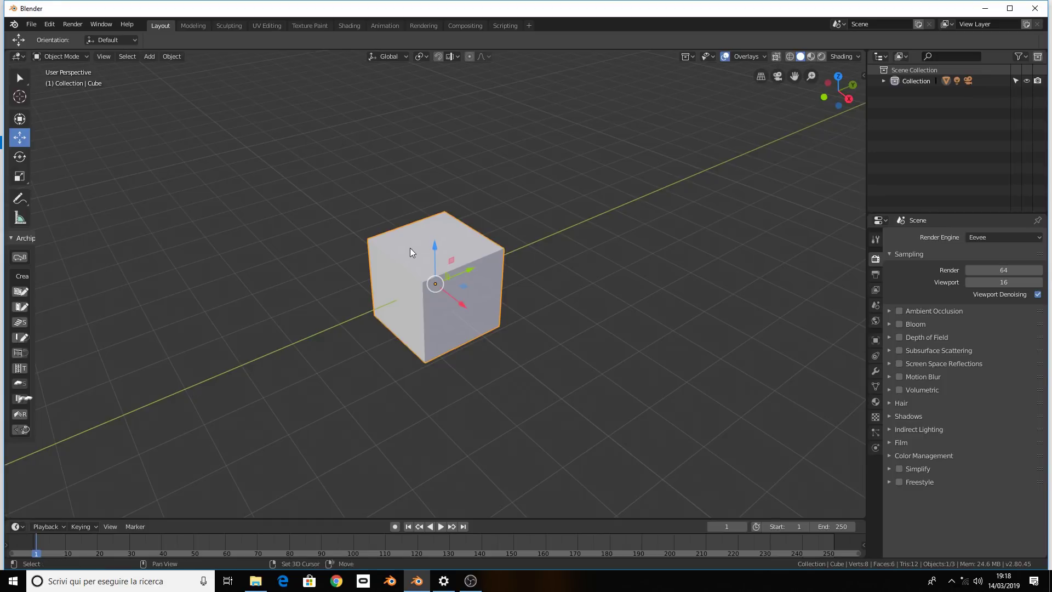
# Centre the cube and enter Edit Mode with all geometry deselected
pyautogui.moveTo(408, 254)
pyautogui.keyDown('shift'); pyautogui.mouseDown(button='middle')
pyautogui.moveTo(443, 258)
pyautogui.moveTo(623, 165)
pyautogui.moveTo(218, 365)
pyautogui.moveTo(348, 231)
pyautogui.moveTo(423, 243)
pyautogui.mouseUp(button='middle'); pyautogui.keyUp('shift')
pyautogui.moveTo(252, 313)
pyautogui.keyDown('shift'); pyautogui.mouseDown(button='middle')
pyautogui.moveTo(200, 263)
pyautogui.moveTo(71, 406)
pyautogui.mouseUp(button='middle'); pyautogui.keyUp('shift')
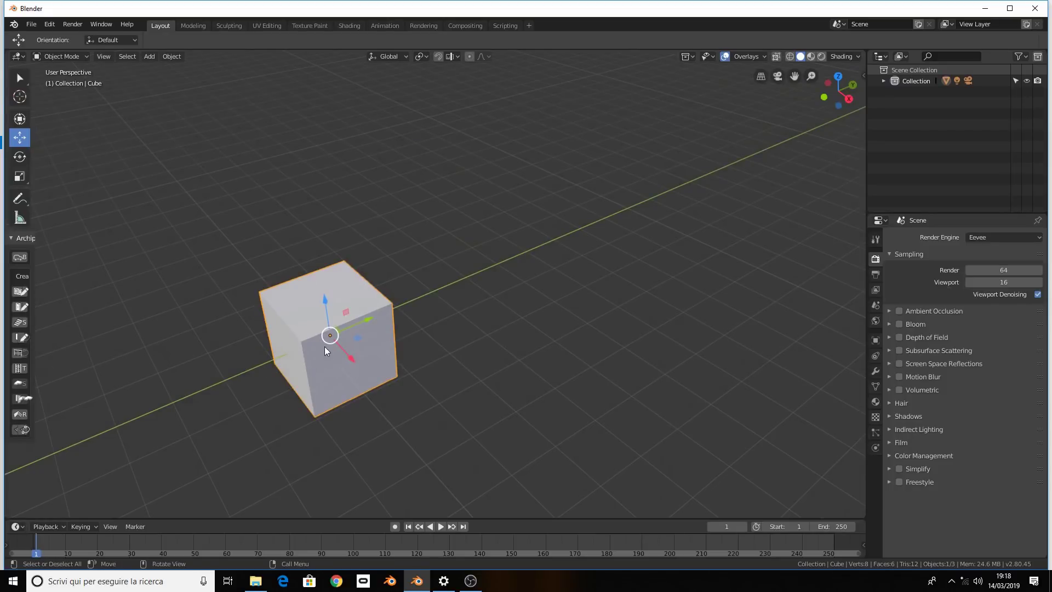
pyautogui.moveTo(331, 347)
pyautogui.keyDown('shift'); pyautogui.mouseDown(button='middle')
pyautogui.moveTo(395, 303)
pyautogui.moveTo(438, 304)
pyautogui.moveTo(429, 306)
pyautogui.mouseUp(button='middle'); pyautogui.keyUp('shift')
pyautogui.press('Tab')
pyautogui.hotkey('alt', 'a')
# Switch the viewport to wireframe shading and select one corner vertex
pyautogui.press('z')
pyautogui.click(368, 305)
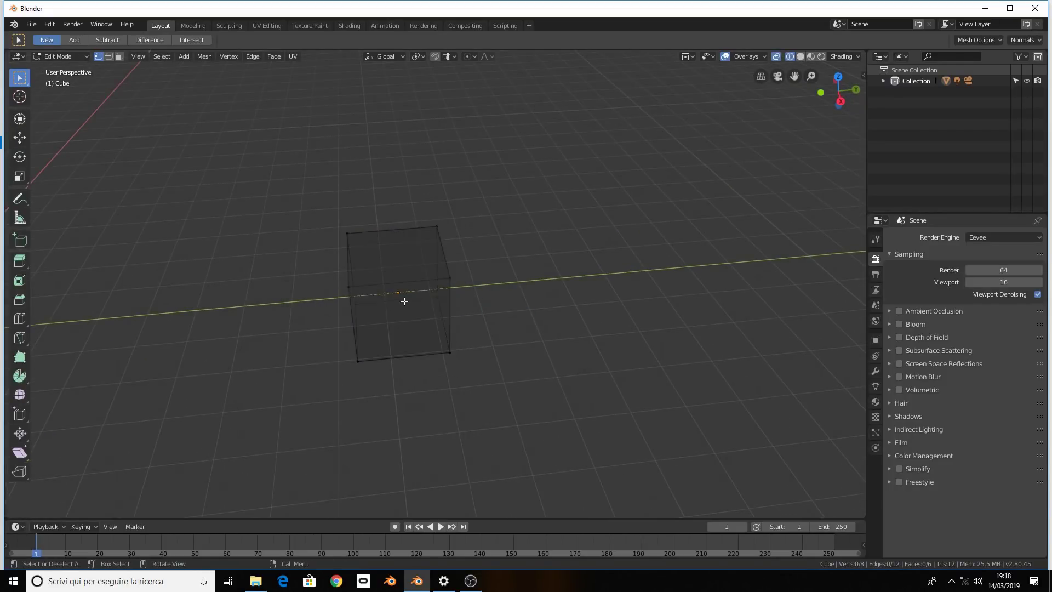
pyautogui.click(423, 294)
pyautogui.moveTo(423, 310); pyautogui.dragTo(428, 305, button='middle')
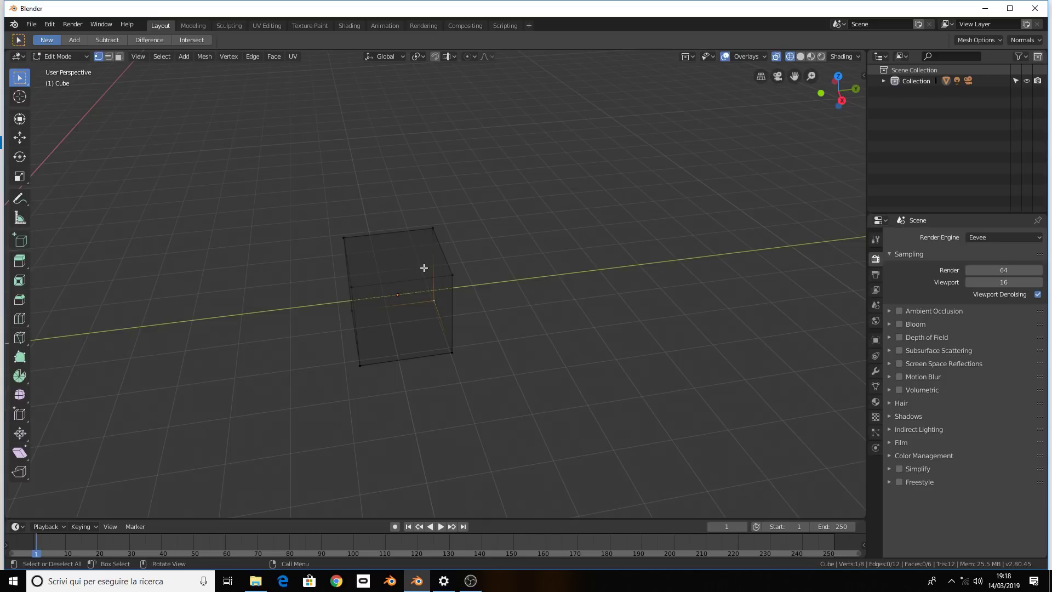
# Zoom in on the selected vertex, orbit the wireframe cube, and return to Object Mode
pyautogui.press('KP_Decimal')
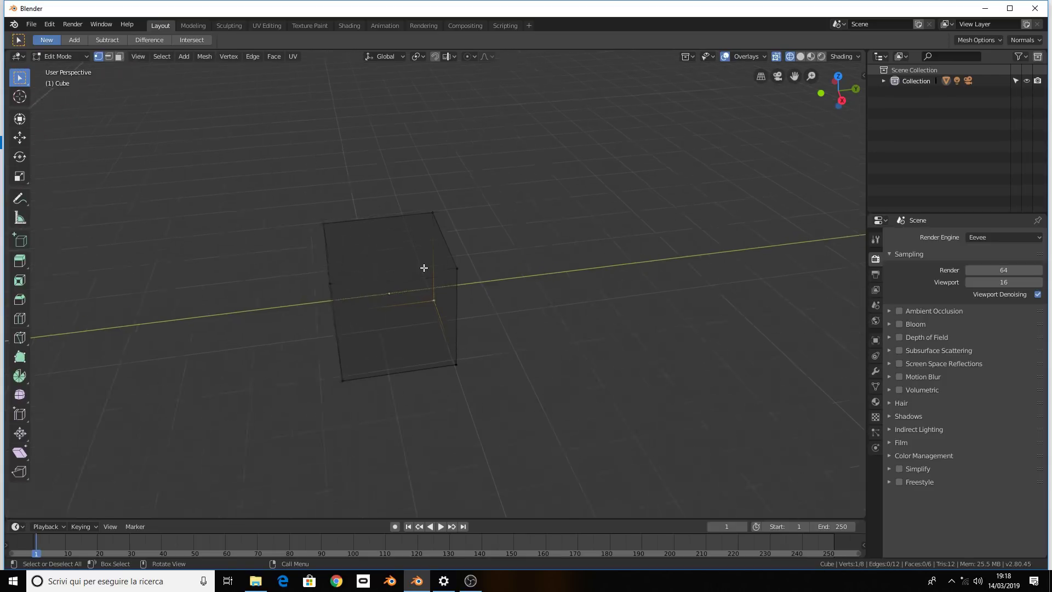
pyautogui.scroll(-5, 424, 267)
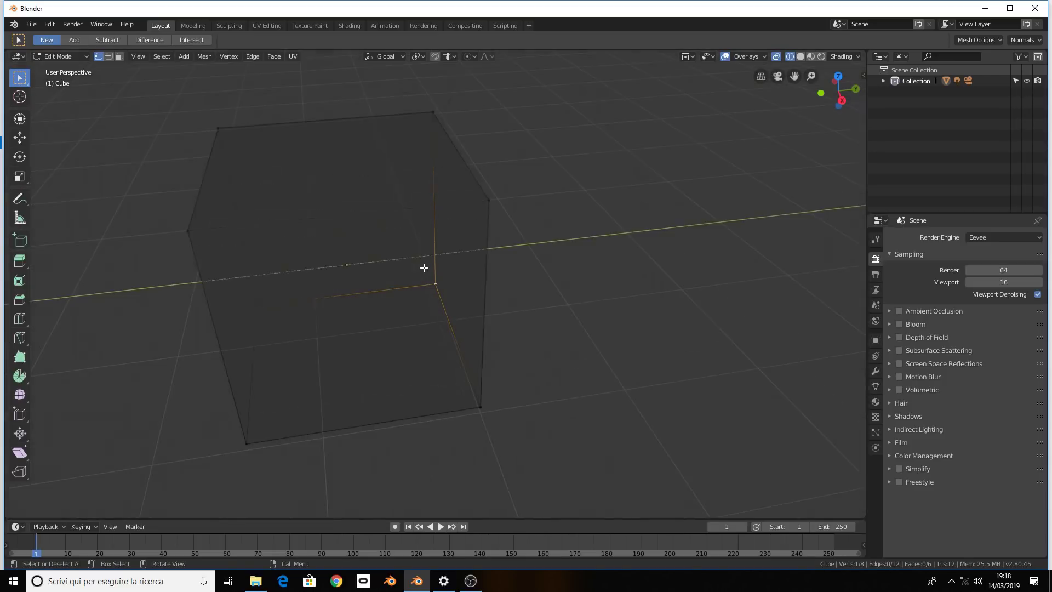
pyautogui.scroll(-3, 425, 266)
pyautogui.scroll(-1, 418, 275)
pyautogui.moveTo(374, 279)
pyautogui.mouseDown(button='middle')
pyautogui.moveTo(357, 279)
pyautogui.moveTo(449, 279)
pyautogui.moveTo(339, 280)
pyautogui.mouseUp(button='middle')
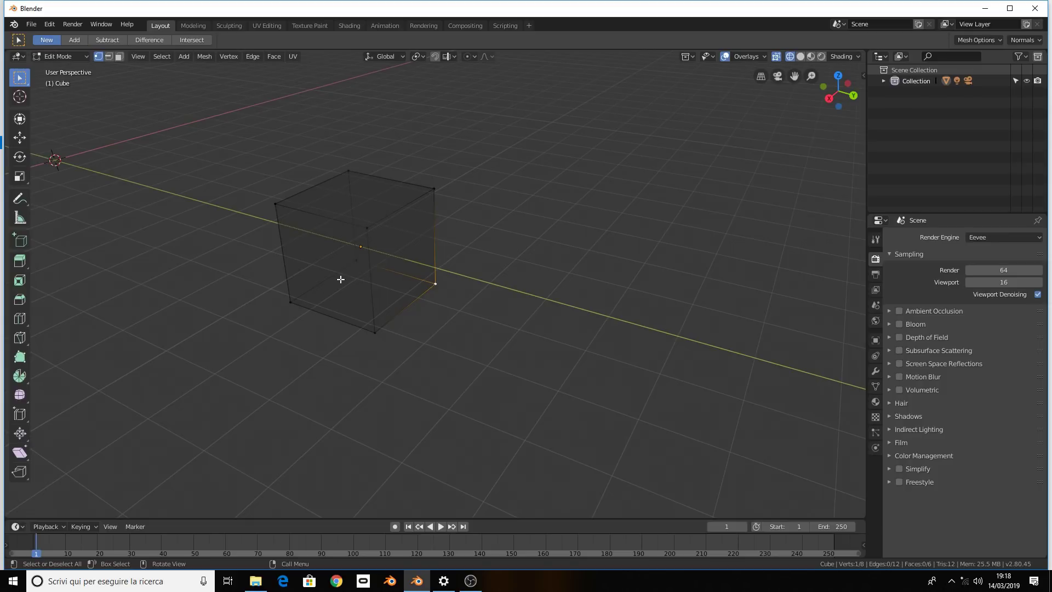
pyautogui.press('Tab')
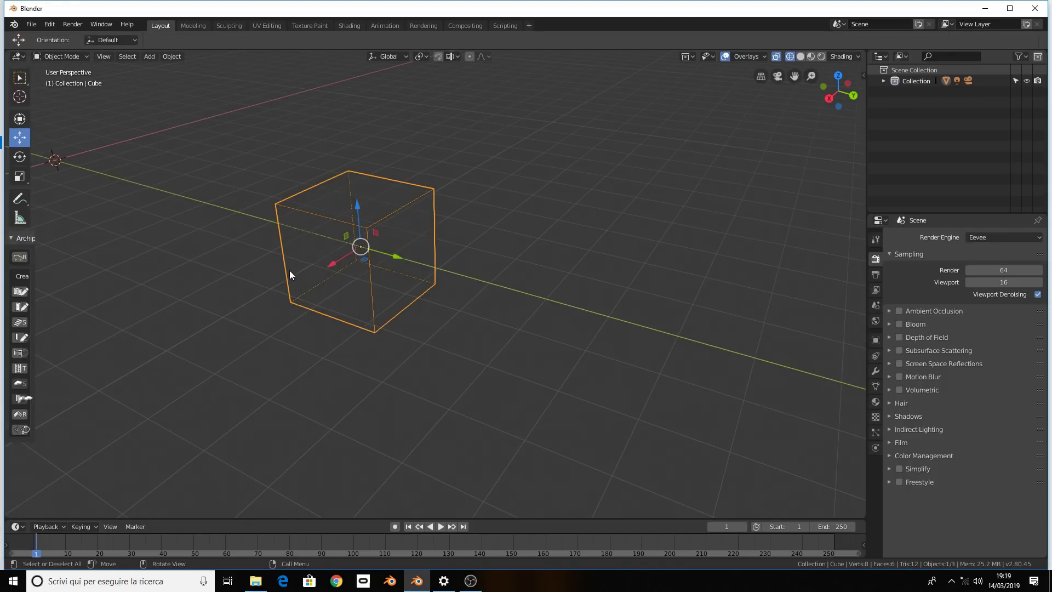
pyautogui.moveTo(289, 270); pyautogui.dragTo(377, 264, button='middle')
pyautogui.scroll(-5, 377, 265)
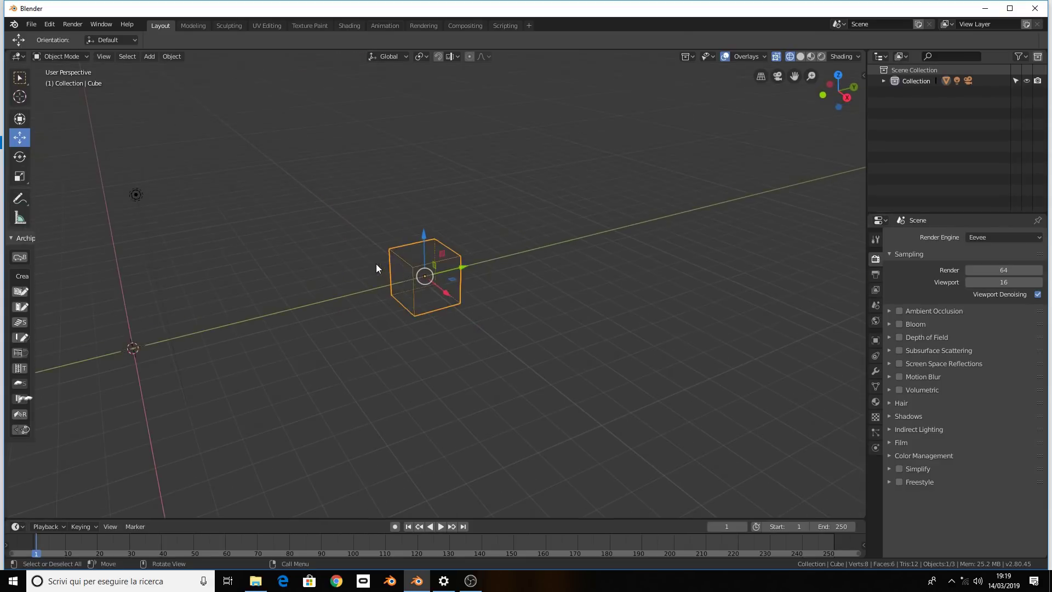
pyautogui.scroll(4, 376, 264)
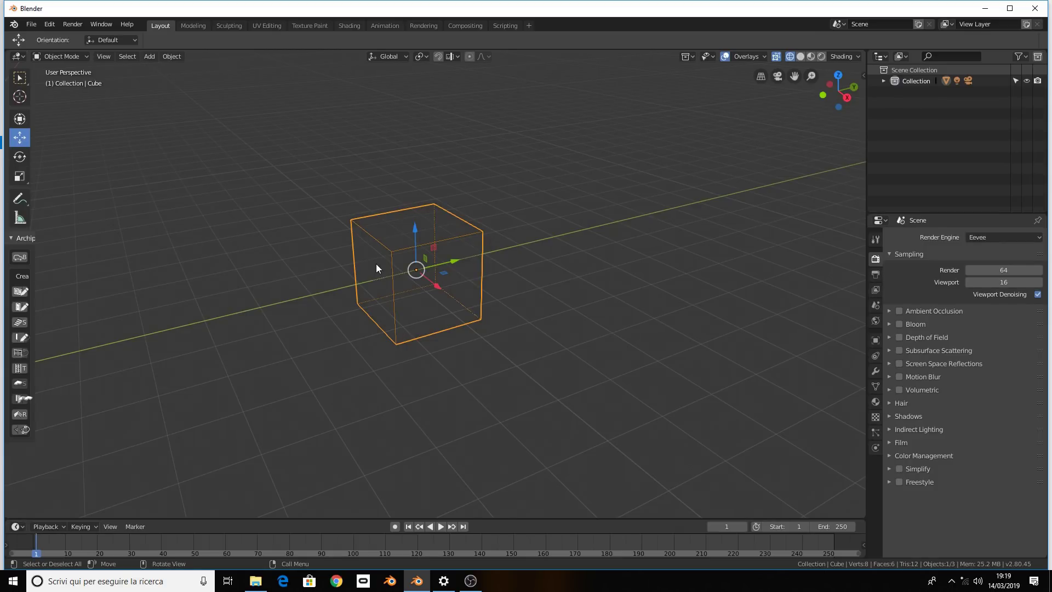
pyautogui.moveTo(478, 264); pyautogui.dragTo(465, 251, button='middle')
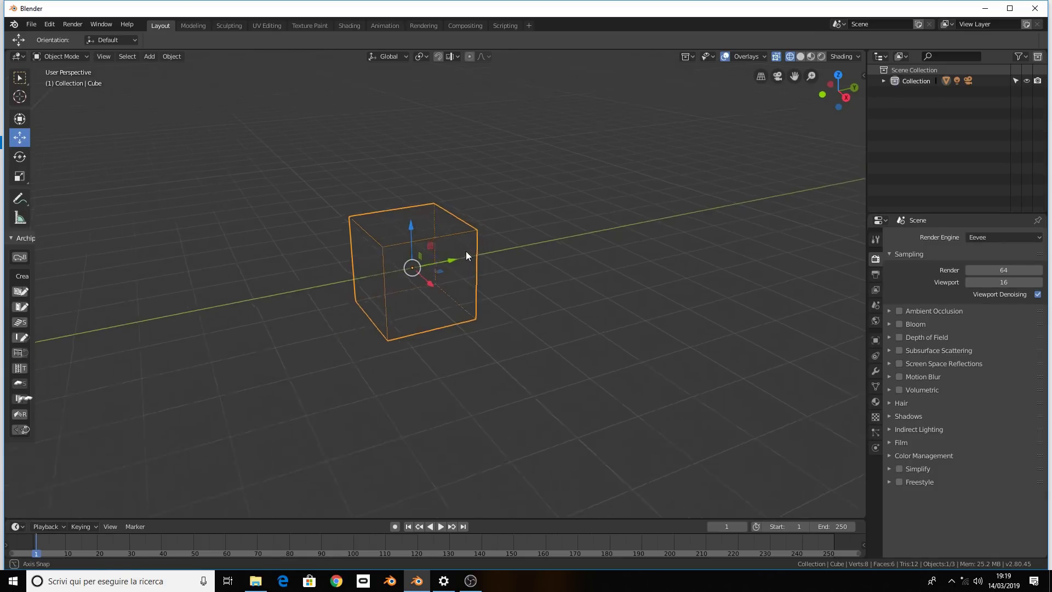
pyautogui.press('Tab')
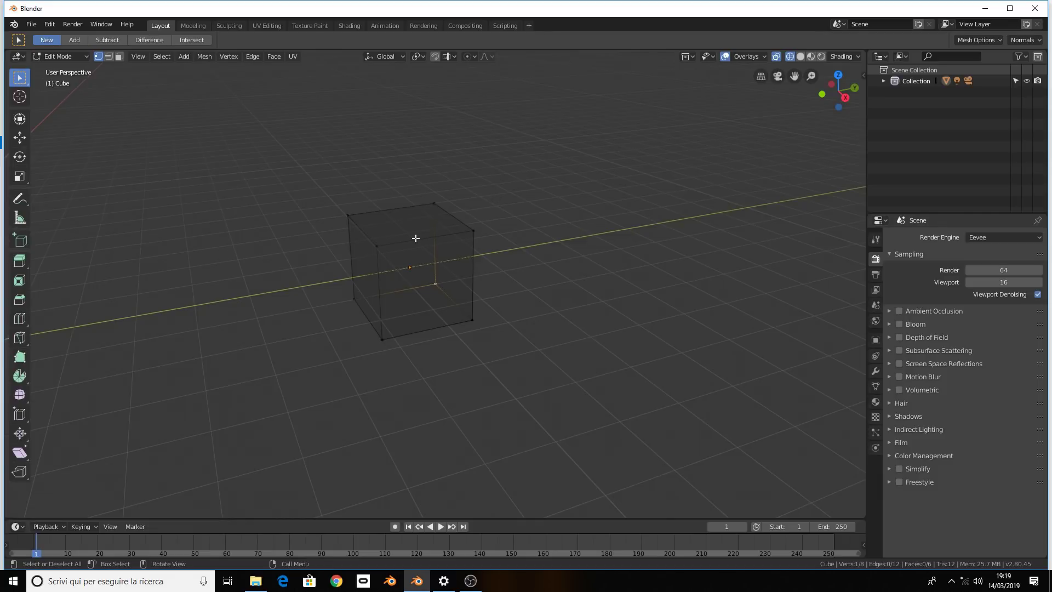
pyautogui.click(469, 227)
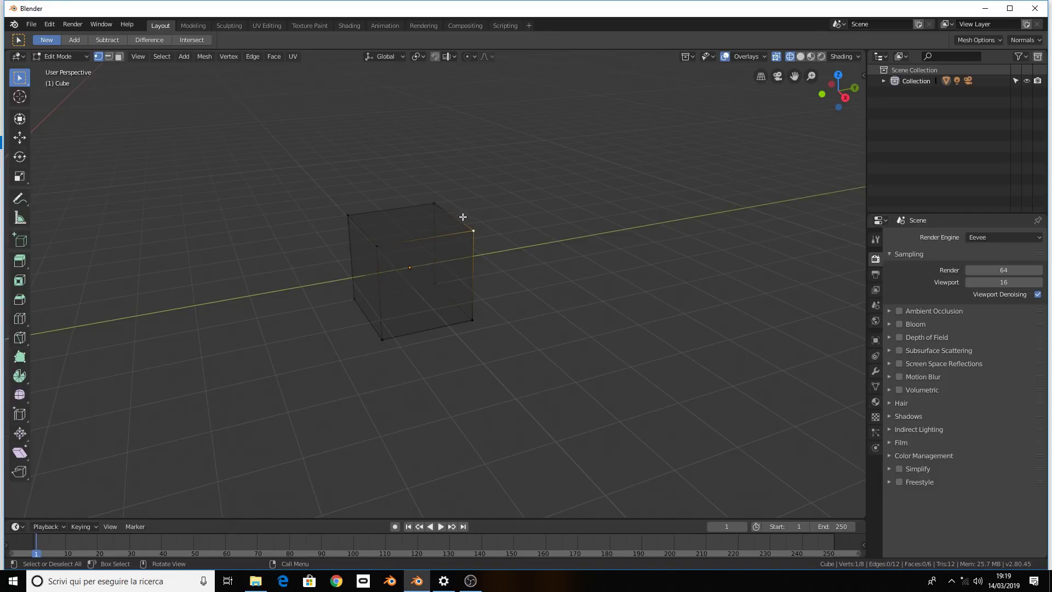
pyautogui.keyDown('shift'); pyautogui.click(437, 202); pyautogui.keyUp('shift')
pyautogui.keyDown('shift'); pyautogui.click(350, 214); pyautogui.keyUp('shift')
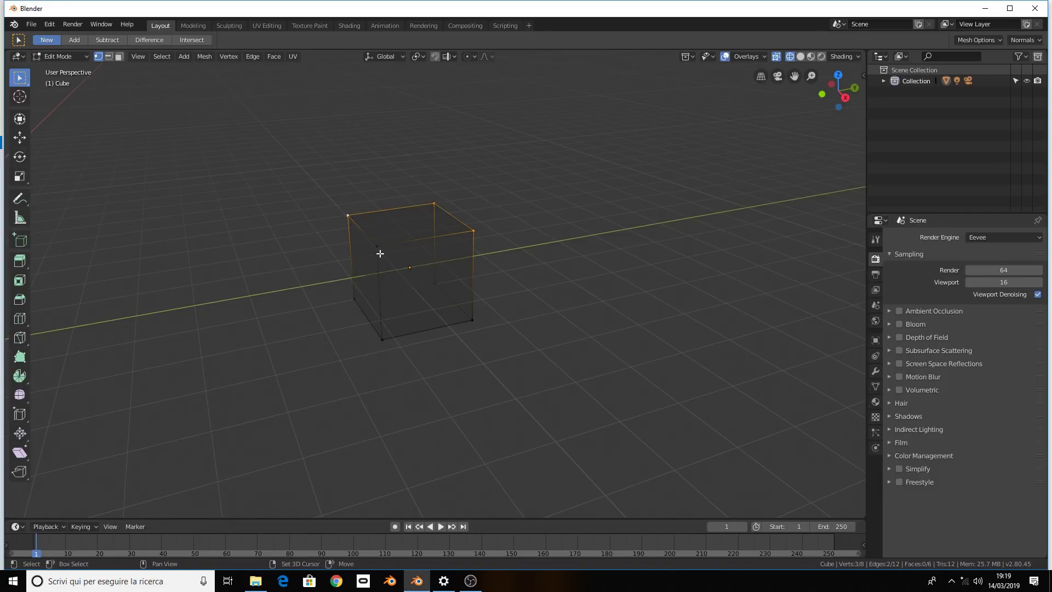
pyautogui.keyDown('shift'); pyautogui.click(381, 254); pyautogui.keyUp('shift')
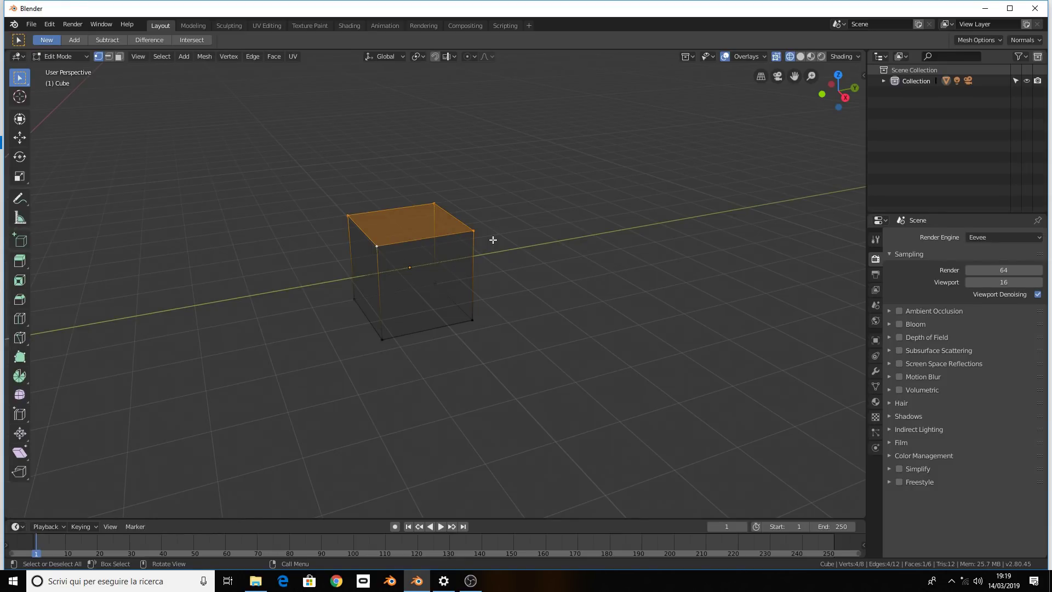
pyautogui.click(530, 205)
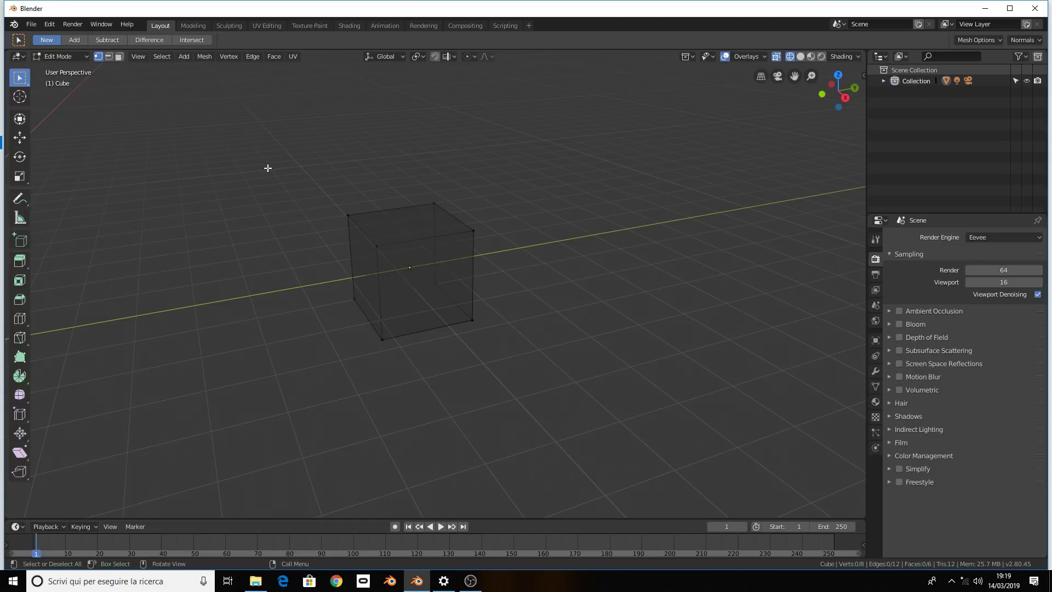
pyautogui.press('b')
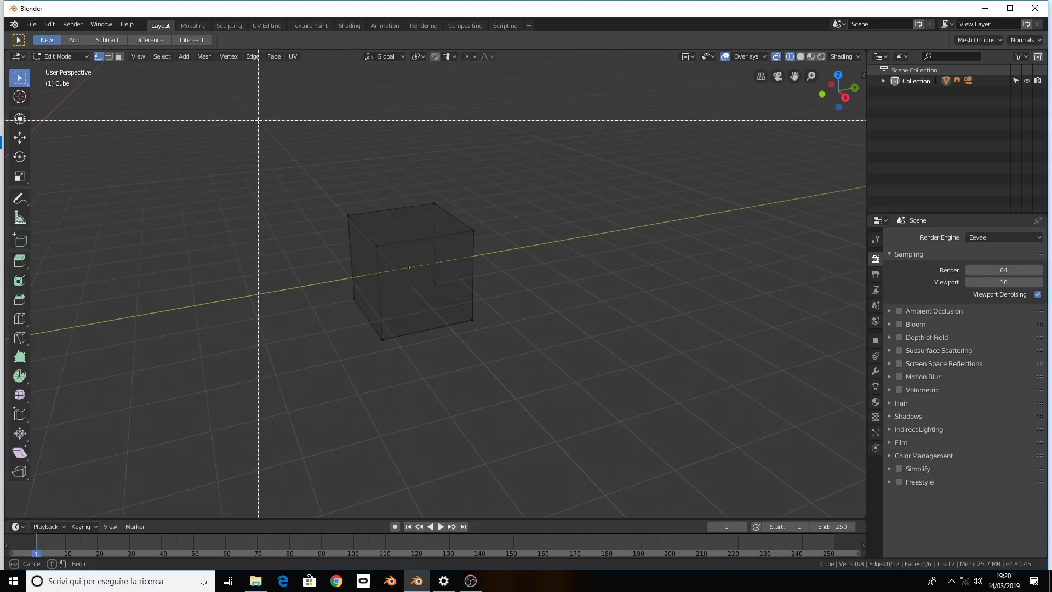
# Box-select and clear the cube's top face twice, ending in circle-select mode
pyautogui.press('Escape')
pyautogui.moveTo(267, 127)
pyautogui.mouseDown()
pyautogui.moveTo(474, 175)
pyautogui.moveTo(569, 262)
pyautogui.mouseUp()
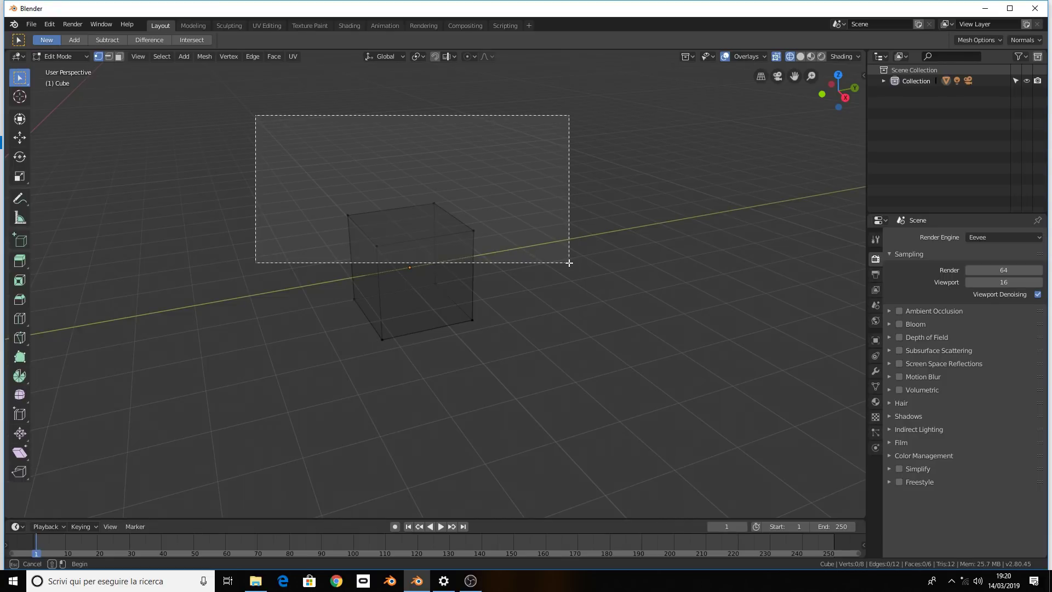
pyautogui.moveTo(569, 262); pyautogui.dragTo(569, 262)
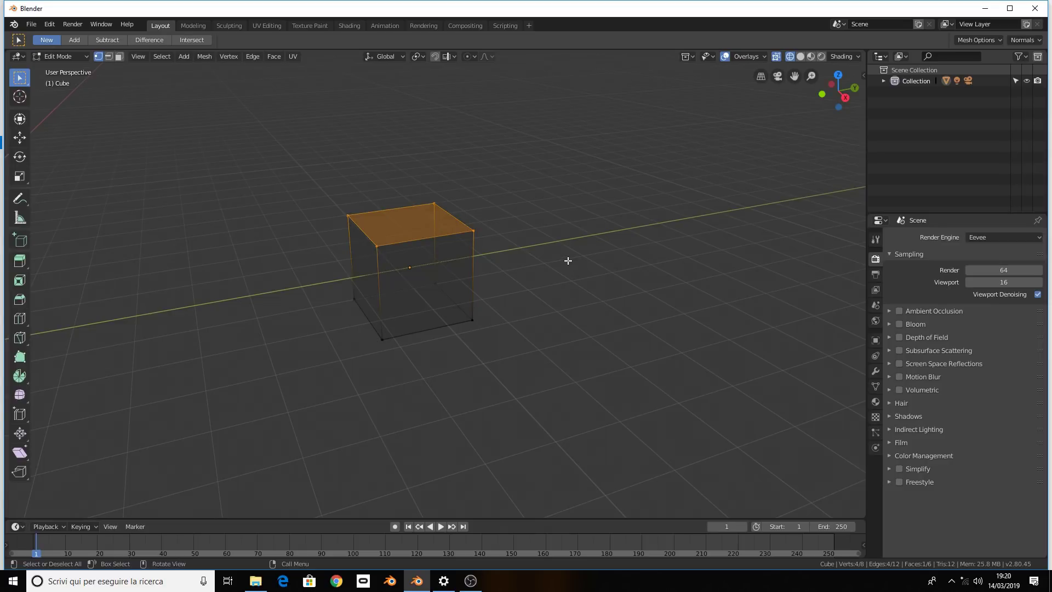
pyautogui.click(568, 261)
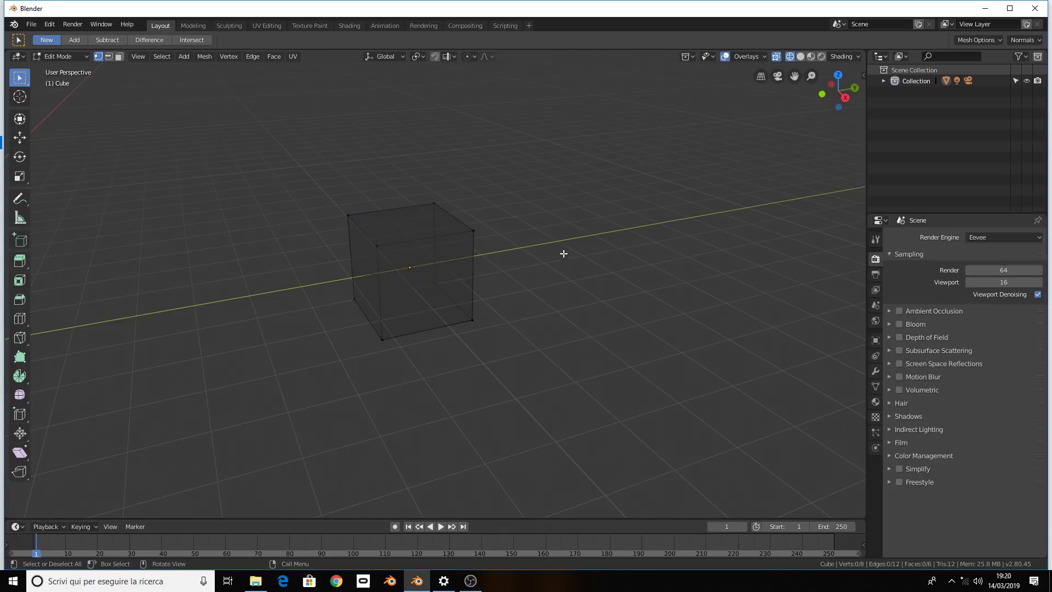
pyautogui.press('b')
pyautogui.moveTo(316, 181); pyautogui.dragTo(482, 273)
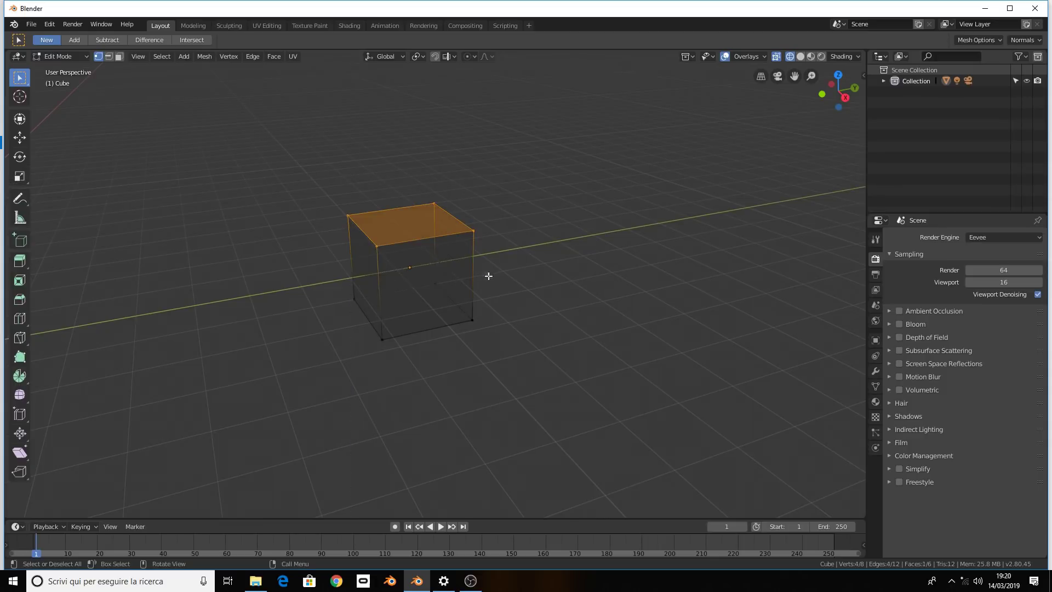
pyautogui.click(602, 432)
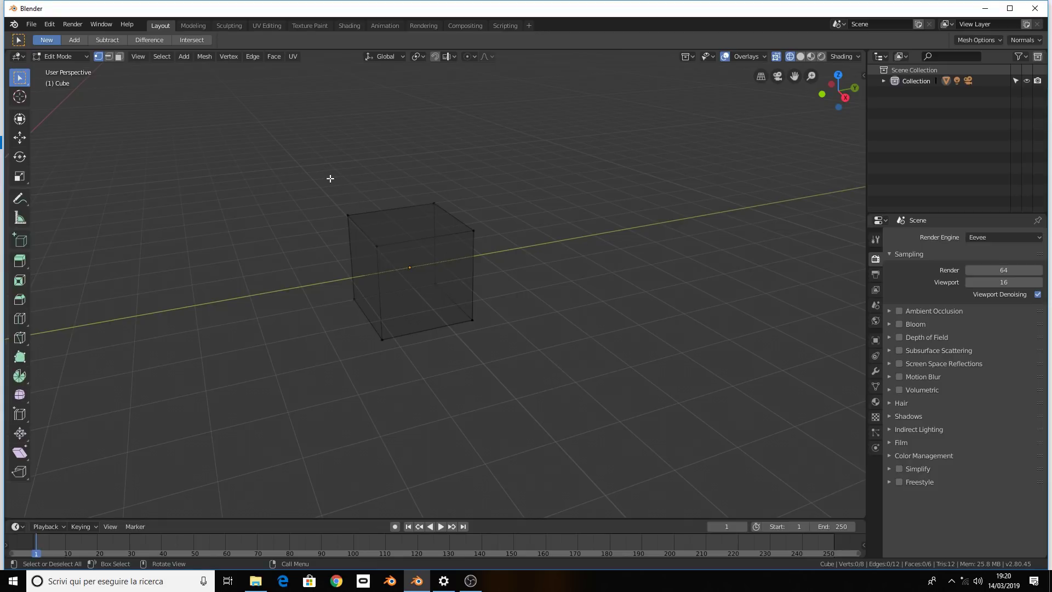
pyautogui.press('c')
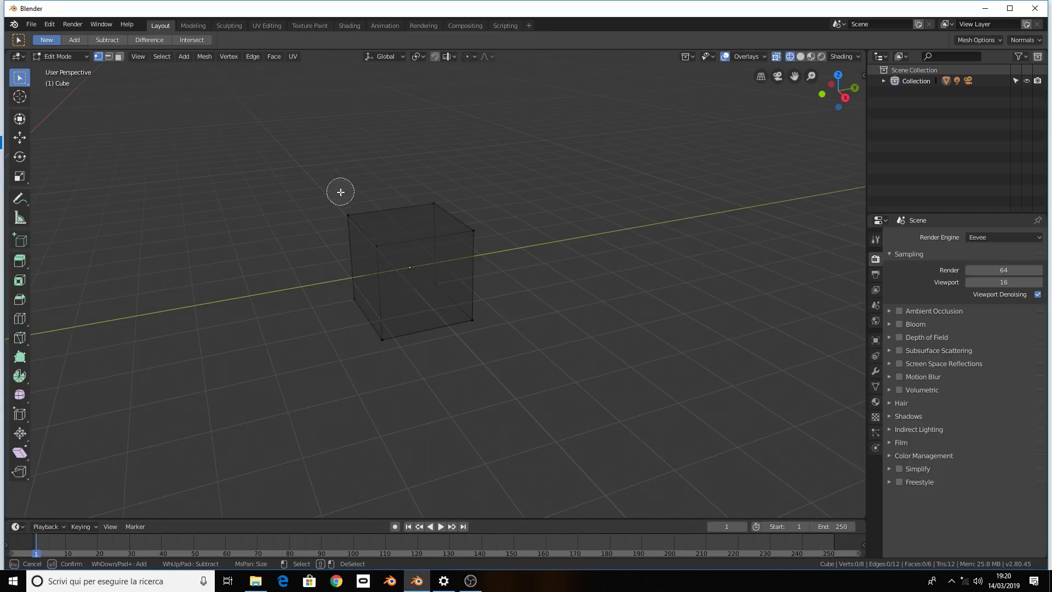
pyautogui.scroll(-2, 343, 192)
pyautogui.scroll(-5, 342, 193)
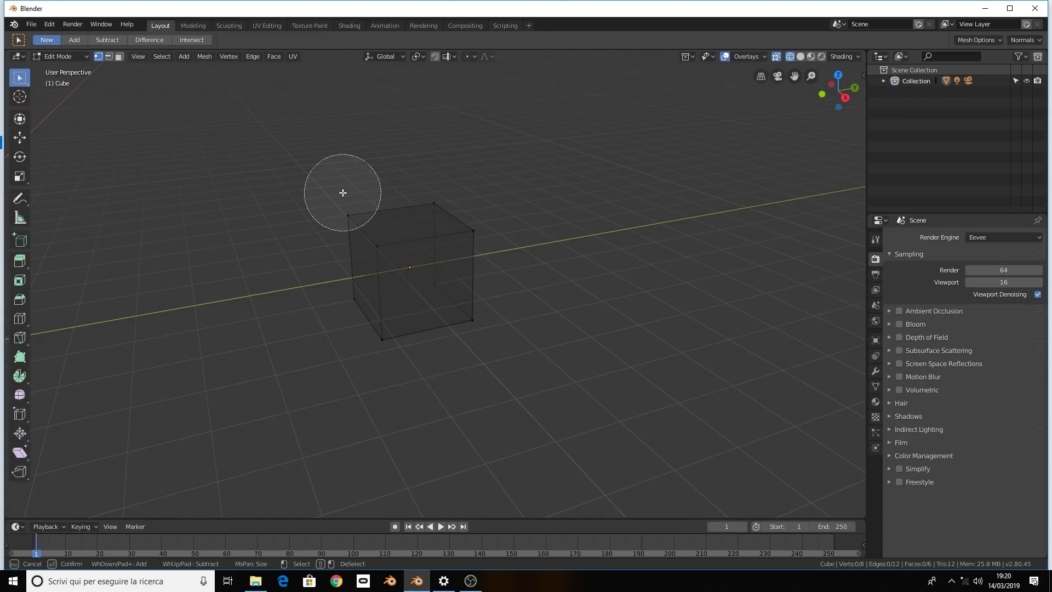
pyautogui.scroll(-6, 343, 192)
pyautogui.scroll(3, 342, 193)
pyautogui.scroll(10, 343, 194)
pyautogui.scroll(-5, 343, 194)
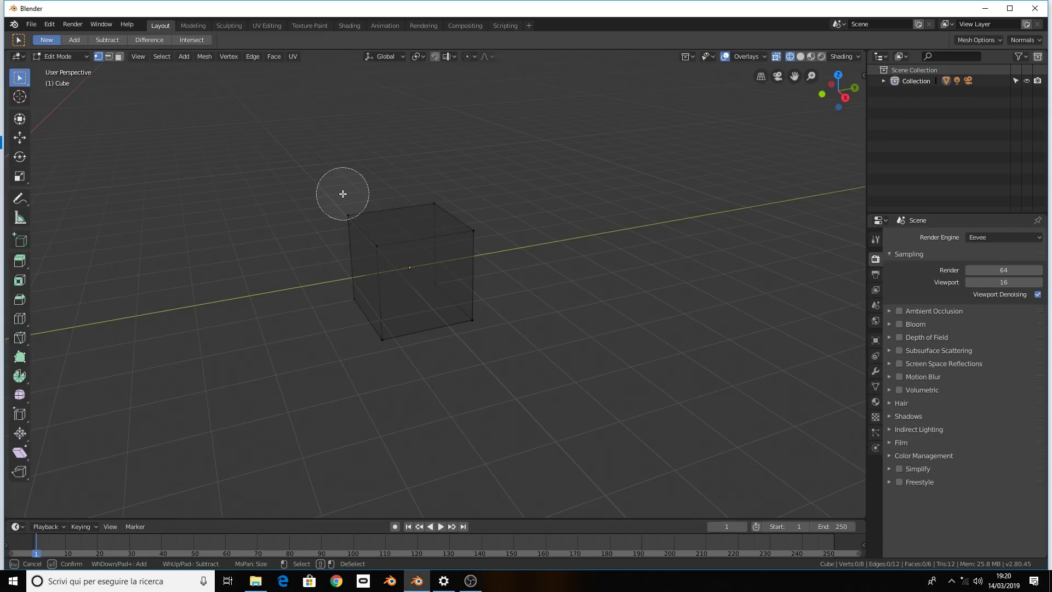
pyautogui.scroll(-6, 343, 194)
pyautogui.scroll(-4, 343, 193)
pyautogui.scroll(4, 342, 193)
pyautogui.scroll(5, 343, 193)
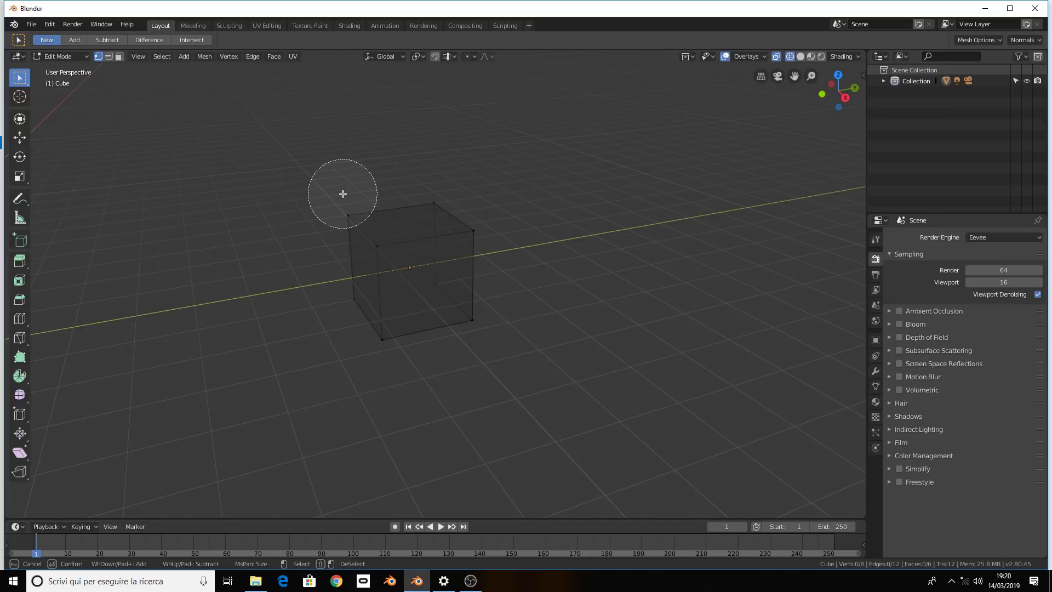
pyautogui.scroll(3, 343, 194)
pyautogui.scroll(-1, 343, 193)
pyautogui.scroll(-3, 342, 193)
pyautogui.scroll(2, 343, 194)
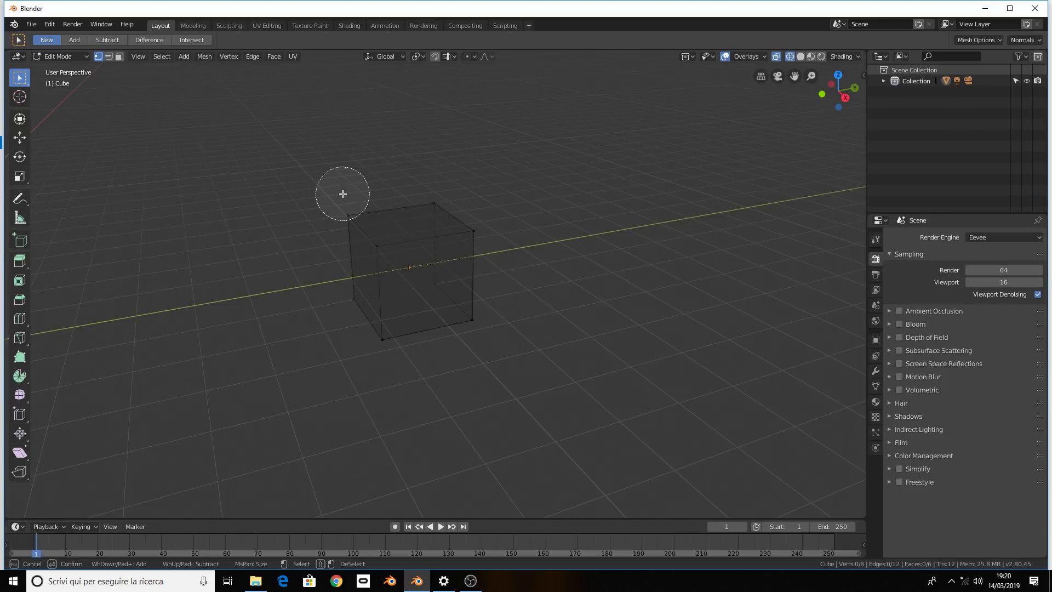
pyautogui.scroll(-3, 343, 194)
pyautogui.scroll(1, 341, 193)
pyautogui.moveTo(342, 196); pyautogui.dragTo(351, 210)
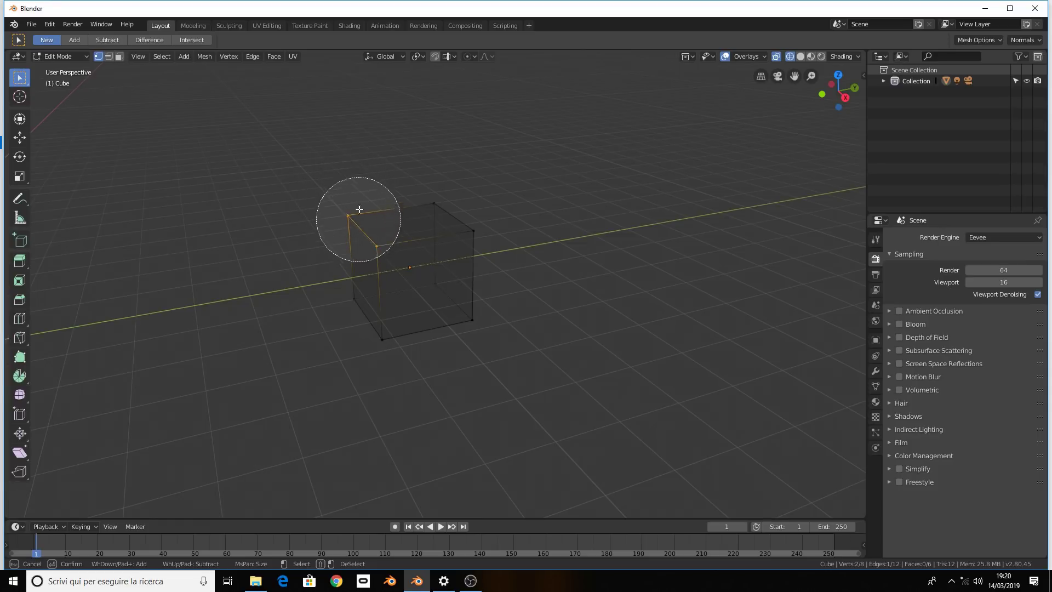
pyautogui.moveTo(415, 157)
pyautogui.mouseDown()
pyautogui.moveTo(445, 192)
pyautogui.moveTo(423, 188)
pyautogui.moveTo(428, 254)
pyautogui.moveTo(459, 288)
pyautogui.mouseUp()
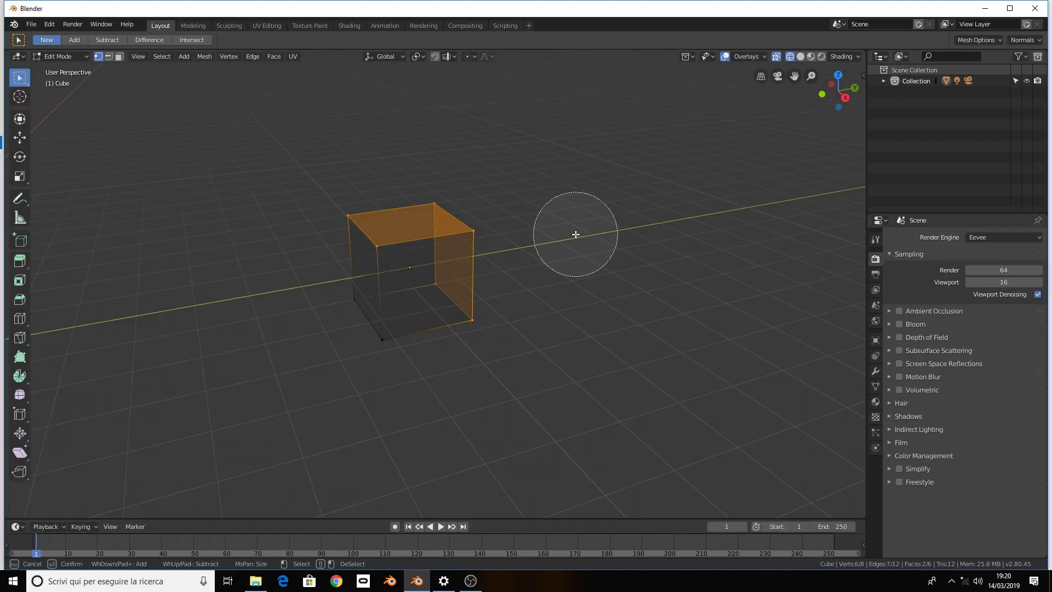
pyautogui.press('Escape')
pyautogui.hotkey('alt', 'a')
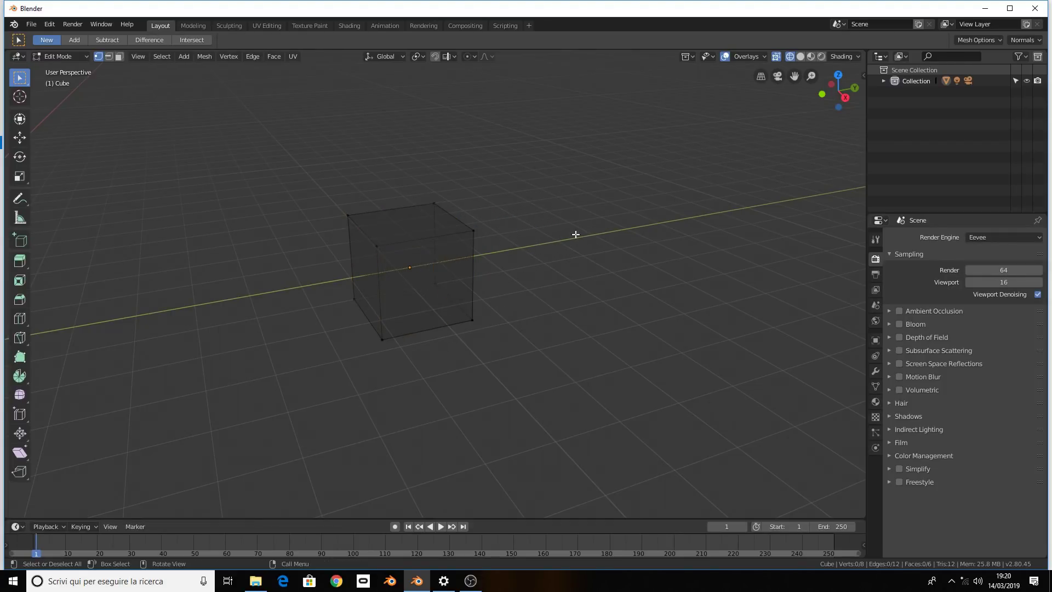
pyautogui.press('c')
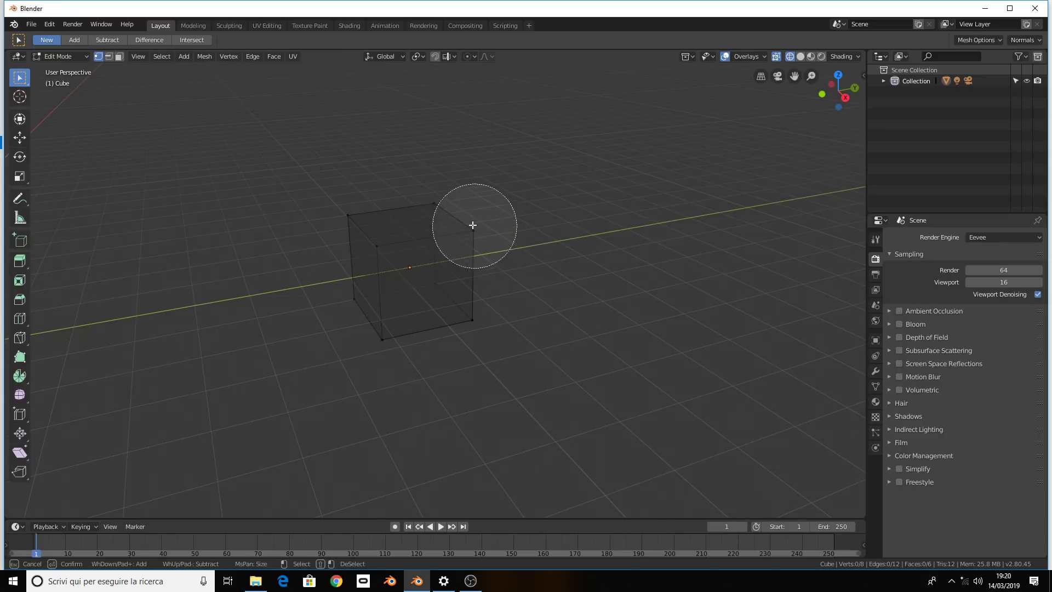
pyautogui.moveTo(440, 204)
pyautogui.mouseDown()
pyautogui.moveTo(338, 224)
pyautogui.moveTo(465, 304)
pyautogui.mouseUp()
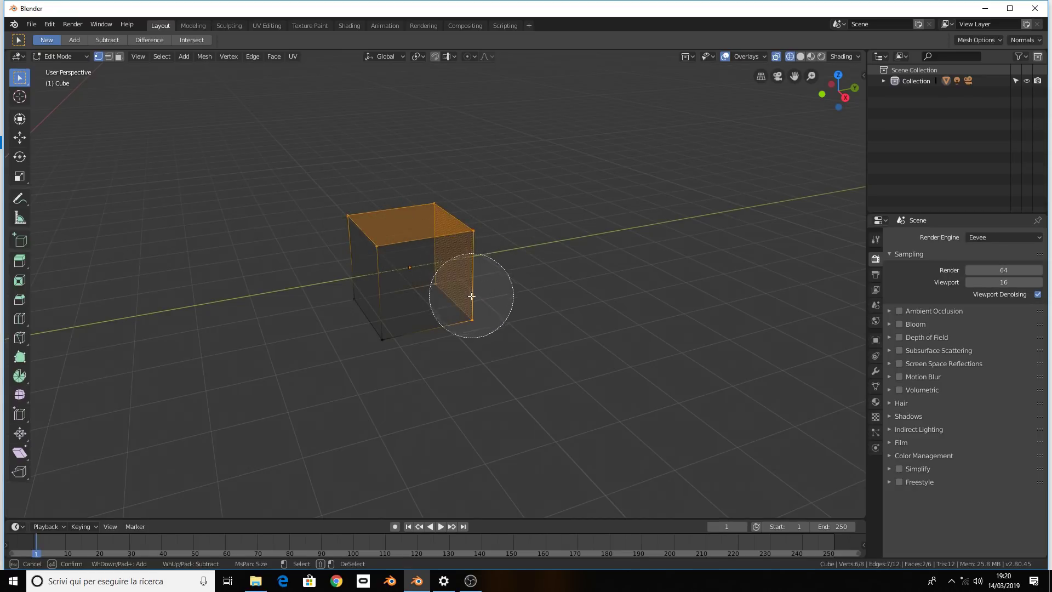
pyautogui.press('Escape')
pyautogui.moveTo(520, 206)
pyautogui.mouseDown(button='middle')
pyautogui.moveTo(451, 212)
pyautogui.moveTo(469, 204)
pyautogui.mouseUp(button='middle')
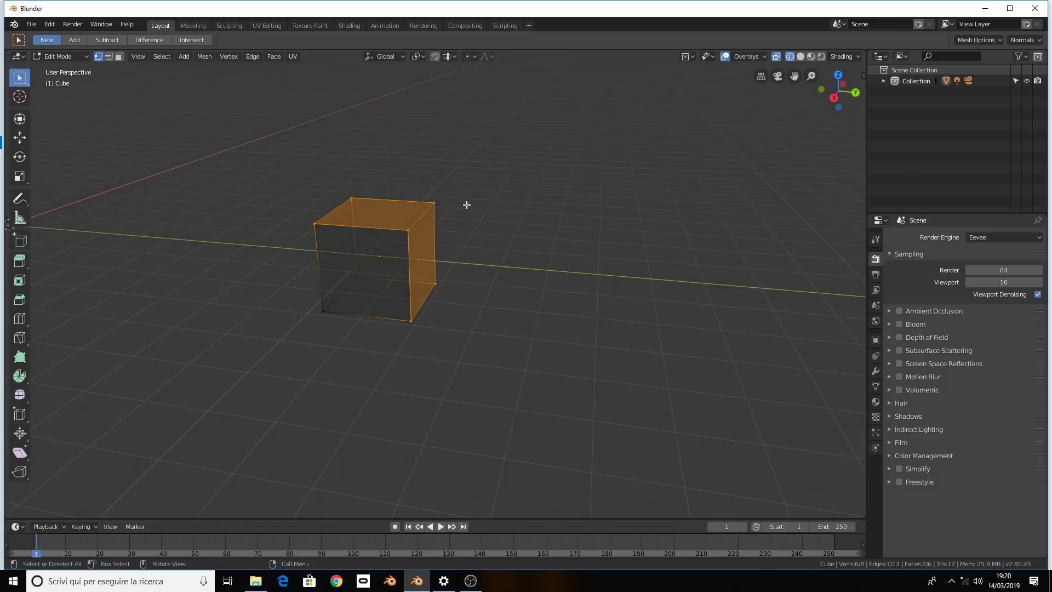
pyautogui.press('alt')
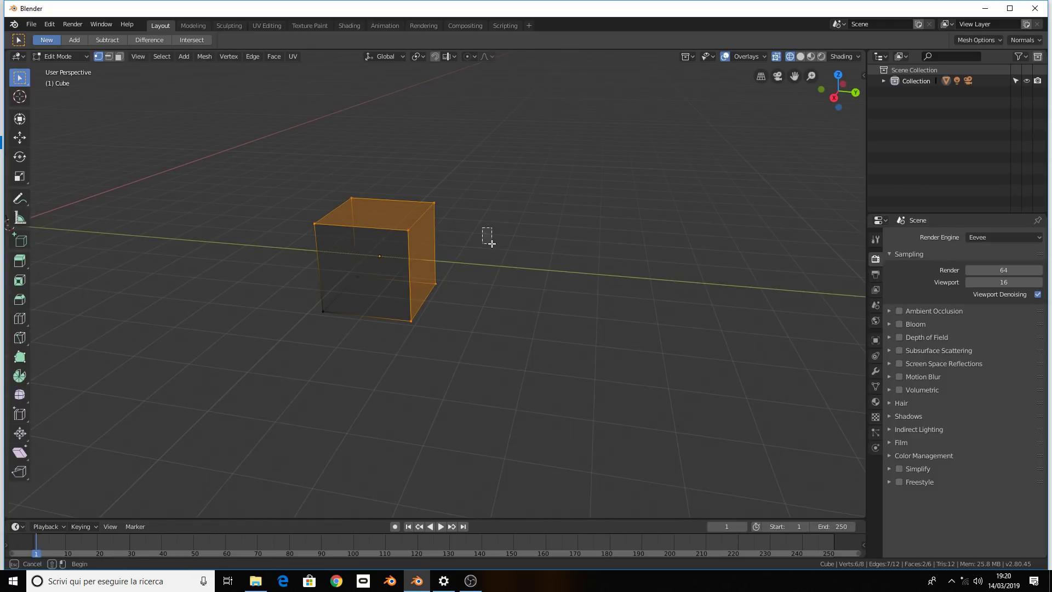
pyautogui.click(492, 239)
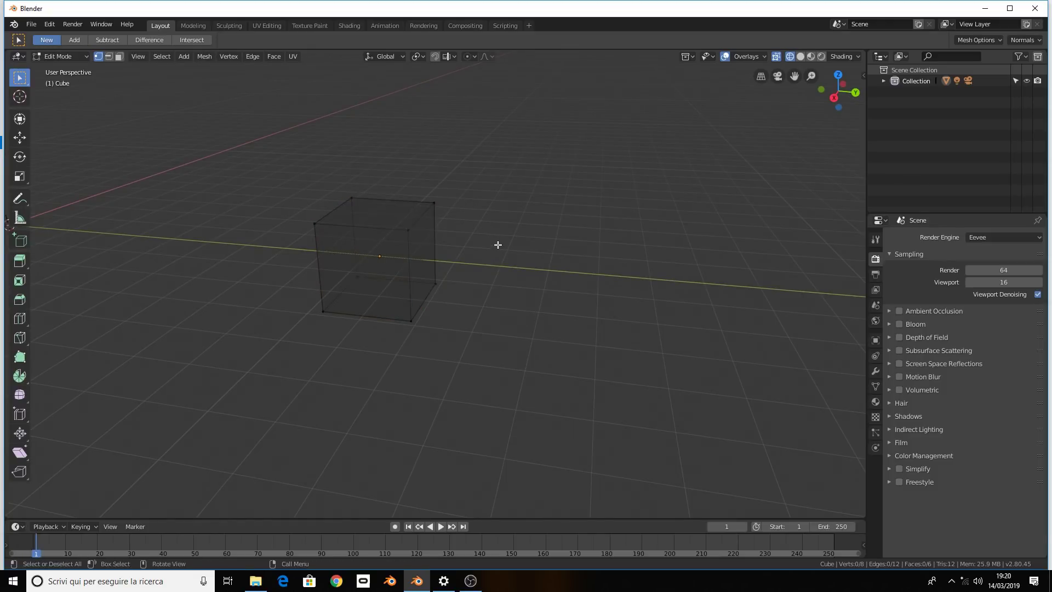
pyautogui.moveTo(474, 221)
pyautogui.mouseDown(button='middle')
pyautogui.moveTo(428, 218)
pyautogui.moveTo(404, 198)
pyautogui.moveTo(429, 210)
pyautogui.moveTo(383, 231)
pyautogui.mouseUp(button='middle')
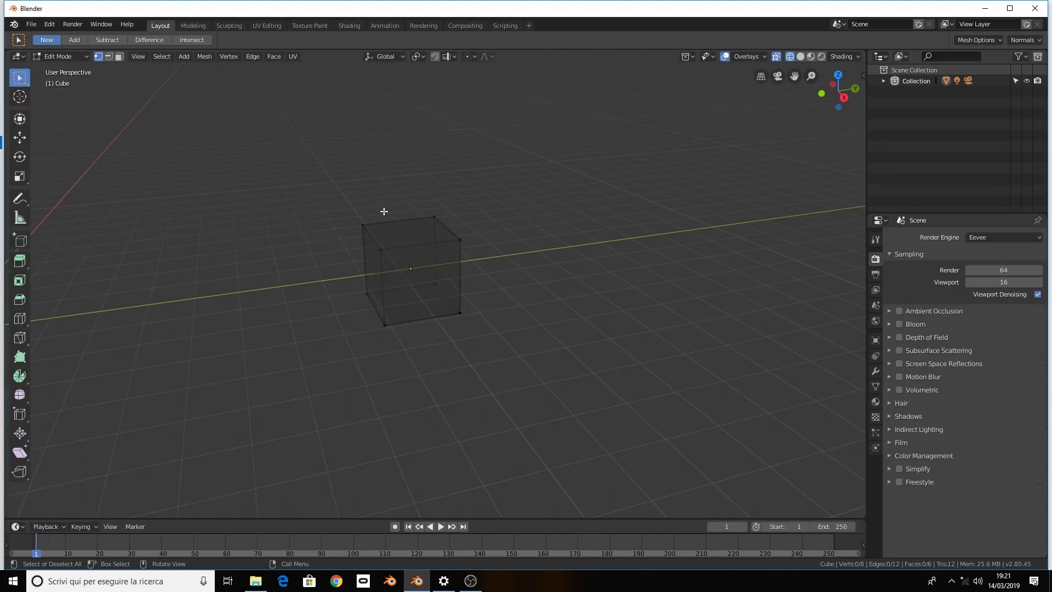
# Cycle the W selection tools back to box select and select the cube's top face
pyautogui.press('w')
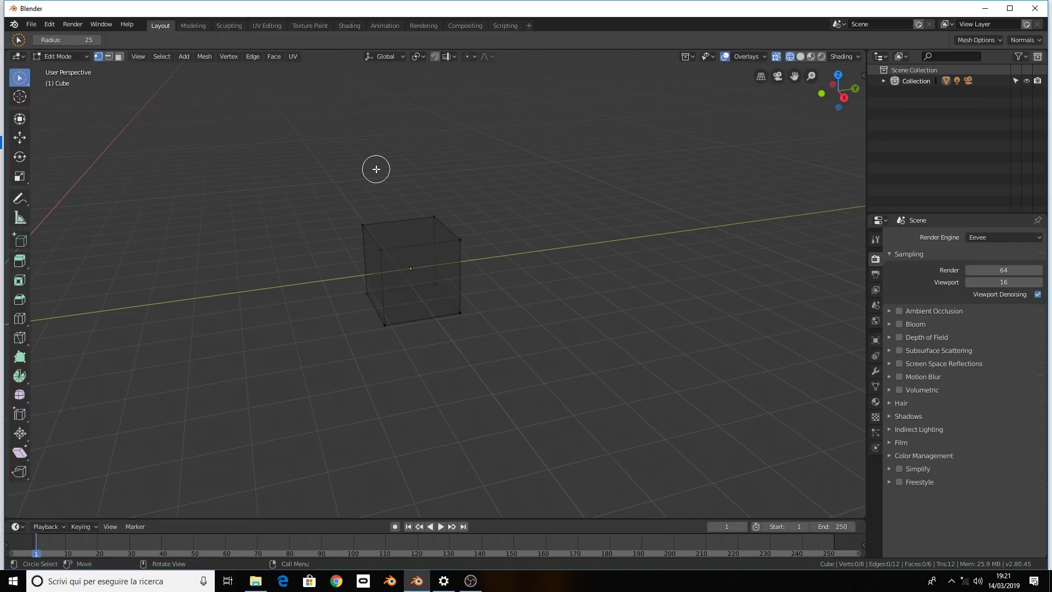
pyautogui.press('w')
pyautogui.press('w')
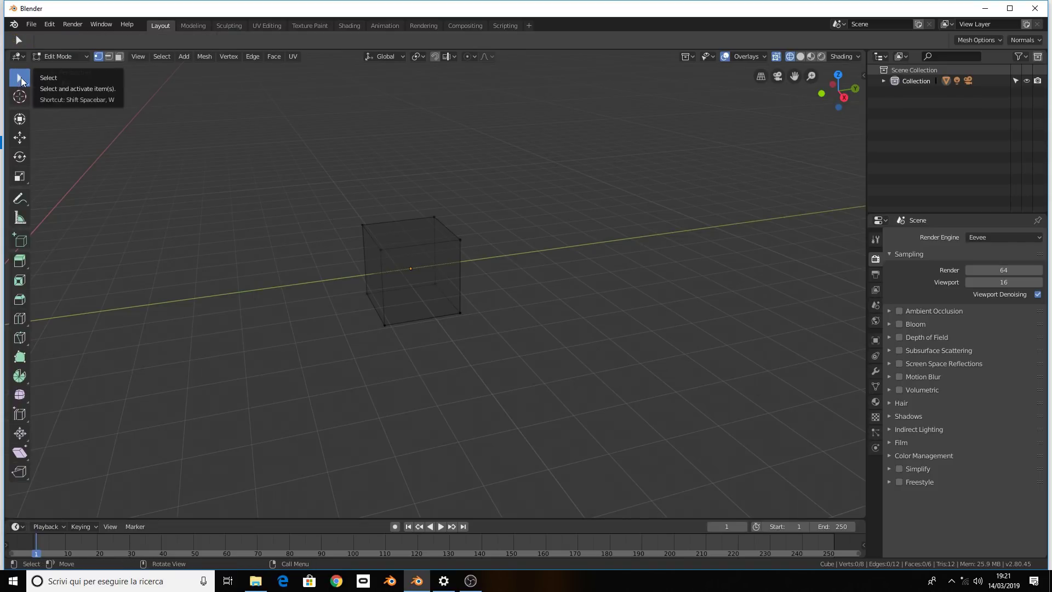
pyautogui.press('w')
pyautogui.press('w')
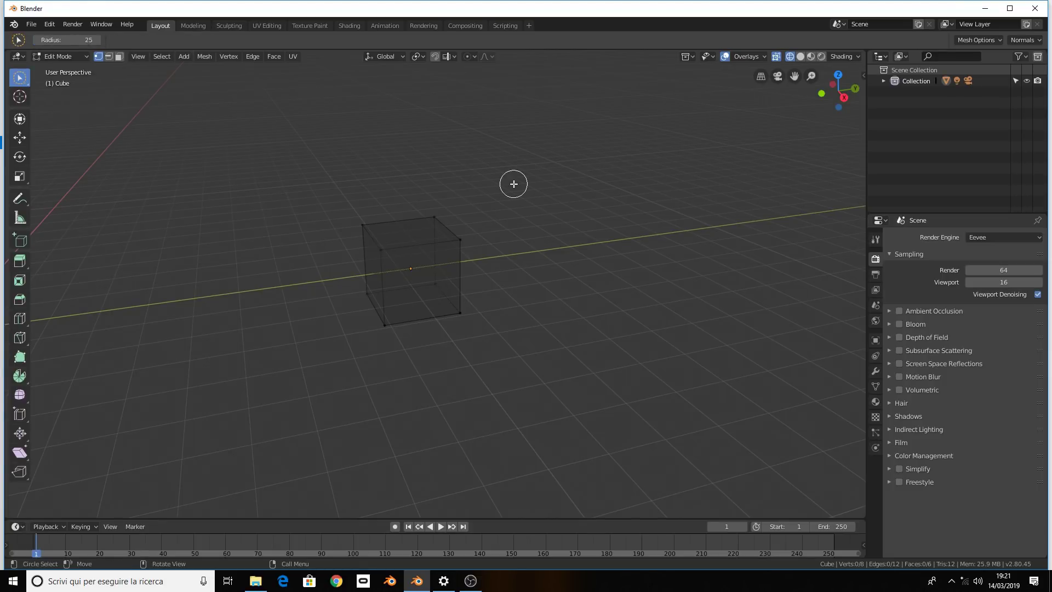
pyautogui.press('w')
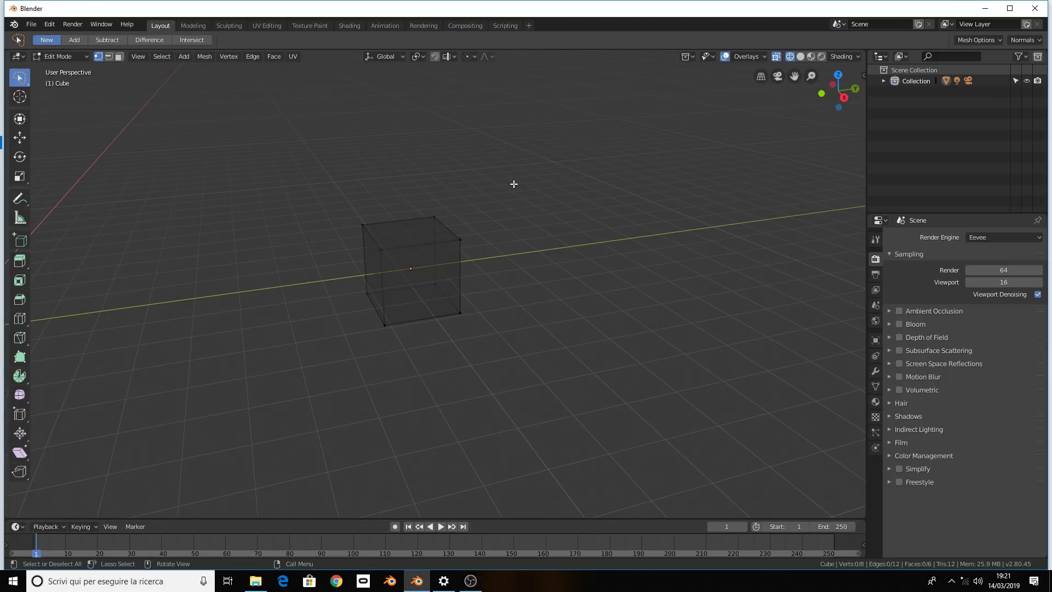
pyautogui.press('w')
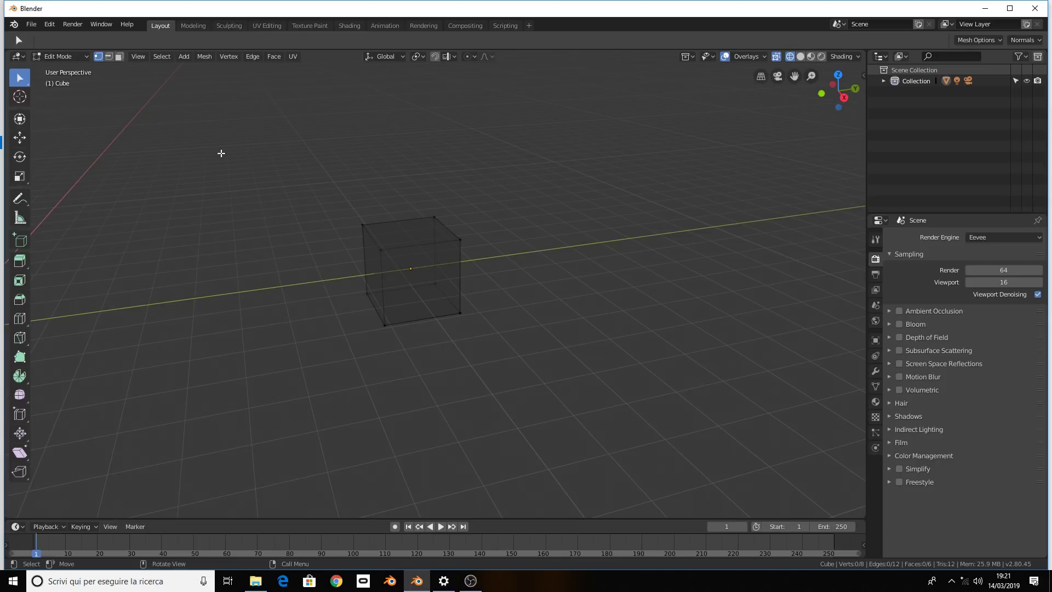
pyautogui.press('w')
pyautogui.moveTo(269, 161); pyautogui.dragTo(455, 262)
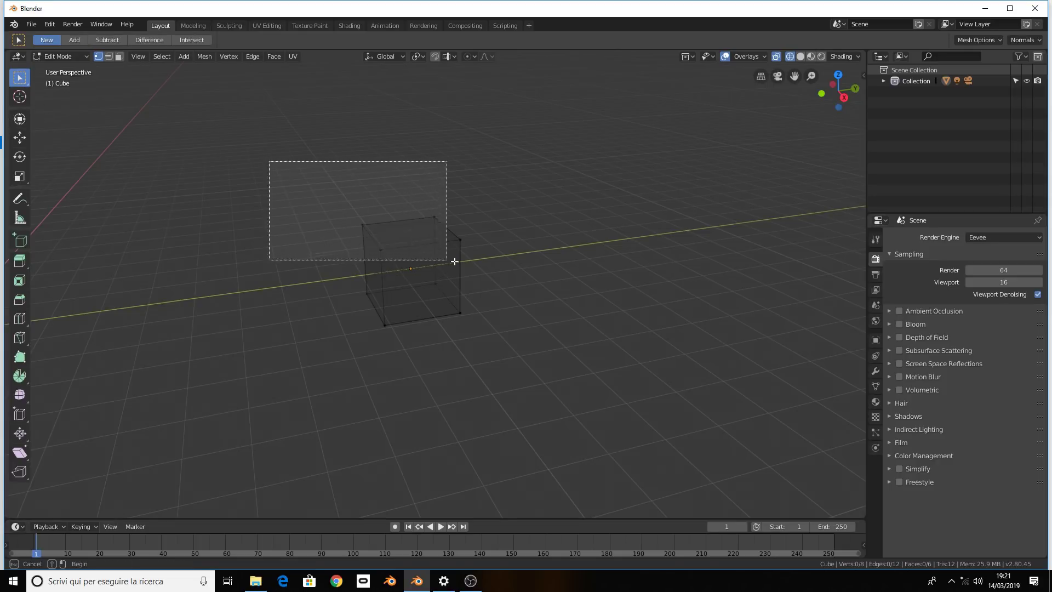
# Add the left face with circle select, then draw a lasso around the cube
pyautogui.press('c')
pyautogui.moveTo(326, 230); pyautogui.dragTo(380, 298)
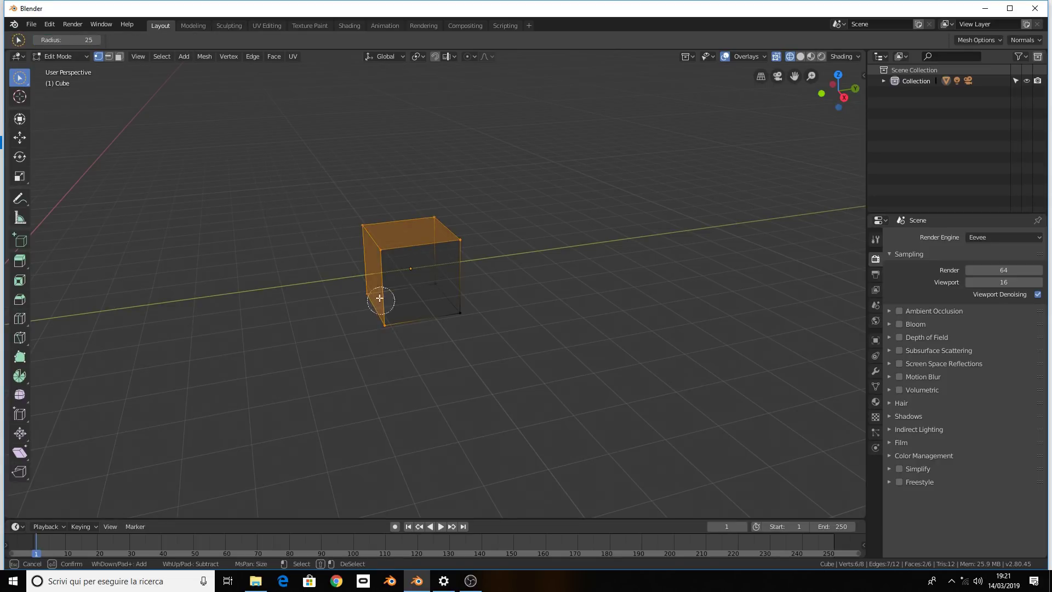
pyautogui.press('Escape')
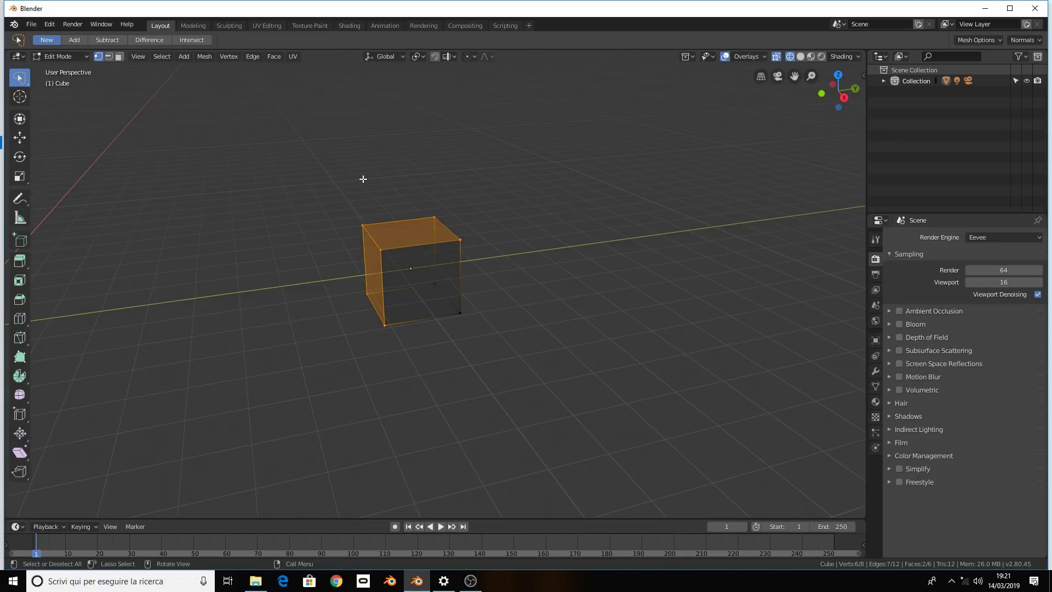
pyautogui.moveTo(362, 179); pyautogui.dragTo(469, 332)
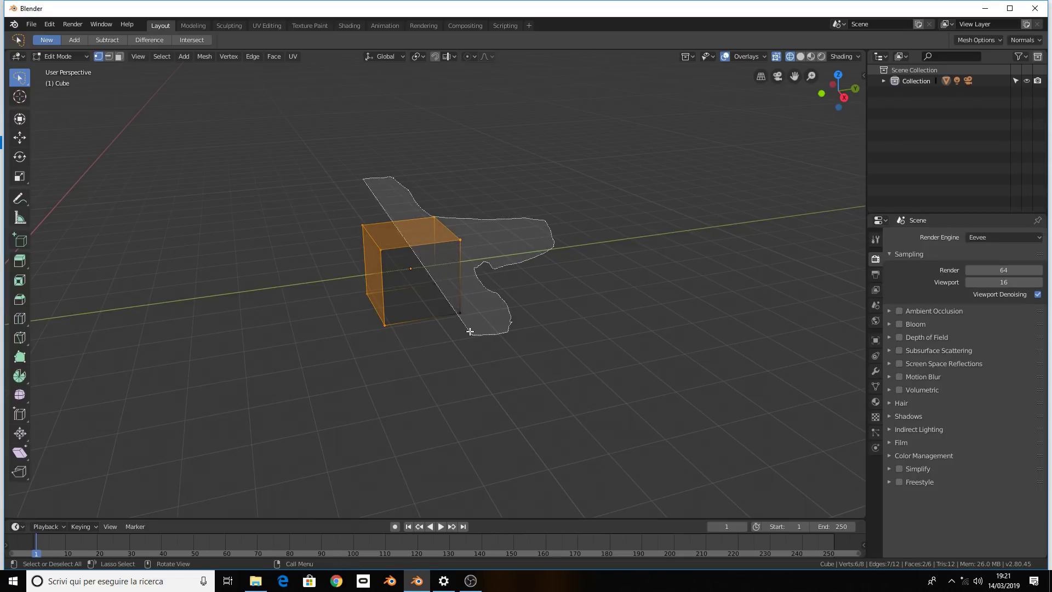
# Extend the lasso to seven vertices, then switch to box select and deselect everything
pyautogui.moveTo(469, 332); pyautogui.dragTo(352, 166)
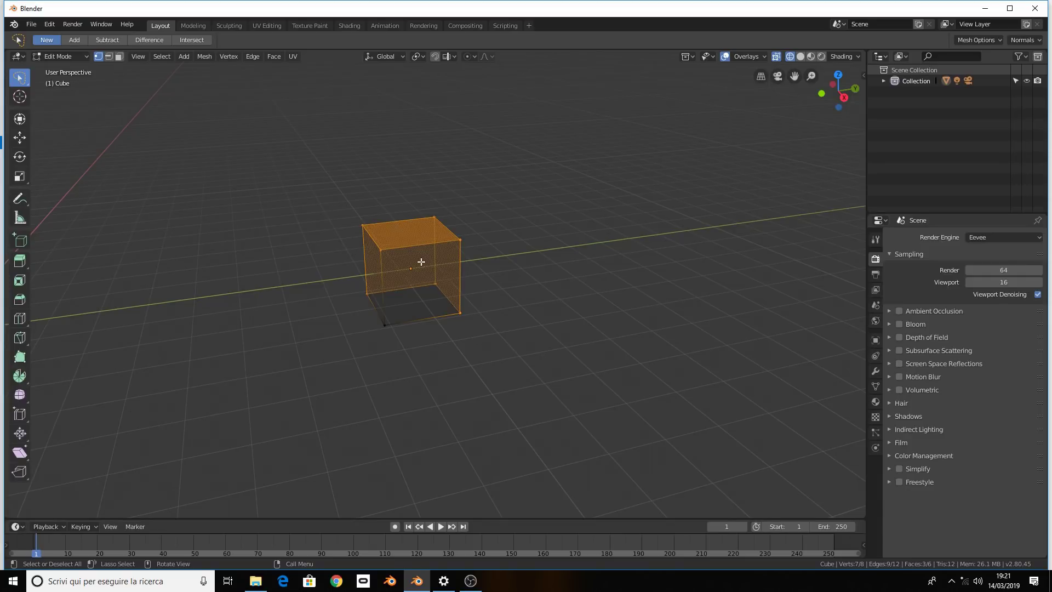
pyautogui.moveTo(421, 262); pyautogui.dragTo(415, 243, button='middle')
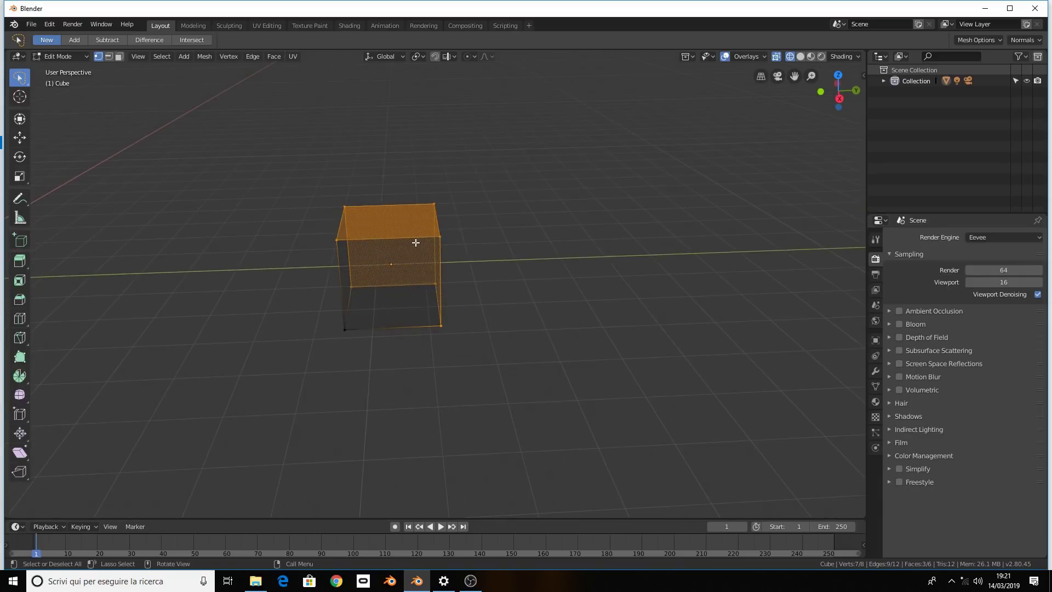
pyautogui.press('w')
pyautogui.press('w')
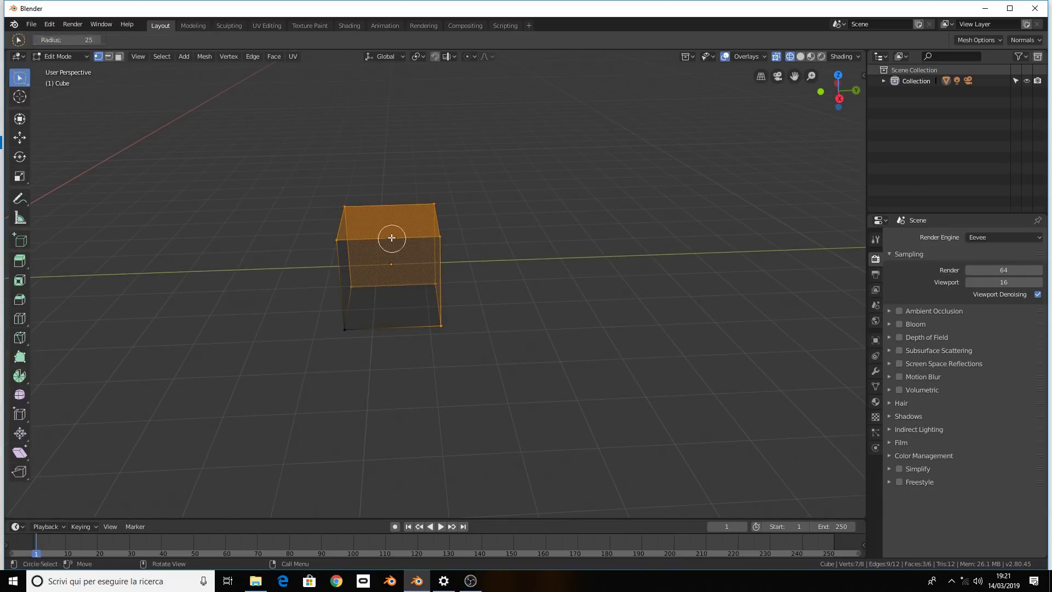
pyautogui.press('w')
pyautogui.press('w')
pyautogui.press('w')
pyautogui.press('w')
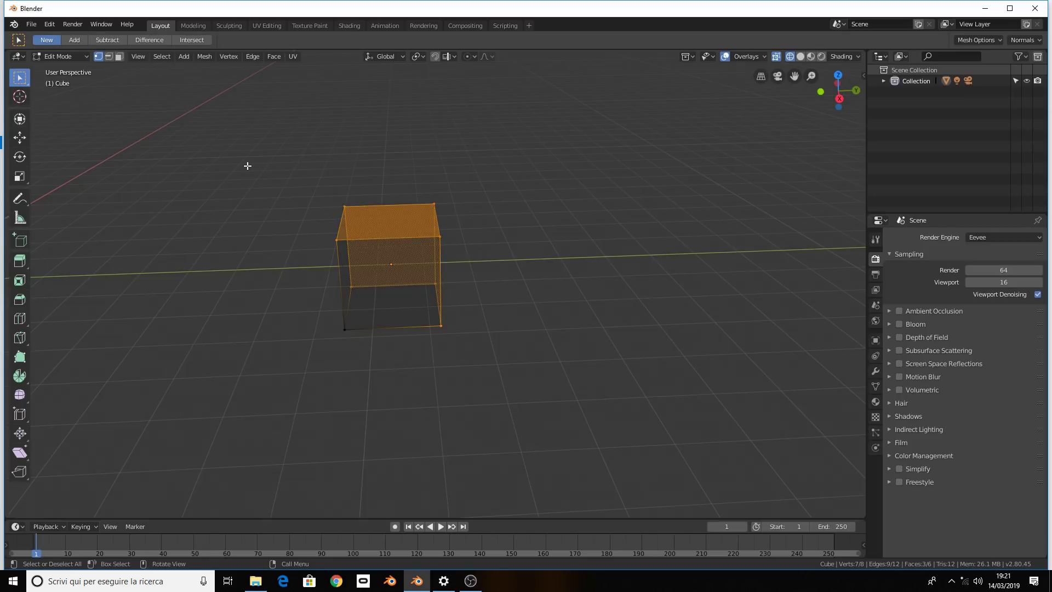
pyautogui.click(248, 166)
pyautogui.moveTo(247, 164)
pyautogui.mouseDown(button='middle')
pyautogui.moveTo(285, 164)
pyautogui.moveTo(339, 193)
pyautogui.mouseUp(button='middle')
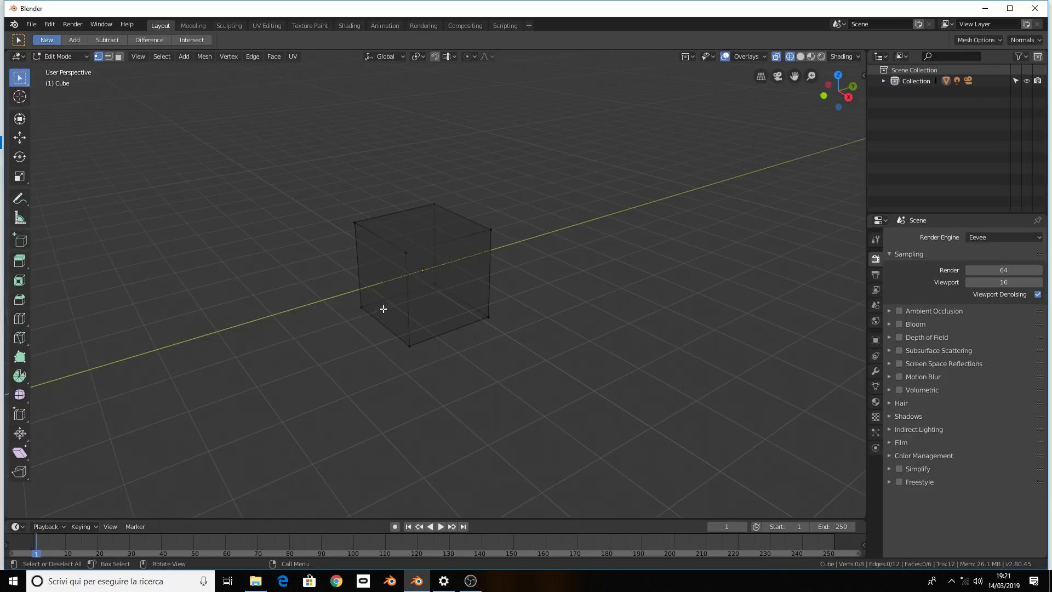
# Delete the cube in Object Mode and add a UV Sphere at the origin
pyautogui.press('Tab')
pyautogui.press('Delete')
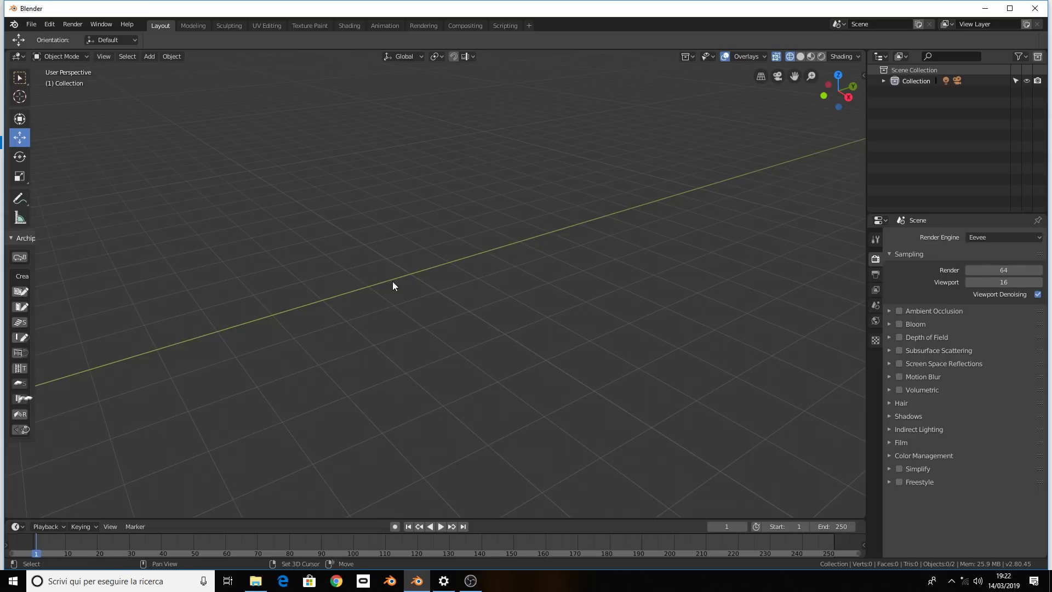
pyautogui.hotkey('shift', 'a')
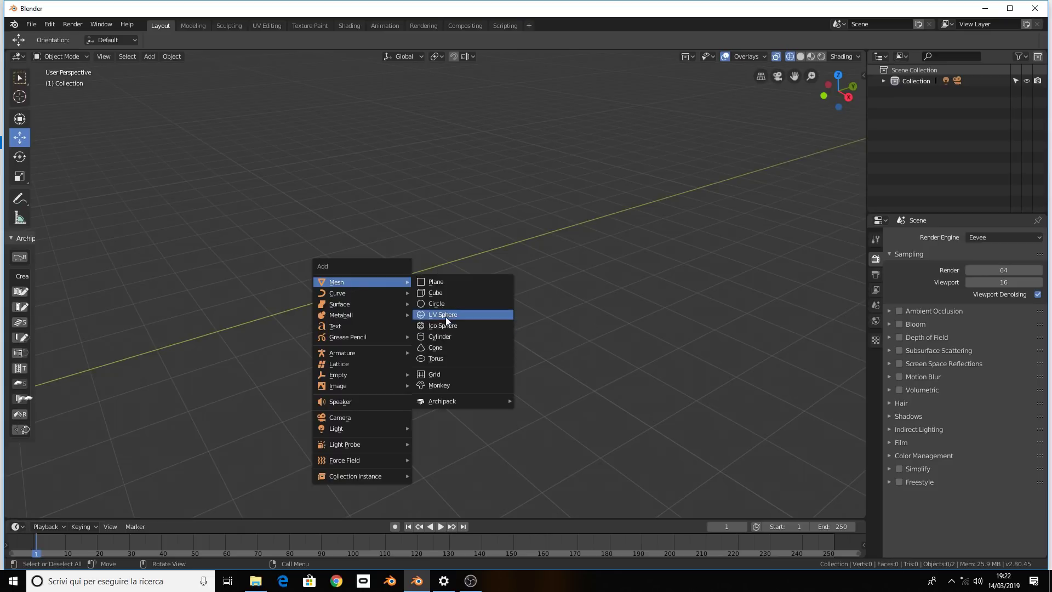
pyautogui.click(445, 316)
# Frame the sphere, enter Edit Mode, and select a single vertex
pyautogui.scroll(-3, 388, 281)
pyautogui.scroll(3, 396, 275)
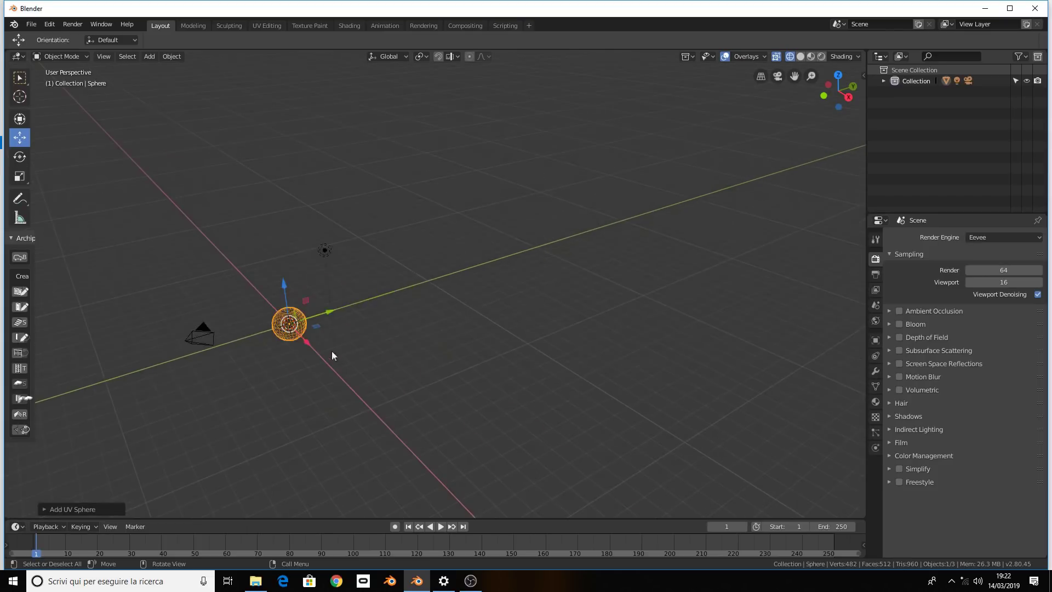
pyautogui.keyDown('shift'); pyautogui.moveTo(331, 324); pyautogui.dragTo(422, 246, button='middle'); pyautogui.keyUp('shift')
pyautogui.scroll(3, 422, 246)
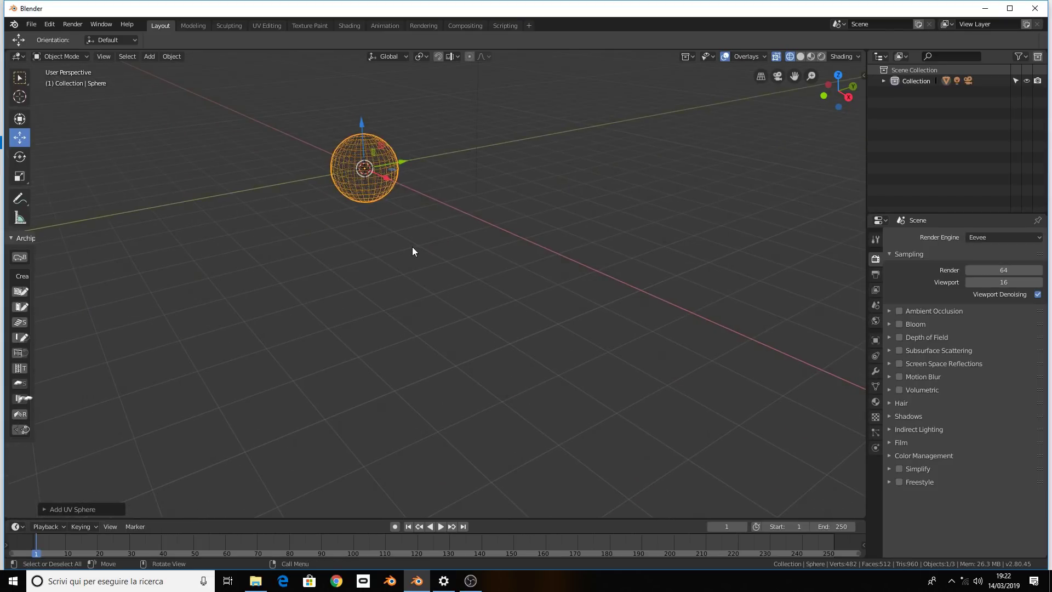
pyautogui.press('KP_Decimal')
pyautogui.scroll(-2, 412, 249)
pyautogui.press('Tab')
pyautogui.moveTo(409, 260); pyautogui.dragTo(418, 247, button='middle')
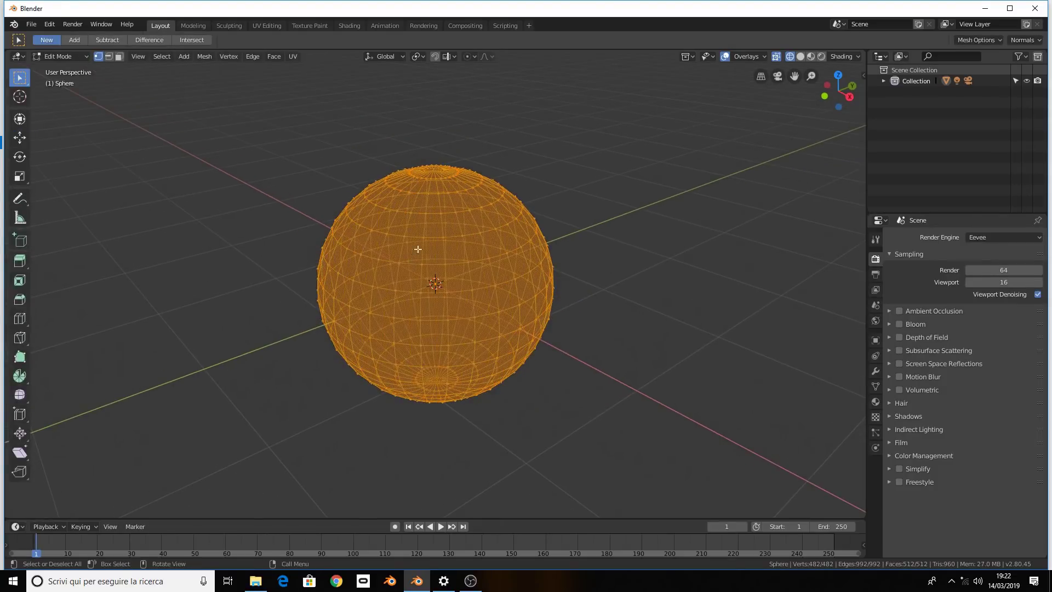
pyautogui.click(426, 240)
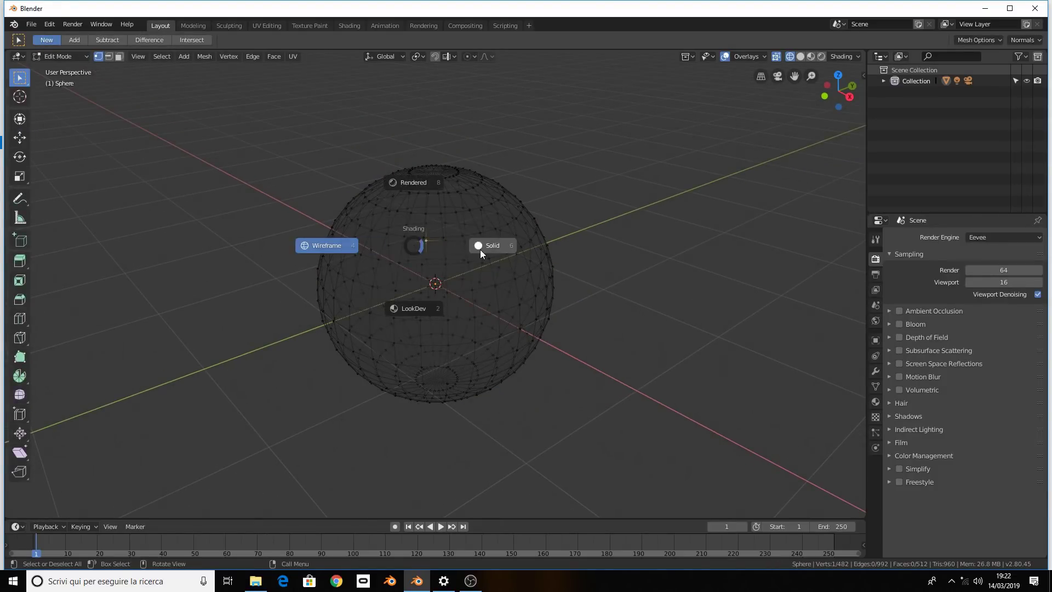
# Switch to solid shading and Shift-select twelve vertices along a horizontal ring near the top
pyautogui.click(482, 247)
pyautogui.keyDown('shift'); pyautogui.click(442, 237); pyautogui.keyUp('shift')
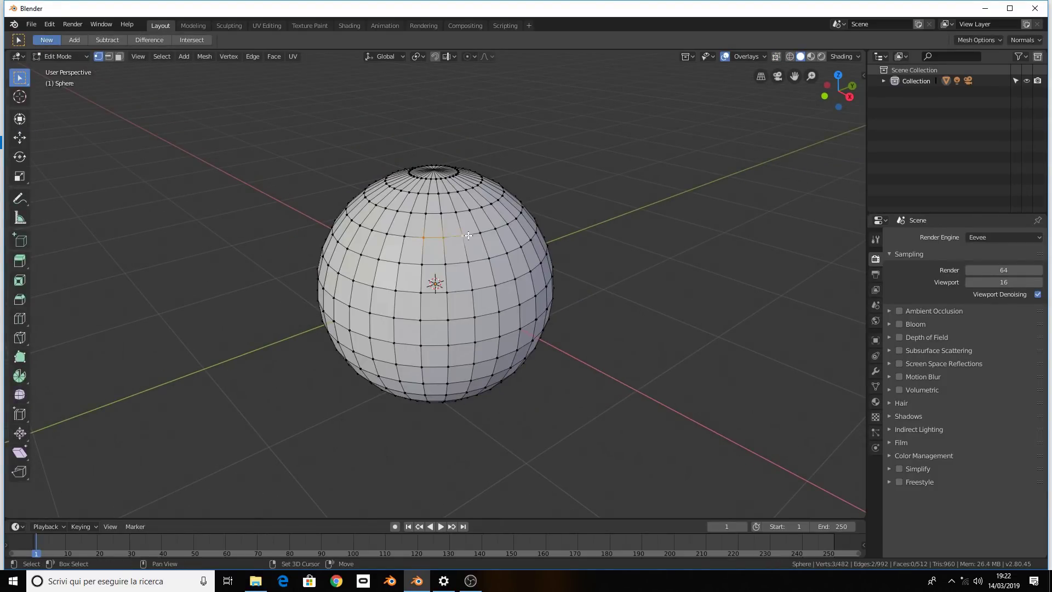
pyautogui.keyDown('shift'); pyautogui.click(462, 236); pyautogui.keyUp('shift')
pyautogui.keyDown('shift'); pyautogui.click(496, 228); pyautogui.keyUp('shift')
pyautogui.keyDown('shift'); pyautogui.click(516, 218); pyautogui.keyUp('shift')
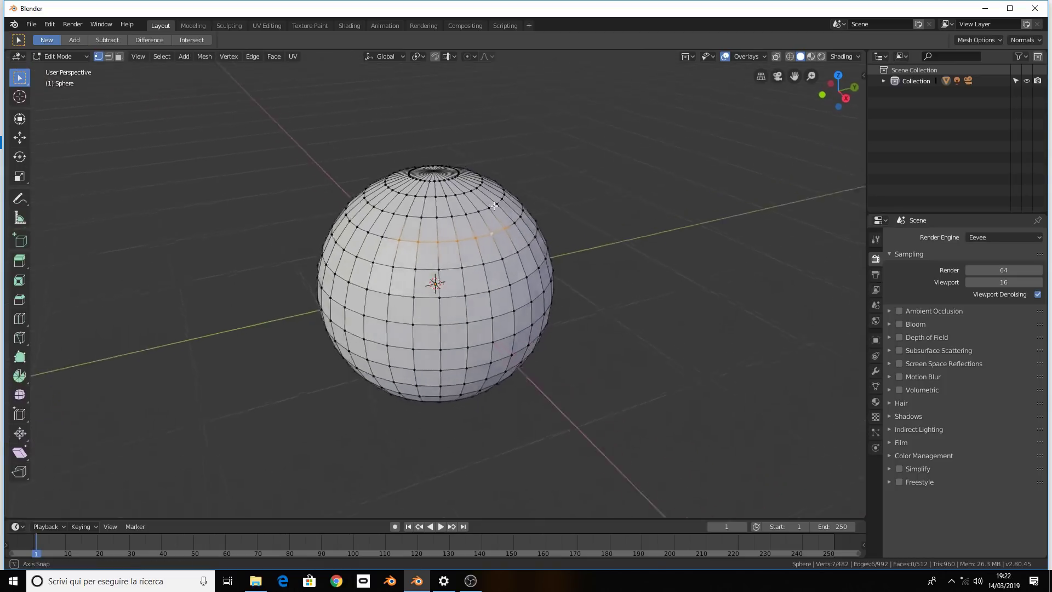
pyautogui.moveTo(516, 204)
pyautogui.mouseDown(button='middle')
pyautogui.moveTo(502, 253)
pyautogui.moveTo(458, 222)
pyautogui.mouseUp(button='middle')
pyautogui.keyDown('ctrl'); pyautogui.click(518, 221); pyautogui.keyUp('ctrl')
pyautogui.keyDown('ctrl'); pyautogui.click(489, 248); pyautogui.keyUp('ctrl')
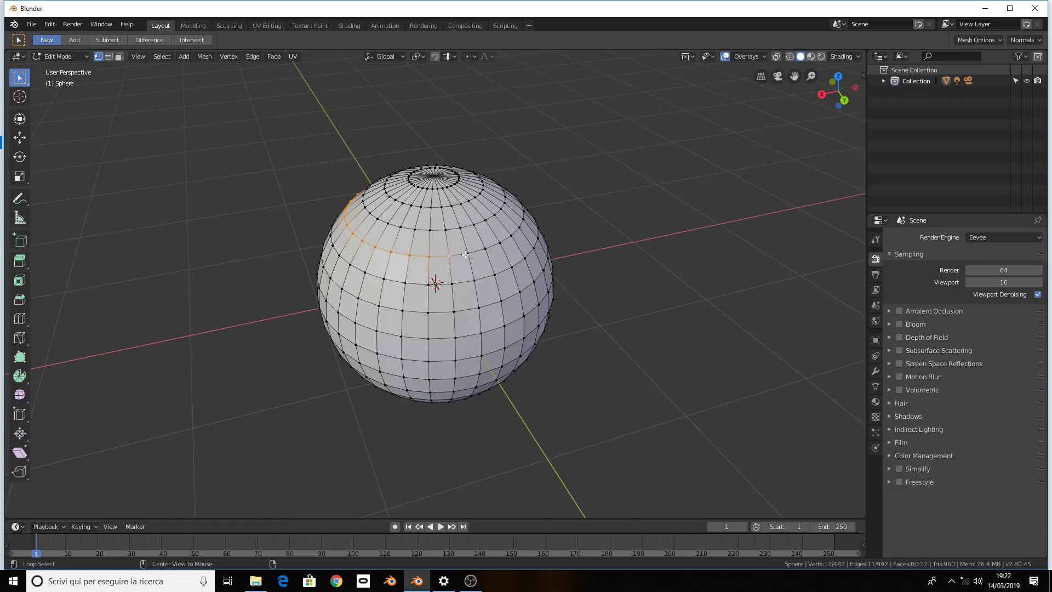
# Alt-click horizontal edge loops to select bands of faces on the sphere
pyautogui.keyDown('alt'); pyautogui.click(461, 253); pyautogui.keyUp('alt')
pyautogui.moveTo(469, 329)
pyautogui.mouseDown(button='middle')
pyautogui.moveTo(341, 343)
pyautogui.moveTo(382, 305)
pyautogui.moveTo(449, 300)
pyautogui.mouseUp(button='middle')
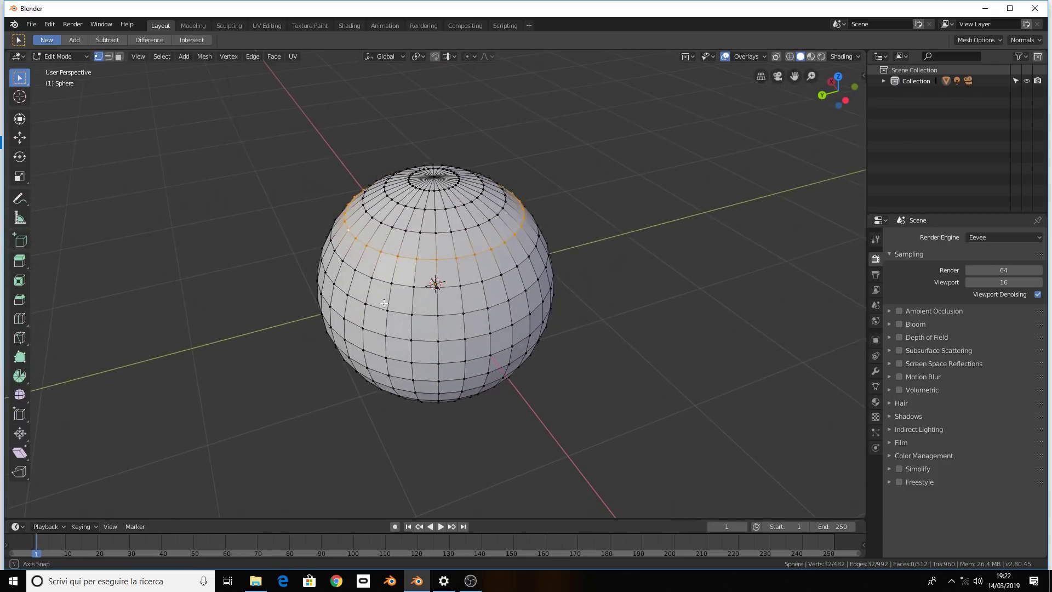
pyautogui.keyDown('alt'); pyautogui.keyDown('shift'); pyautogui.click(462, 282); pyautogui.keyUp('shift'); pyautogui.keyUp('alt')
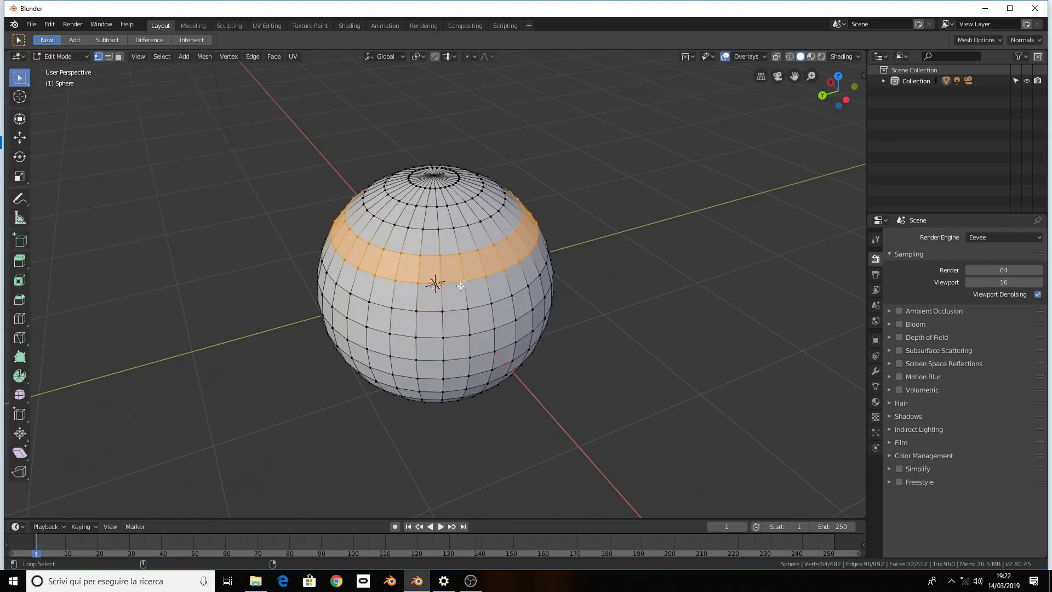
pyautogui.keyDown('alt'); pyautogui.keyDown('shift'); pyautogui.click(445, 336); pyautogui.keyUp('shift'); pyautogui.keyUp('alt')
pyautogui.keyDown('alt'); pyautogui.keyDown('shift'); pyautogui.click(433, 359); pyautogui.keyUp('shift'); pyautogui.keyUp('alt')
pyautogui.moveTo(498, 371); pyautogui.dragTo(417, 326, button='middle')
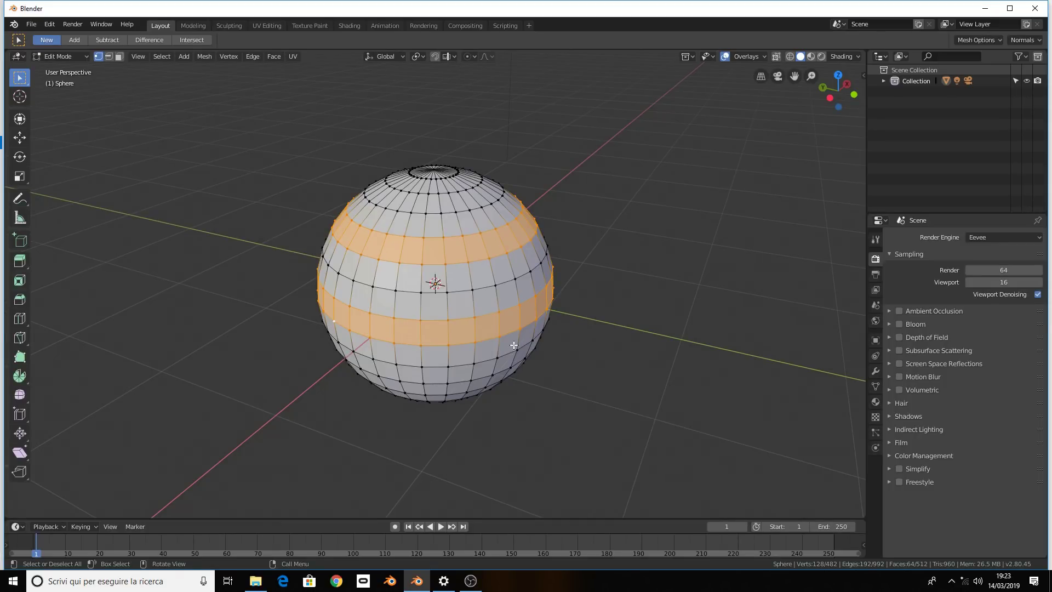
# Toggle edge loops near the sphere's top in and out of the selection
pyautogui.keyDown('alt'); pyautogui.keyDown('shift'); pyautogui.click(449, 215); pyautogui.keyUp('shift'); pyautogui.keyUp('alt')
pyautogui.keyDown('alt'); pyautogui.keyDown('shift'); pyautogui.click(450, 212); pyautogui.keyUp('shift'); pyautogui.keyUp('alt')
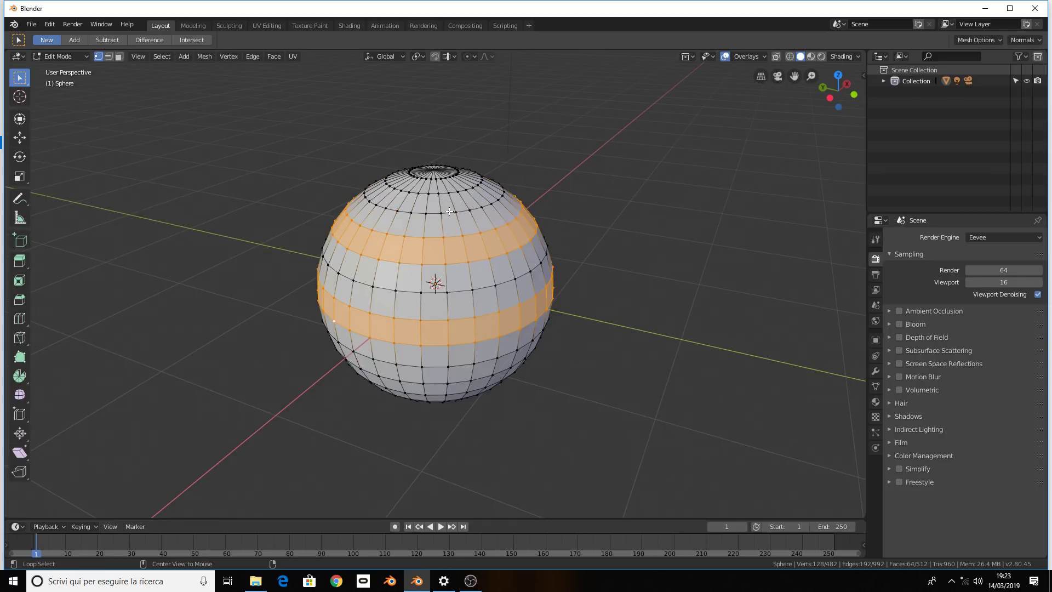
pyautogui.keyDown('alt'); pyautogui.keyDown('shift'); pyautogui.click(449, 211); pyautogui.keyUp('shift'); pyautogui.keyUp('alt')
pyautogui.keyDown('alt'); pyautogui.keyDown('shift'); pyautogui.click(450, 213); pyautogui.keyUp('shift'); pyautogui.keyUp('alt')
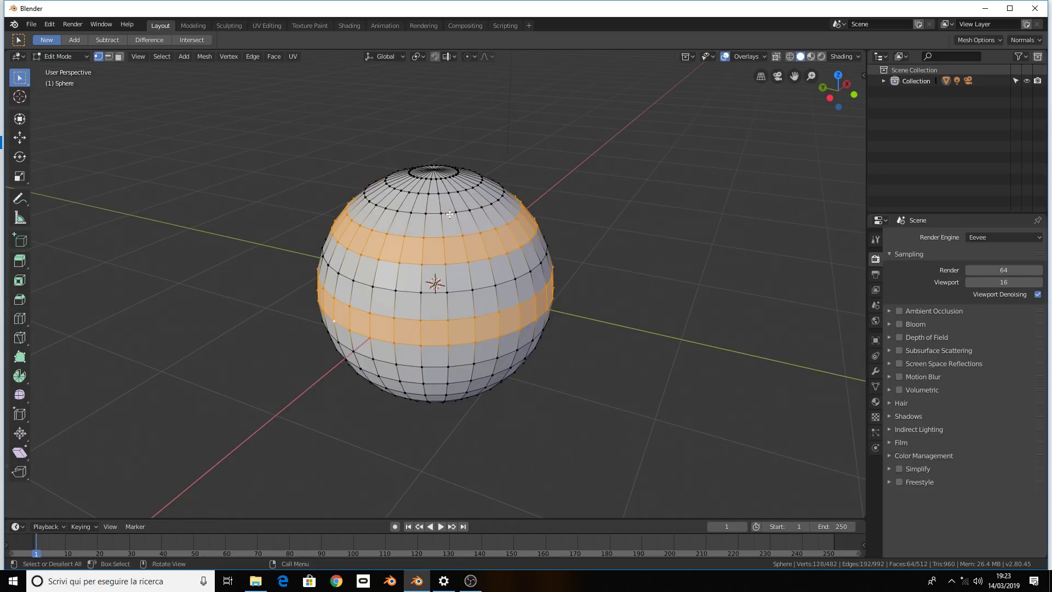
pyautogui.keyDown('alt'); pyautogui.click(450, 213); pyautogui.keyUp('alt')
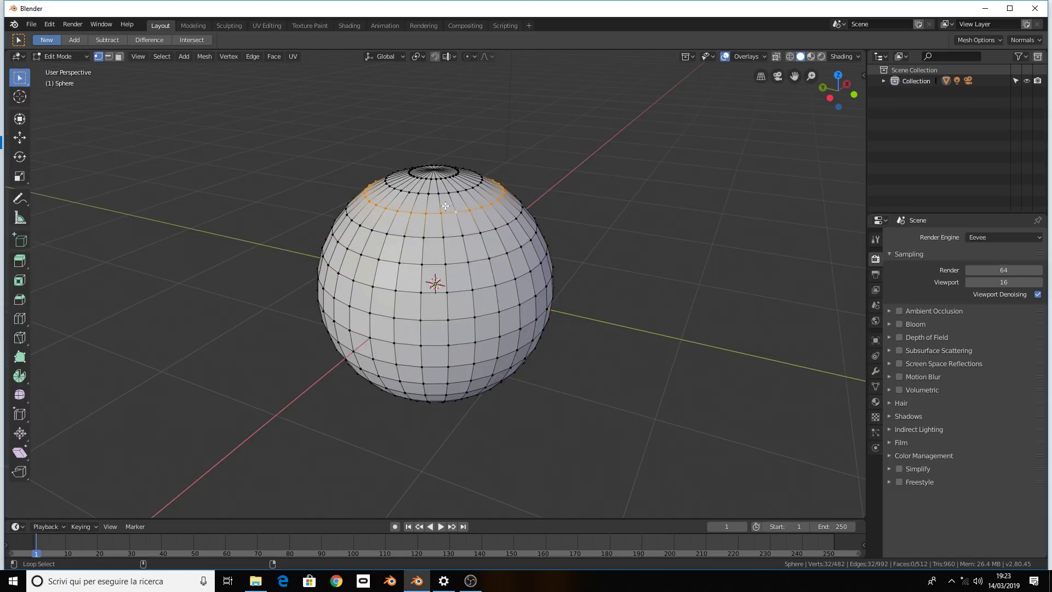
pyautogui.keyDown('alt'); pyautogui.keyDown('shift'); pyautogui.click(447, 203); pyautogui.keyUp('shift'); pyautogui.keyUp('alt')
pyautogui.keyDown('alt'); pyautogui.keyDown('shift'); pyautogui.click(453, 247); pyautogui.keyUp('shift'); pyautogui.keyUp('alt')
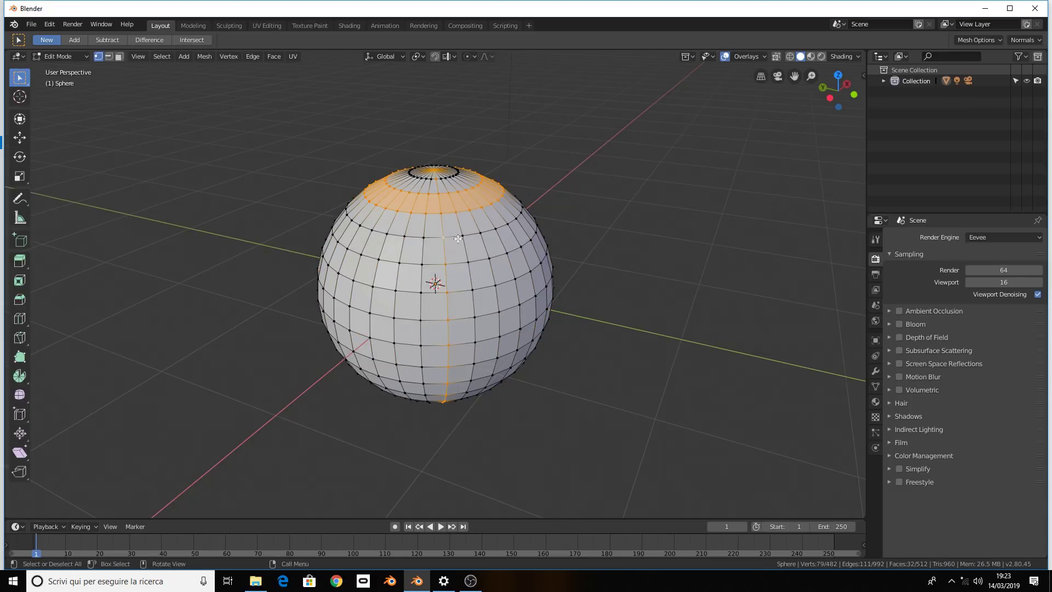
pyautogui.keyDown('alt'); pyautogui.keyDown('shift'); pyautogui.click(450, 237); pyautogui.keyUp('shift'); pyautogui.keyUp('alt')
# Clear the selection and select two adjacent vertical loops forming a pole-to-pole face strip
pyautogui.hotkey('alt', 'a')
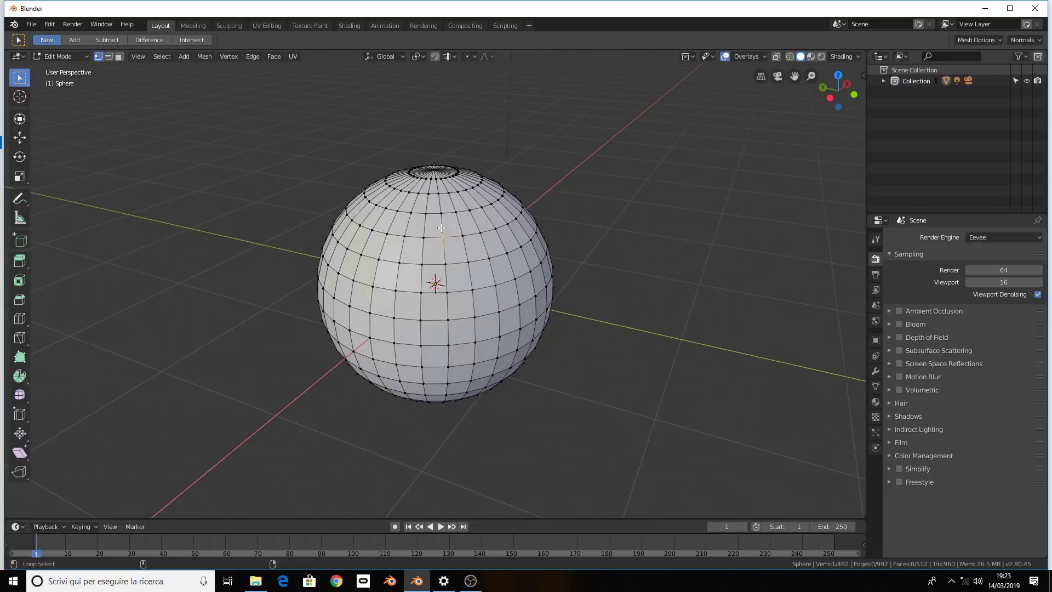
pyautogui.keyDown('alt'); pyautogui.click(443, 246); pyautogui.keyUp('alt')
pyautogui.keyDown('alt'); pyautogui.keyDown('shift'); pyautogui.click(424, 229); pyautogui.keyUp('shift'); pyautogui.keyUp('alt')
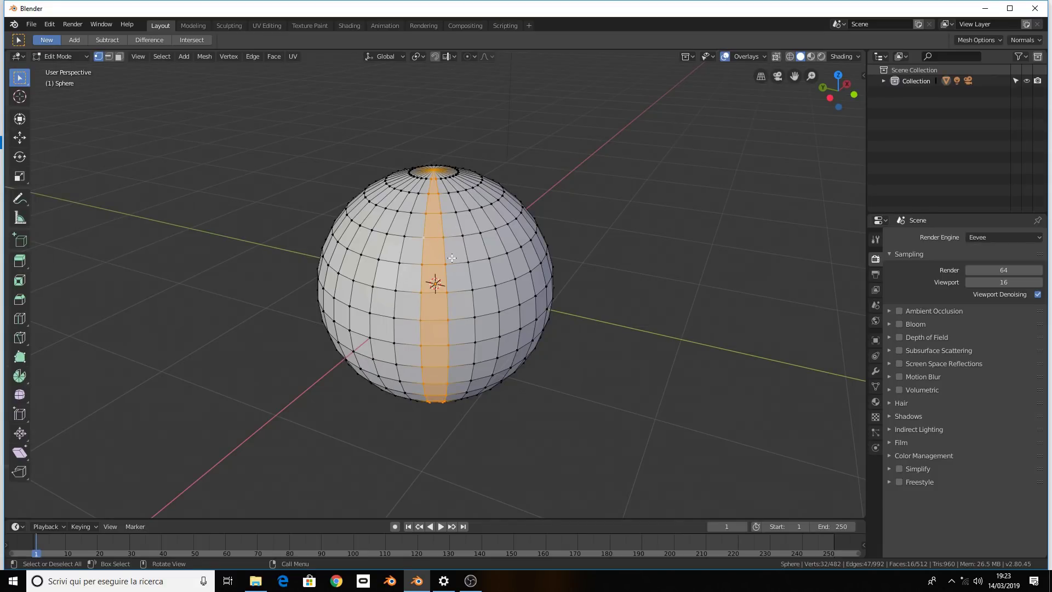
pyautogui.moveTo(452, 258)
pyautogui.mouseDown(button='middle')
pyautogui.moveTo(404, 260)
pyautogui.moveTo(459, 248)
pyautogui.mouseUp(button='middle')
# Add a Monkey into the sphere's mesh, scale it down, and move it out the left side
pyautogui.press('Tab')
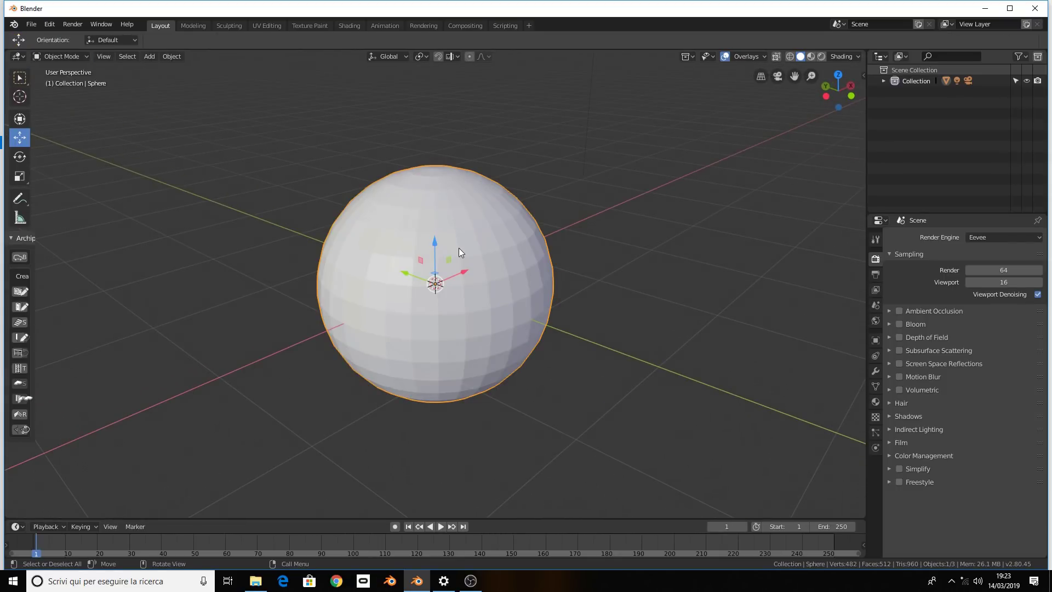
pyautogui.press('Tab')
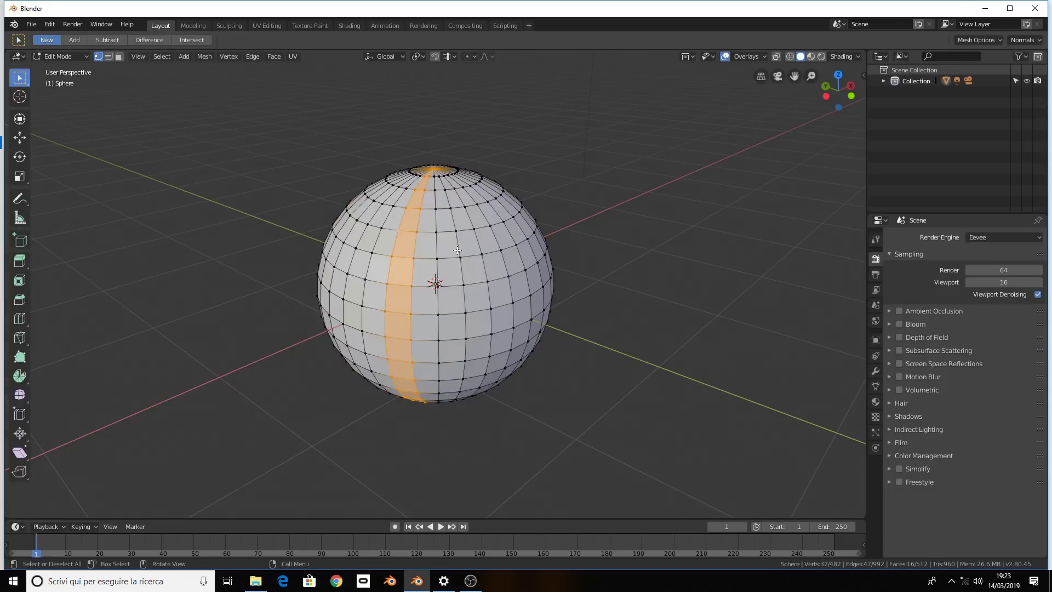
pyautogui.hotkey('shift', 'a')
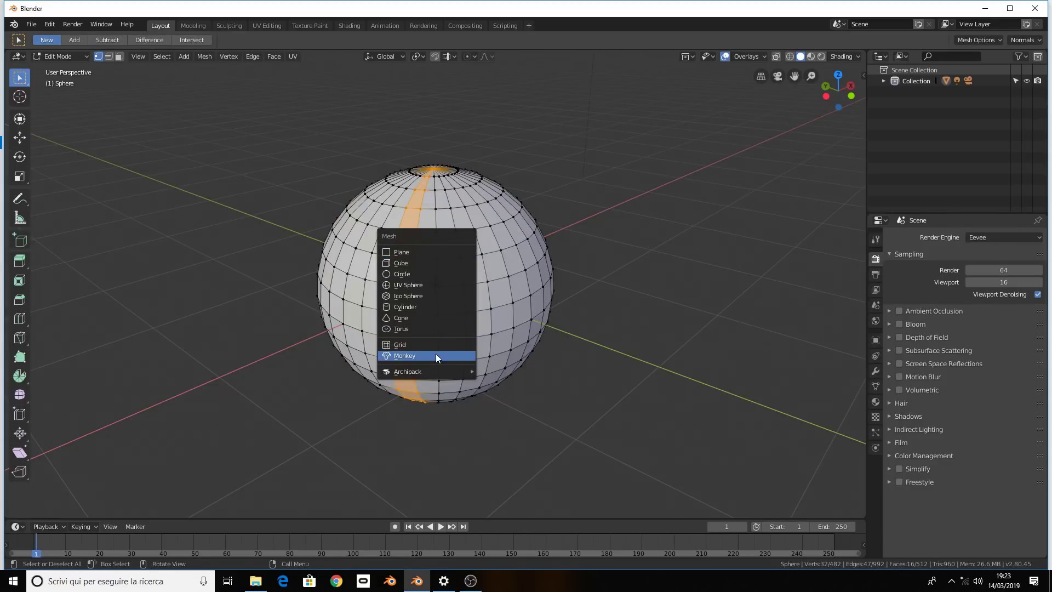
pyautogui.click(436, 354)
pyautogui.press('s')
pyautogui.click(499, 302)
pyautogui.press('g')
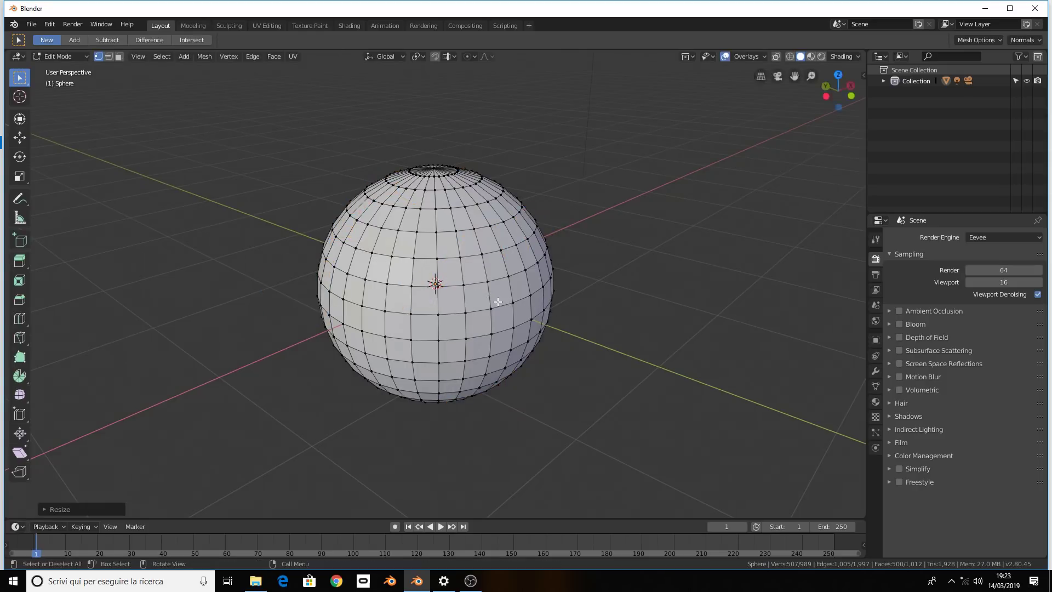
pyautogui.click(387, 281)
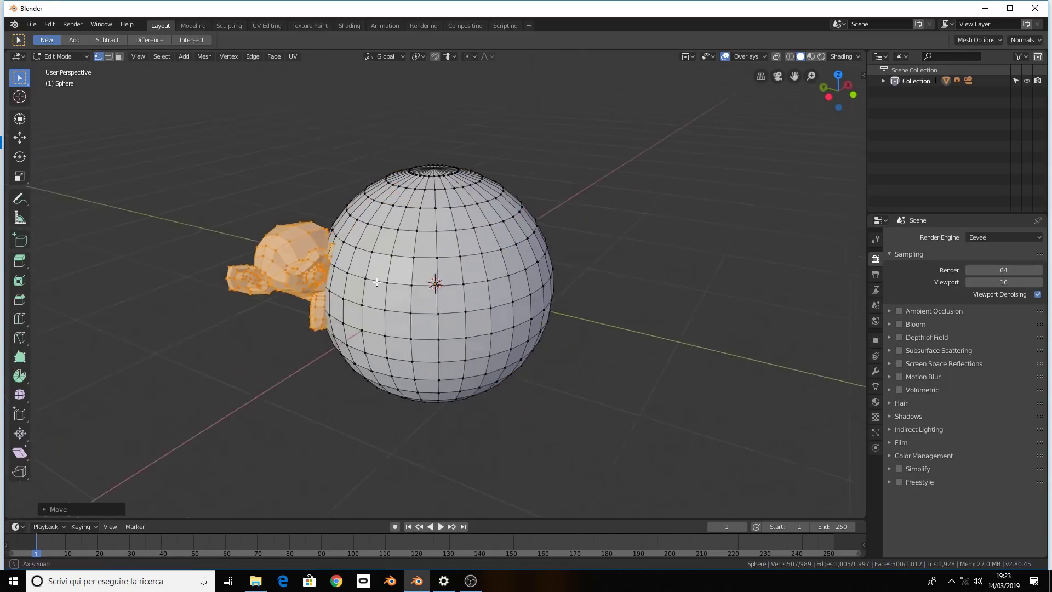
# Orbit in Object Mode to inspect the monkey, then re-enter Edit Mode with nothing selected
pyautogui.press('Tab')
pyautogui.moveTo(386, 286); pyautogui.dragTo(362, 290, button='middle')
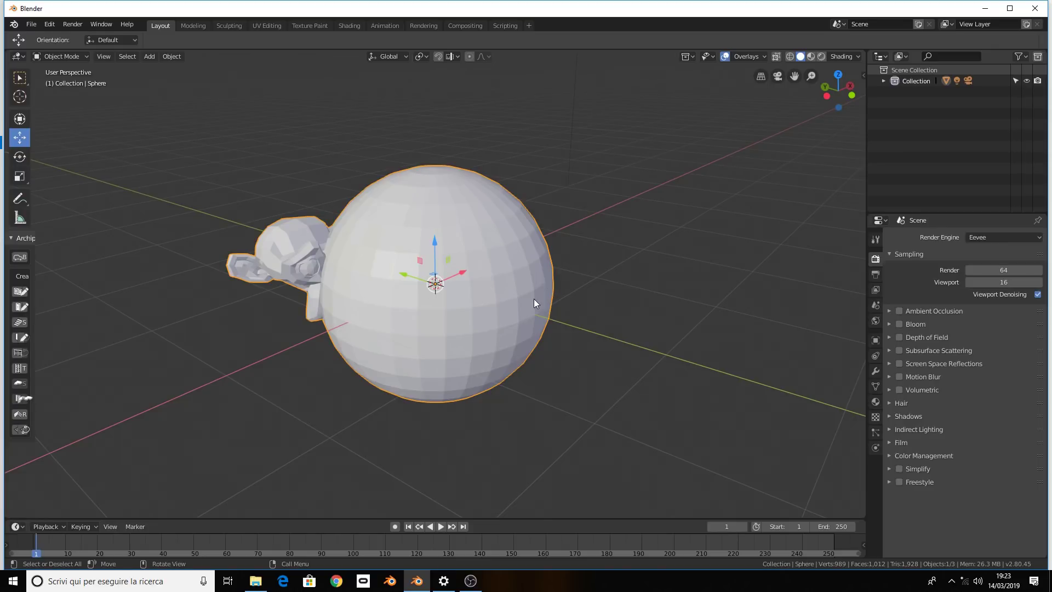
pyautogui.moveTo(533, 298); pyautogui.dragTo(537, 305, button='middle')
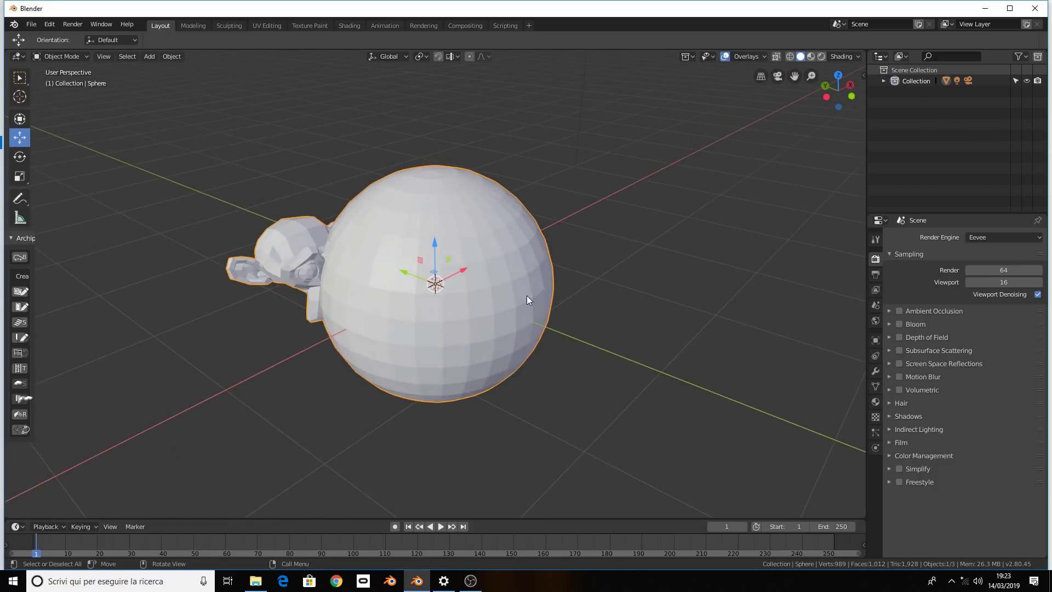
pyautogui.press('Tab')
pyautogui.press('a')
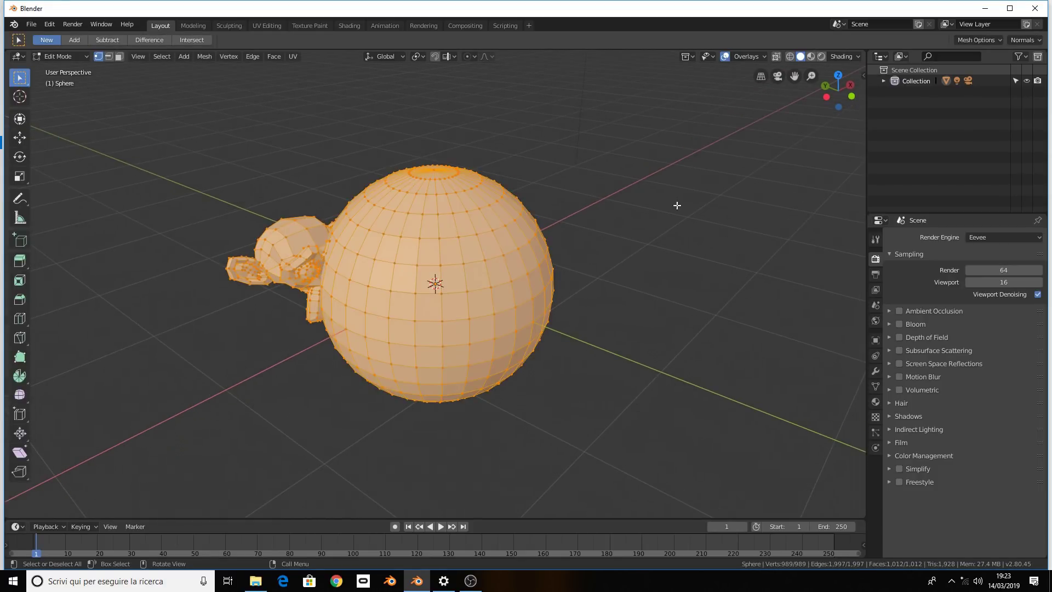
pyautogui.hotkey('alt', 'a')
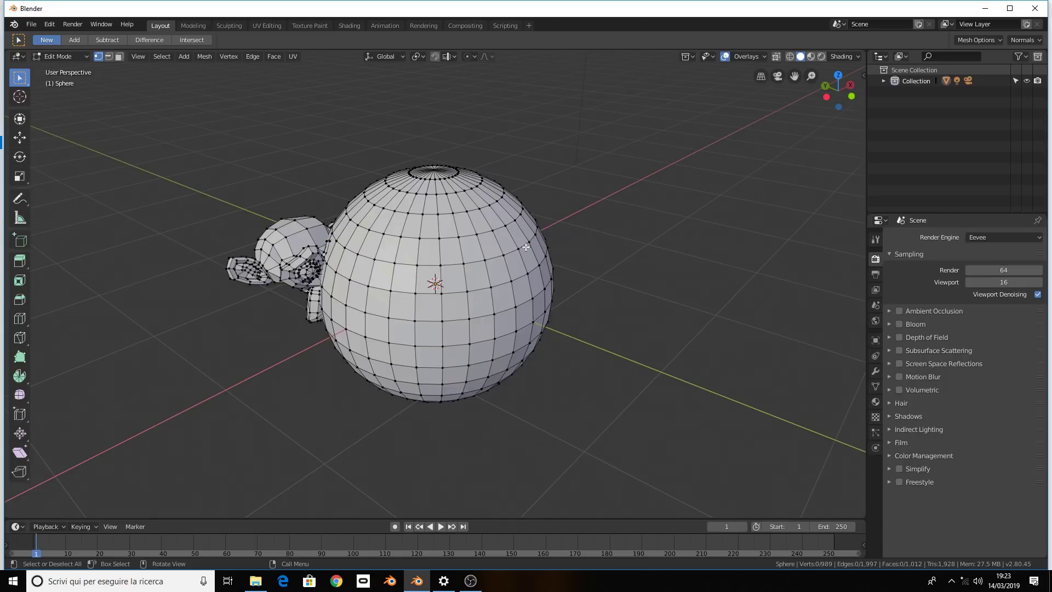
# In Edit Mode, use Select Linked on the sphere, monkey and eye, then deselect everything
pyautogui.press('l')
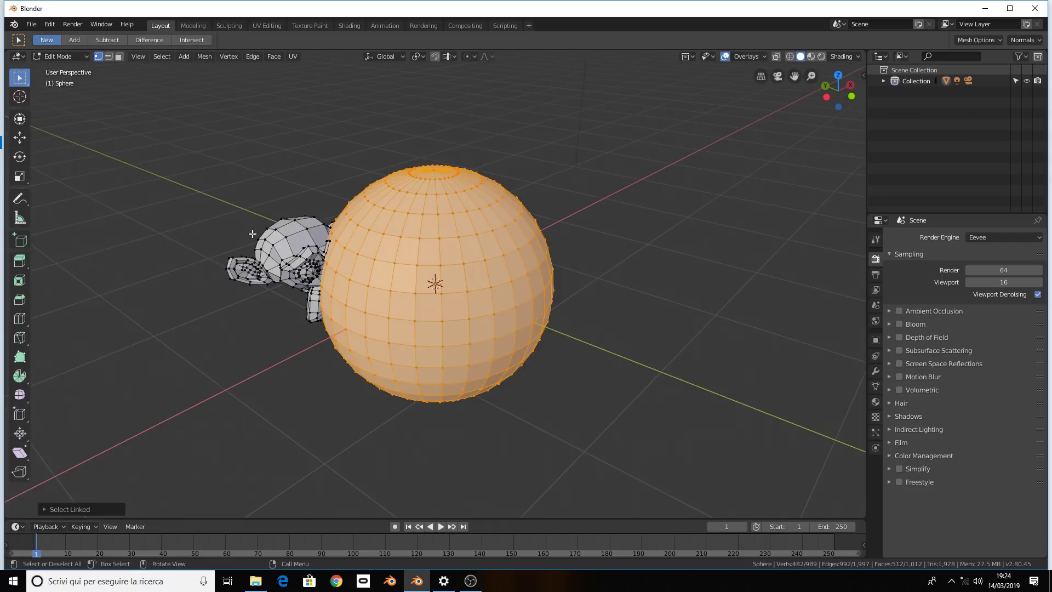
pyautogui.press('l')
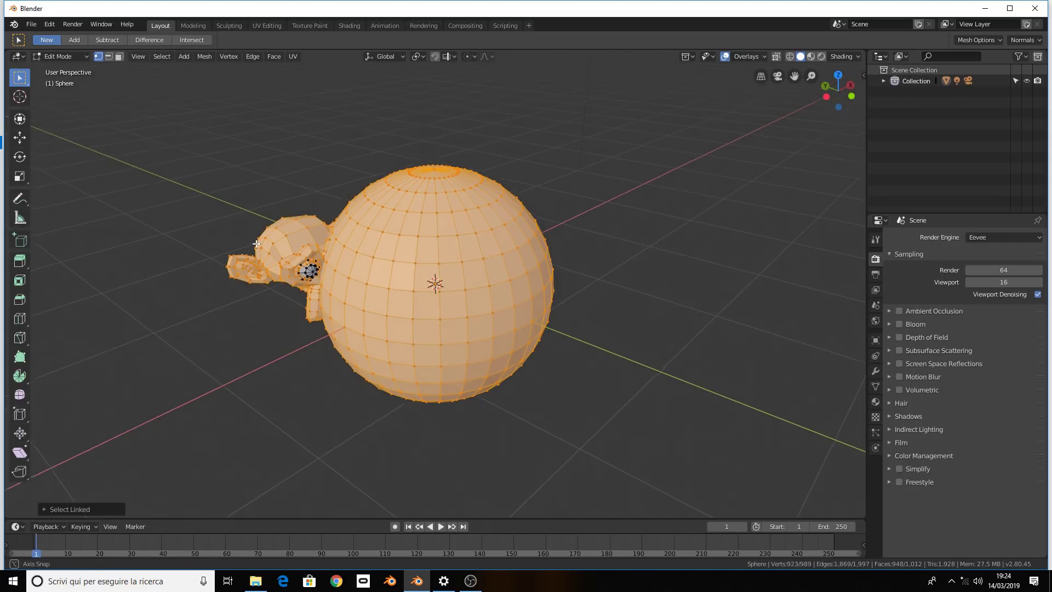
pyautogui.scroll(5, 255, 238)
pyautogui.moveTo(267, 237); pyautogui.dragTo(231, 175, button='middle')
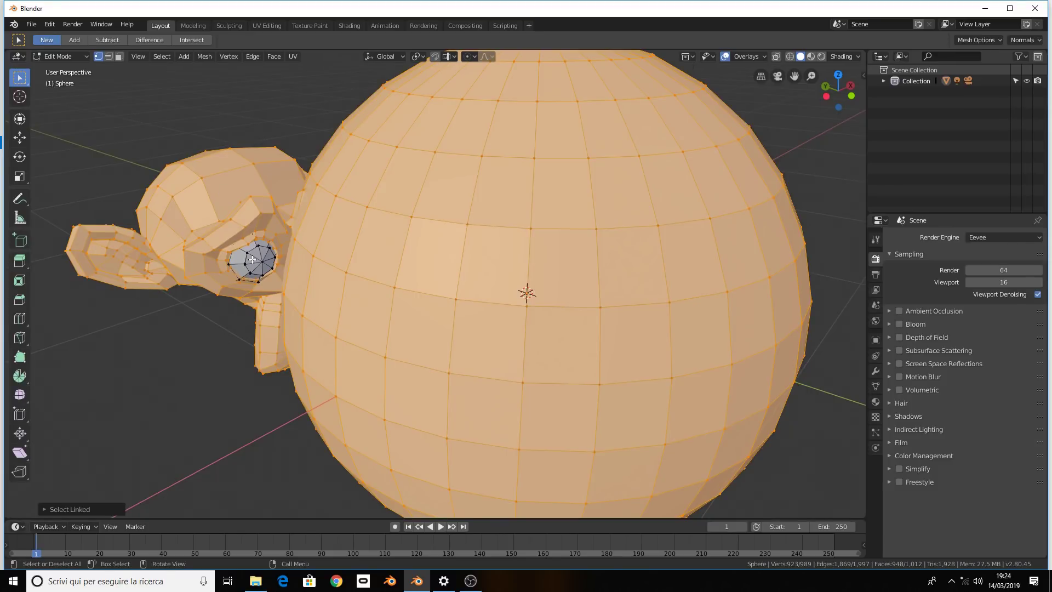
pyautogui.scroll(-2, 252, 260)
pyautogui.scroll(-2, 235, 255)
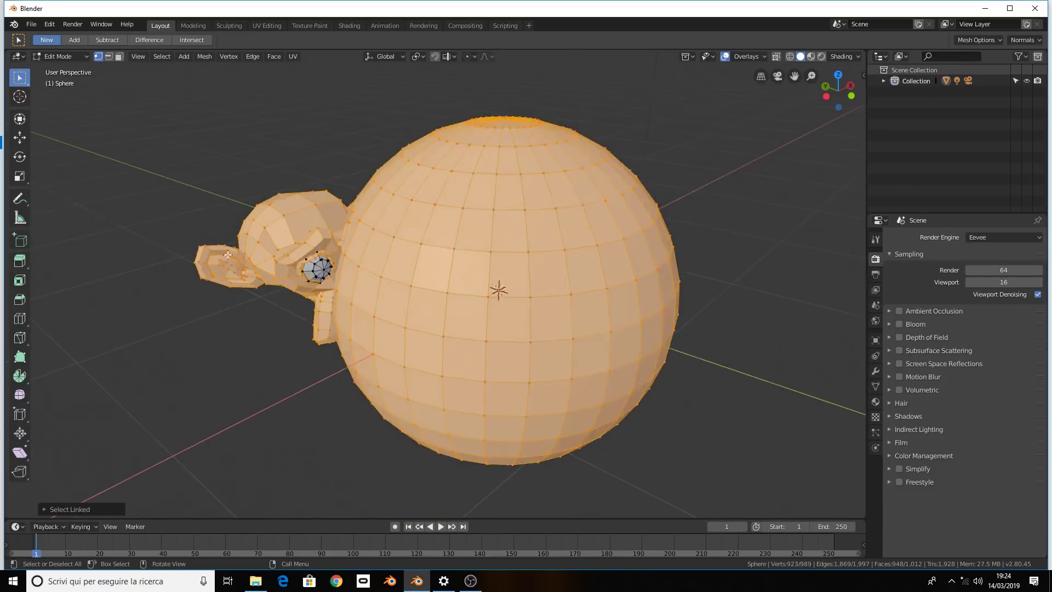
pyautogui.scroll(-1, 246, 254)
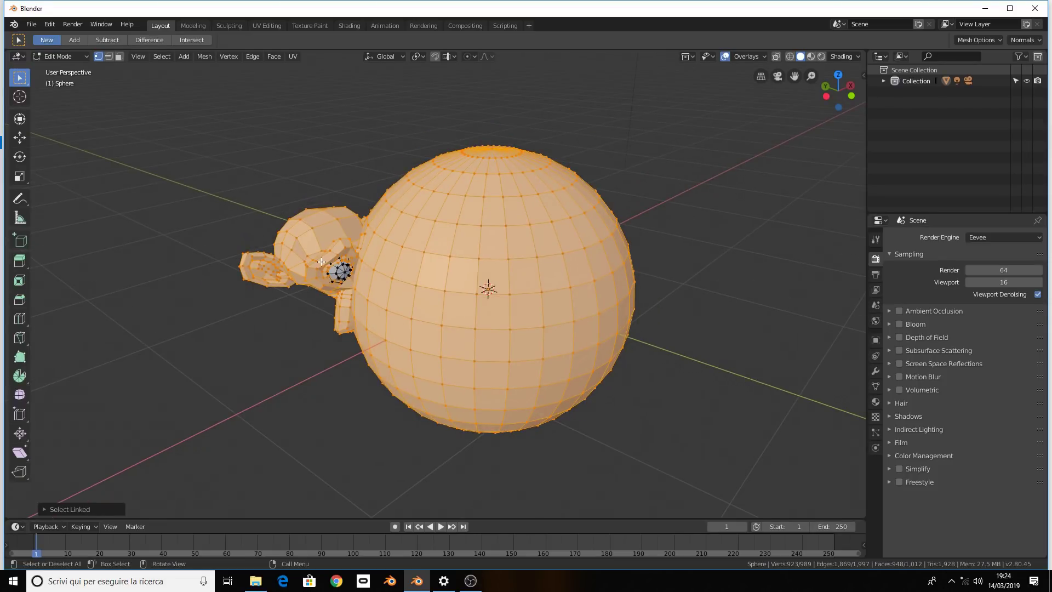
pyautogui.press('l')
pyautogui.hotkey('alt', 'a')
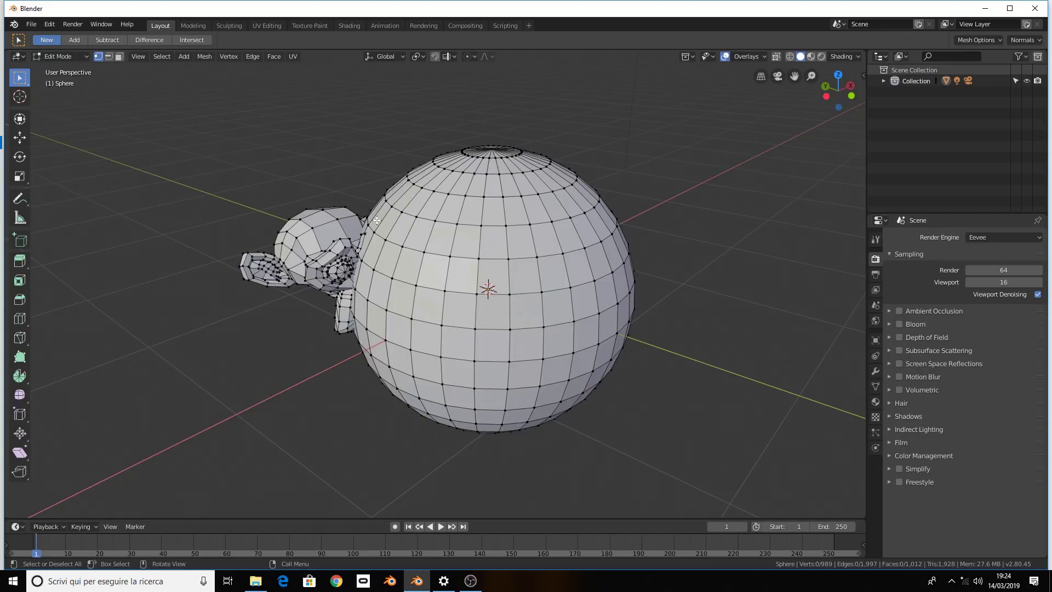
# Toggle the combined mesh out to Object Mode and back into Edit Mode
pyautogui.press('Tab')
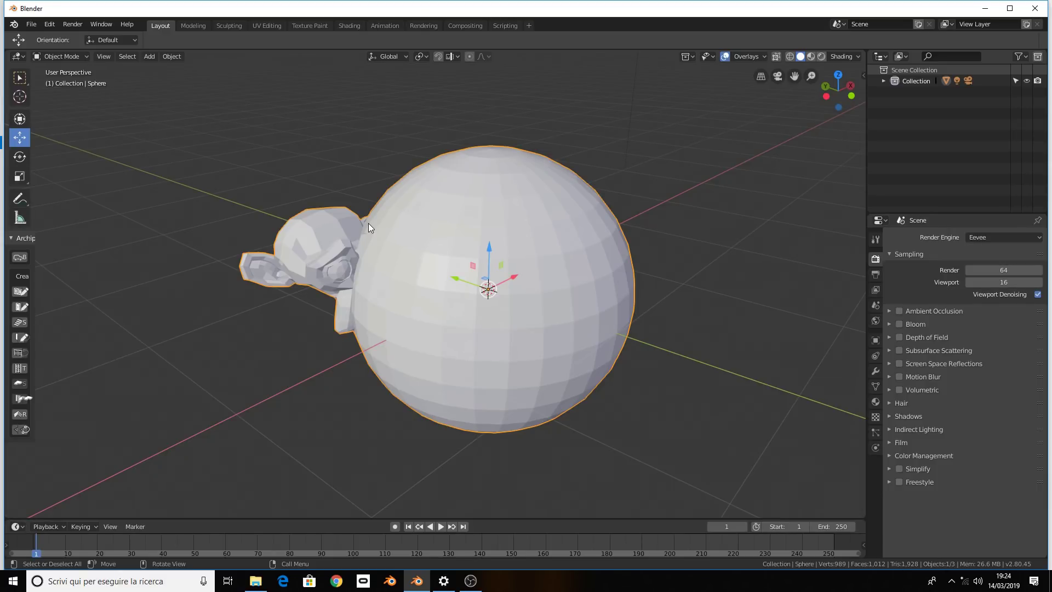
pyautogui.scroll(1, 363, 215)
pyautogui.scroll(-1, 363, 215)
pyautogui.scroll(-1, 364, 215)
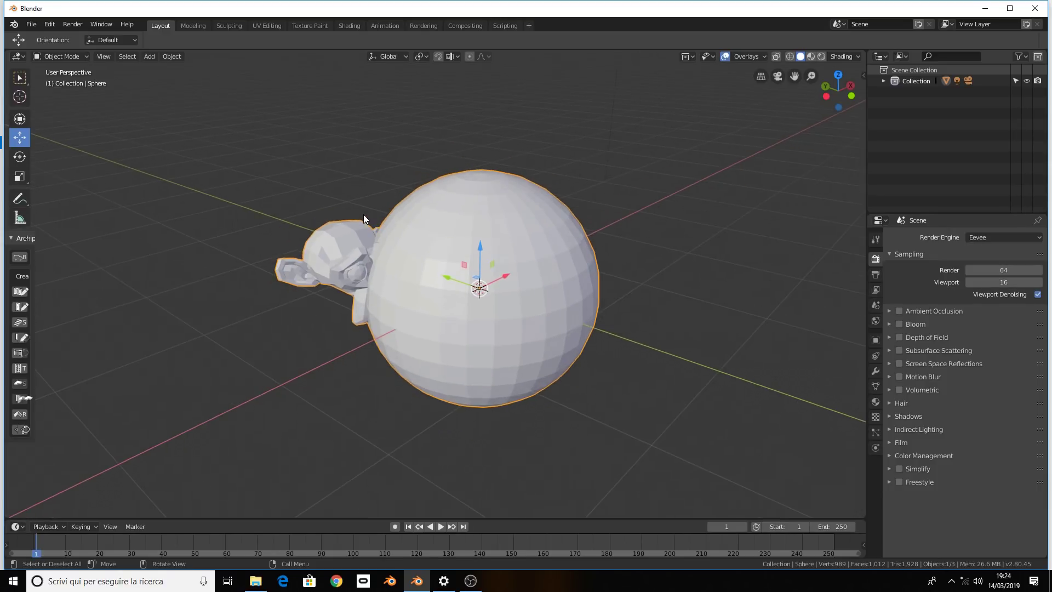
pyautogui.press('Tab')
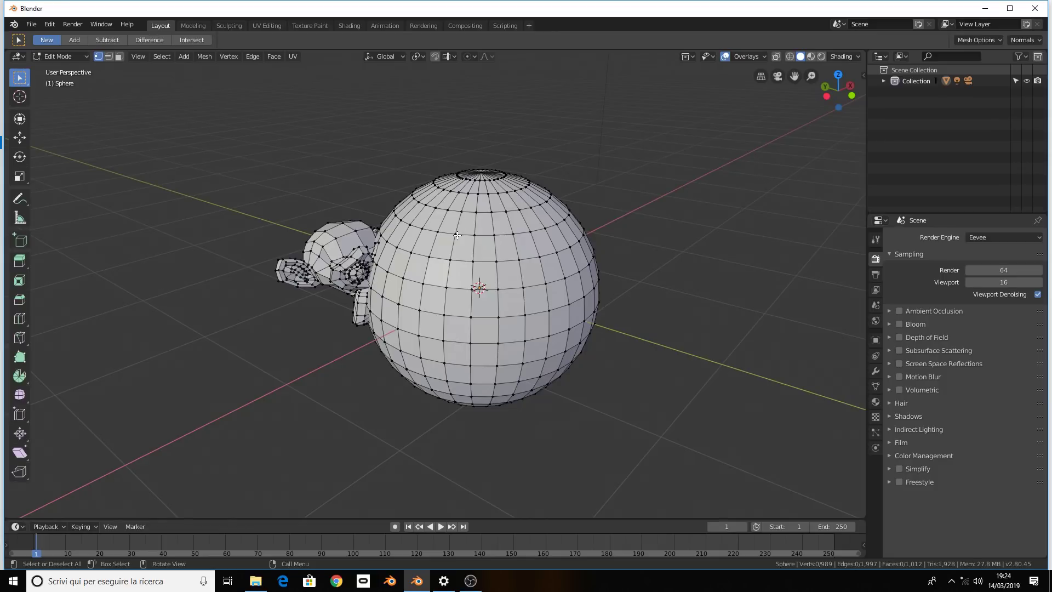
# Select the linked sphere part and separate it by selection into its own object
pyautogui.press('l')
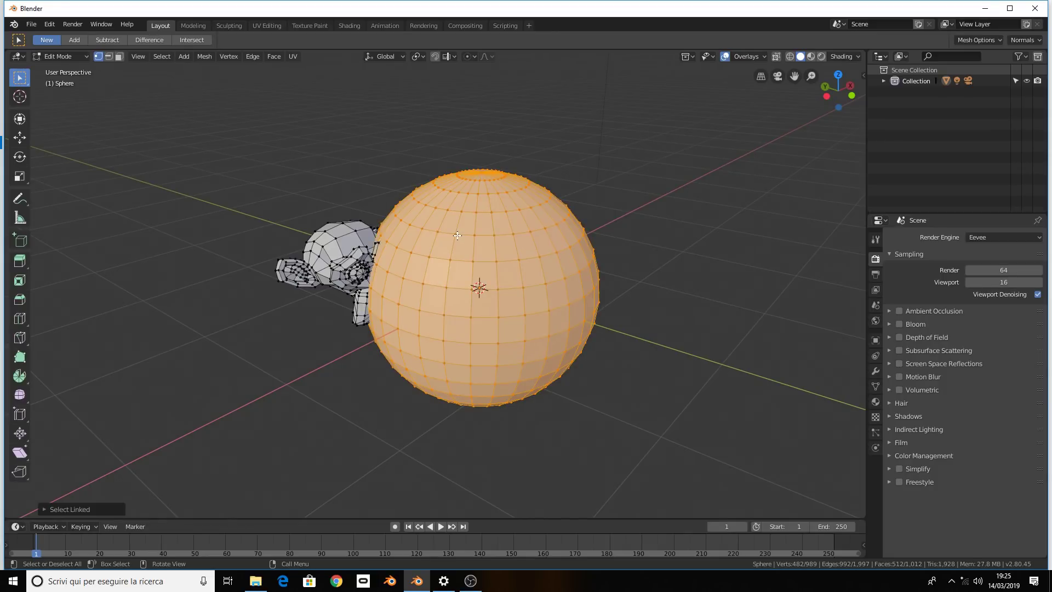
pyautogui.press('p')
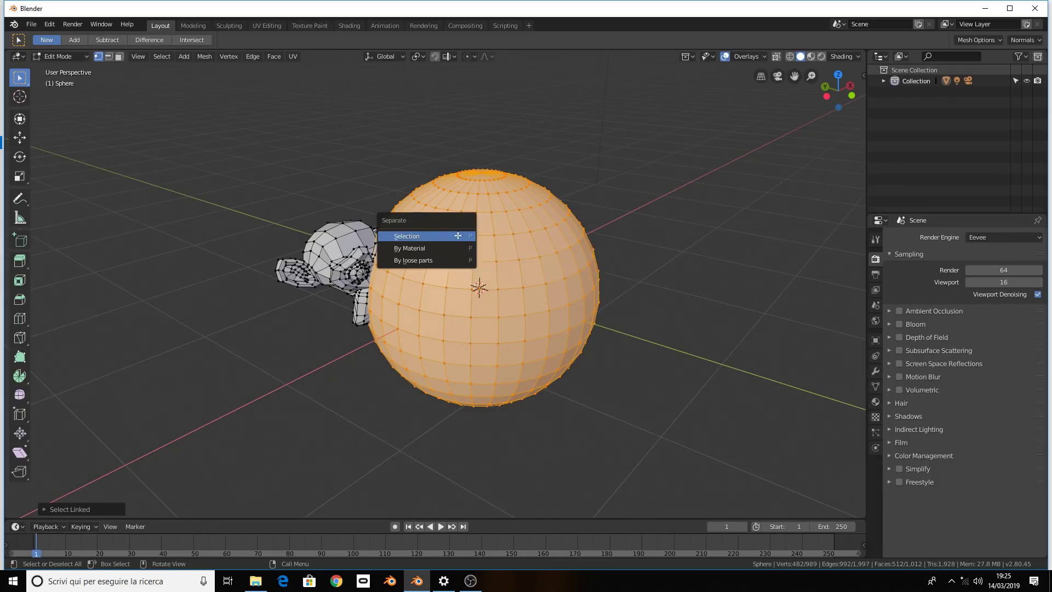
pyautogui.click(457, 235)
pyautogui.press('Tab')
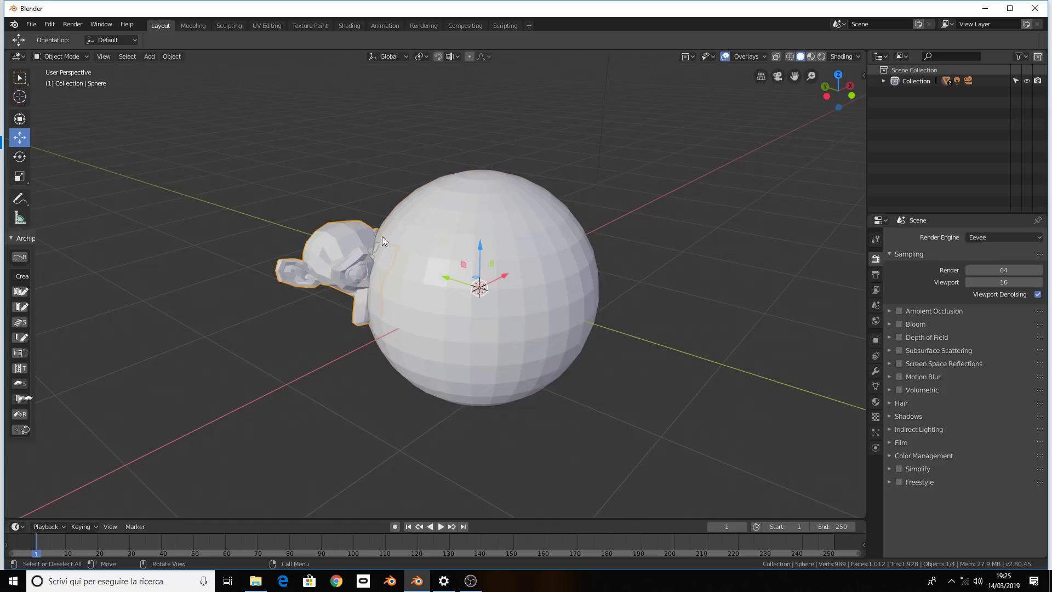
# Move the separated sphere away from the monkey and leave the sphere selected
pyautogui.moveTo(480, 288); pyautogui.dragTo(528, 263)
pyautogui.click(372, 265)
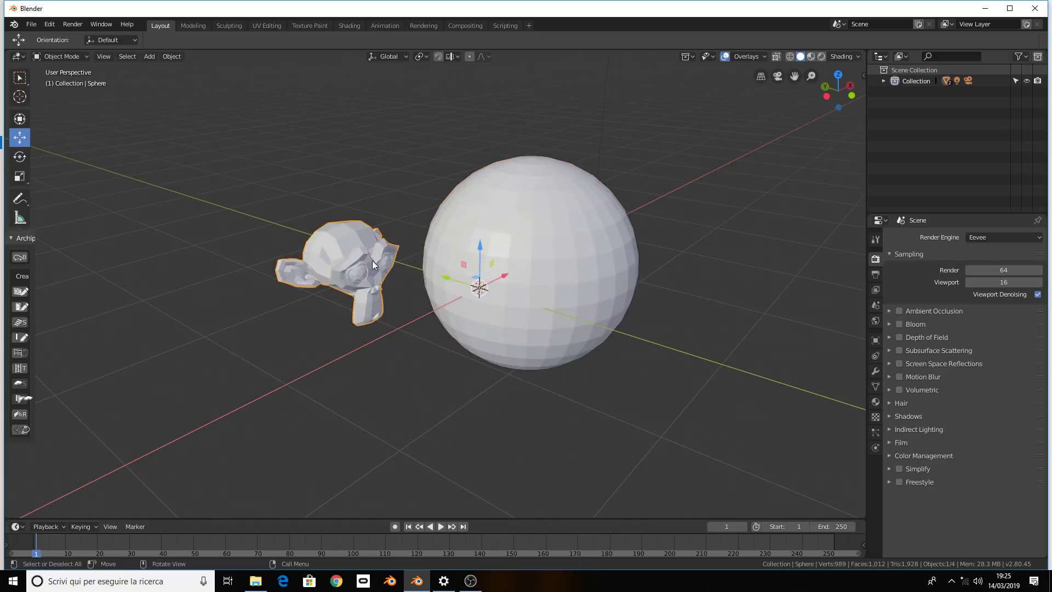
pyautogui.press('g')
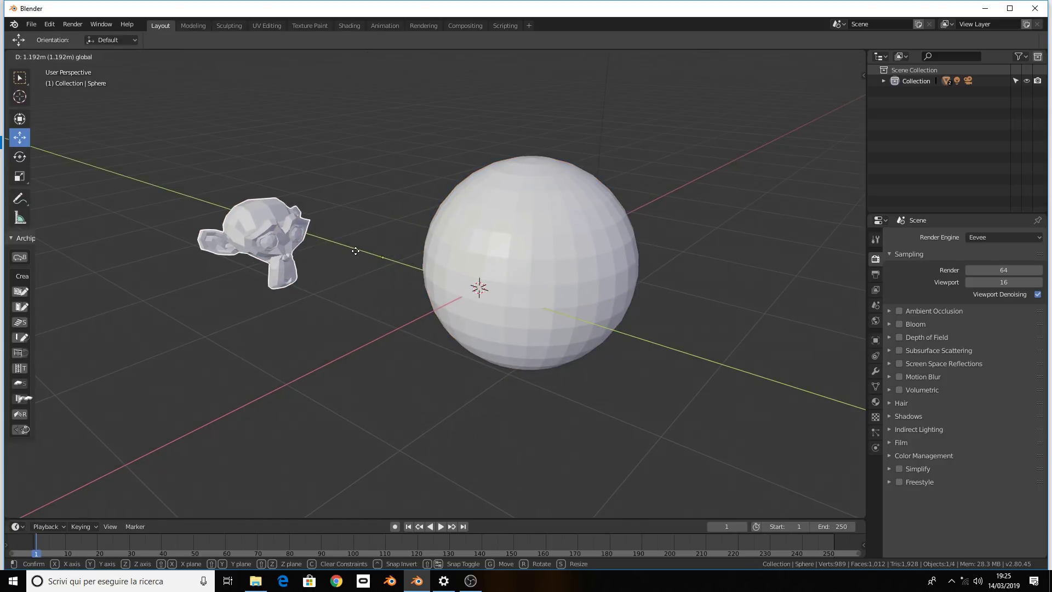
pyautogui.press('Escape')
pyautogui.click(482, 274)
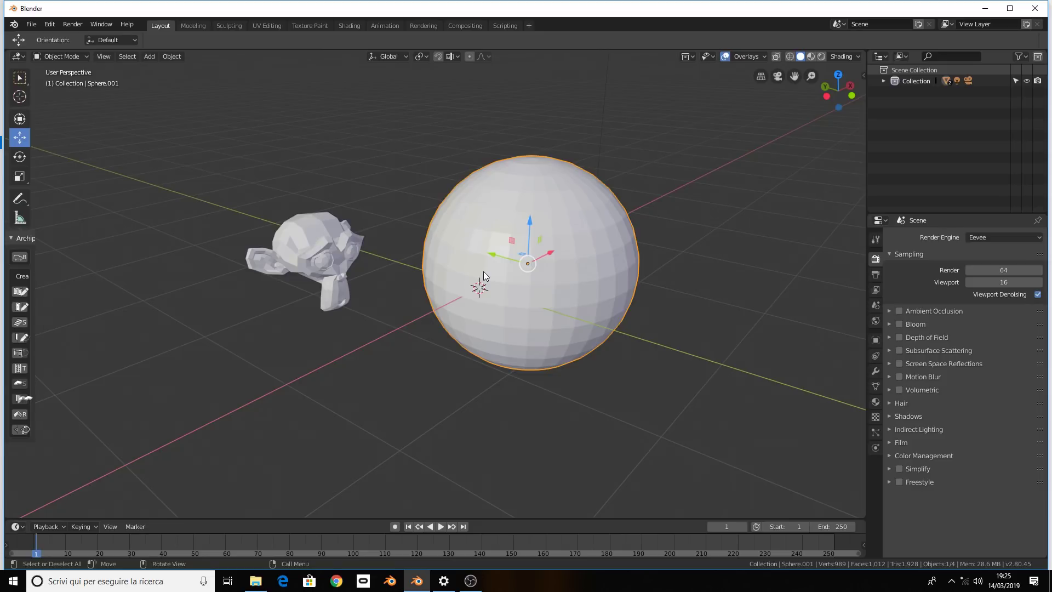
# Start a new General scene and stretch the default cube along X and Y into a long box
pyautogui.click(31, 24)
pyautogui.click(160, 37)
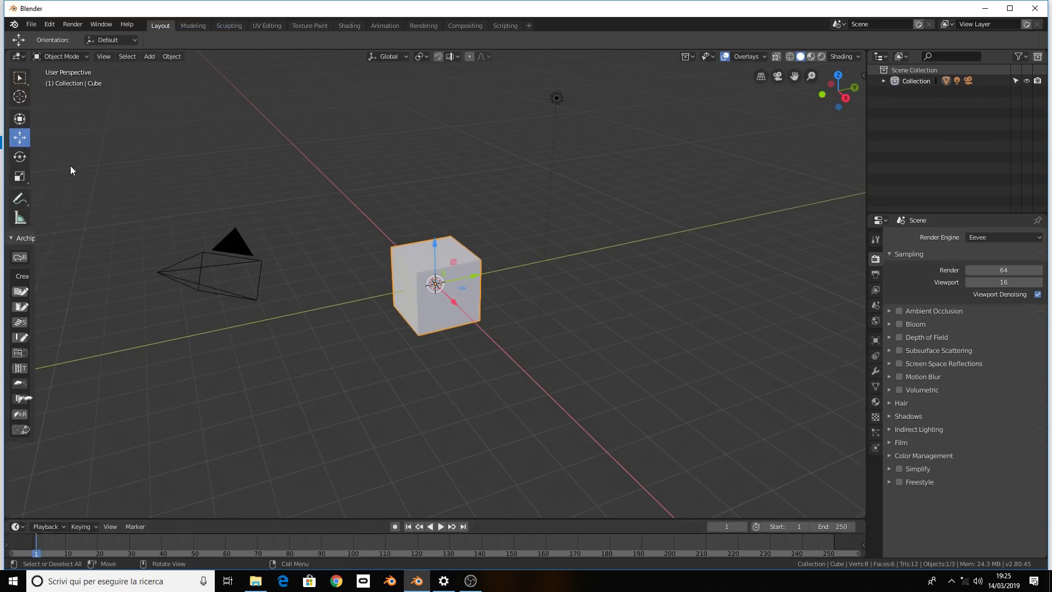
pyautogui.press('s')
pyautogui.press('x')
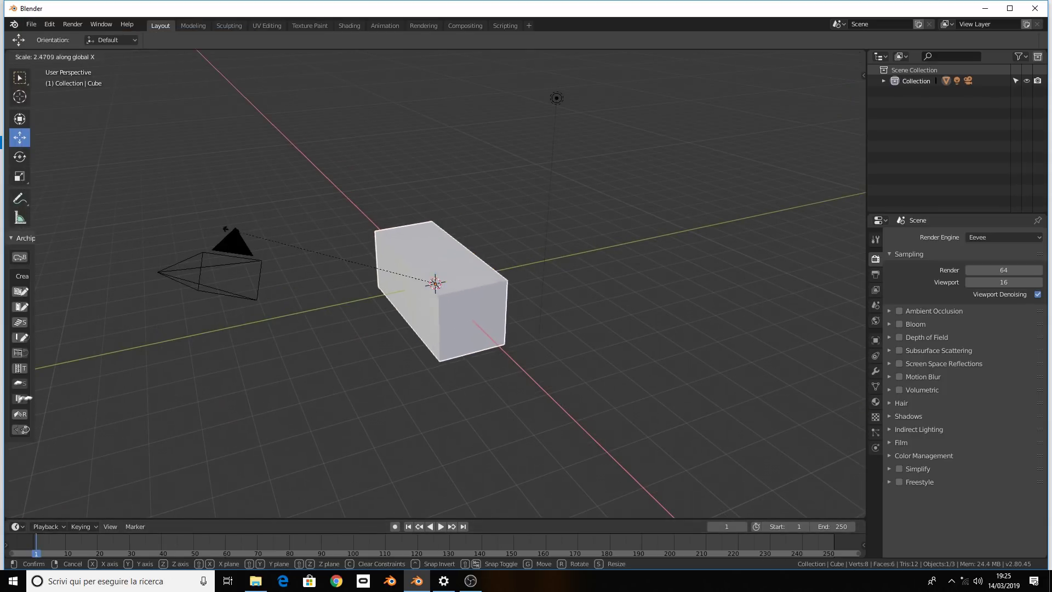
pyautogui.click(353, 262)
pyautogui.press('s')
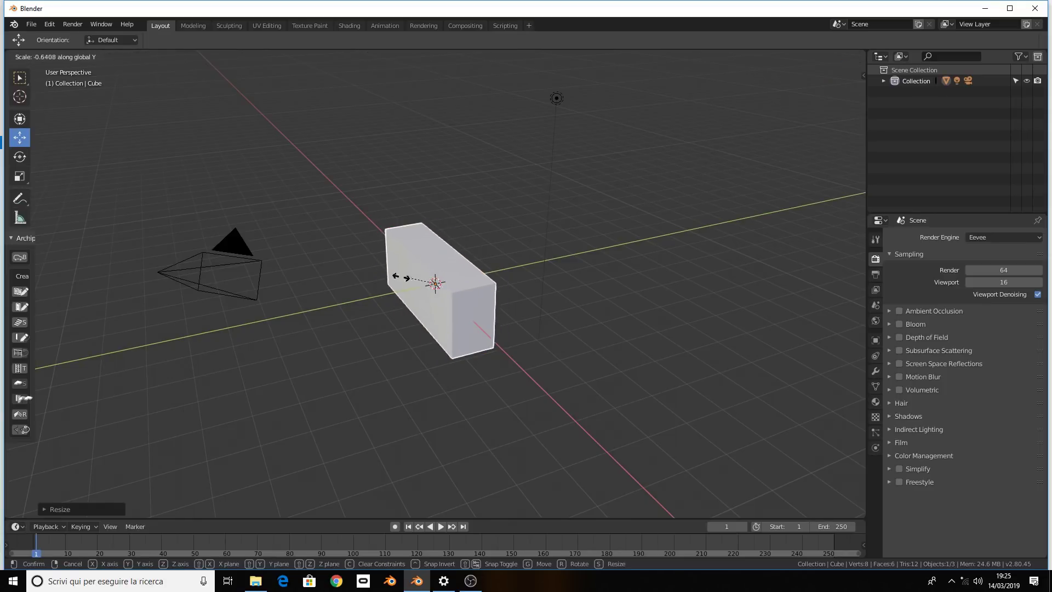
pyautogui.press('y')
pyautogui.click(602, 229)
# In Edit Mode, preview a loop cut across the box and set it to 5 cuts
pyautogui.press('Tab')
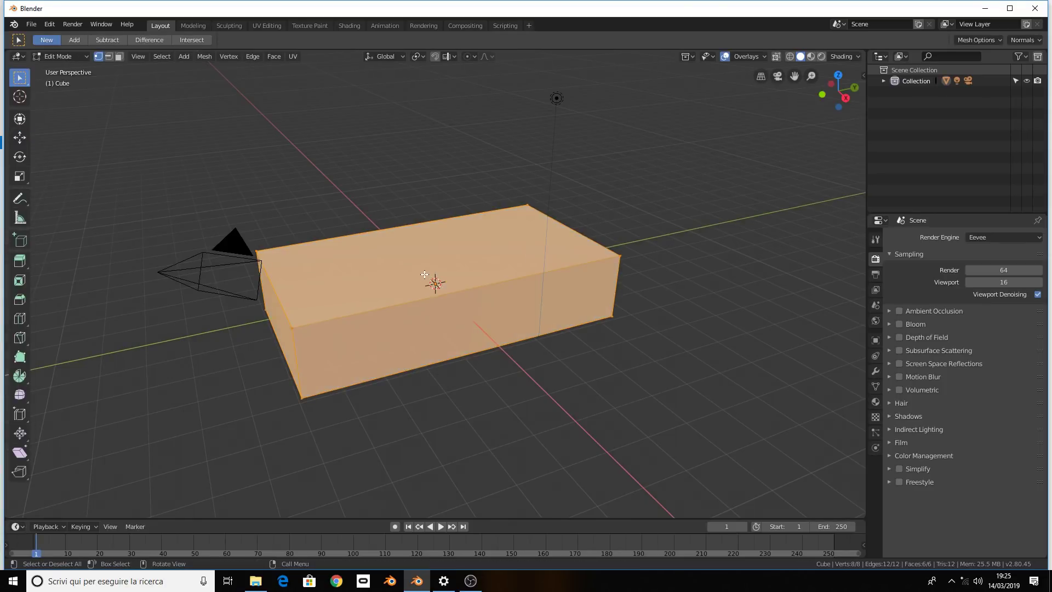
pyautogui.hotkey('ctrl', 'r')
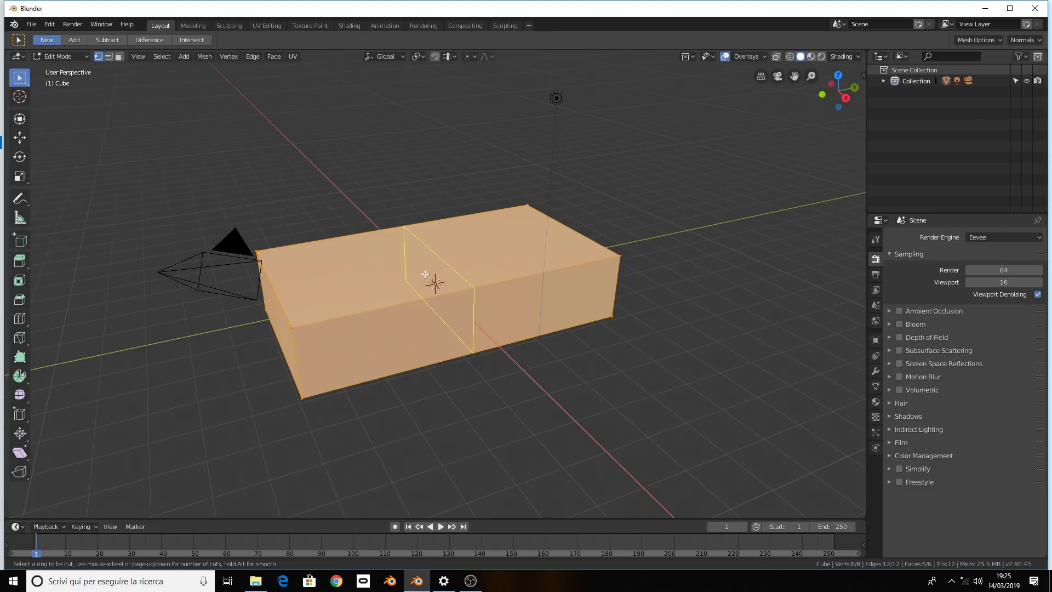
pyautogui.scroll(1, 425, 274)
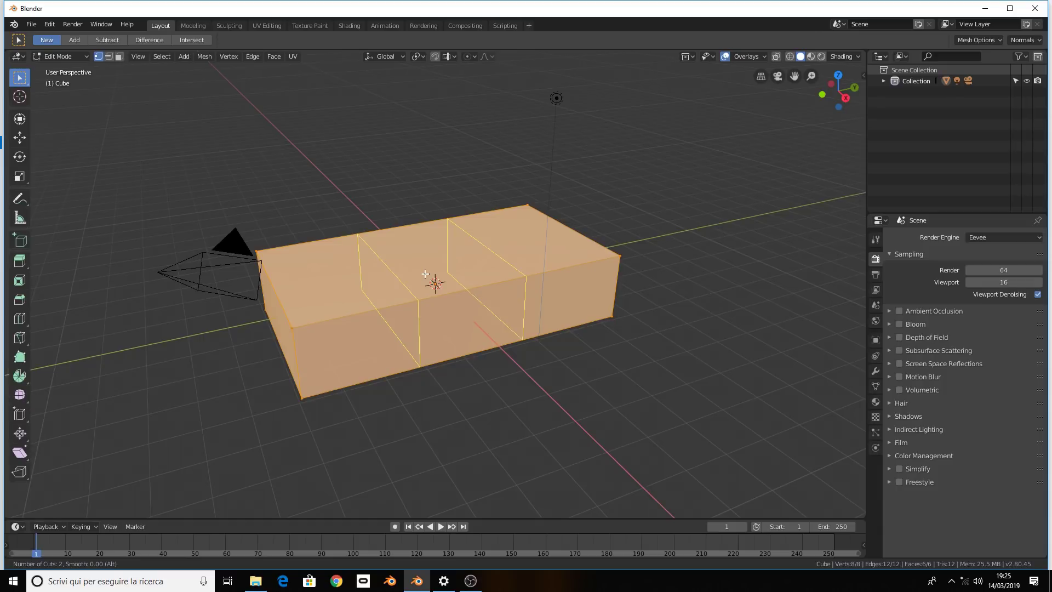
pyautogui.scroll(2, 426, 274)
pyautogui.scroll(2, 425, 274)
pyautogui.scroll(2, 426, 274)
pyautogui.scroll(2, 425, 274)
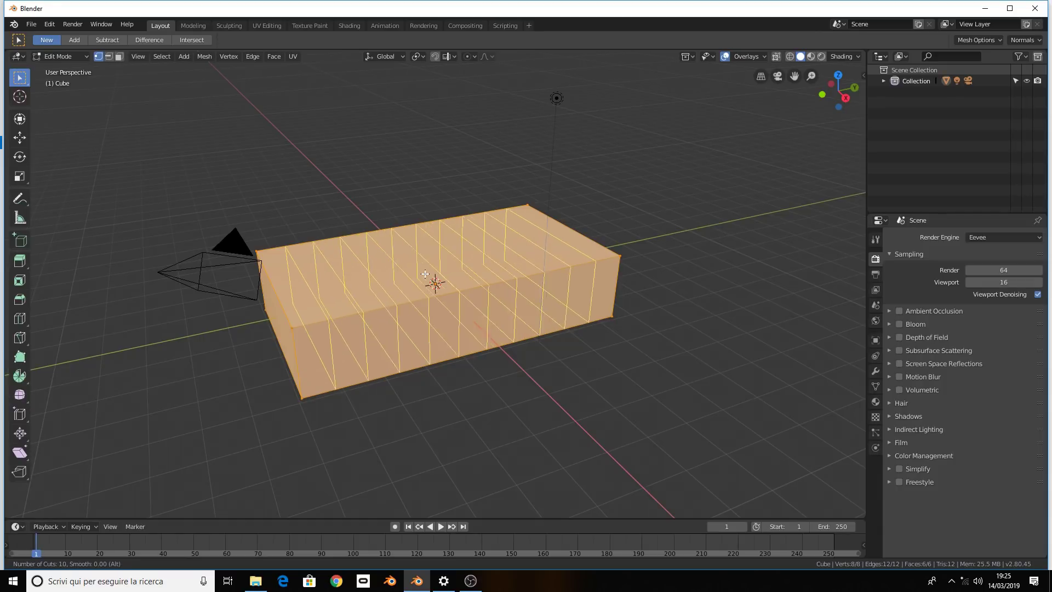
pyautogui.scroll(-7, 426, 274)
pyautogui.scroll(10, 425, 274)
pyautogui.scroll(-8, 426, 274)
pyautogui.scroll(5, 425, 274)
pyautogui.scroll(-4, 425, 274)
pyautogui.scroll(4, 425, 274)
pyautogui.scroll(-5, 425, 274)
pyautogui.scroll(-3, 425, 274)
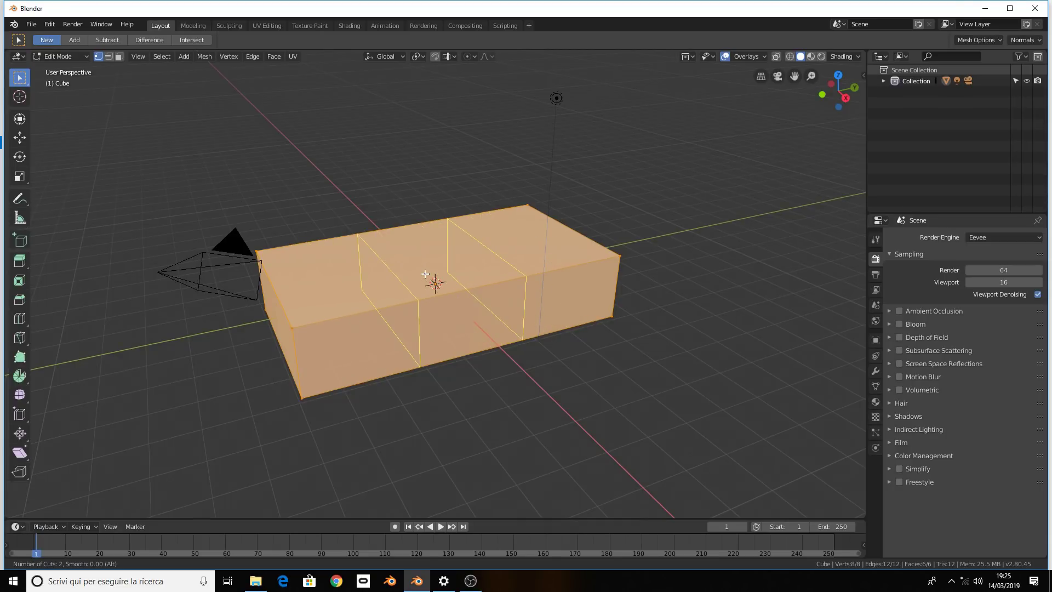
pyautogui.scroll(3, 425, 274)
pyautogui.scroll(-1, 425, 274)
pyautogui.scroll(1, 426, 274)
pyautogui.scroll(-1, 426, 274)
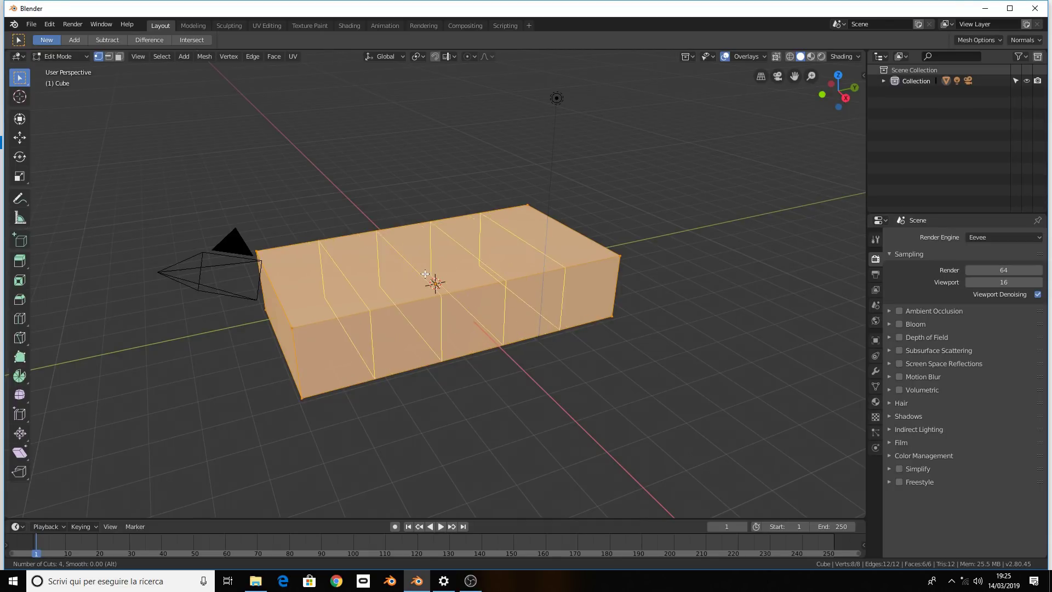
pyautogui.scroll(1, 425, 274)
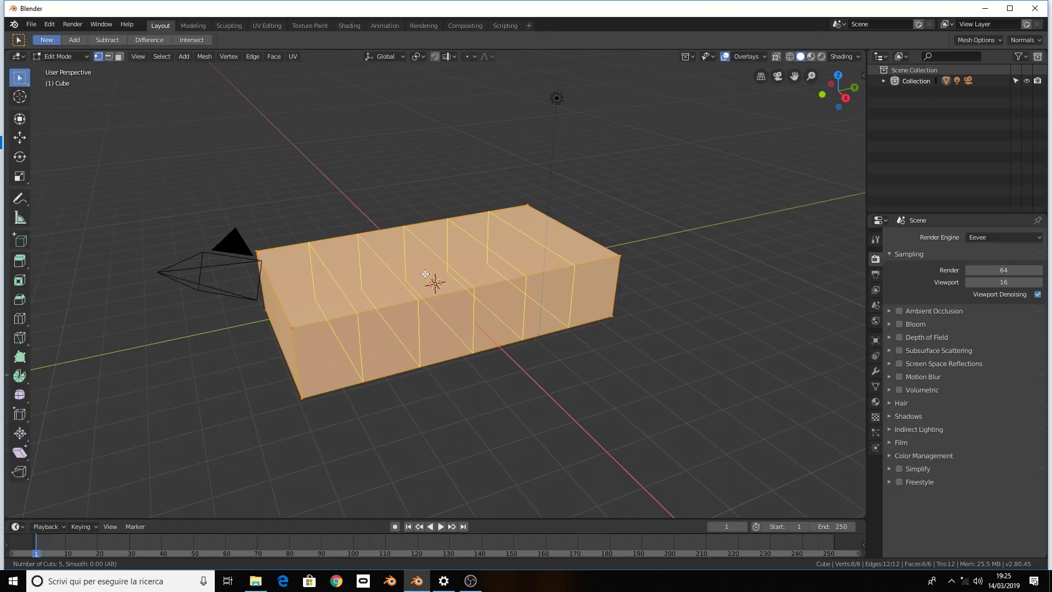
# Apply the five loop cuts without sliding them, bringing the box to 28 vertices, then return to Object Mode
pyautogui.click(425, 274)
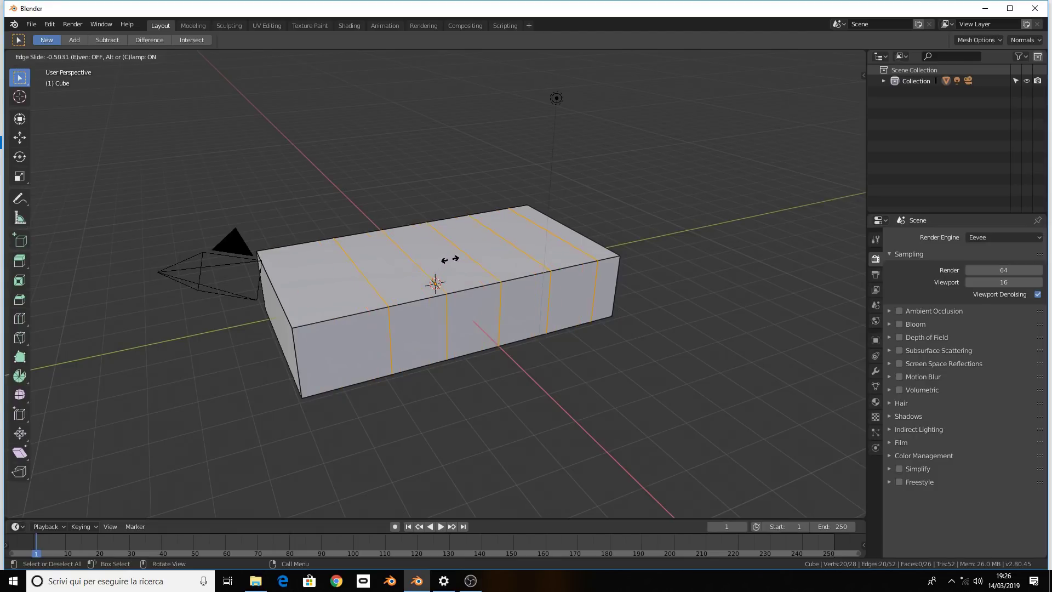
pyautogui.click(439, 251)
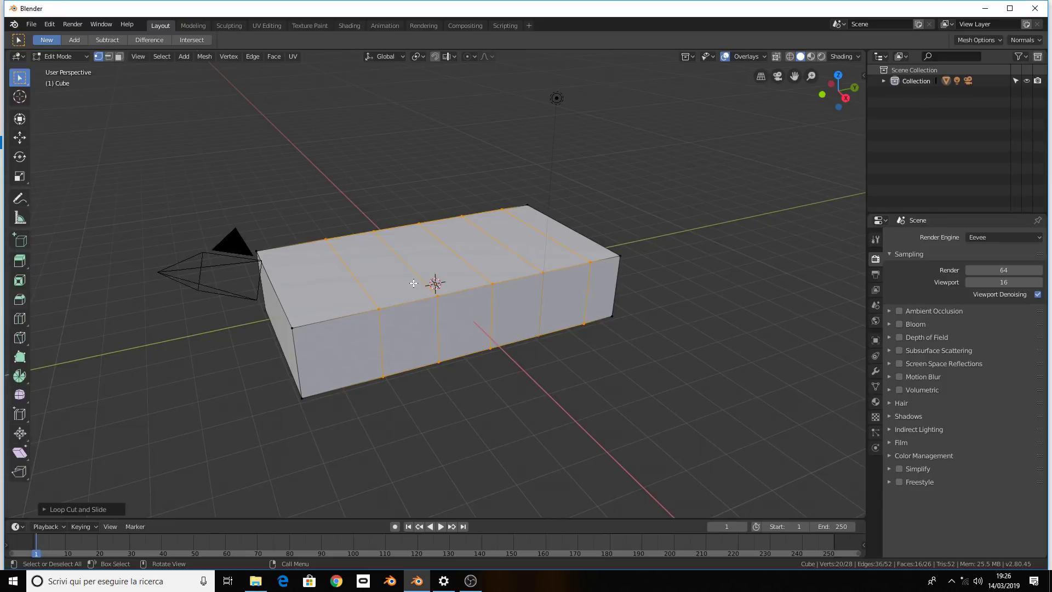
pyautogui.press('Tab')
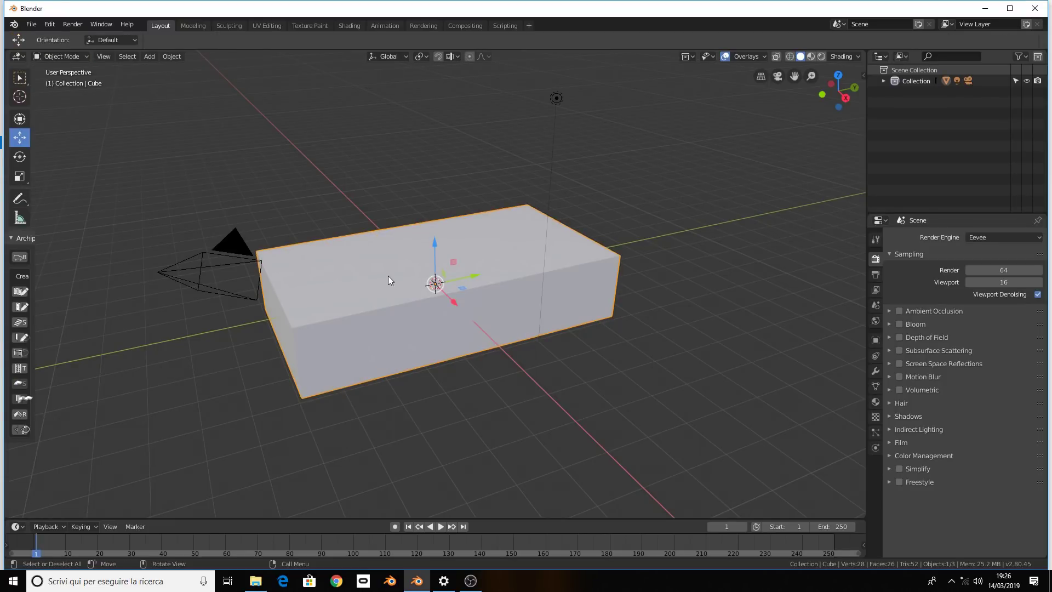
# Delete the long cut box and add a new Mesh > Cube at the scene centre
pyautogui.press('Delete')
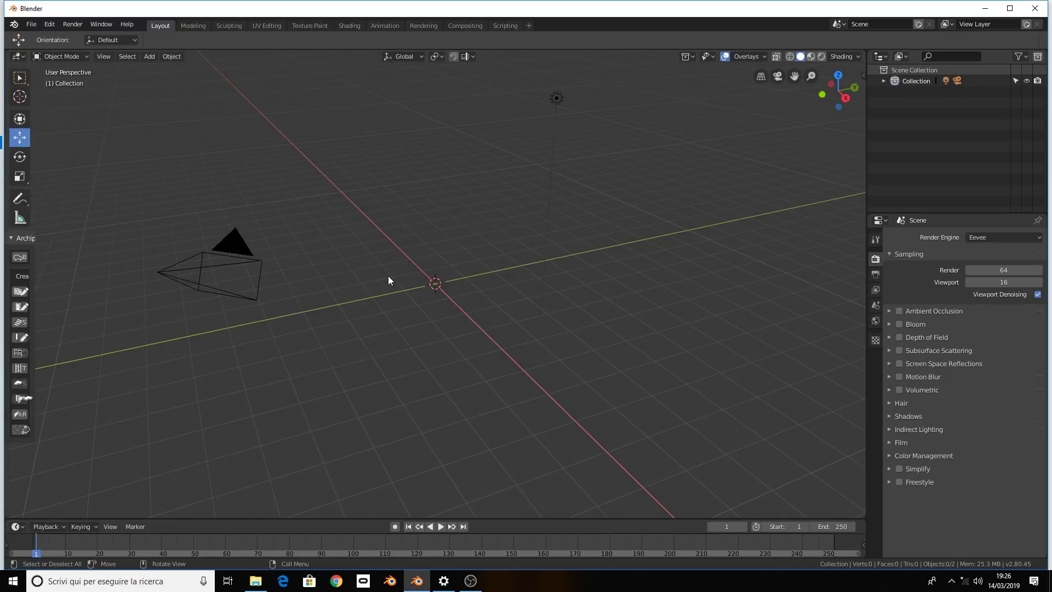
pyautogui.hotkey('shift', 'a')
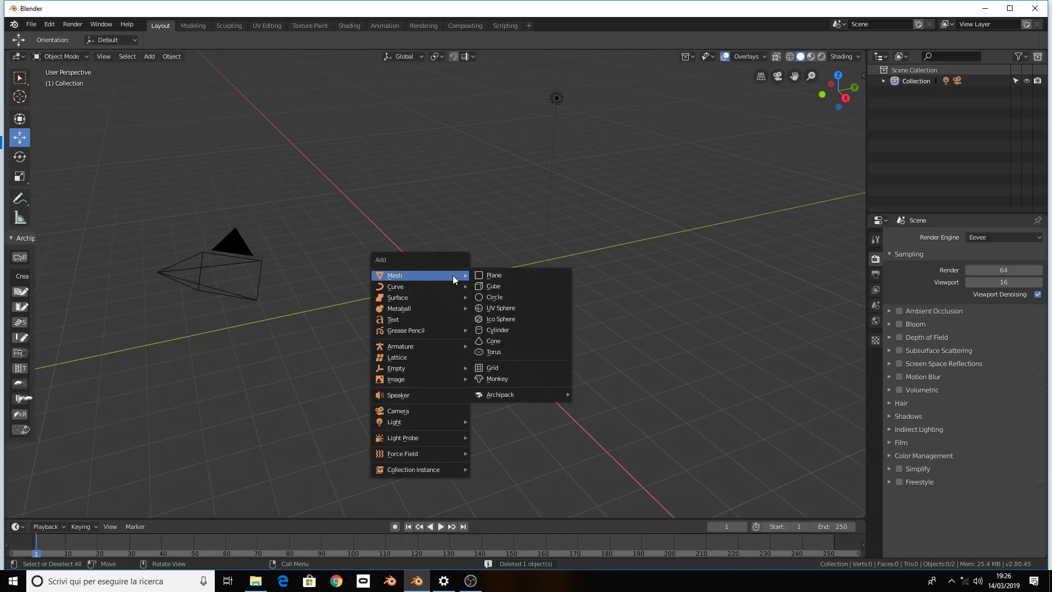
pyautogui.click(484, 290)
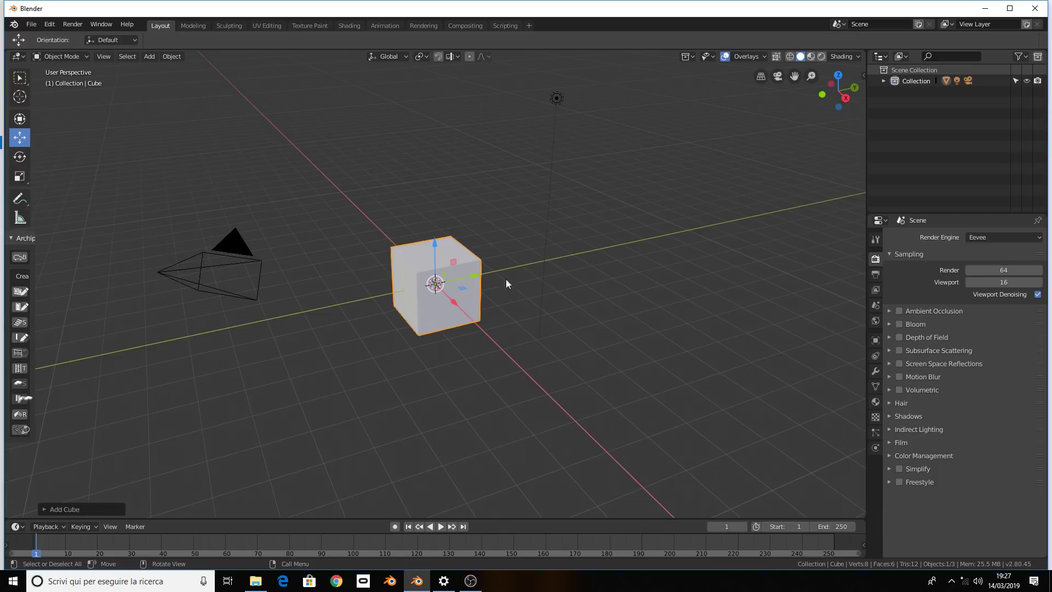
# Add a Subdivision Surface modifier to the new cube
pyautogui.click(875, 371)
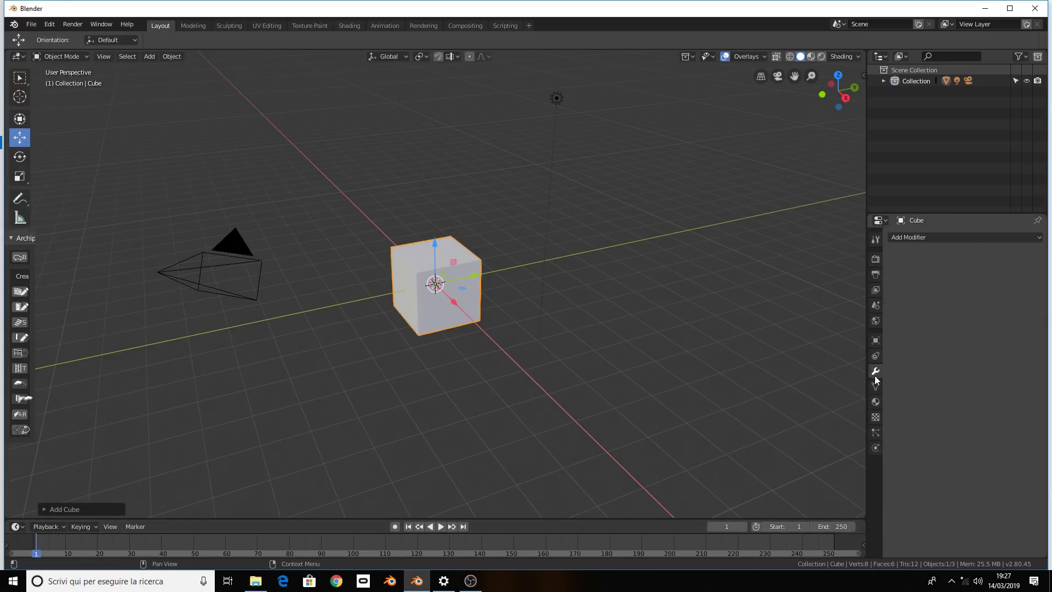
pyautogui.click(940, 235)
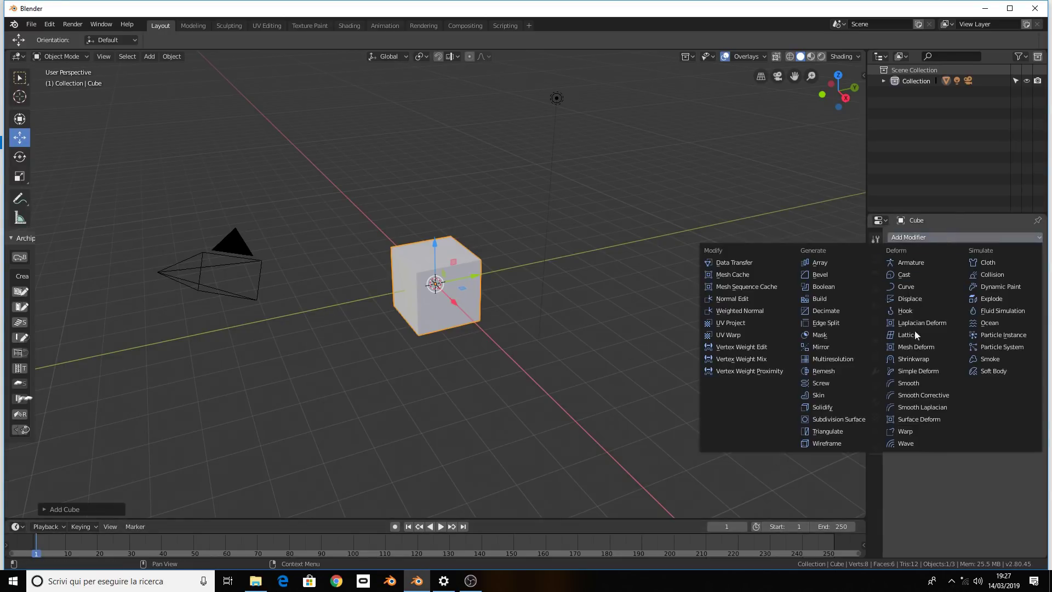
pyautogui.click(877, 421)
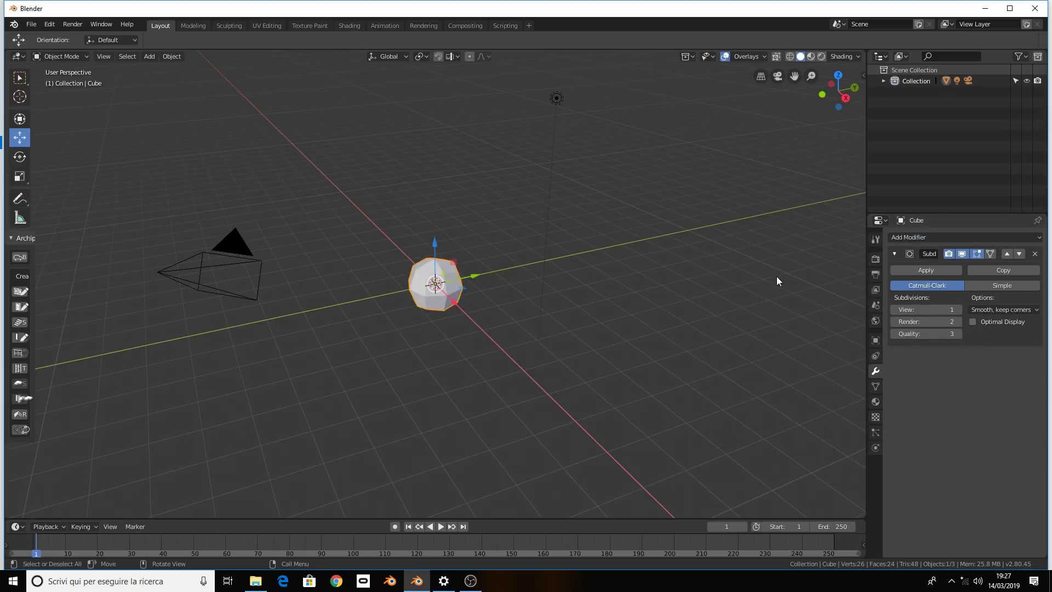
pyautogui.scroll(4, 777, 276)
pyautogui.scroll(1, 775, 277)
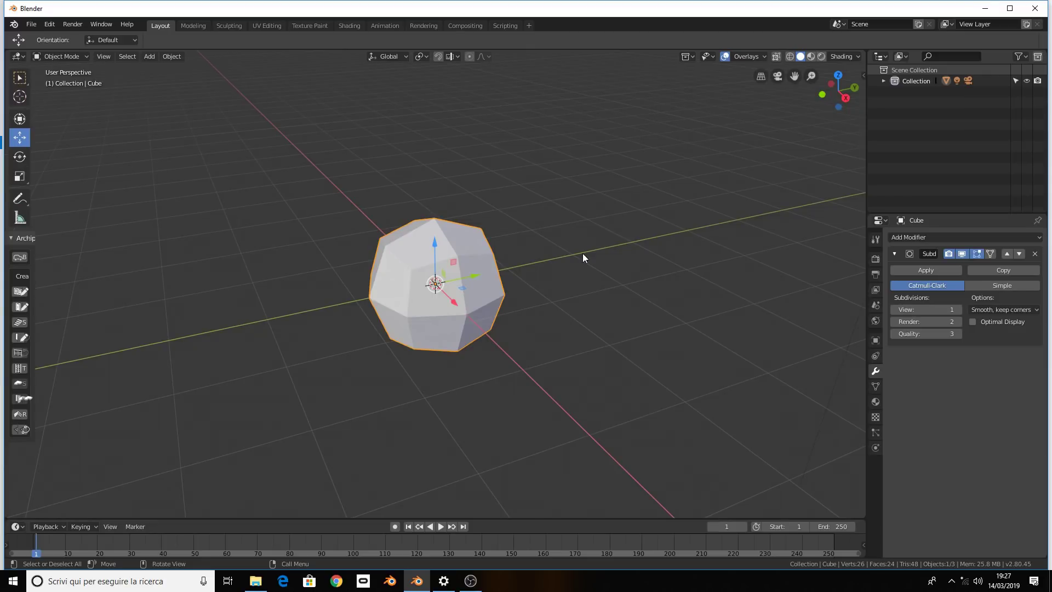
# Drag the cube's top-left corner vertex outward, then remove the Subdivision Surface modifier
pyautogui.press('Tab')
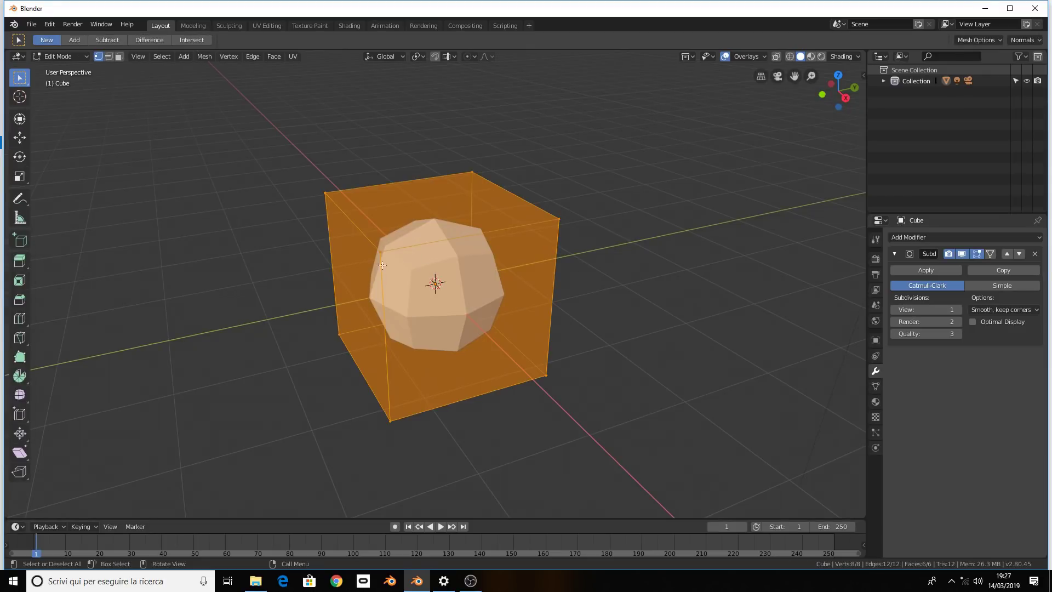
pyautogui.hotkey('alt', 'a')
pyautogui.click(325, 193)
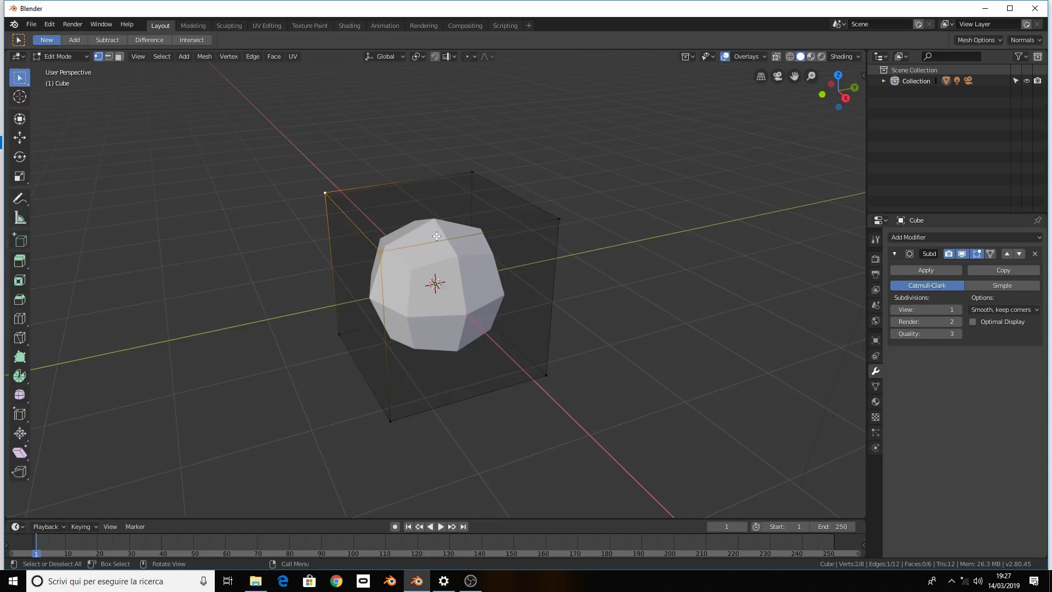
pyautogui.press('g')
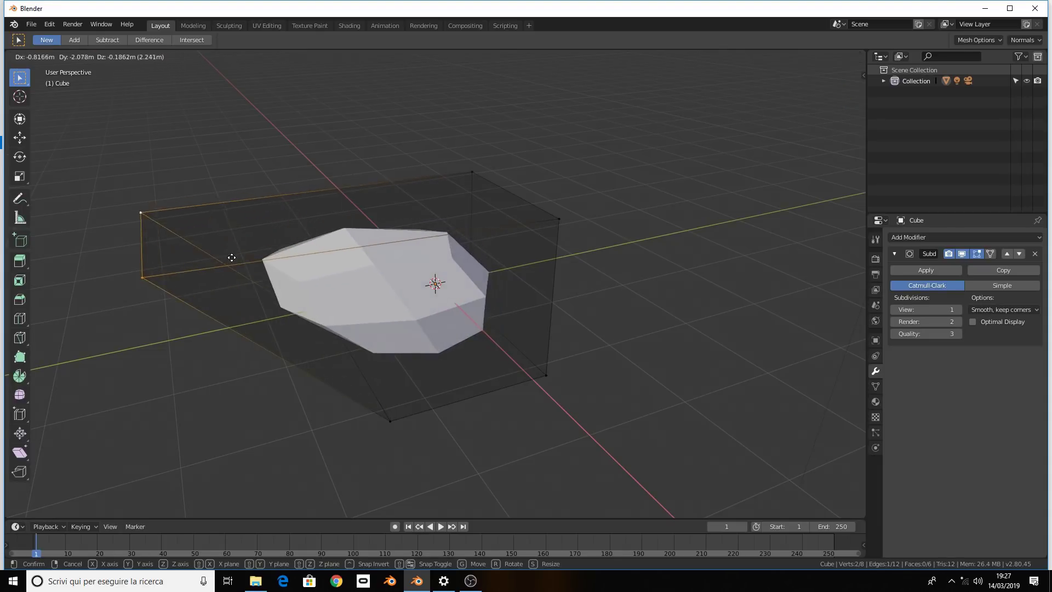
pyautogui.click(383, 227)
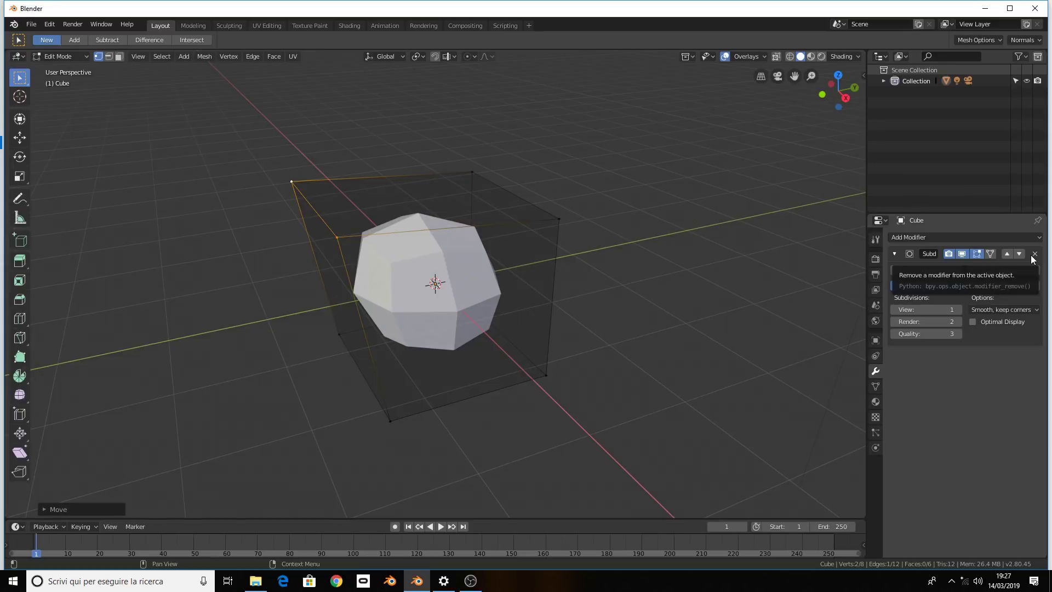
pyautogui.click(1034, 255)
pyautogui.press('Tab')
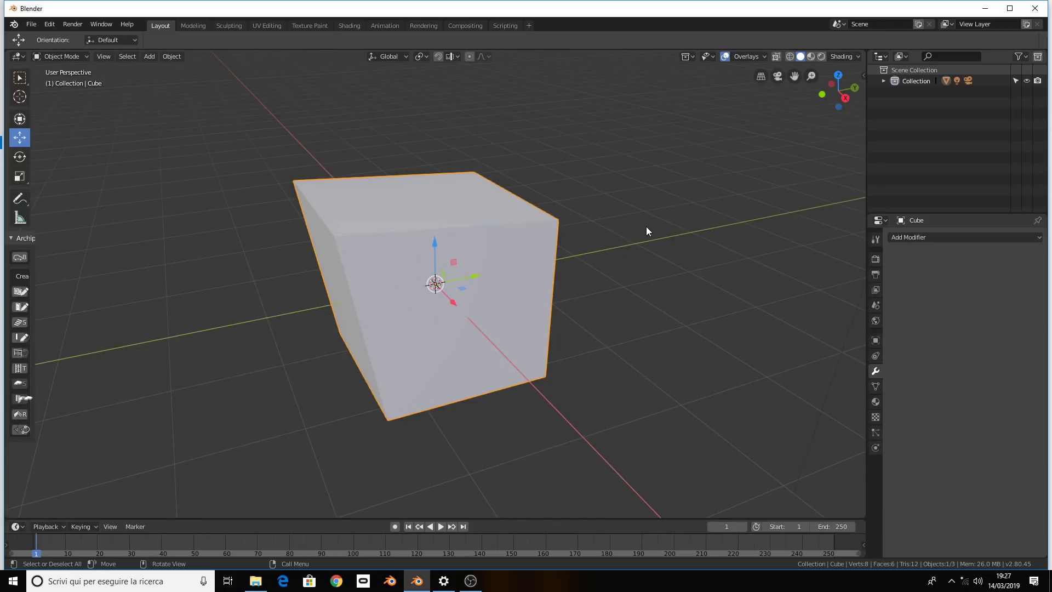
# Add an Array modifier to the skewed cube and raise its Count to 7
pyautogui.click(942, 237)
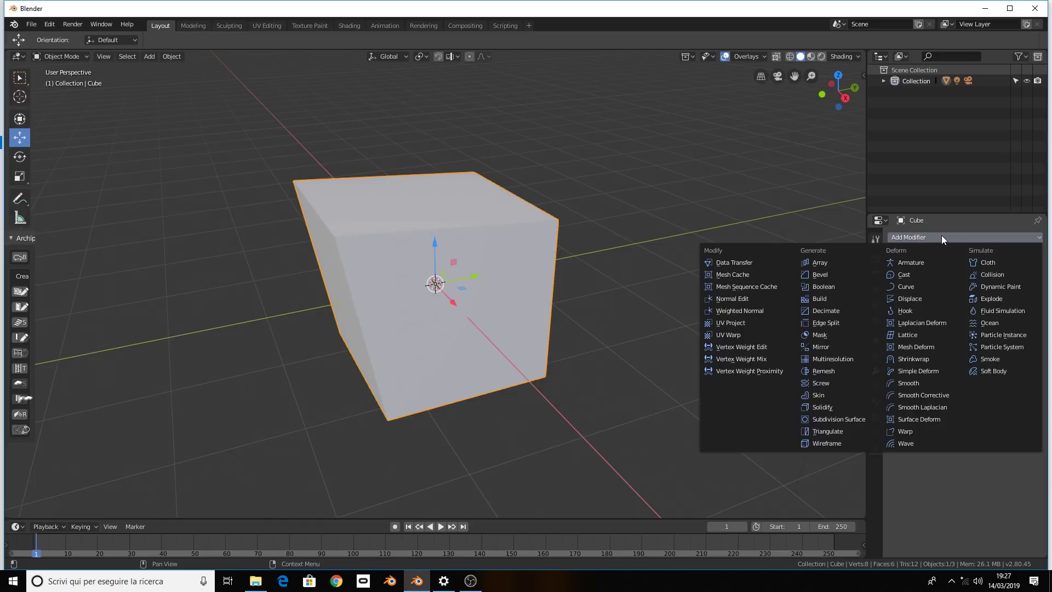
pyautogui.click(846, 262)
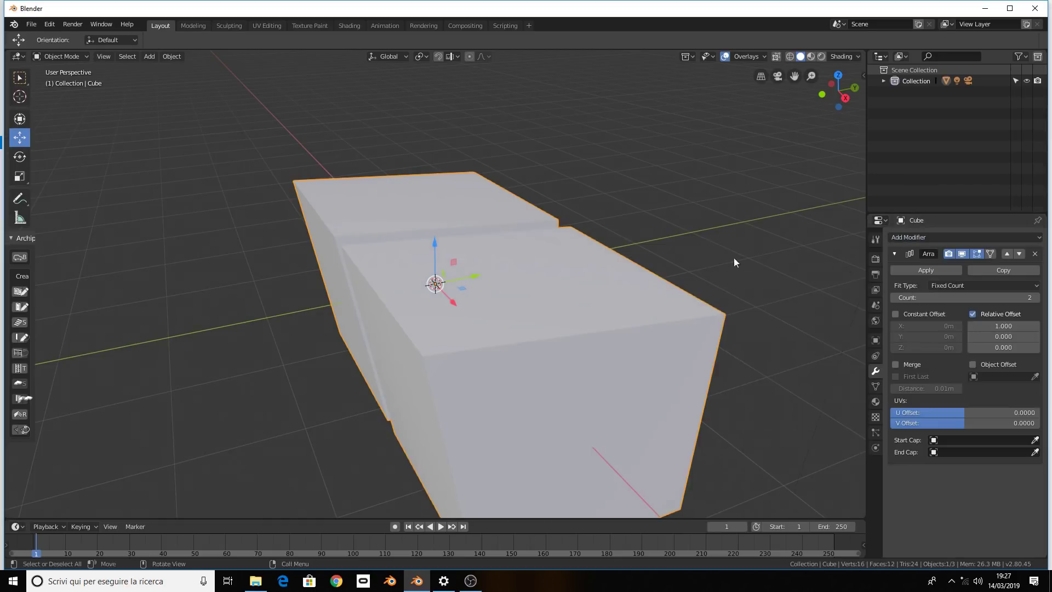
pyautogui.moveTo(734, 257)
pyautogui.mouseDown(button='middle')
pyautogui.moveTo(525, 240)
pyautogui.moveTo(584, 231)
pyautogui.mouseUp(button='middle')
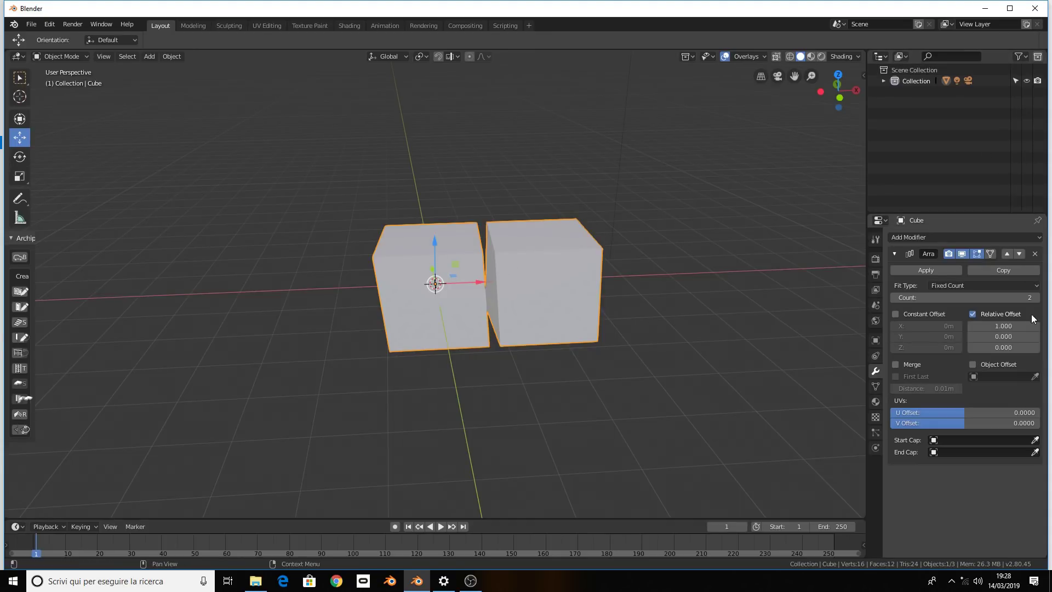
pyautogui.click(1038, 297)
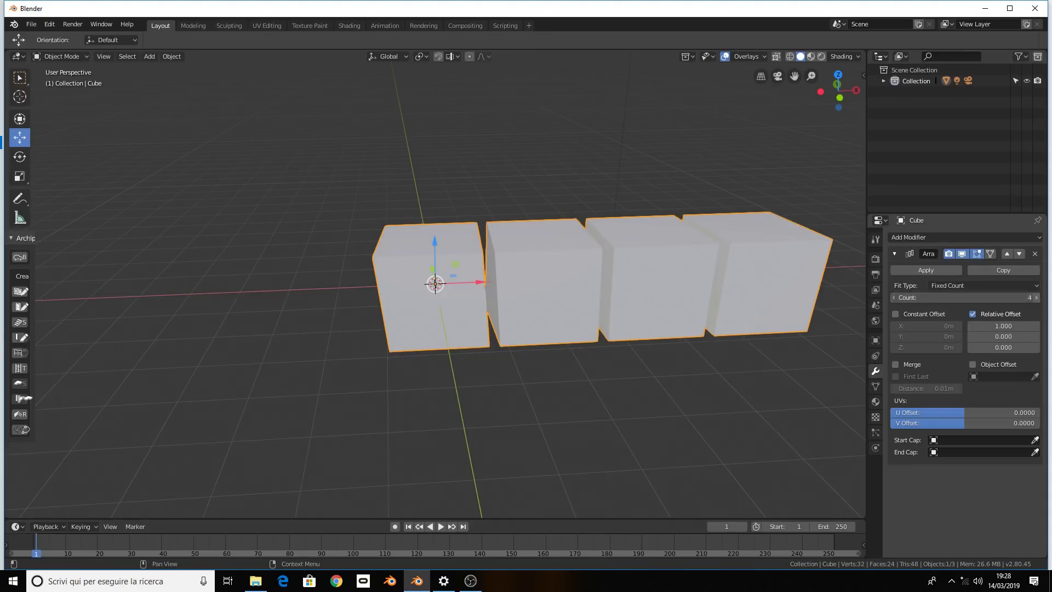
pyautogui.click(1038, 297)
pyautogui.click(1038, 298)
pyautogui.scroll(-3, 561, 294)
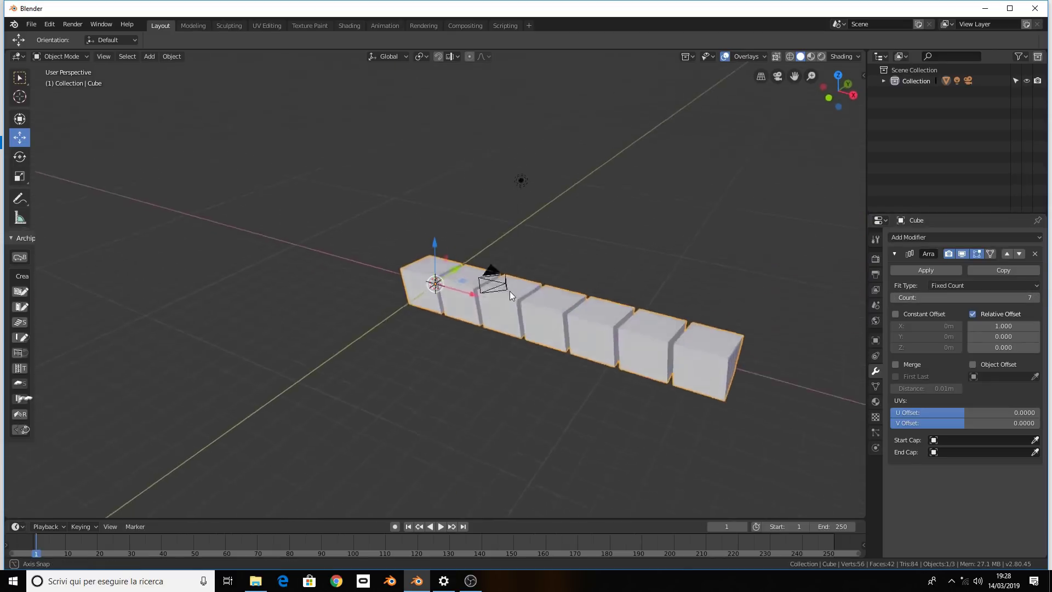
pyautogui.moveTo(562, 283); pyautogui.dragTo(455, 275, button='middle')
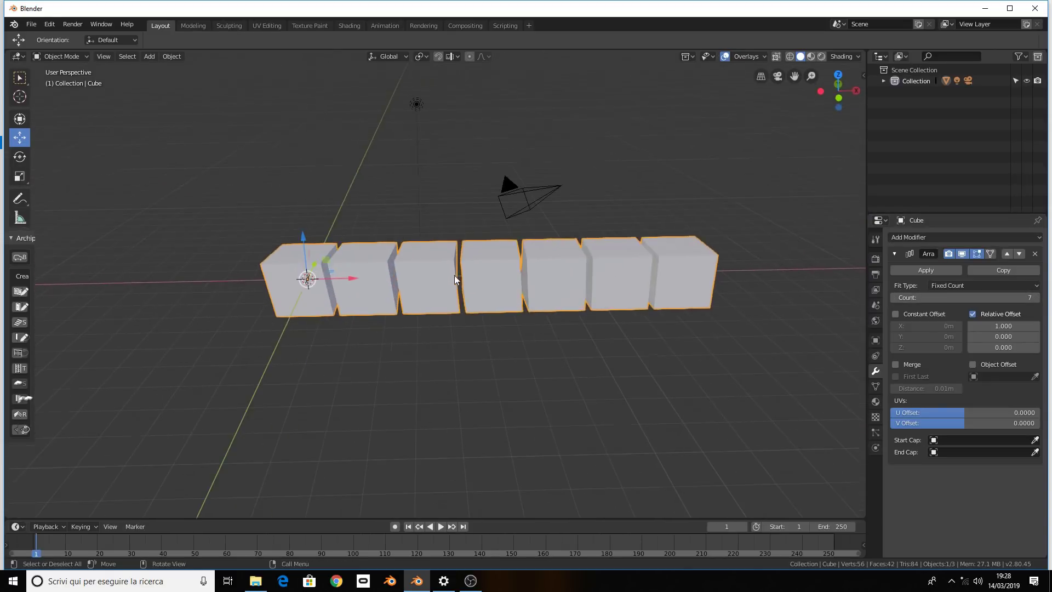
# Set the array's Relative Offset X to 0.9, then drag it up to 1.460
pyautogui.click(998, 325)
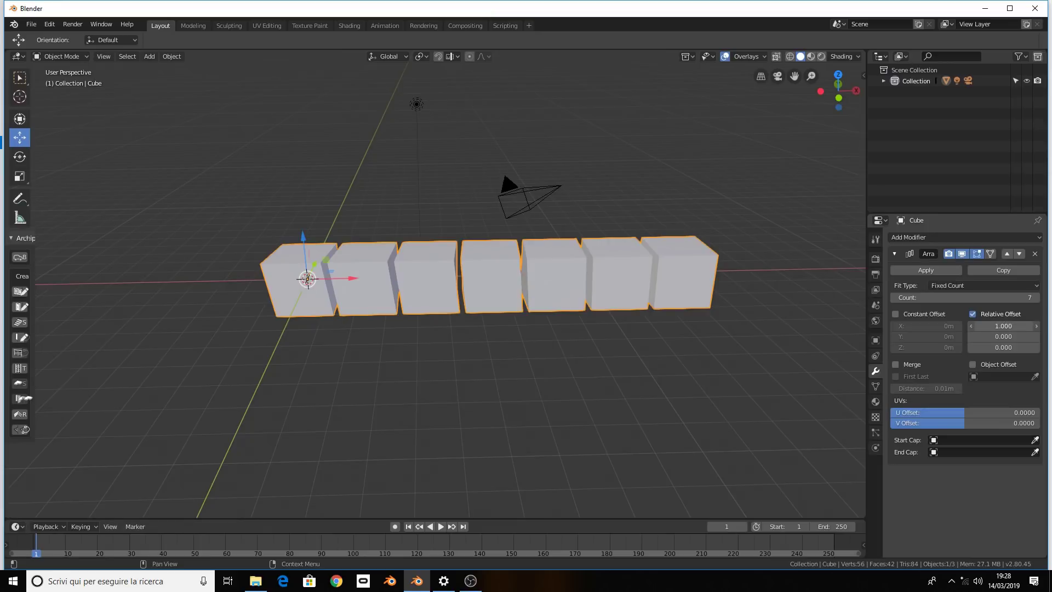
pyautogui.write('0.9')
pyautogui.press('Return')
pyautogui.moveTo(1004, 325)
pyautogui.mouseDown()
pyautogui.moveTo(1030, 326)
pyautogui.moveTo(980, 326)
pyautogui.moveTo(1019, 326)
pyautogui.mouseUp()
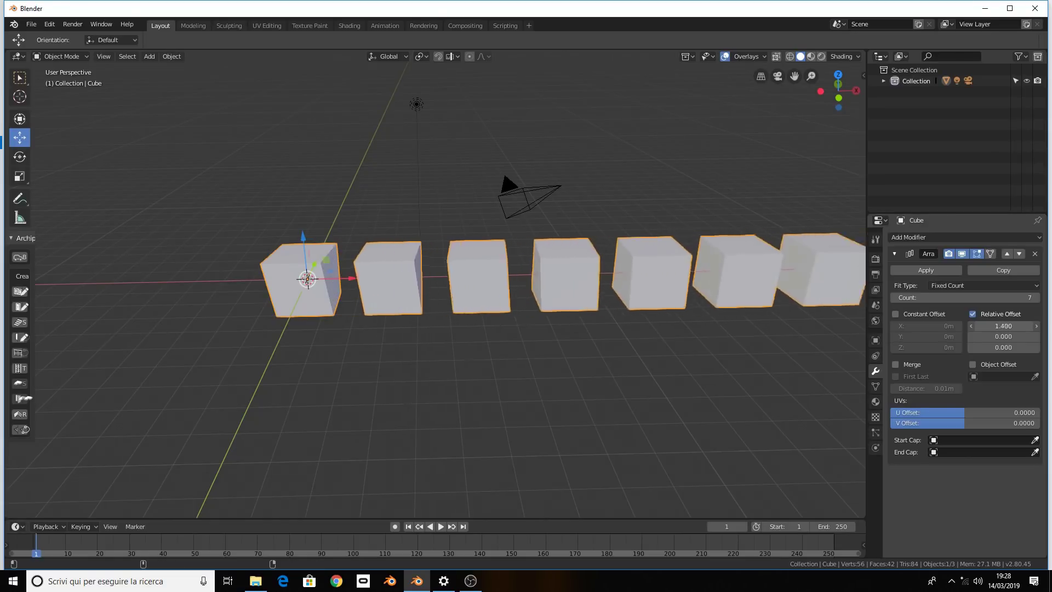
pyautogui.scroll(-2, 676, 311)
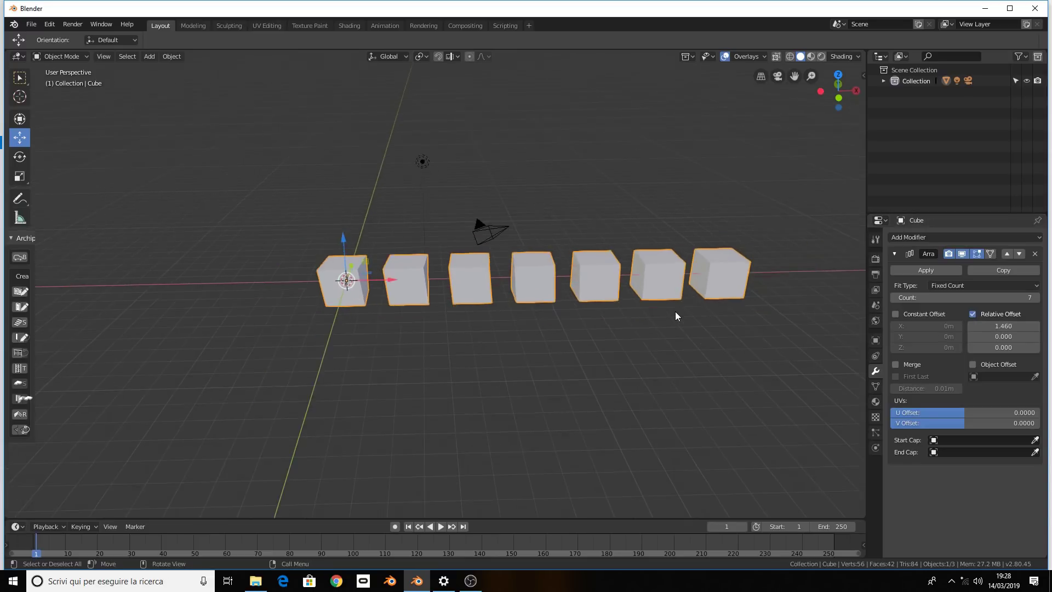
pyautogui.scroll(2, 675, 311)
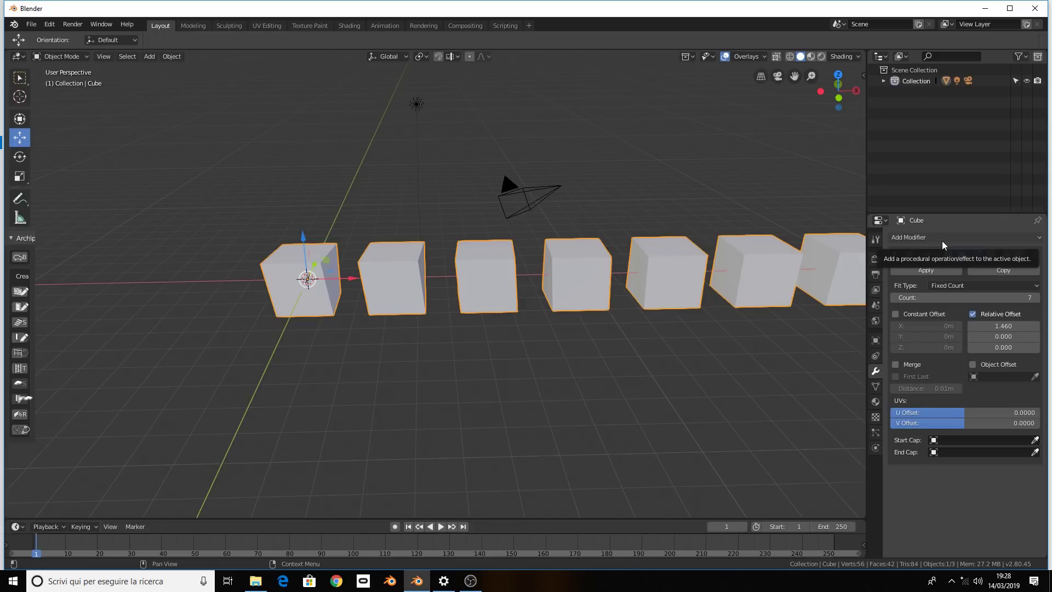
# Add a second Array modifier with Relative Offset X 0 and Y 1
pyautogui.click(928, 238)
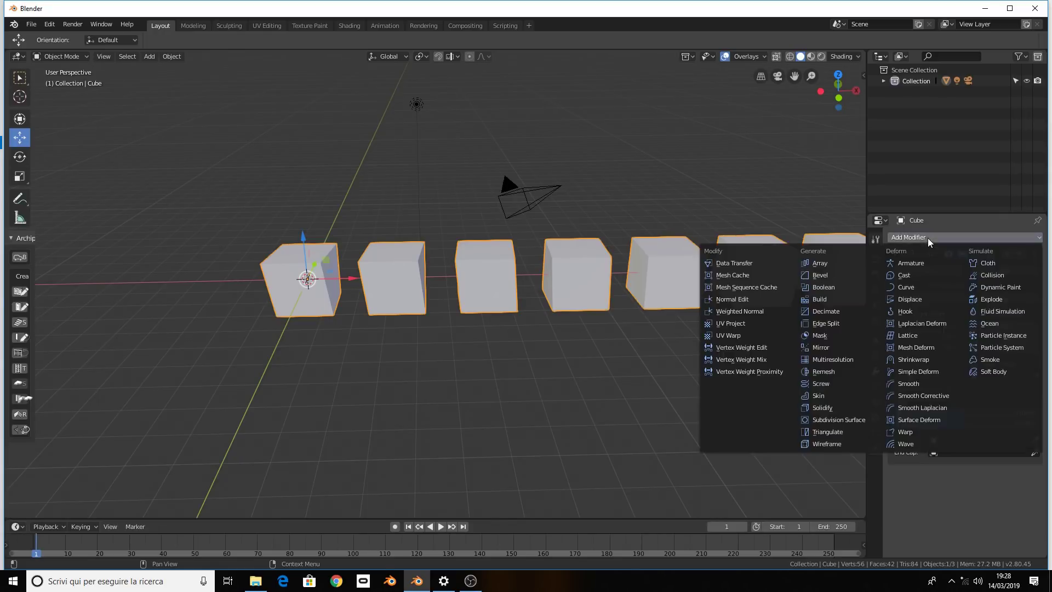
pyautogui.click(859, 265)
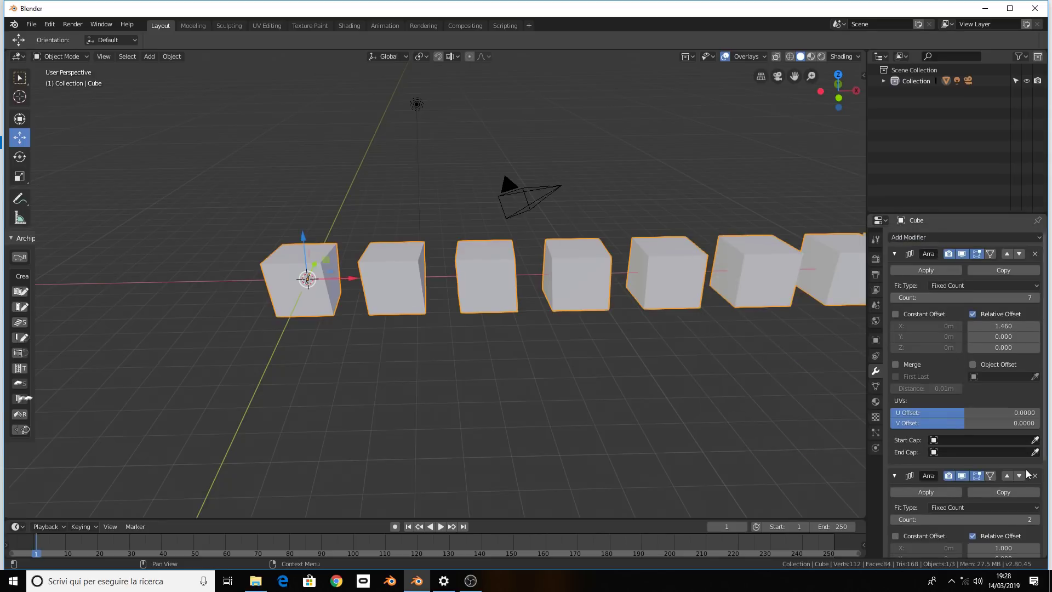
pyautogui.scroll(-2, 1019, 472)
pyautogui.scroll(-1, 1019, 472)
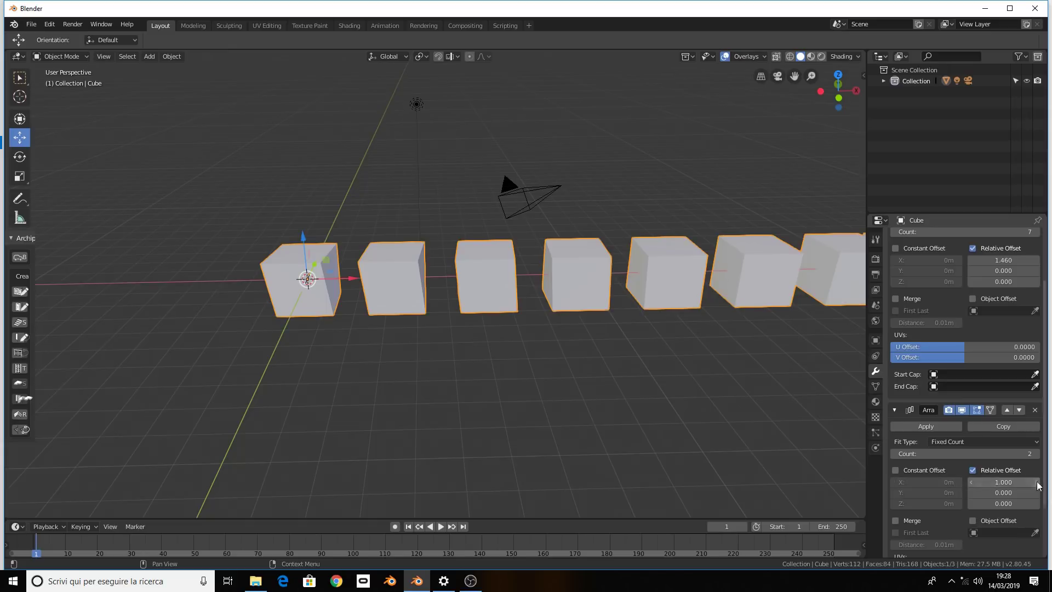
pyautogui.click(1002, 480)
pyautogui.press('Tab')
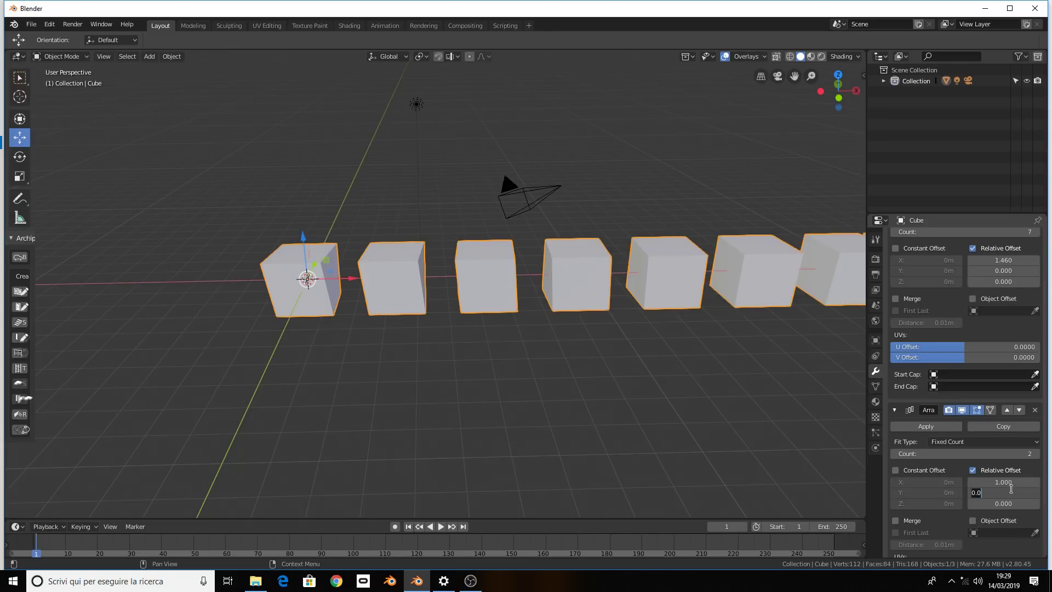
pyautogui.press('Return')
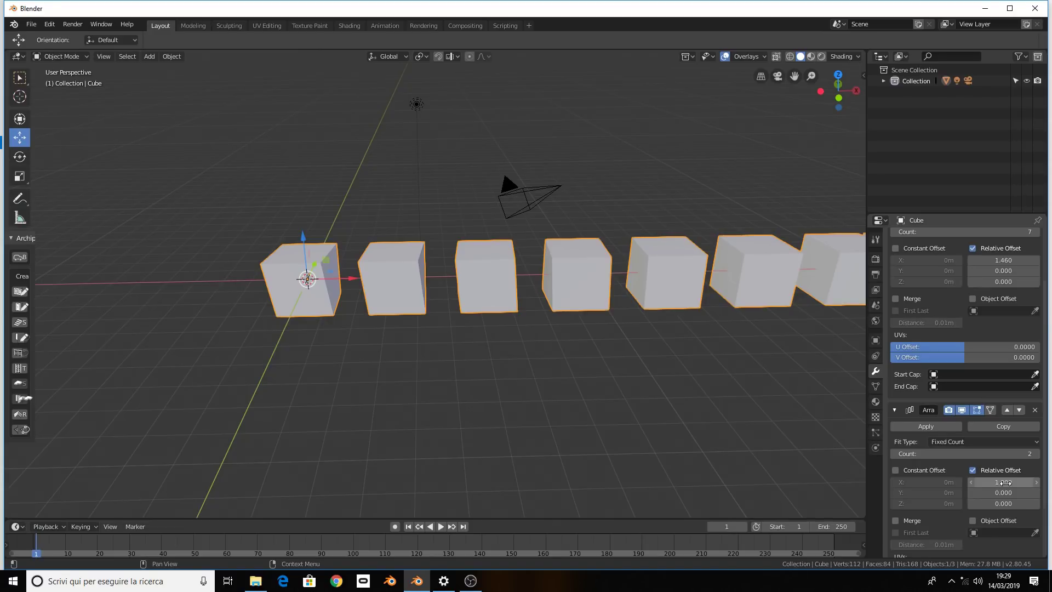
pyautogui.click(1004, 483)
pyautogui.write('0')
pyautogui.press('Tab')
pyautogui.write('1')
pyautogui.press('Tab')
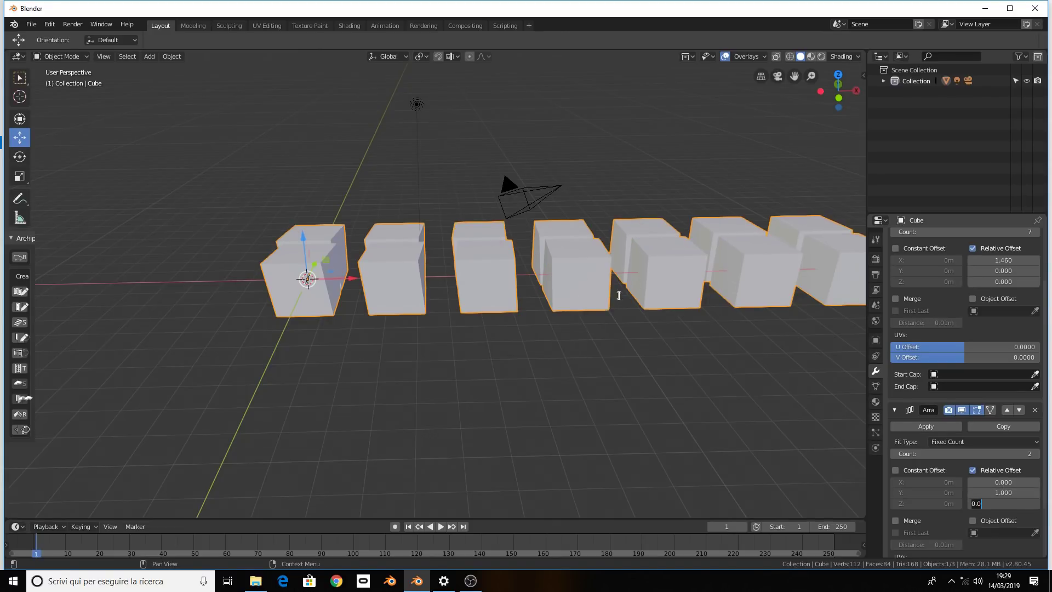
pyautogui.press('Return')
# Raise the second array's Count to 7 and spread rows to Y offset 1.600
pyautogui.moveTo(633, 307)
pyautogui.mouseDown(button='middle')
pyautogui.moveTo(580, 355)
pyautogui.moveTo(663, 338)
pyautogui.mouseUp(button='middle')
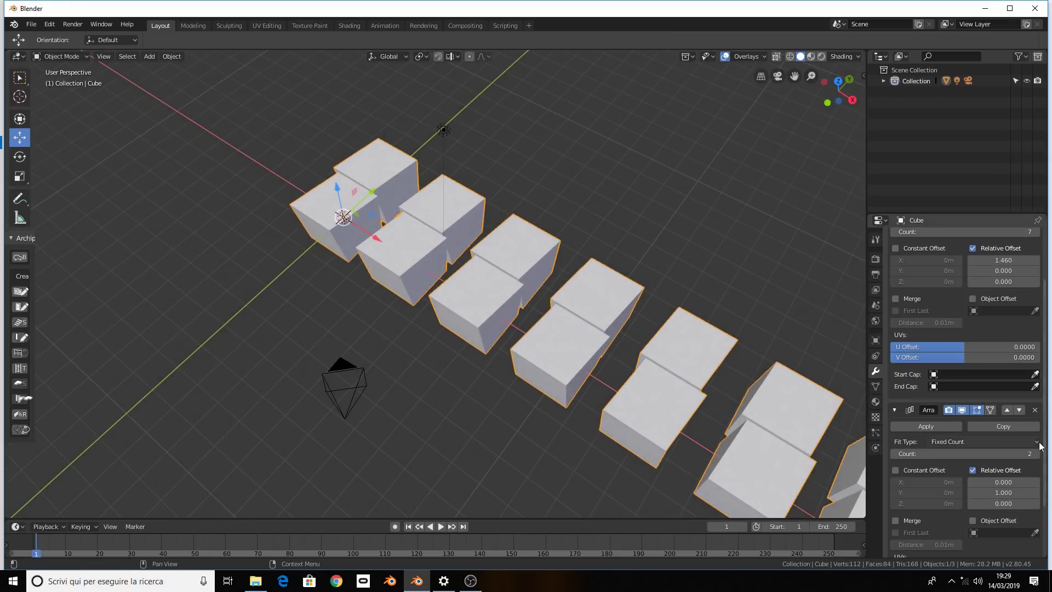
pyautogui.moveTo(953, 454); pyautogui.dragTo(1009, 454)
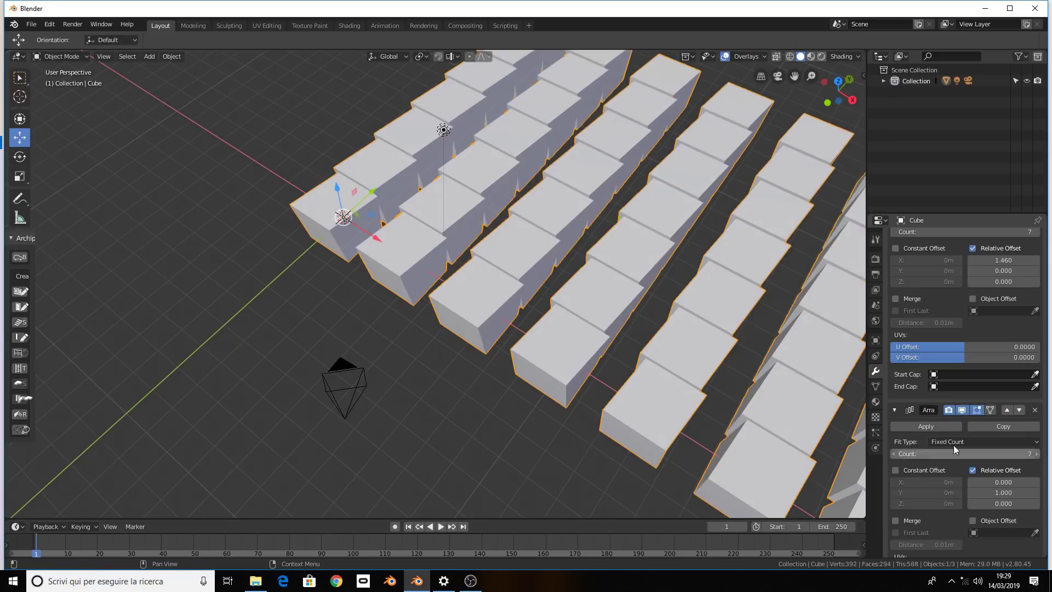
pyautogui.moveTo(860, 411); pyautogui.dragTo(806, 378, button='middle')
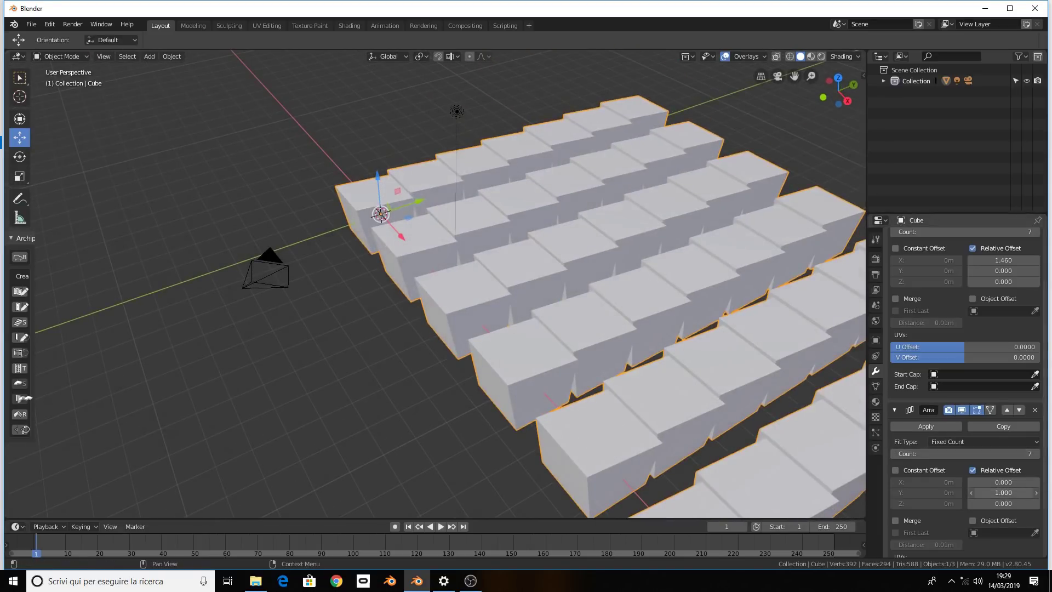
pyautogui.moveTo(1003, 492); pyautogui.dragTo(1030, 492)
pyautogui.scroll(-4, 712, 274)
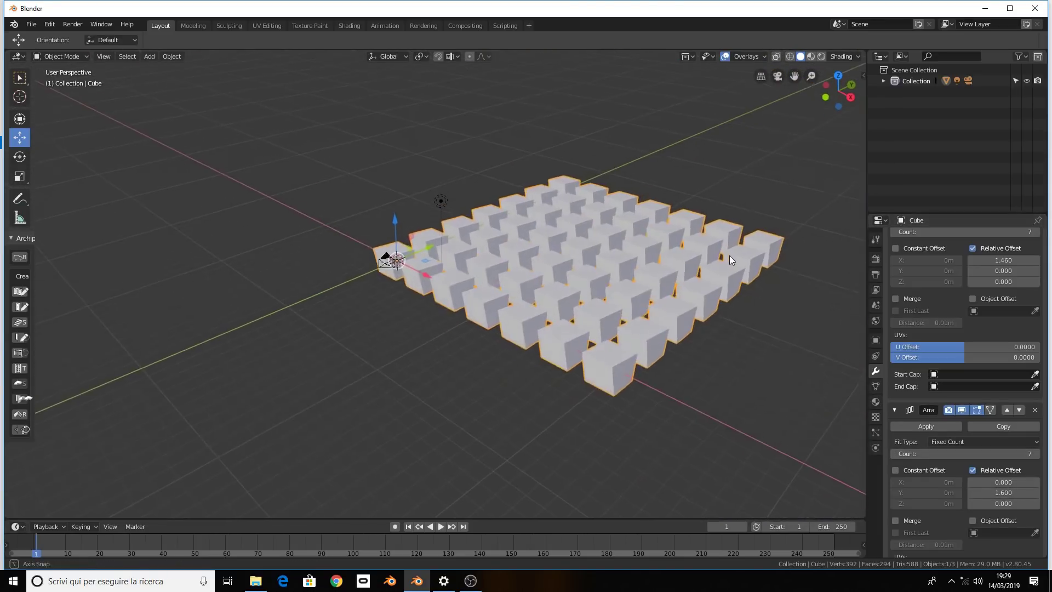
pyautogui.moveTo(729, 256); pyautogui.dragTo(730, 255, button='middle')
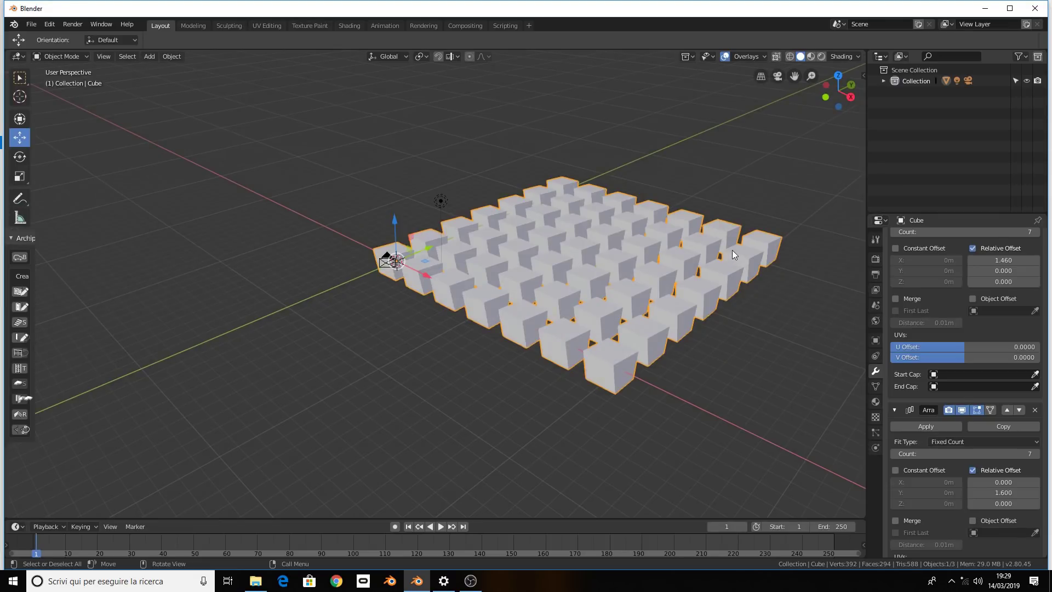
pyautogui.scroll(4, 994, 370)
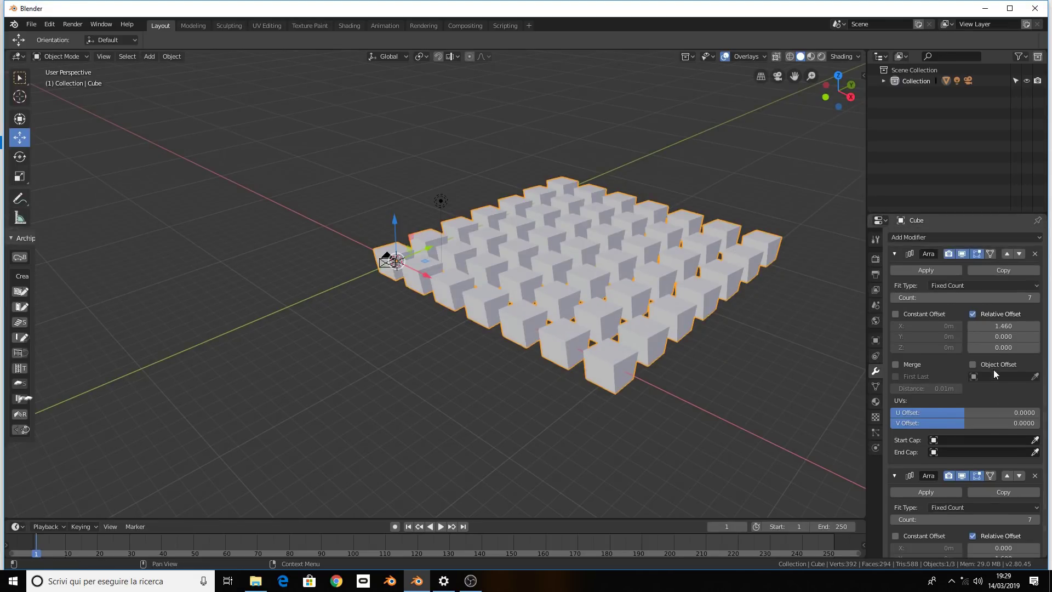
# Add a third Array modifier to the cube grid
pyautogui.click(969, 235)
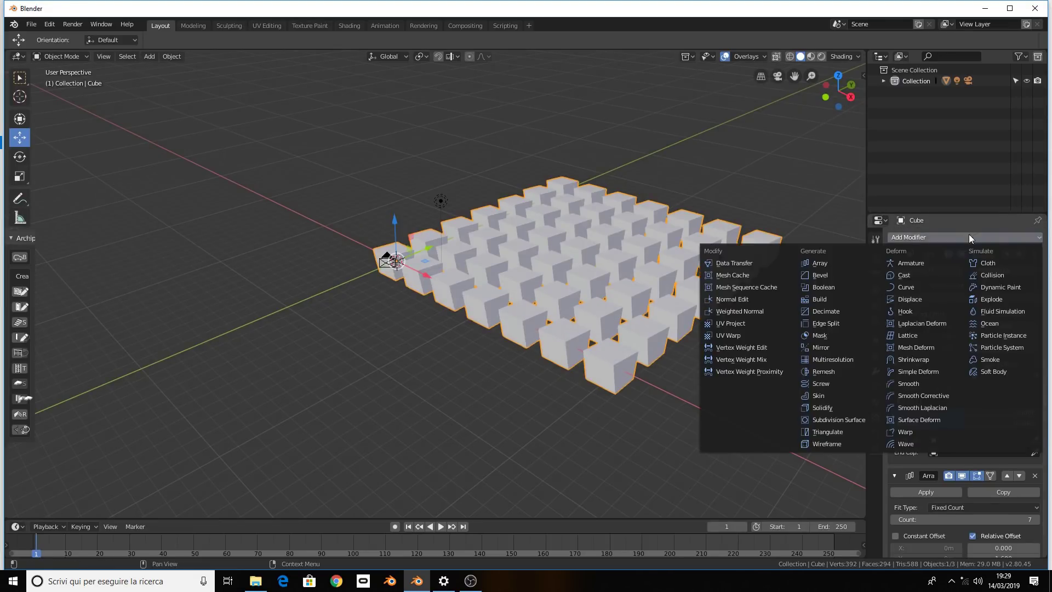
pyautogui.click(843, 262)
pyautogui.scroll(-3, 953, 403)
pyautogui.scroll(-1, 961, 410)
pyautogui.scroll(-3, 981, 454)
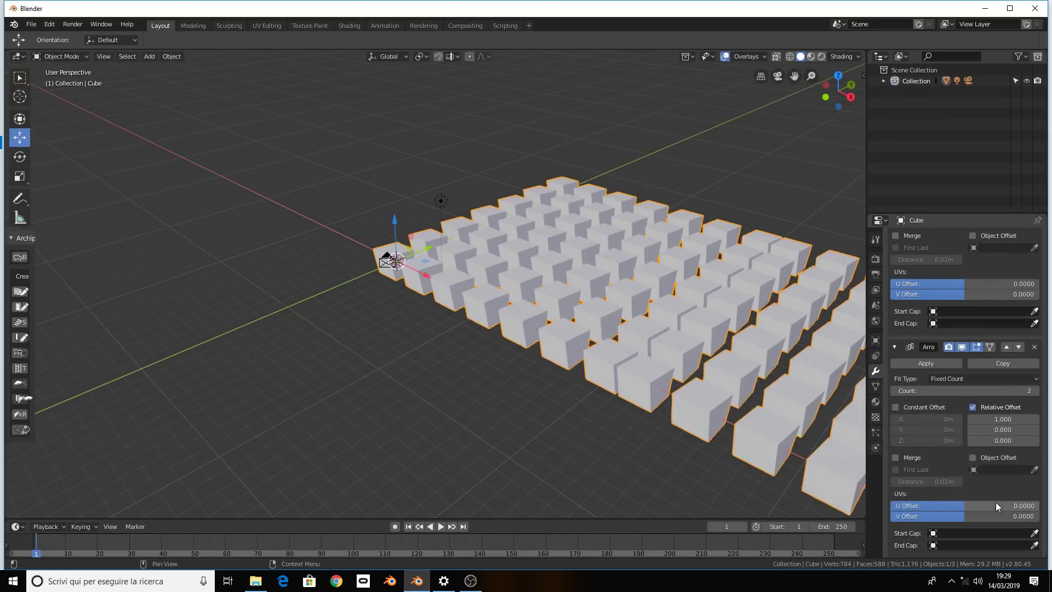
pyautogui.scroll(-1, 995, 502)
# Set the third array's Relative Offset to X 0, Z 1 and its Count to 8
pyautogui.doubleClick(990, 416)
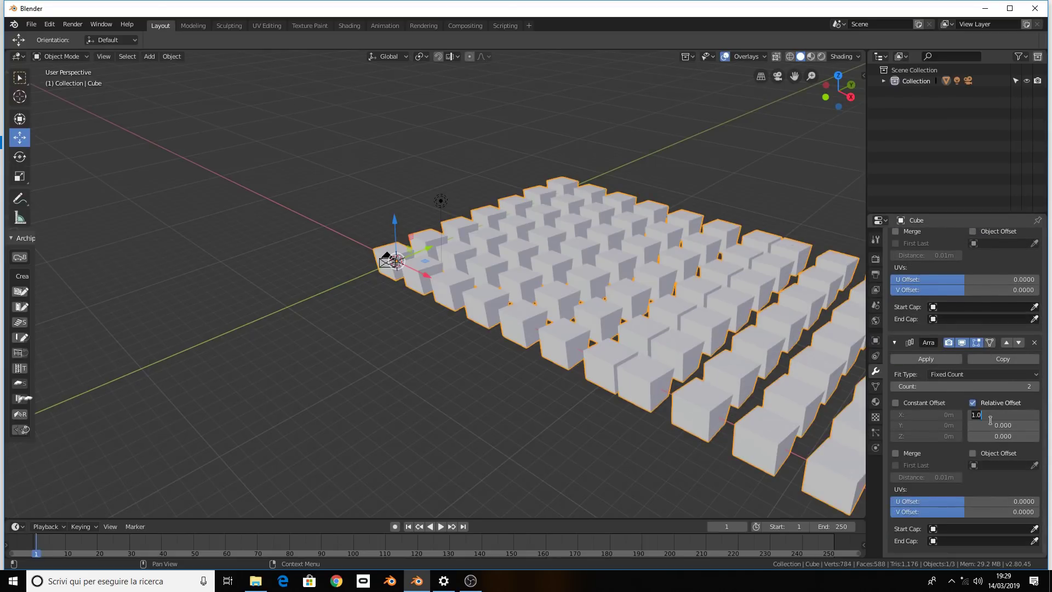
pyautogui.write('0')
pyautogui.press('Tab')
pyautogui.press('Tab')
pyautogui.write('1')
pyautogui.press('Tab')
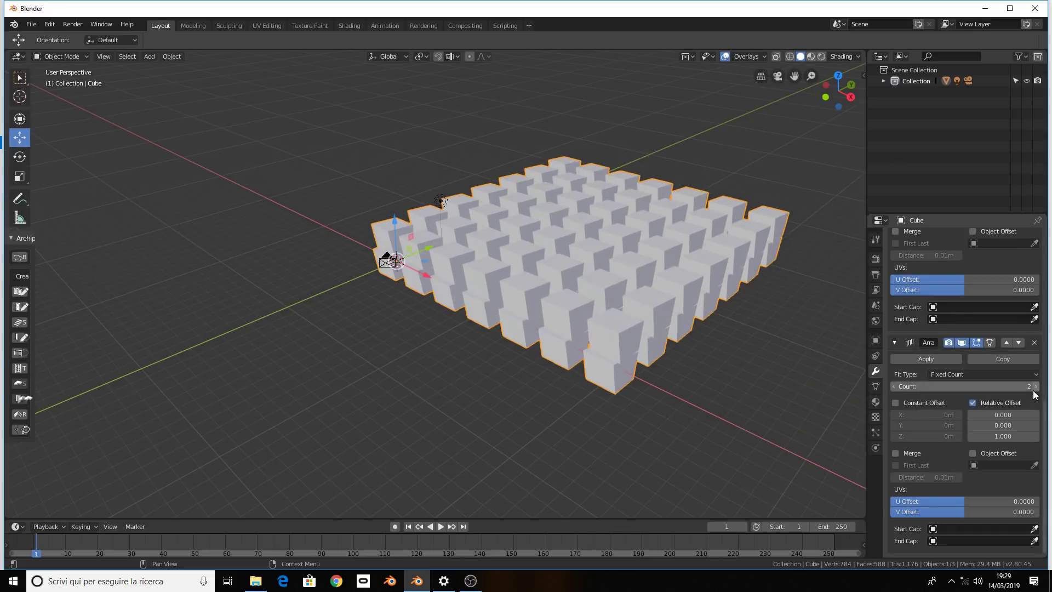
pyautogui.moveTo(1035, 393); pyautogui.dragTo(1041, 393)
pyautogui.moveTo(638, 348)
pyautogui.mouseDown(button='middle')
pyautogui.moveTo(654, 376)
pyautogui.moveTo(666, 347)
pyautogui.moveTo(697, 376)
pyautogui.mouseUp(button='middle')
pyautogui.scroll(-3, 667, 347)
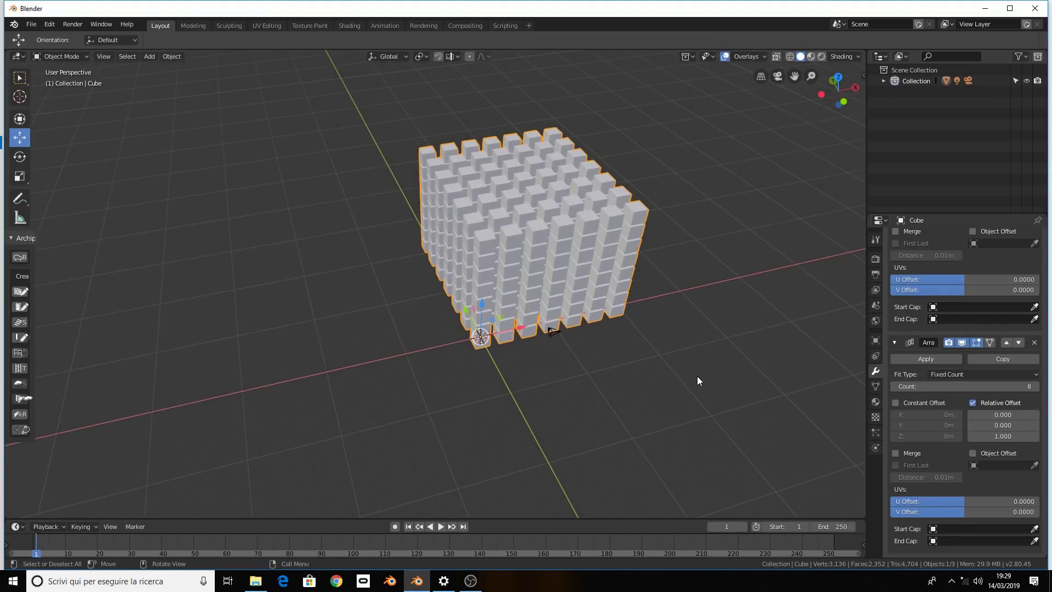
# In Edit Mode, move the bottom-front corner vertex into a wedge shape, then undo it
pyautogui.press('Tab')
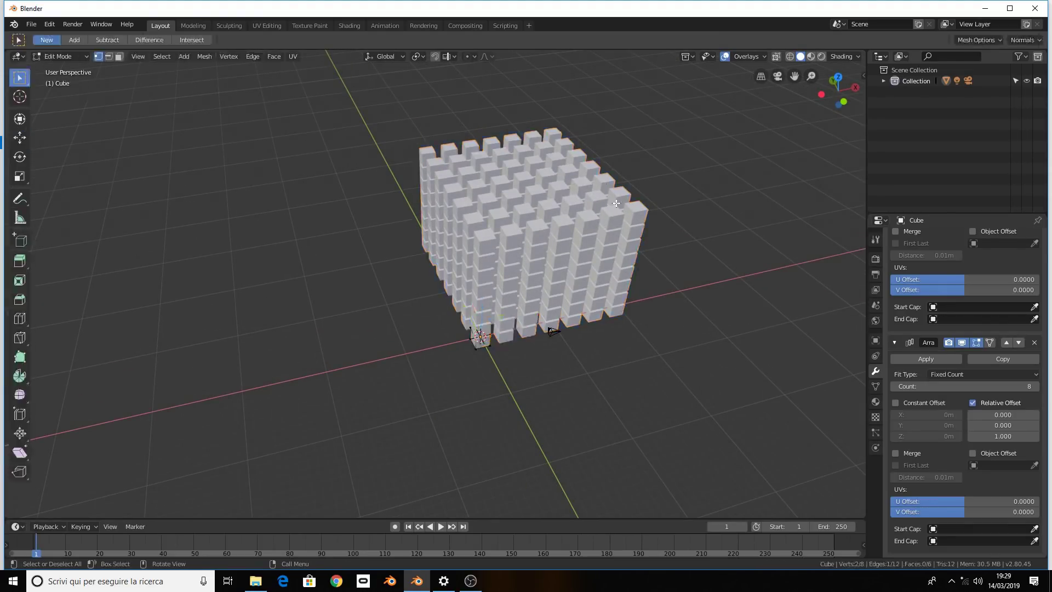
pyautogui.moveTo(607, 188); pyautogui.dragTo(545, 322, button='middle')
pyautogui.scroll(3, 568, 284)
pyautogui.moveTo(569, 284); pyautogui.dragTo(517, 443, button='middle')
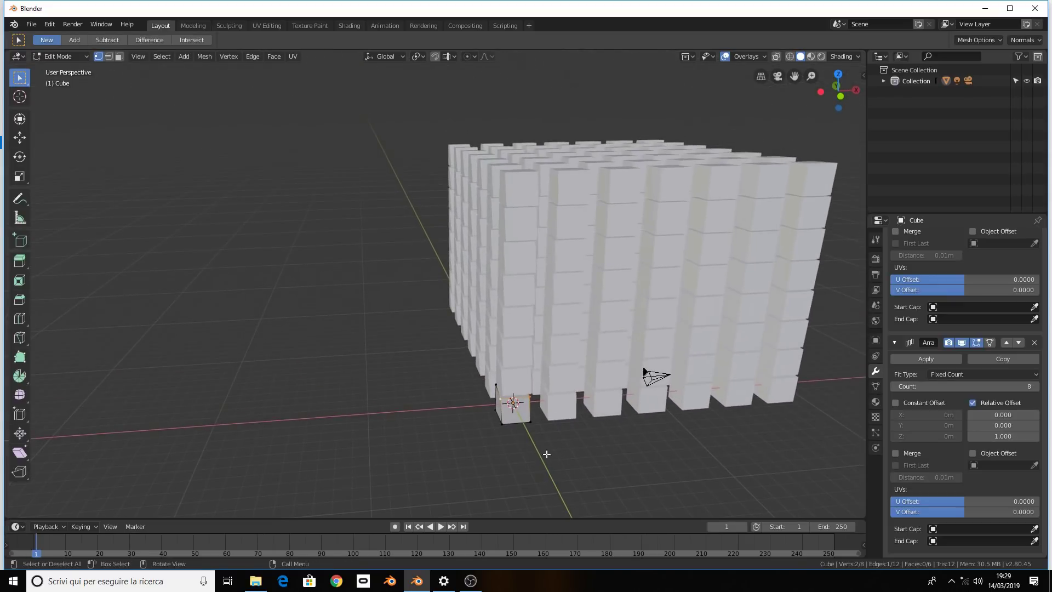
pyautogui.click(503, 424)
pyautogui.press('g')
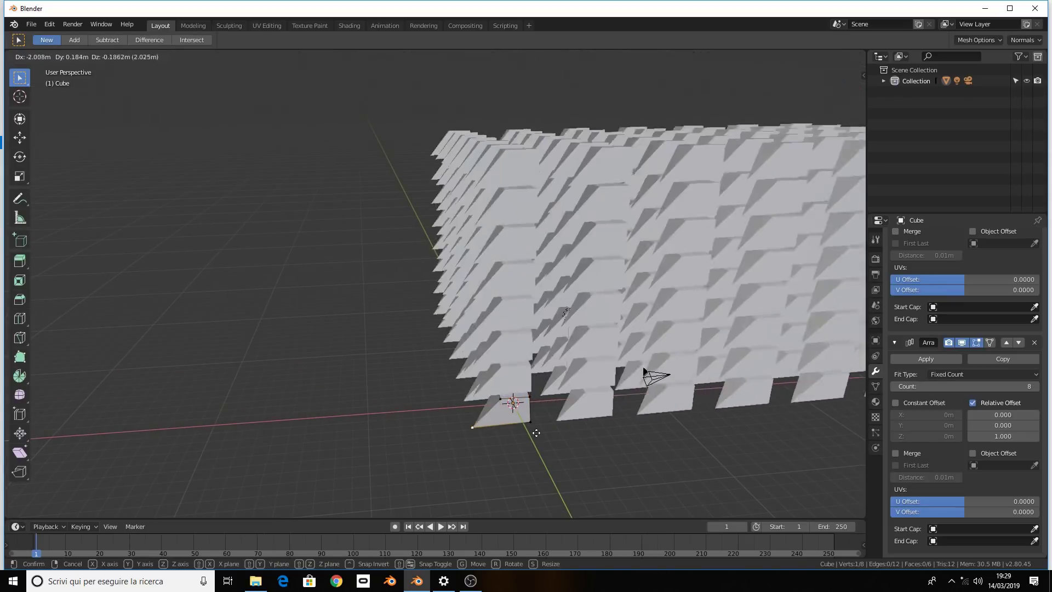
pyautogui.click(542, 420)
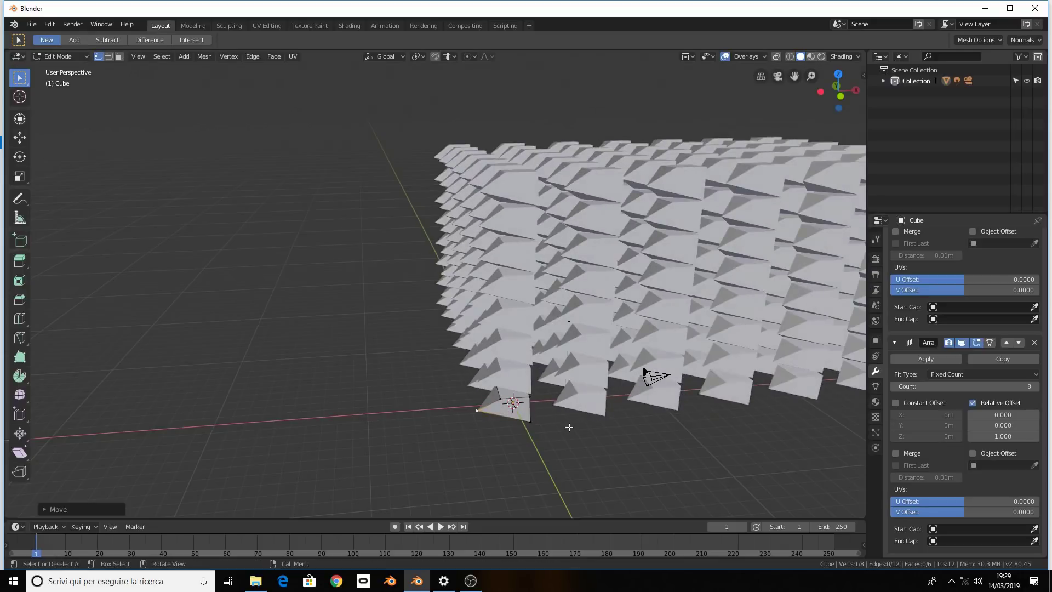
pyautogui.hotkey('ctrl', 'z')
# Move the corner vertex again so every arrayed copy reshapes, then return to Object Mode
pyautogui.press('g')
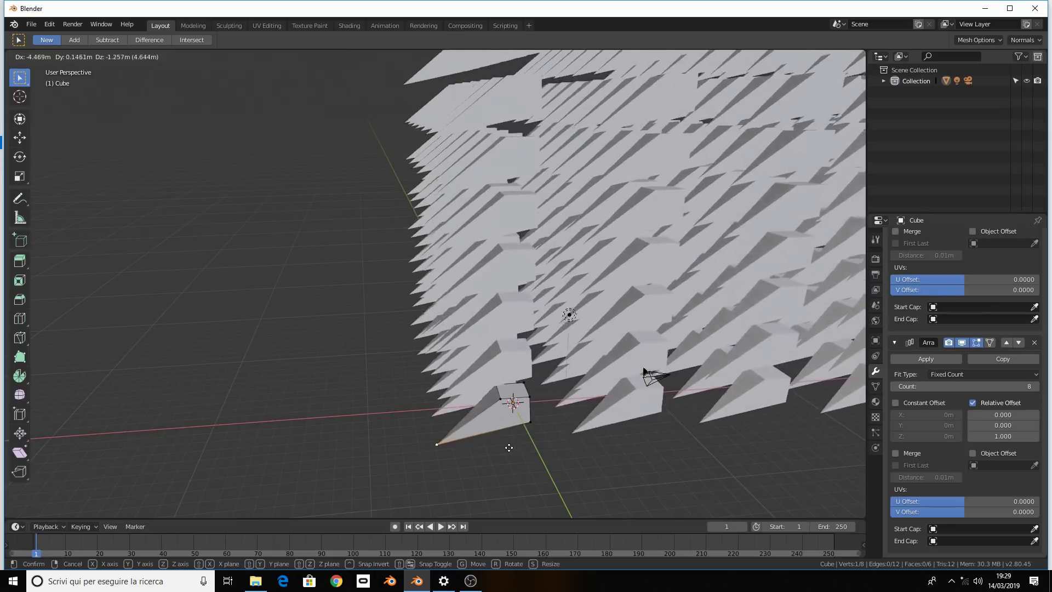
pyautogui.click(568, 420)
pyautogui.moveTo(567, 420)
pyautogui.mouseDown(button='middle')
pyautogui.moveTo(468, 388)
pyautogui.moveTo(482, 385)
pyautogui.mouseUp(button='middle')
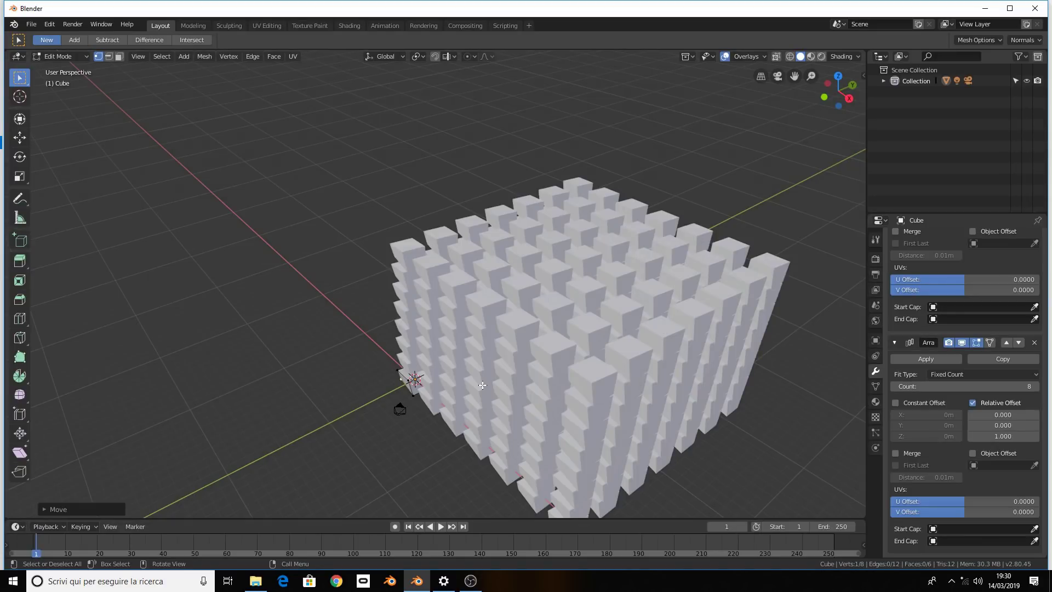
pyautogui.scroll(-3, 482, 385)
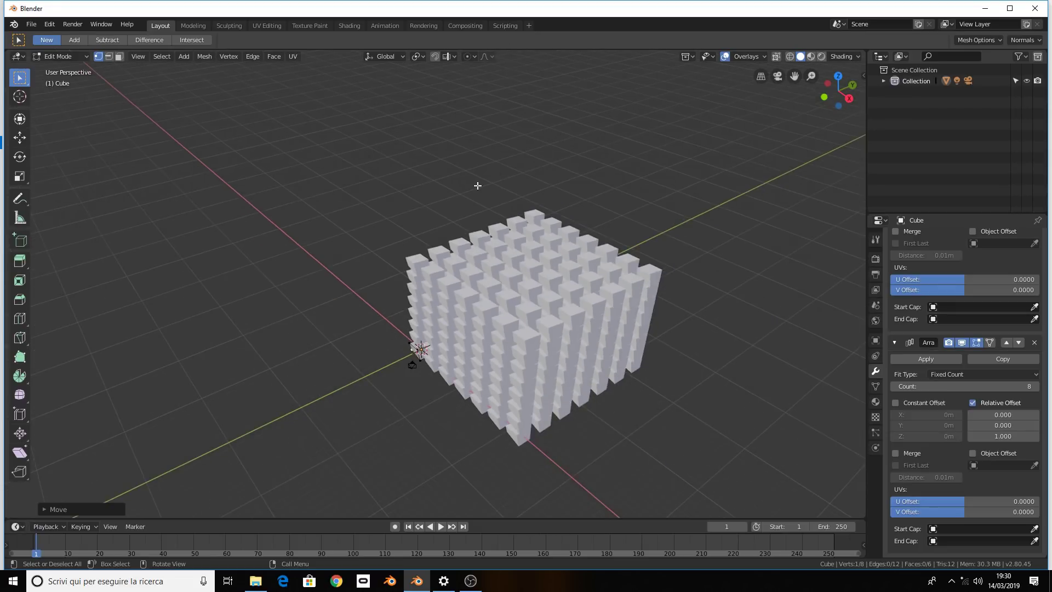
pyautogui.press('Tab')
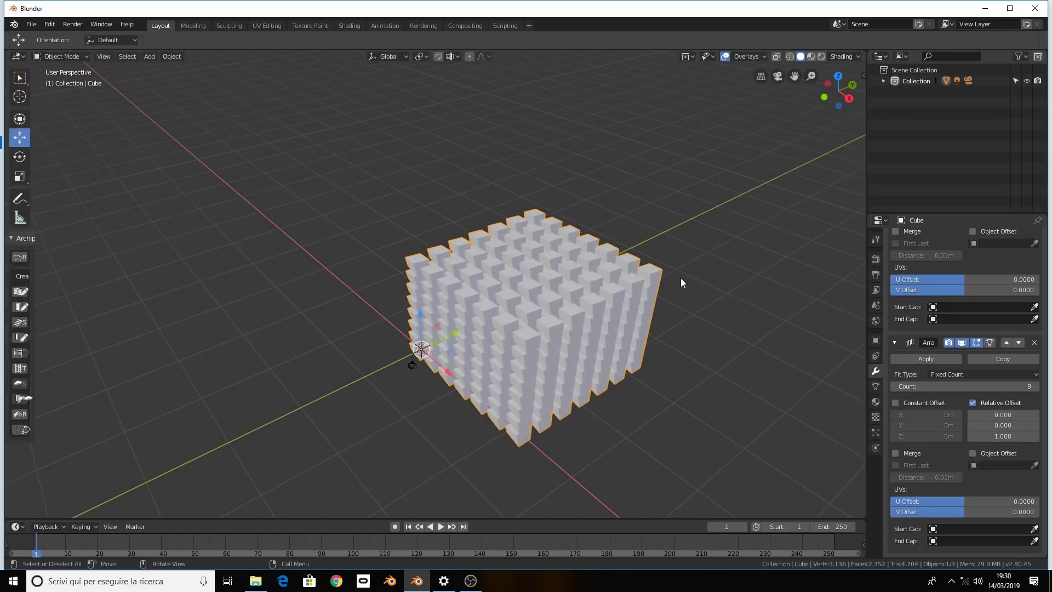
pyautogui.press('Tab')
pyautogui.press('Tab')
# Delete the arrayed cube and add a fresh plain cube, framed in the viewport
pyautogui.press('x')
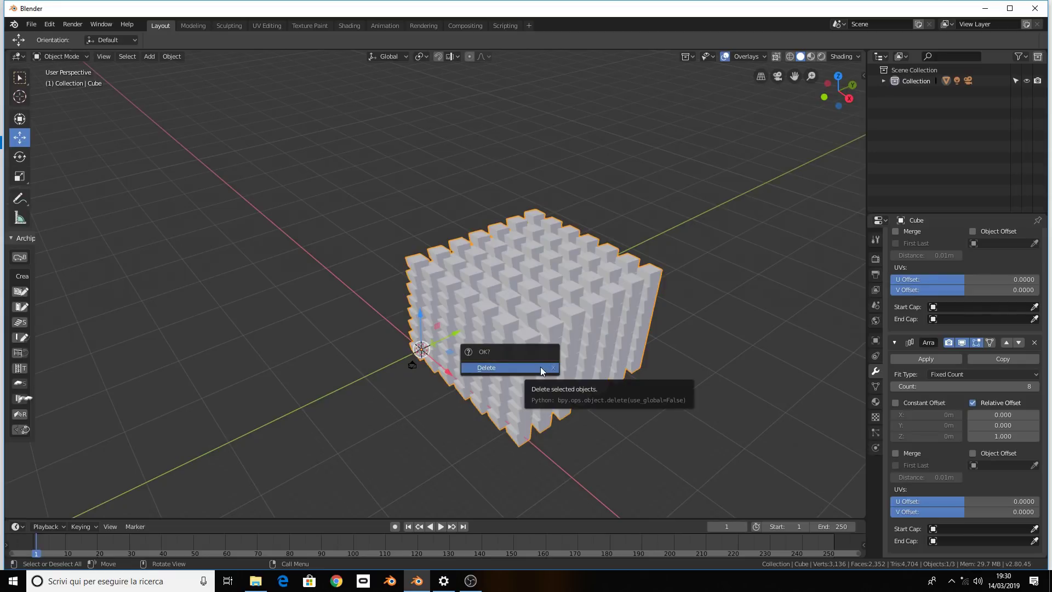
pyautogui.click(540, 366)
pyautogui.hotkey('shift', 'a')
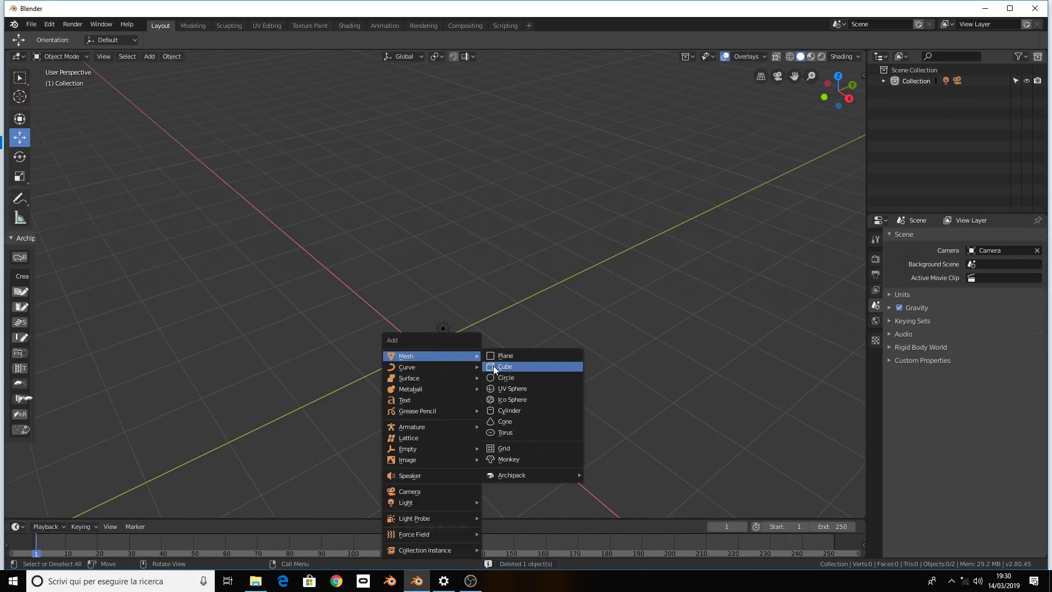
pyautogui.click(495, 366)
pyautogui.scroll(2, 435, 355)
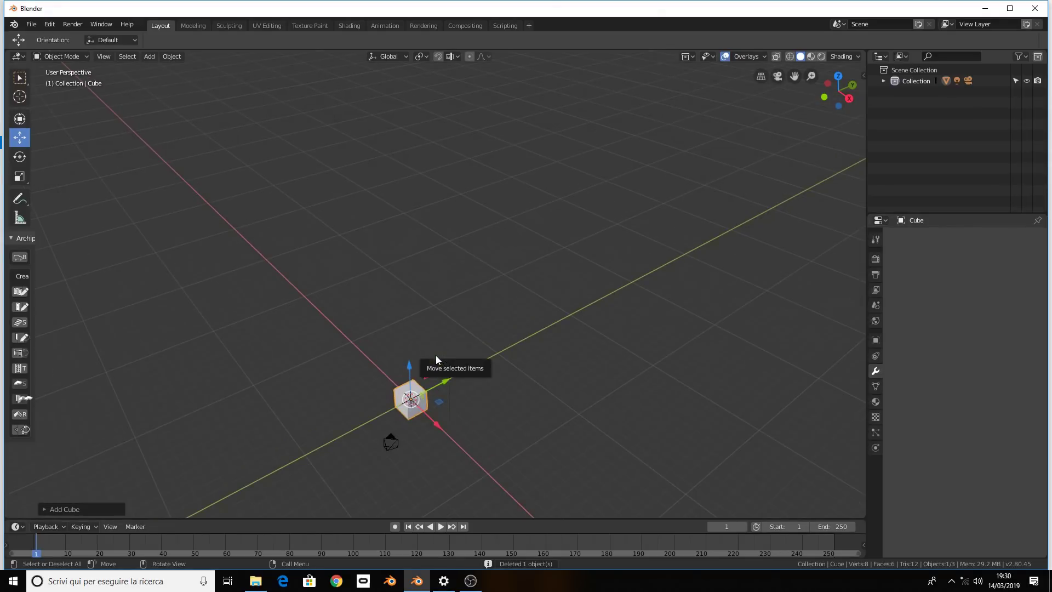
pyautogui.press('KP_Decimal')
pyautogui.scroll(-5, 436, 360)
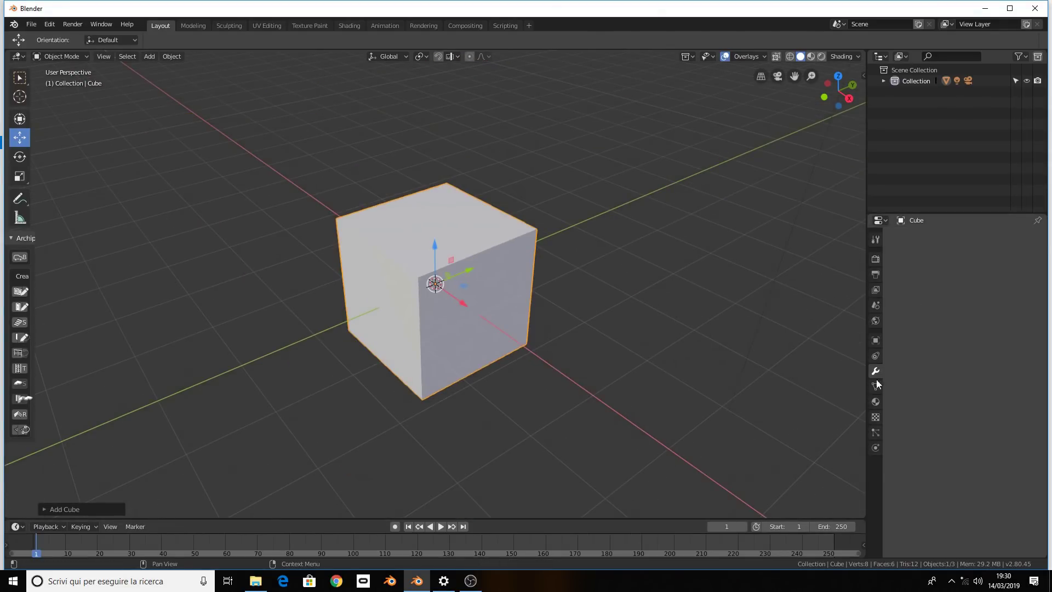
# Add a Bevel modifier to the new cube for 0.1m bevelled edges
pyautogui.click(938, 237)
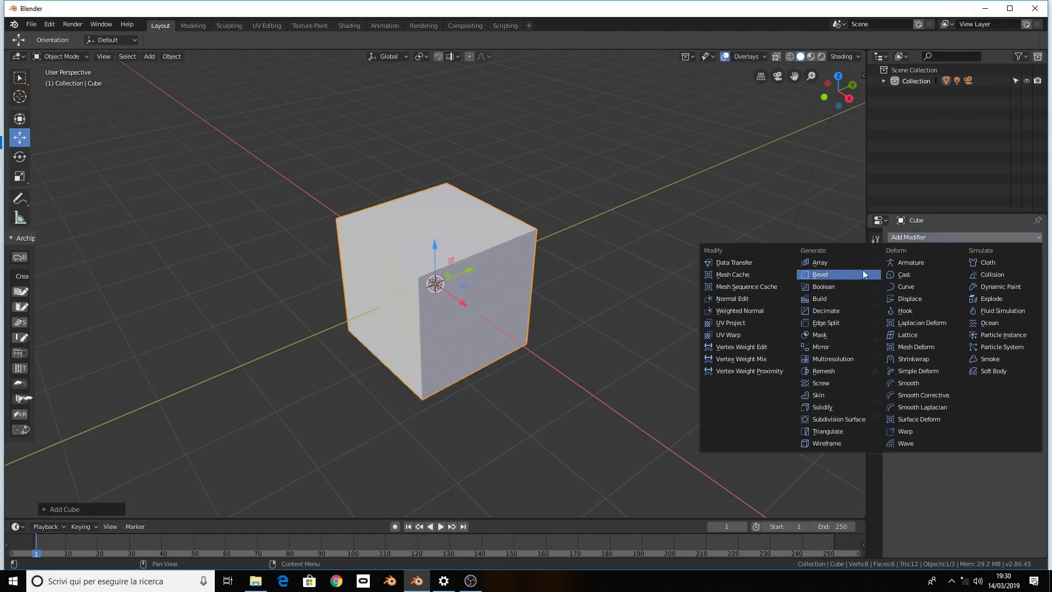
pyautogui.click(845, 272)
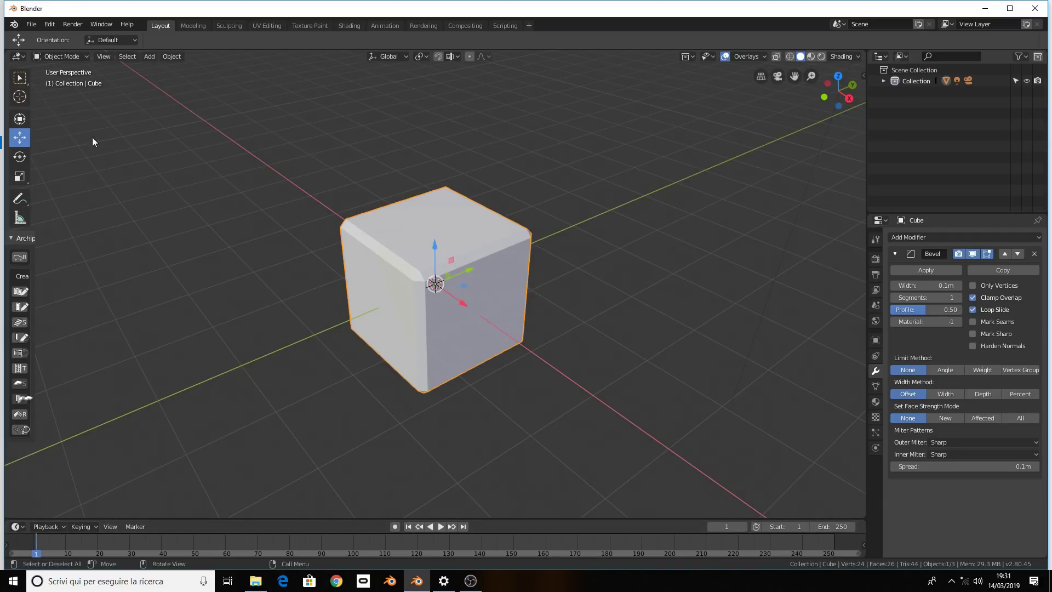
# Flatten the cube along its height and enlarge it into a wide slab
pyautogui.click(20, 176)
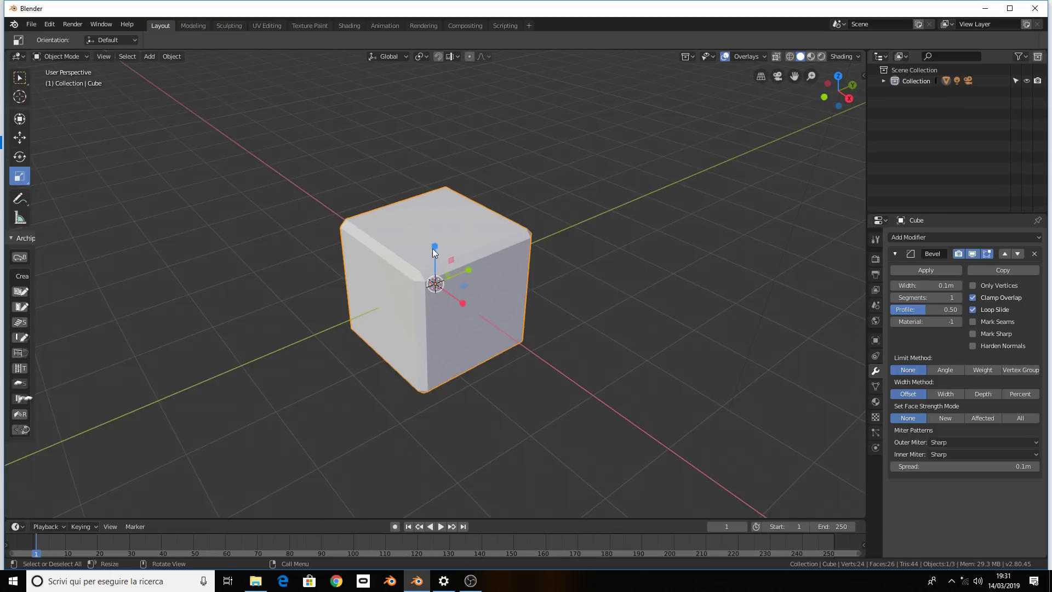
pyautogui.moveTo(433, 249)
pyautogui.mouseDown()
pyautogui.moveTo(445, 282)
pyautogui.moveTo(435, 257)
pyautogui.moveTo(432, 277)
pyautogui.moveTo(435, 251)
pyautogui.mouseUp()
pyautogui.press('s')
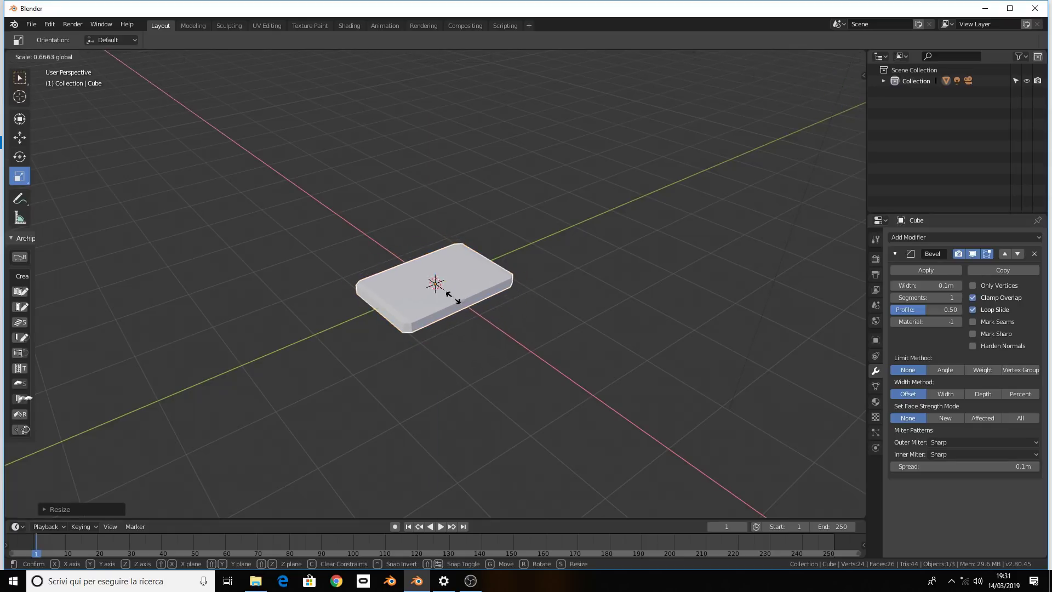
pyautogui.click(478, 317)
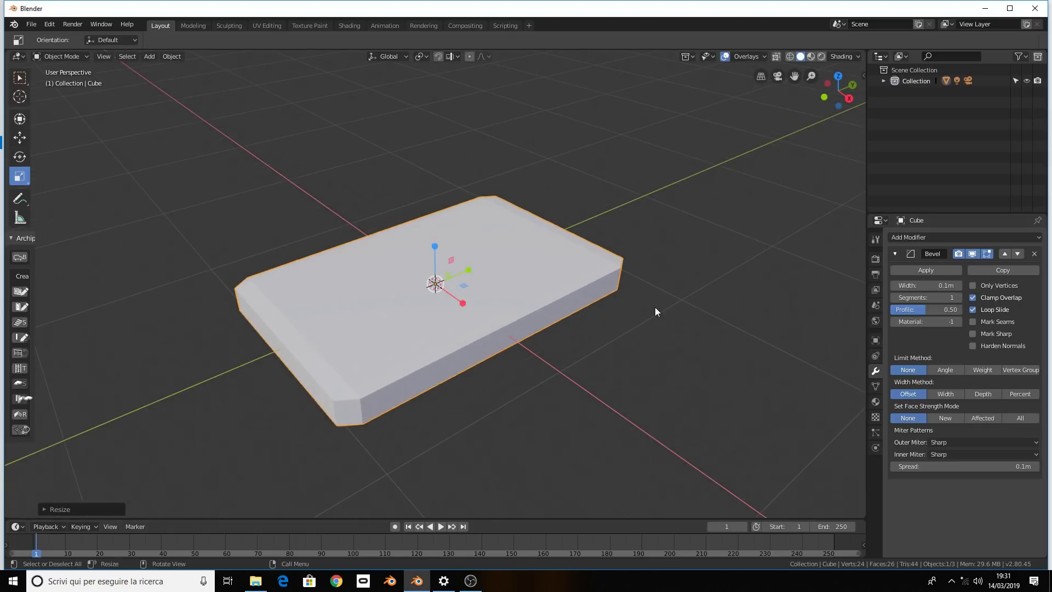
pyautogui.moveTo(578, 304); pyautogui.dragTo(677, 307, button='middle')
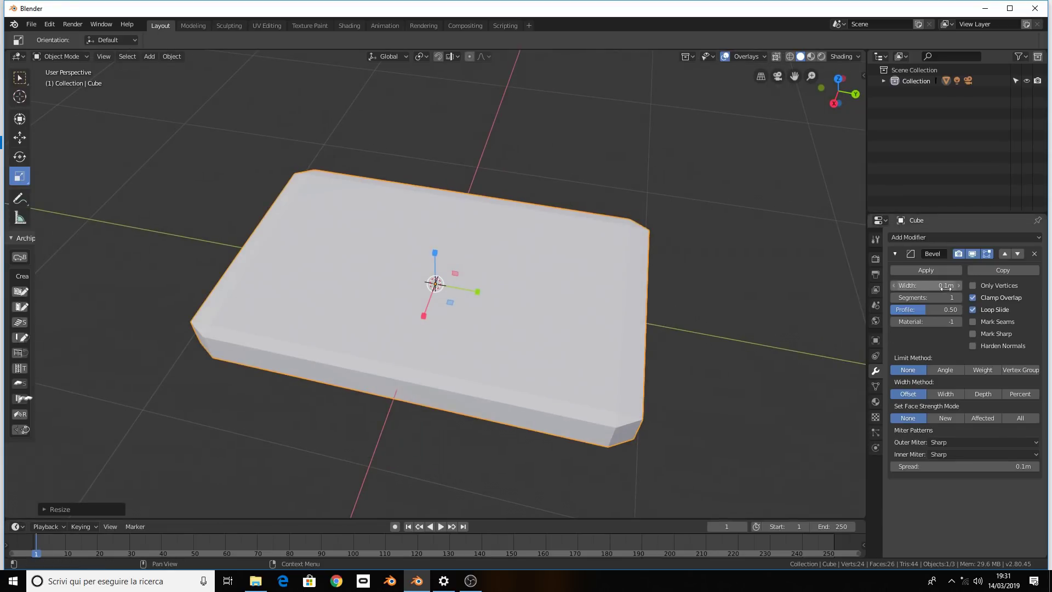
# Reduce the slab's bevel width to 0.011m, keeping the bevel after a removal and undo
pyautogui.moveTo(927, 285)
pyautogui.mouseDown()
pyautogui.moveTo(943, 285)
pyautogui.moveTo(904, 285)
pyautogui.mouseUp()
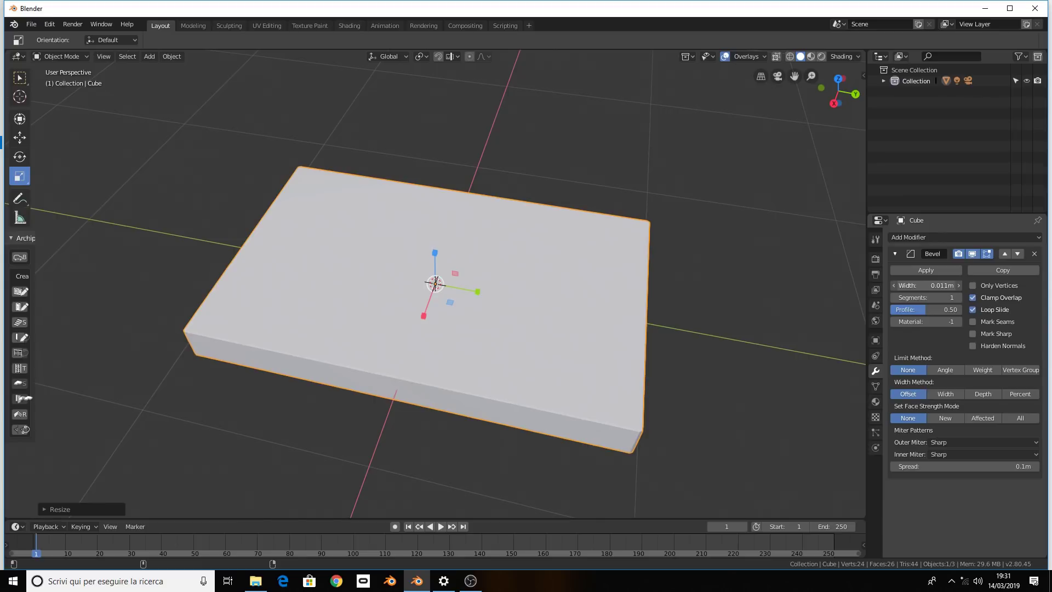
pyautogui.moveTo(814, 276)
pyautogui.mouseDown(button='middle')
pyautogui.moveTo(702, 266)
pyautogui.moveTo(629, 228)
pyautogui.mouseUp(button='middle')
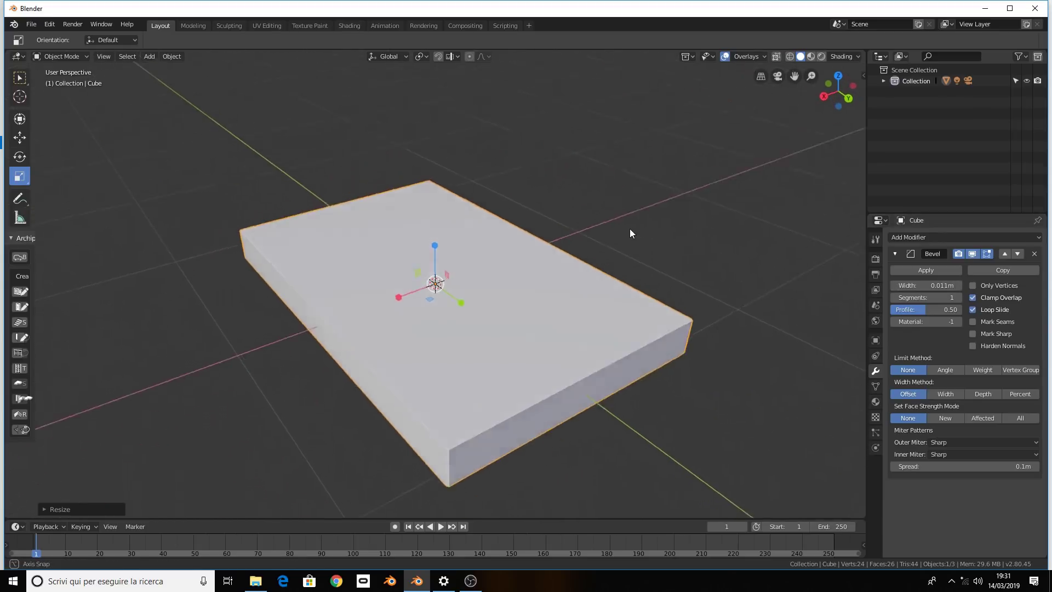
pyautogui.scroll(-2, 639, 236)
pyautogui.scroll(-1, 639, 235)
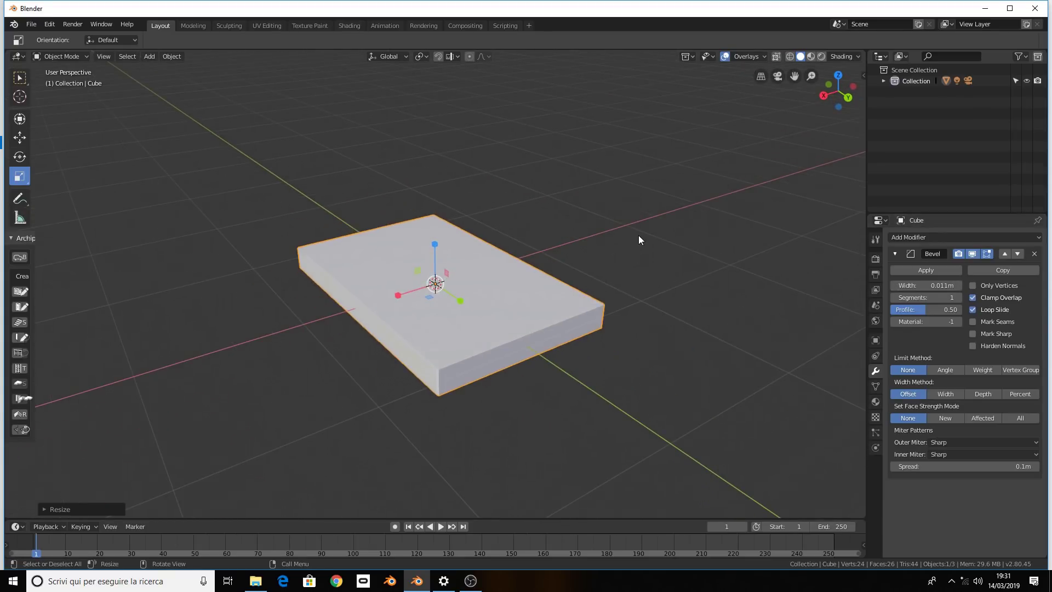
pyautogui.click(1034, 254)
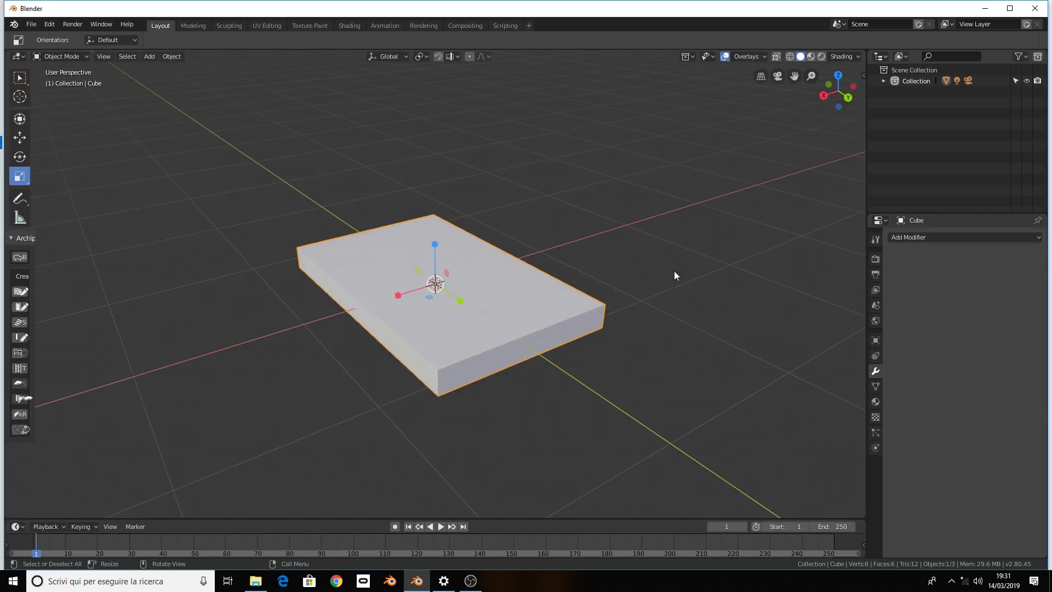
pyautogui.hotkey('ctrl', 'z')
pyautogui.moveTo(626, 281); pyautogui.dragTo(666, 295, button='middle')
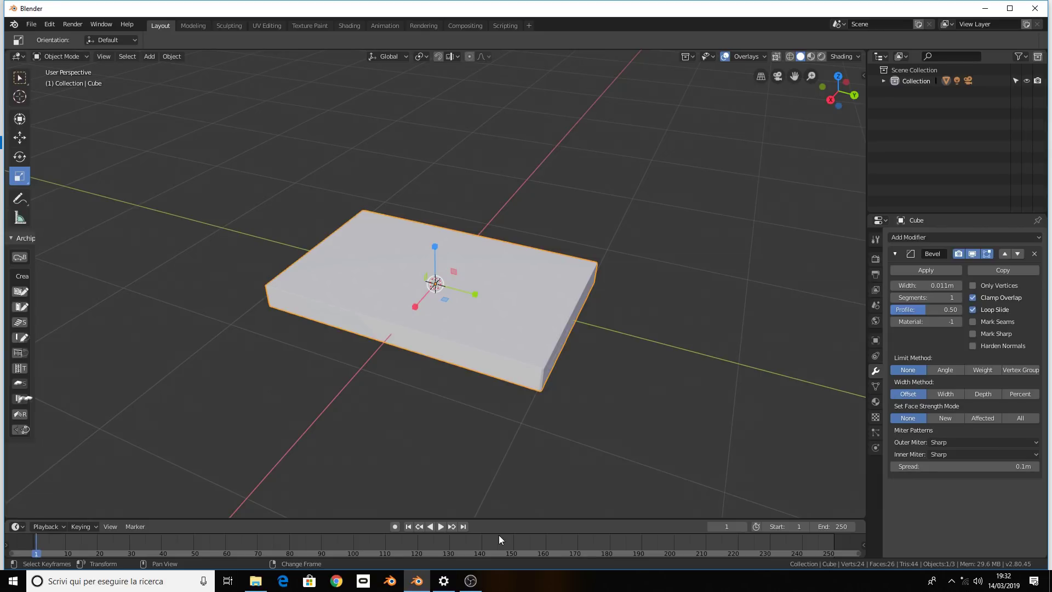
pyautogui.moveTo(520, 297); pyautogui.dragTo(579, 284, button='middle')
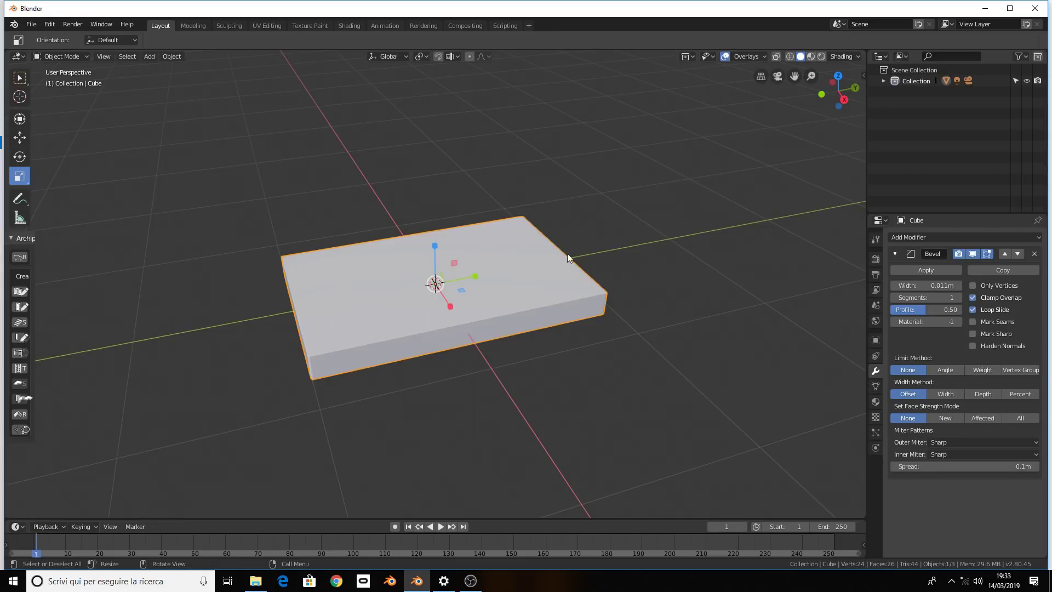
pyautogui.moveTo(567, 256)
pyautogui.mouseDown(button='middle')
pyautogui.moveTo(641, 319)
pyautogui.moveTo(554, 324)
pyautogui.mouseUp(button='middle')
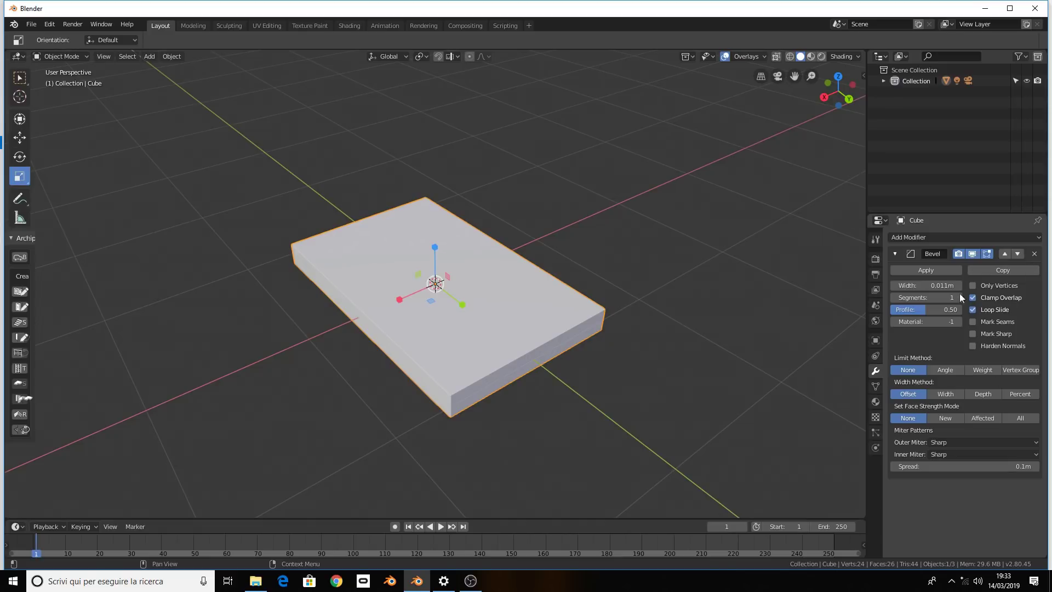
# Widen the slab's bevel to 0.081m and raise its segments to 5
pyautogui.moveTo(737, 312); pyautogui.dragTo(623, 313, button='middle')
pyautogui.scroll(2, 628, 310)
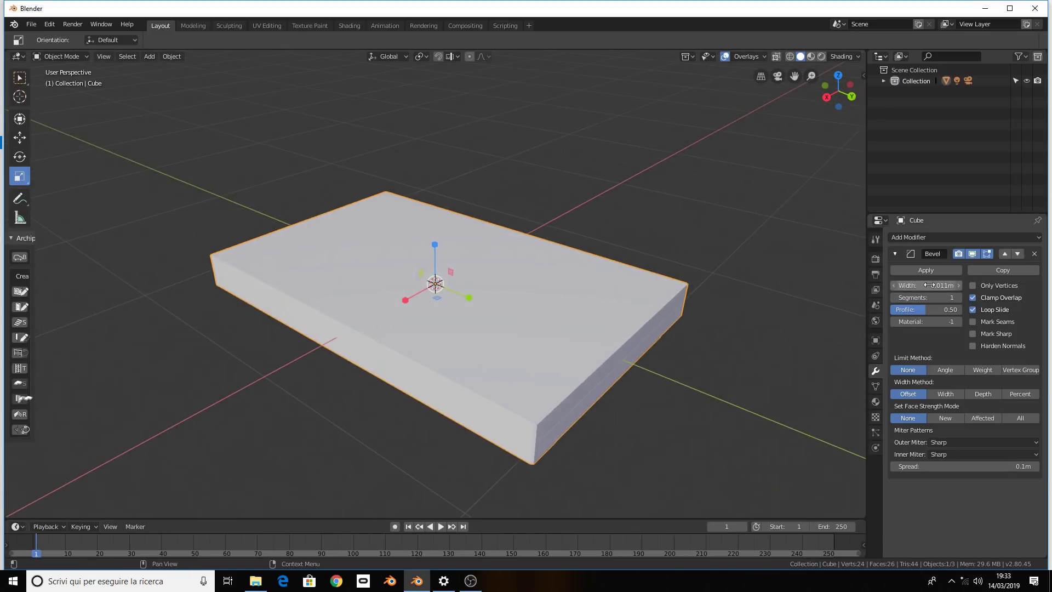
pyautogui.moveTo(929, 285); pyautogui.dragTo(935, 334)
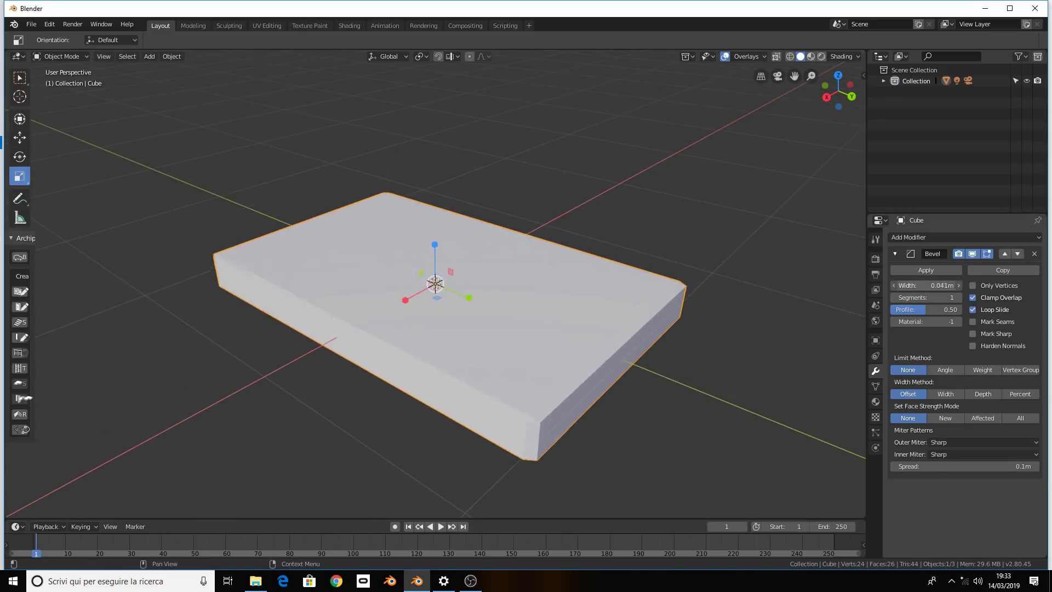
pyautogui.click(956, 296)
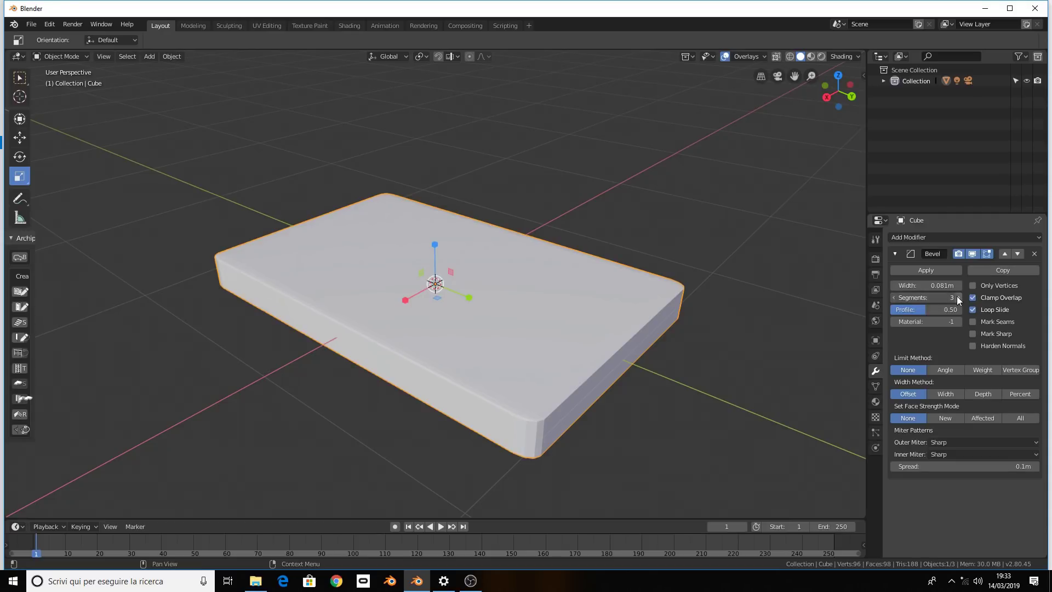
pyautogui.click(957, 296)
pyautogui.click(957, 296)
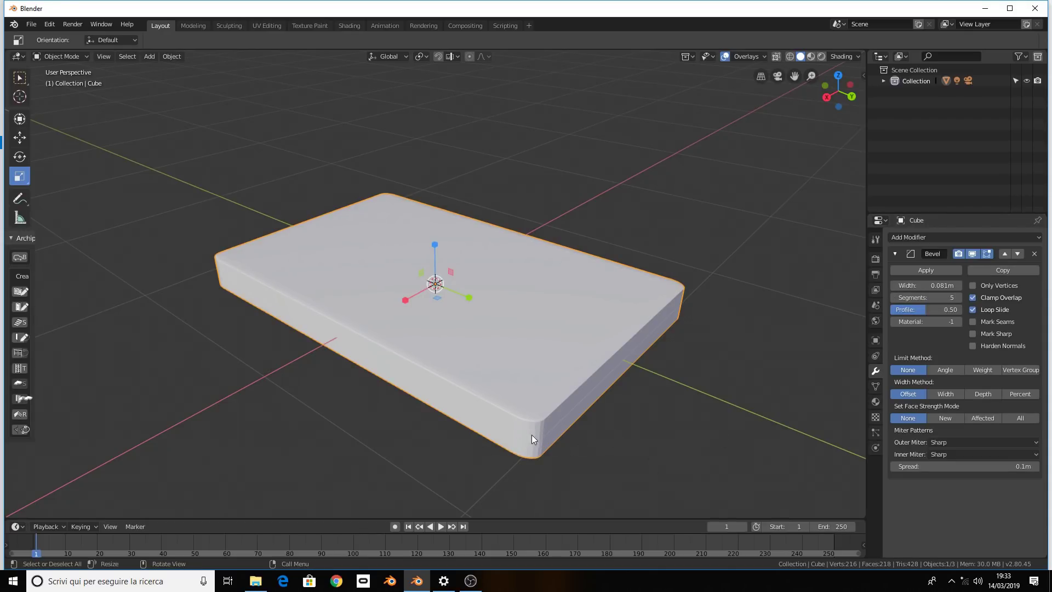
# Adjust the bevel segments down to 2, then up to 7, inspecting the rounded edges
pyautogui.moveTo(532, 435); pyautogui.dragTo(540, 436, button='middle')
pyautogui.scroll(1, 541, 436)
pyautogui.scroll(1, 543, 408)
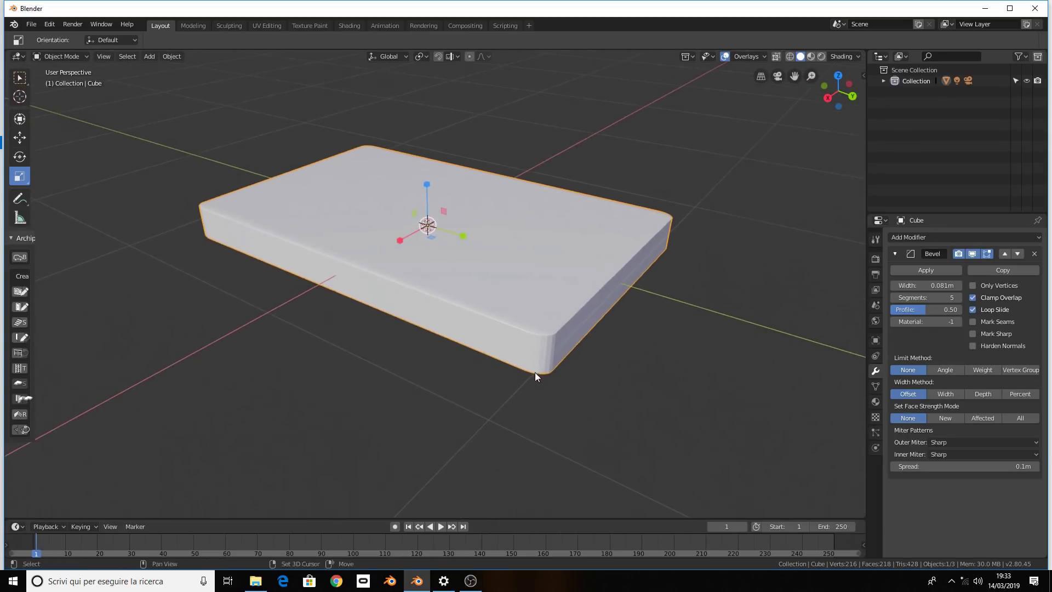
pyautogui.scroll(1, 535, 373)
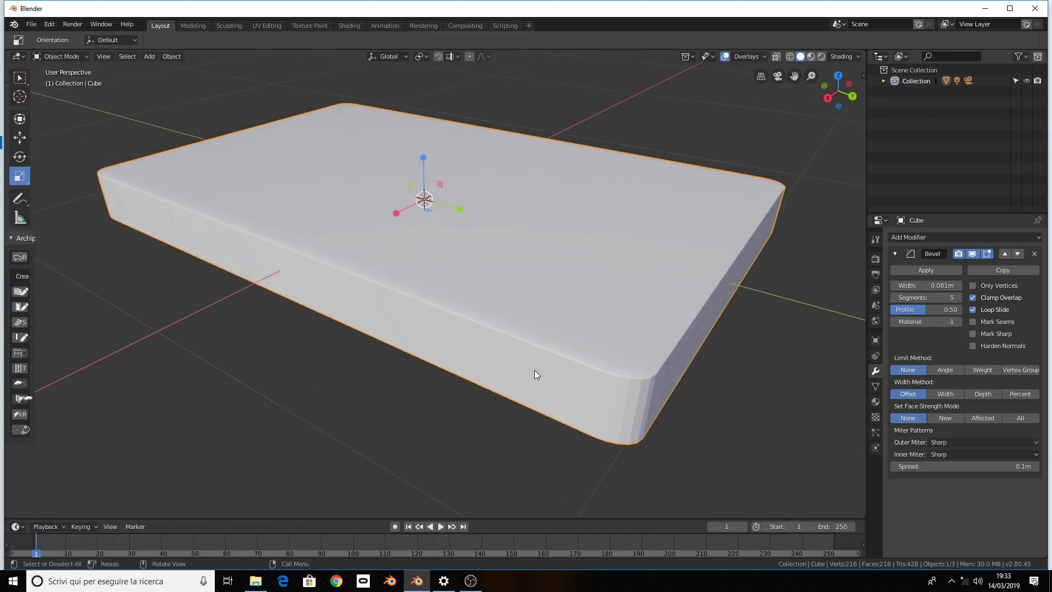
pyautogui.click(892, 297)
pyautogui.click(893, 297)
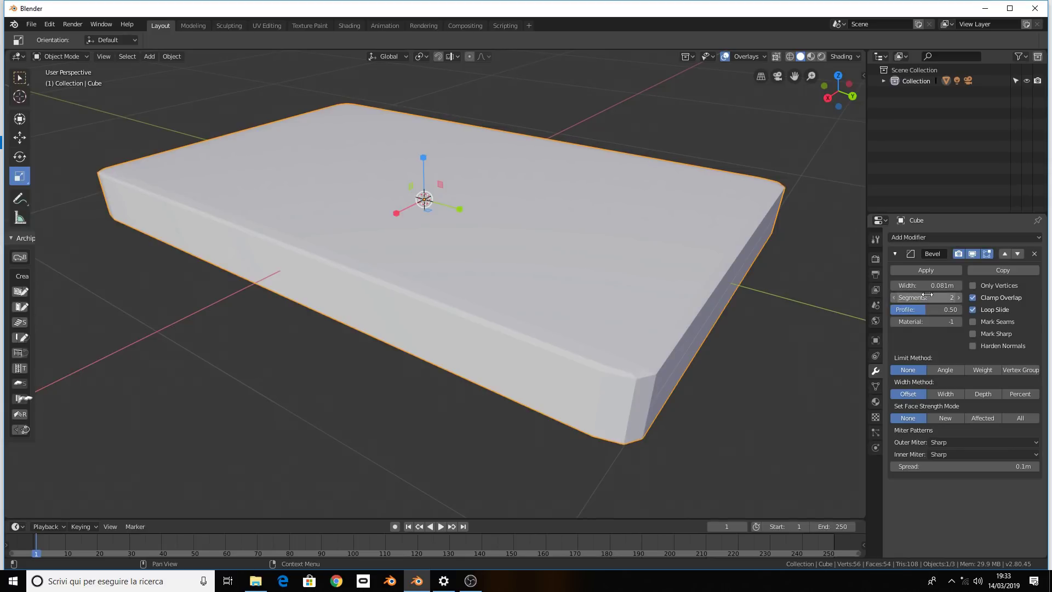
pyautogui.click(958, 297)
pyautogui.click(958, 297)
pyautogui.click(958, 297)
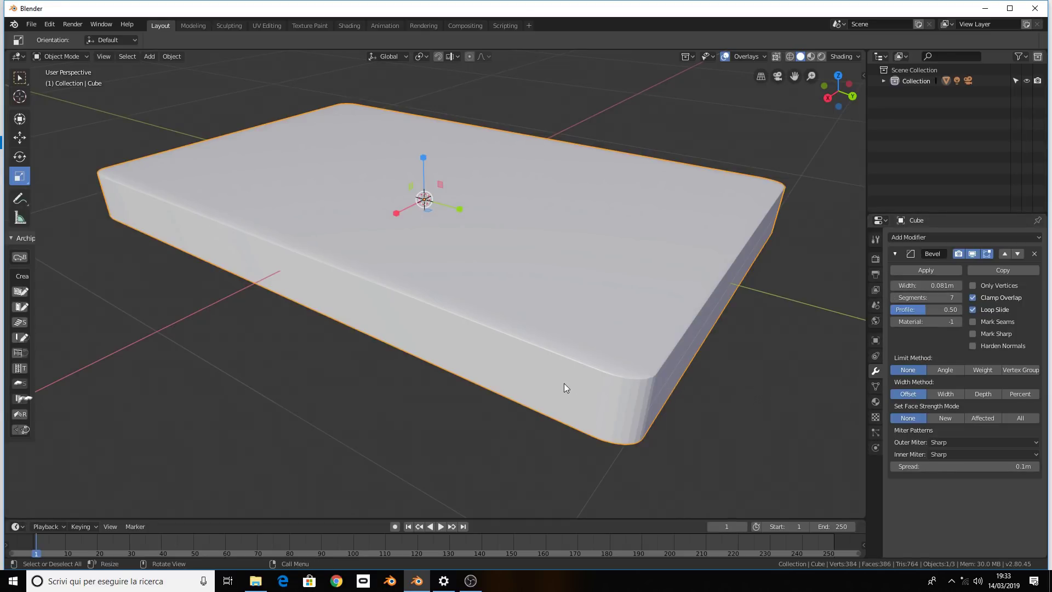
pyautogui.moveTo(386, 381); pyautogui.dragTo(386, 397, button='middle')
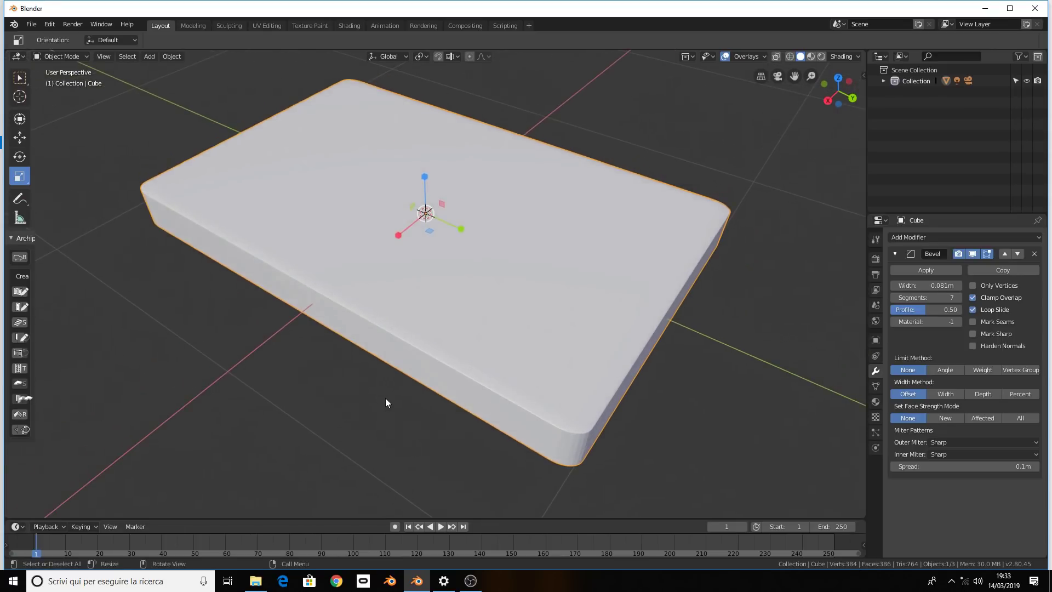
pyautogui.scroll(-1, 386, 399)
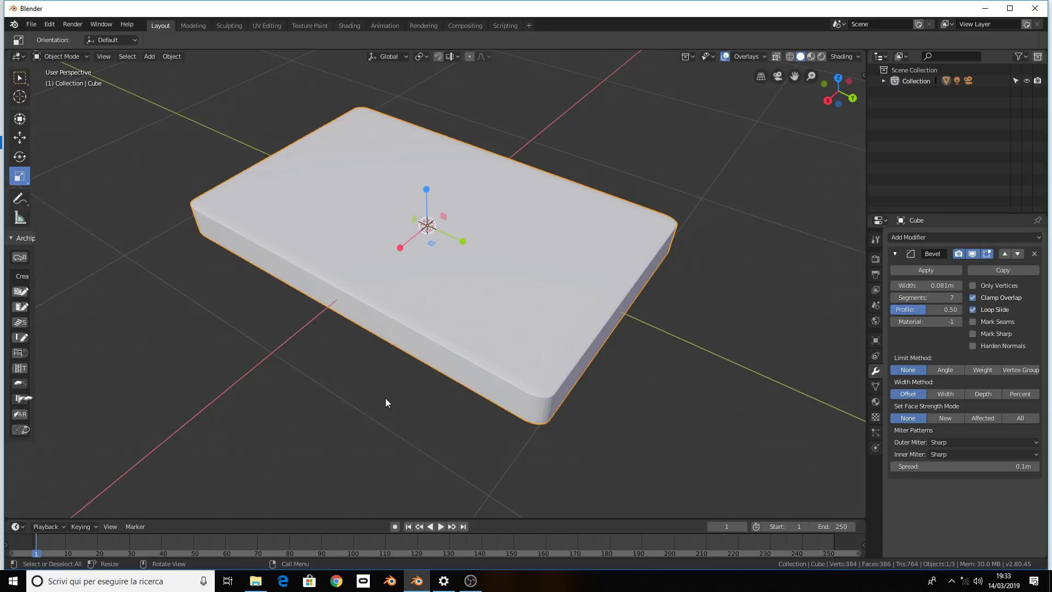
pyautogui.scroll(-2, 445, 324)
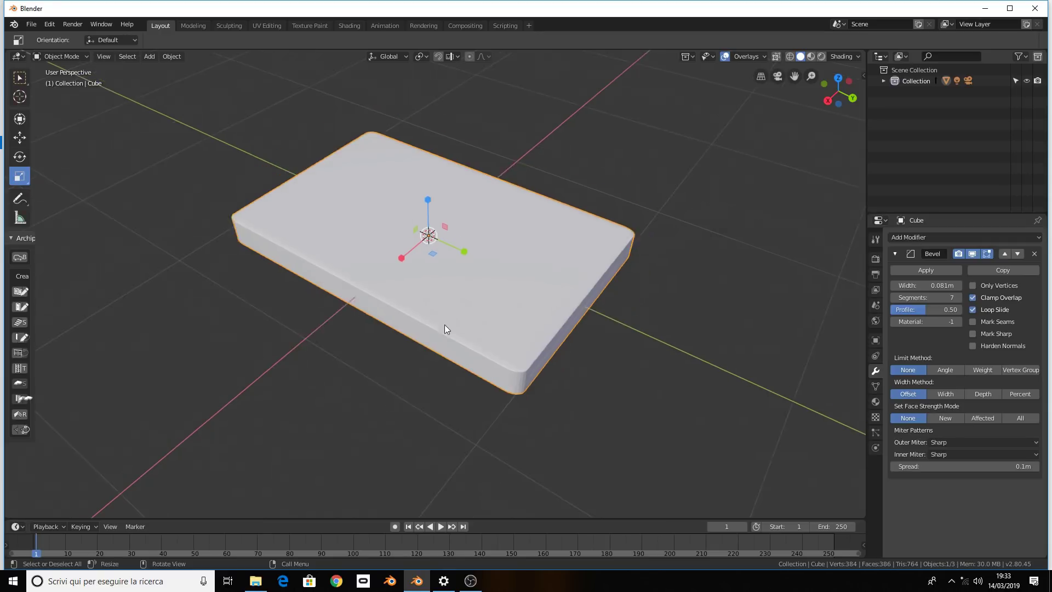
pyautogui.moveTo(434, 341)
pyautogui.mouseDown(button='middle')
pyautogui.moveTo(595, 332)
pyautogui.moveTo(510, 324)
pyautogui.mouseUp(button='middle')
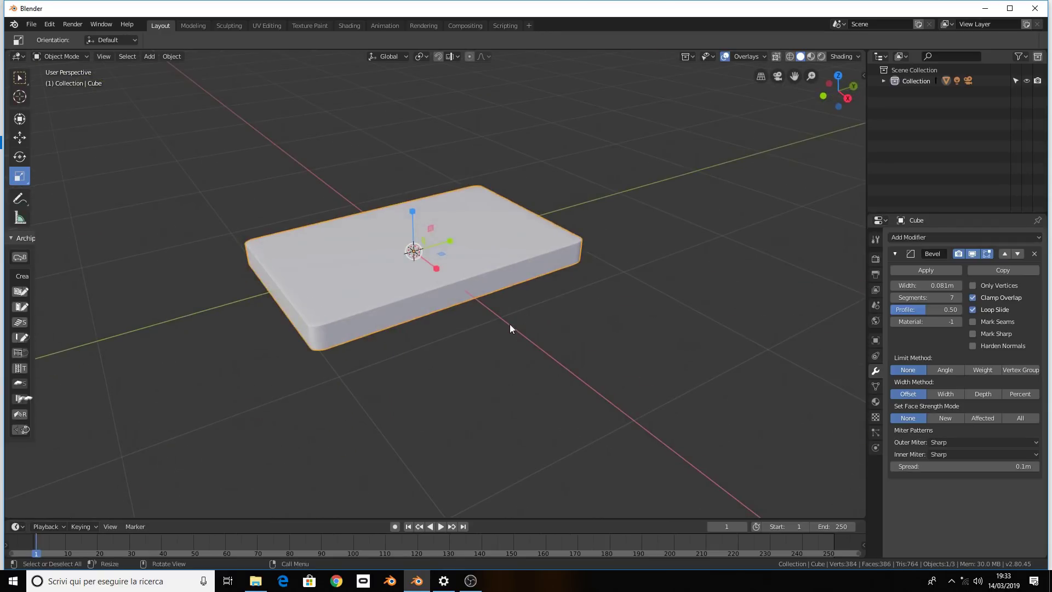
# Start a new General file and give its default cube a level-1 Subdivision Surface modifier
pyautogui.click(31, 24)
pyautogui.moveTo(46, 37)
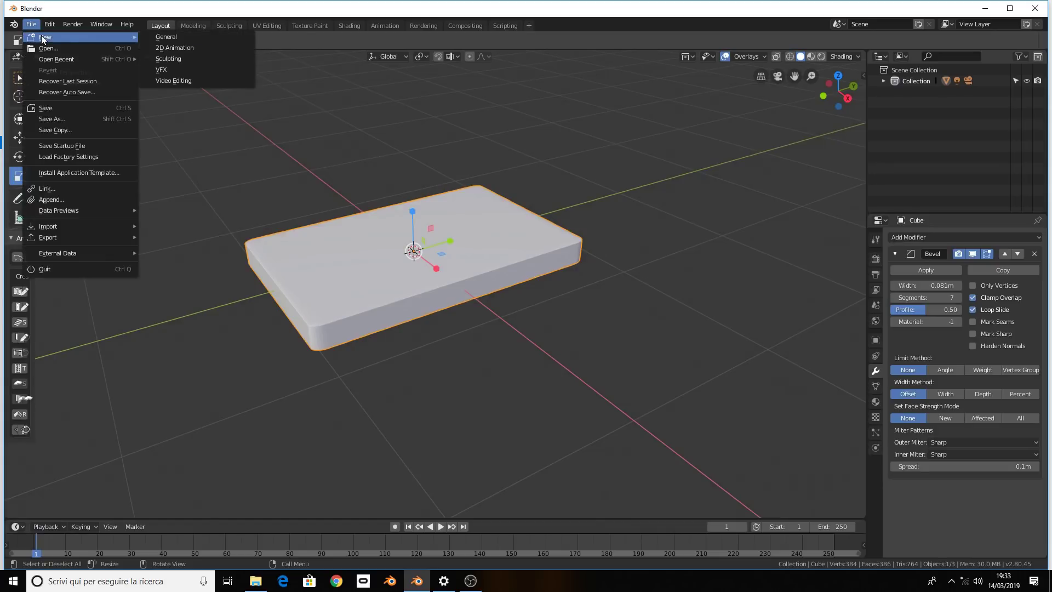
pyautogui.click(179, 38)
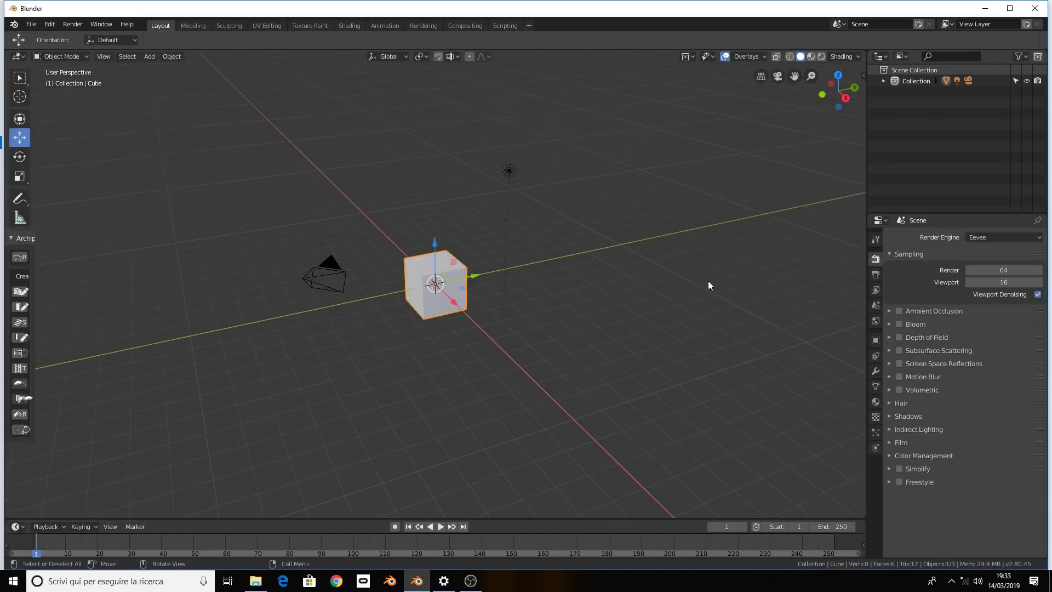
pyautogui.click(876, 373)
pyautogui.click(905, 239)
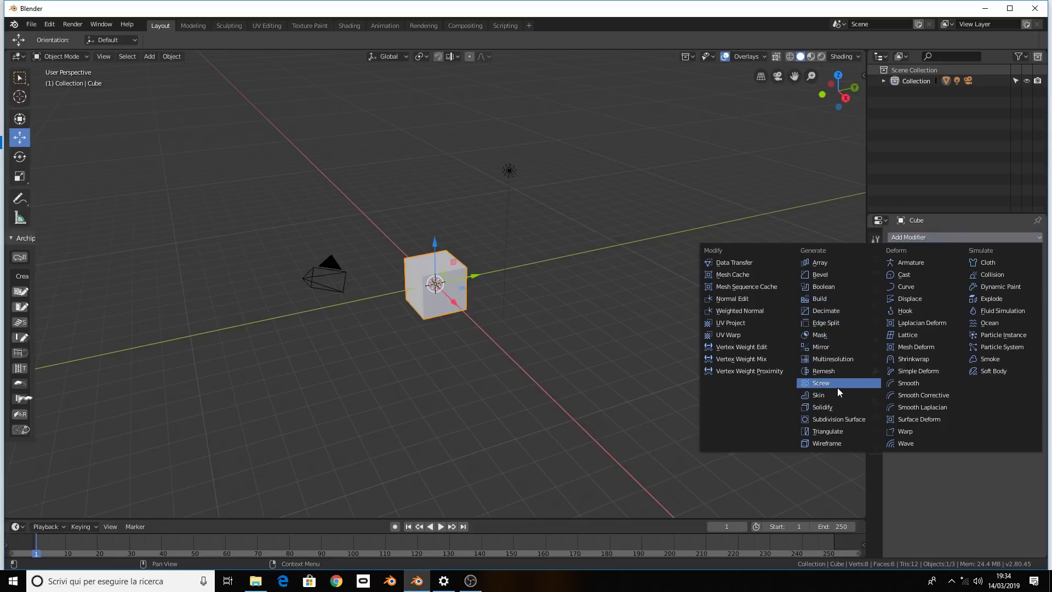
pyautogui.click(843, 421)
# Zoom in and out to inspect the smoothed subdivided cube
pyautogui.scroll(4, 587, 275)
pyautogui.scroll(3, 587, 275)
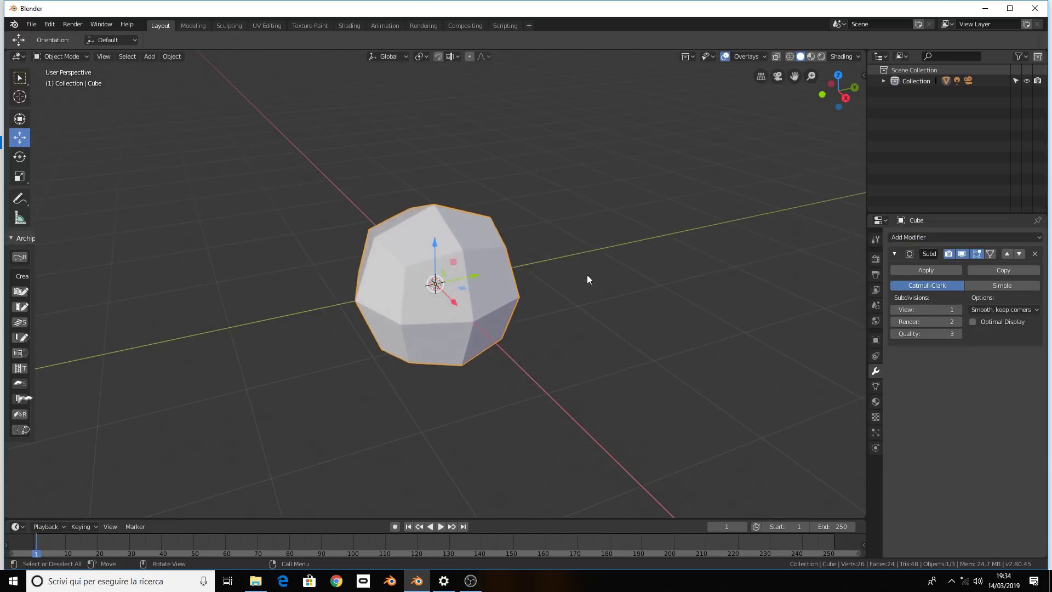
pyautogui.scroll(3, 587, 275)
pyautogui.scroll(-5, 587, 275)
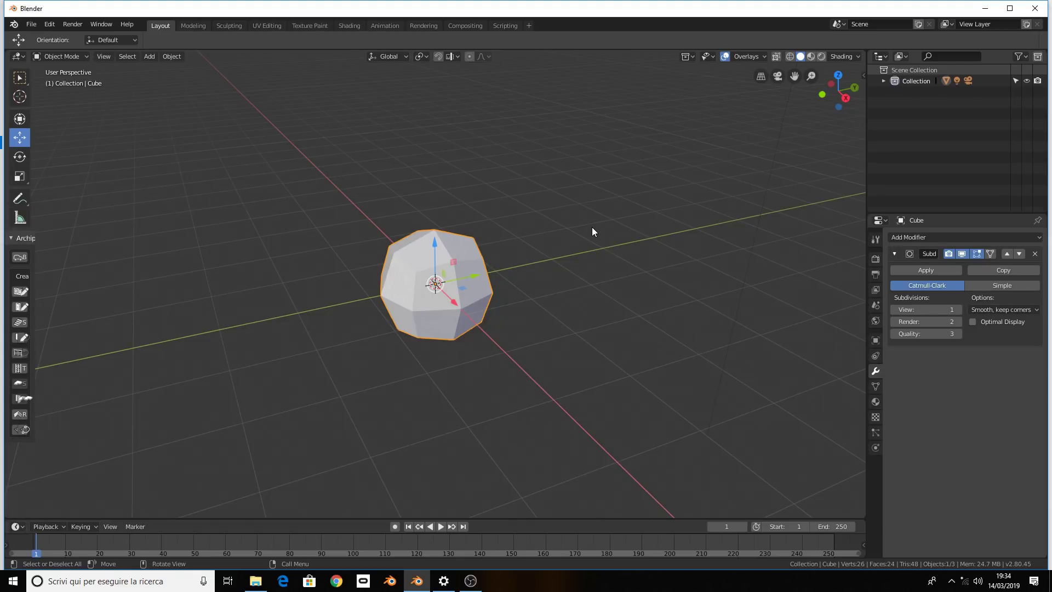
# In Edit Mode, add two perpendicular loop cuts through the cube
pyautogui.press('Tab')
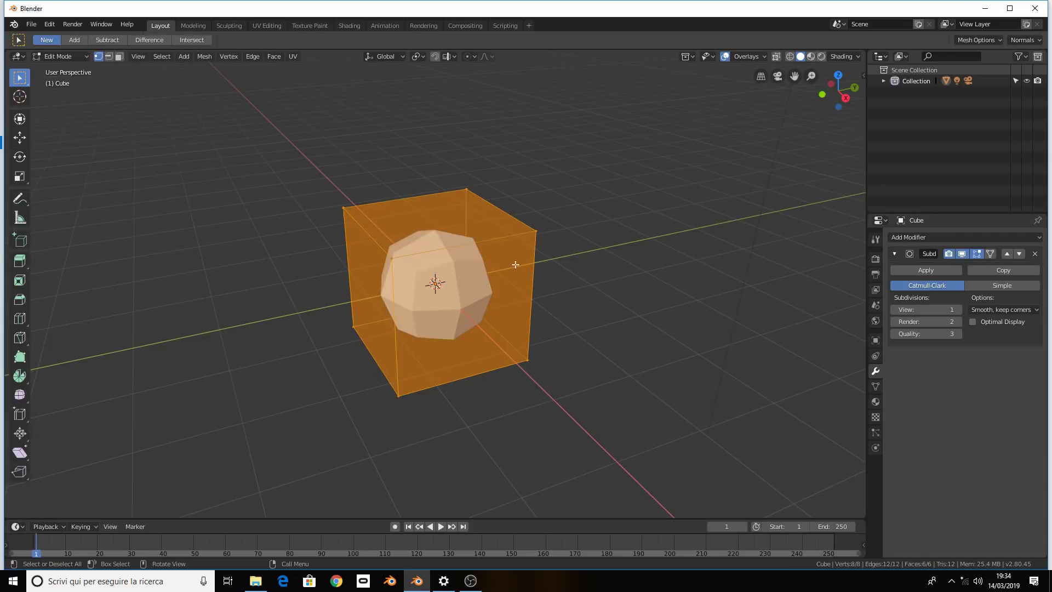
pyautogui.moveTo(497, 283); pyautogui.dragTo(488, 302, button='middle')
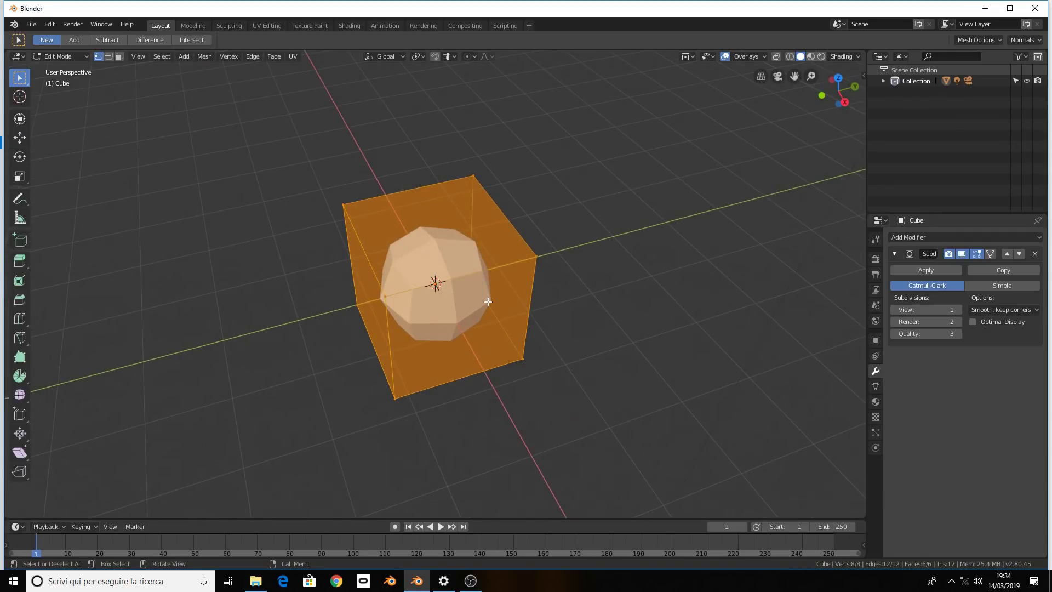
pyautogui.hotkey('ctrl', 'r')
pyautogui.click(485, 289)
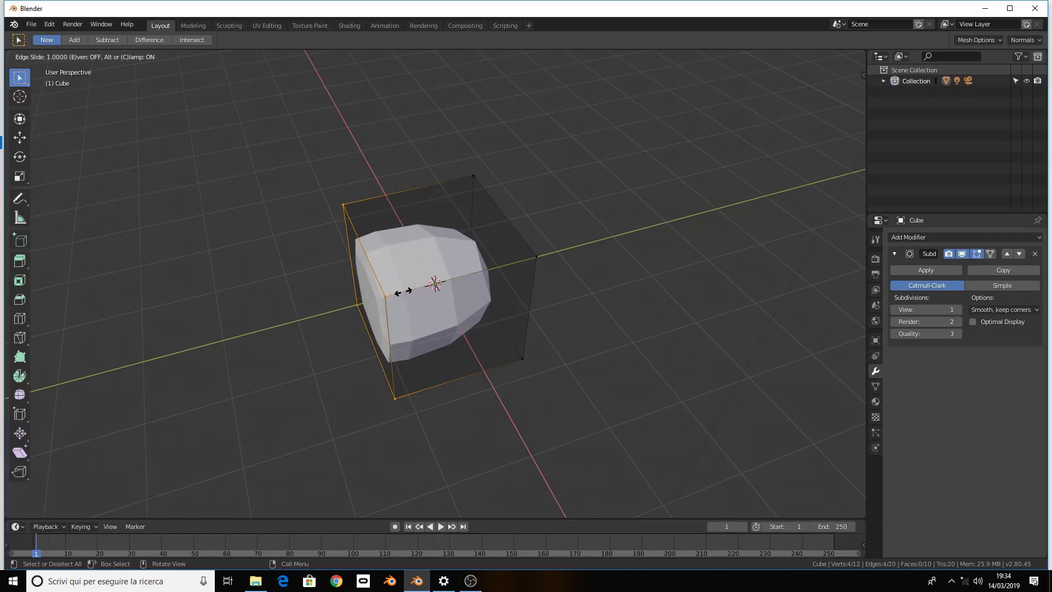
pyautogui.click(403, 291)
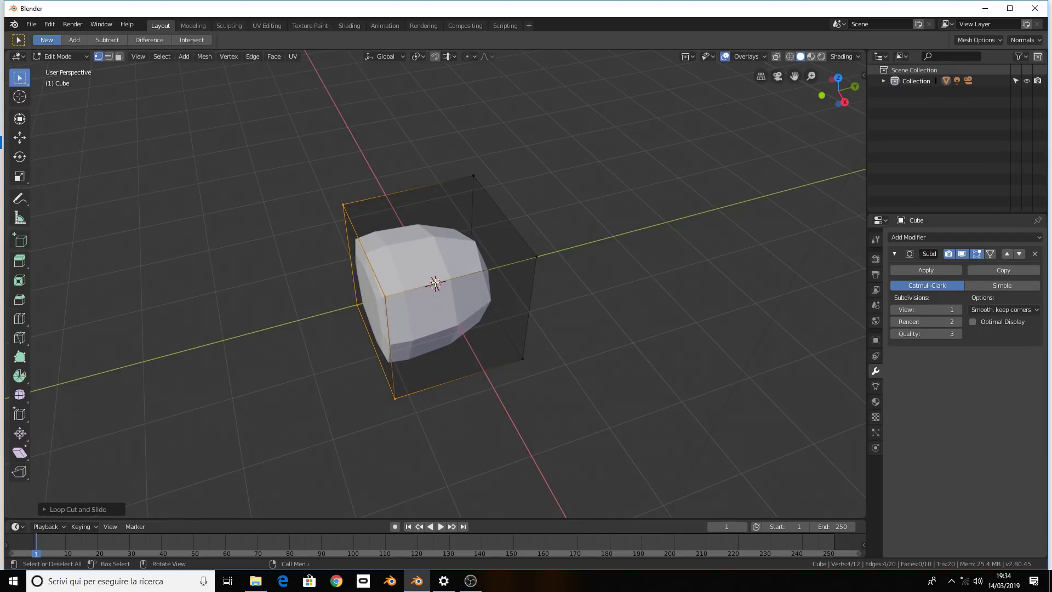
pyautogui.hotkey('ctrl', 'r')
pyautogui.click(434, 282)
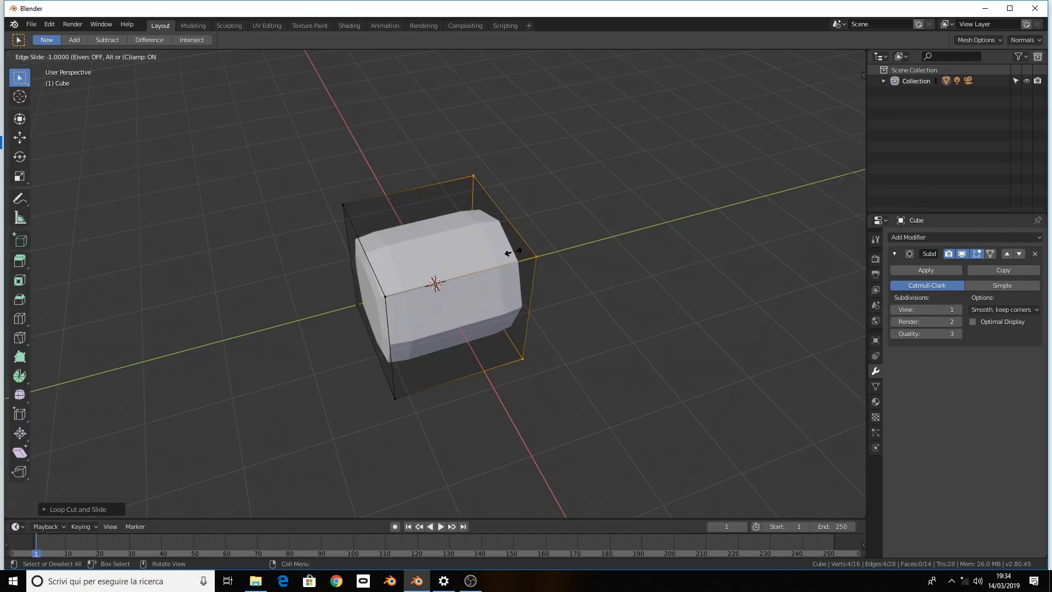
pyautogui.click(506, 255)
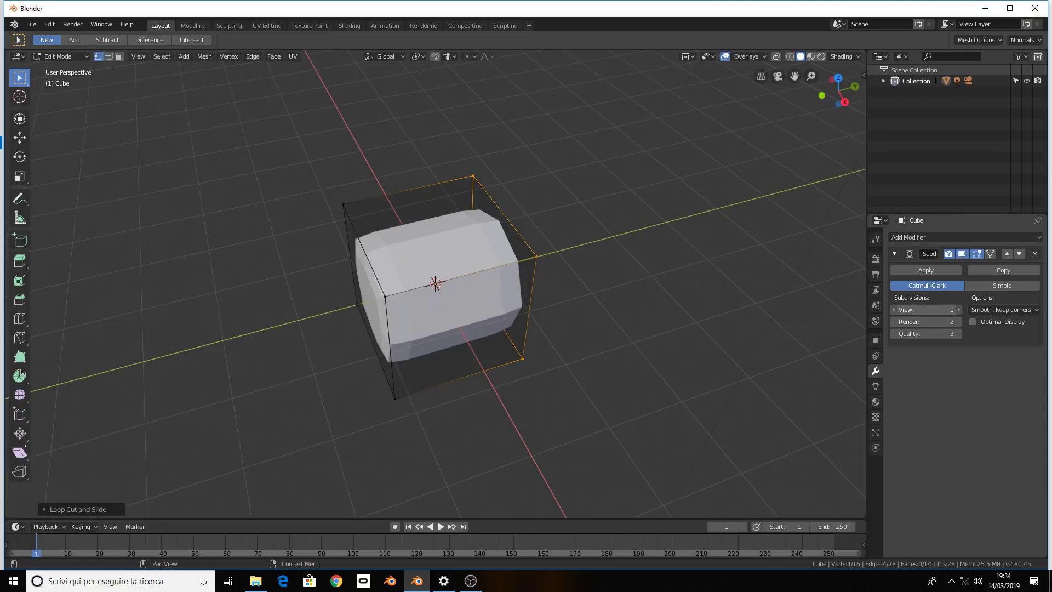
pyautogui.hotkey('ctrl', 'z')
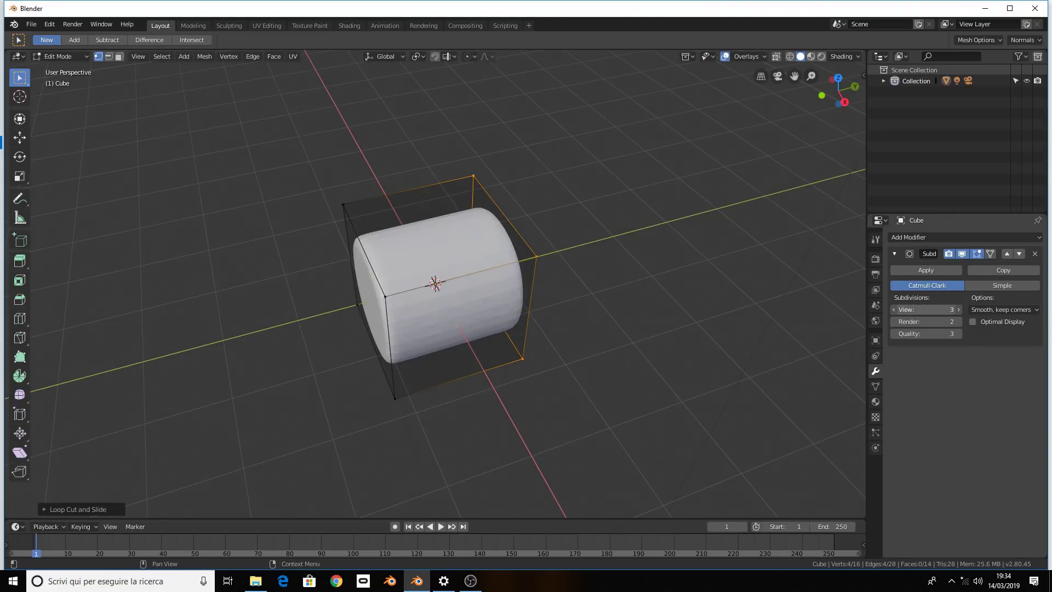
pyautogui.hotkey('ctrl', 'shift', 'z')
# Raise the Subdivision Surface viewport level to 5 and orbit to inspect the rounded cylinder
pyautogui.moveTo(927, 309)
pyautogui.mouseDown()
pyautogui.moveTo(943, 309)
pyautogui.moveTo(915, 310)
pyautogui.mouseUp()
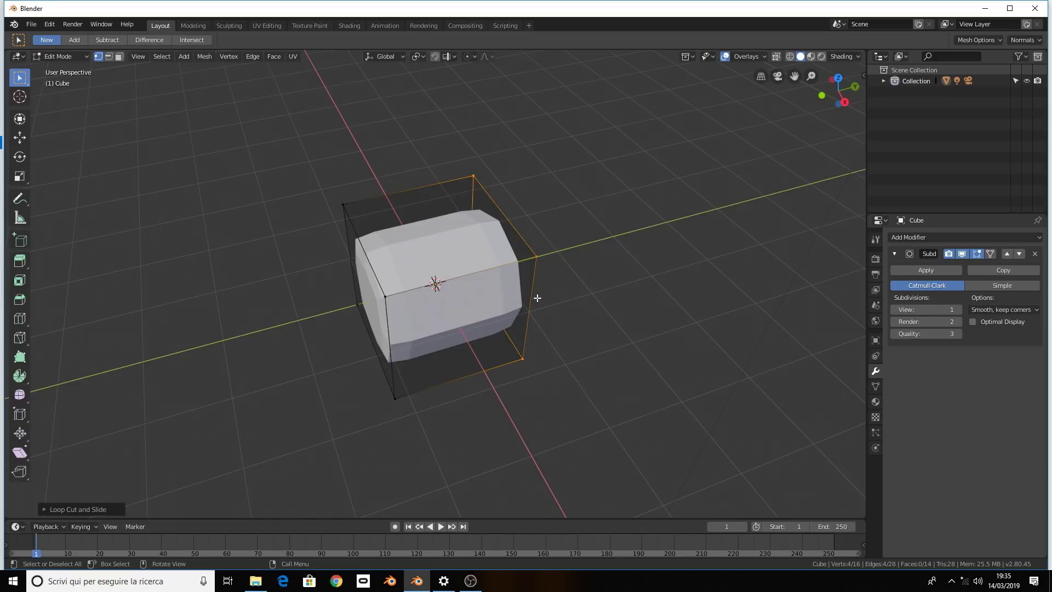
pyautogui.moveTo(501, 225); pyautogui.dragTo(523, 221, button='middle')
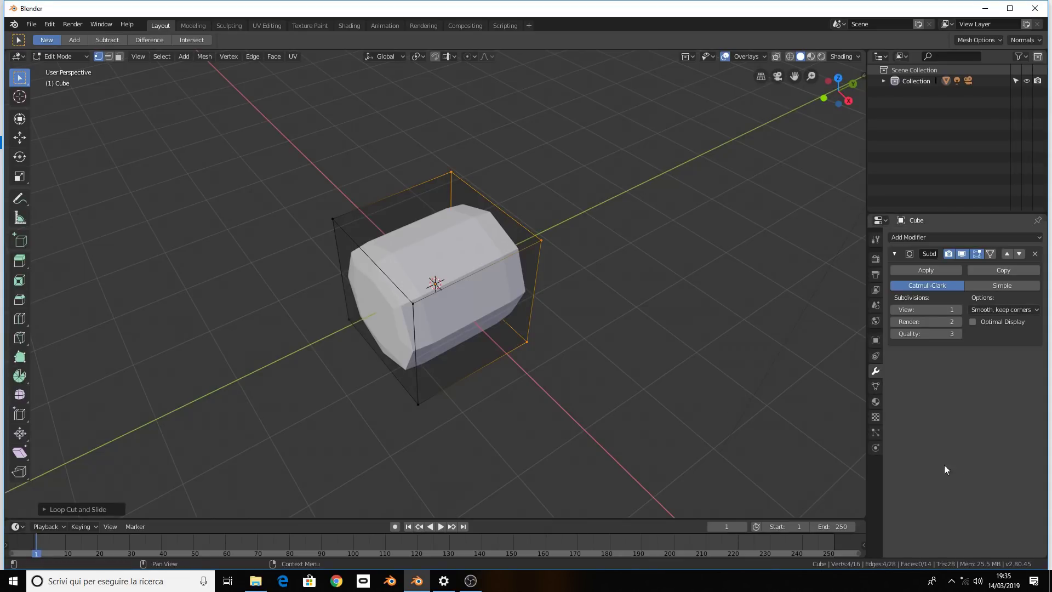
pyautogui.click(958, 310)
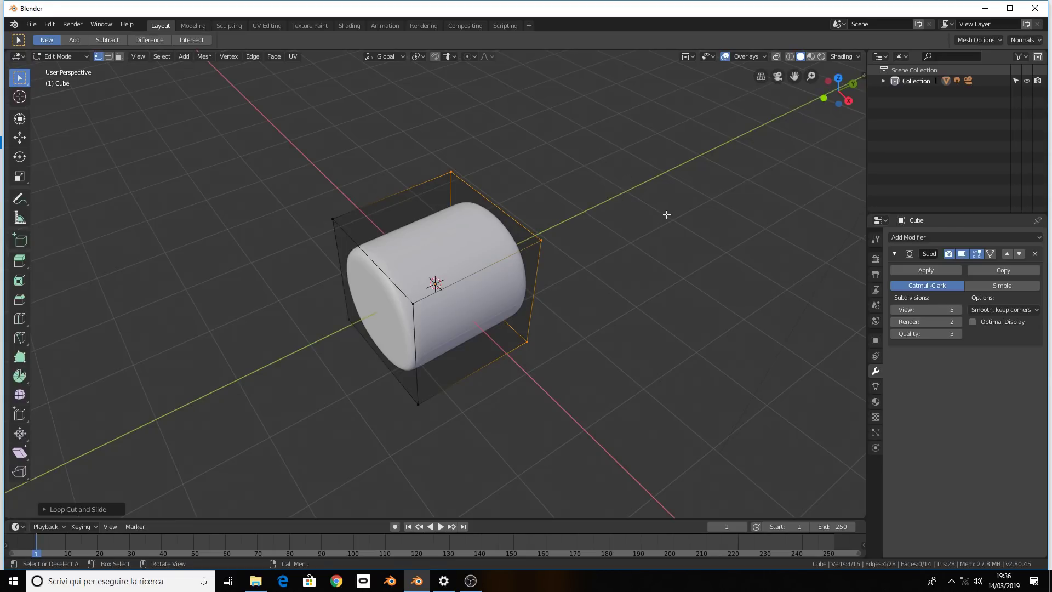
pyautogui.moveTo(656, 209)
pyautogui.mouseDown(button='middle')
pyautogui.moveTo(590, 202)
pyautogui.moveTo(647, 208)
pyautogui.mouseUp(button='middle')
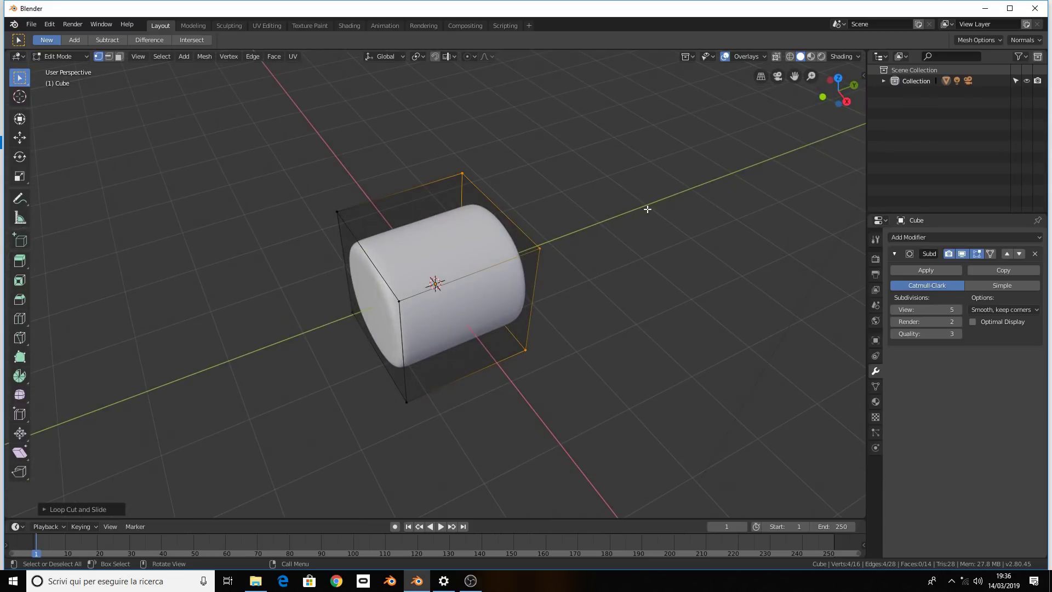
pyautogui.moveTo(683, 282); pyautogui.dragTo(692, 293, button='middle')
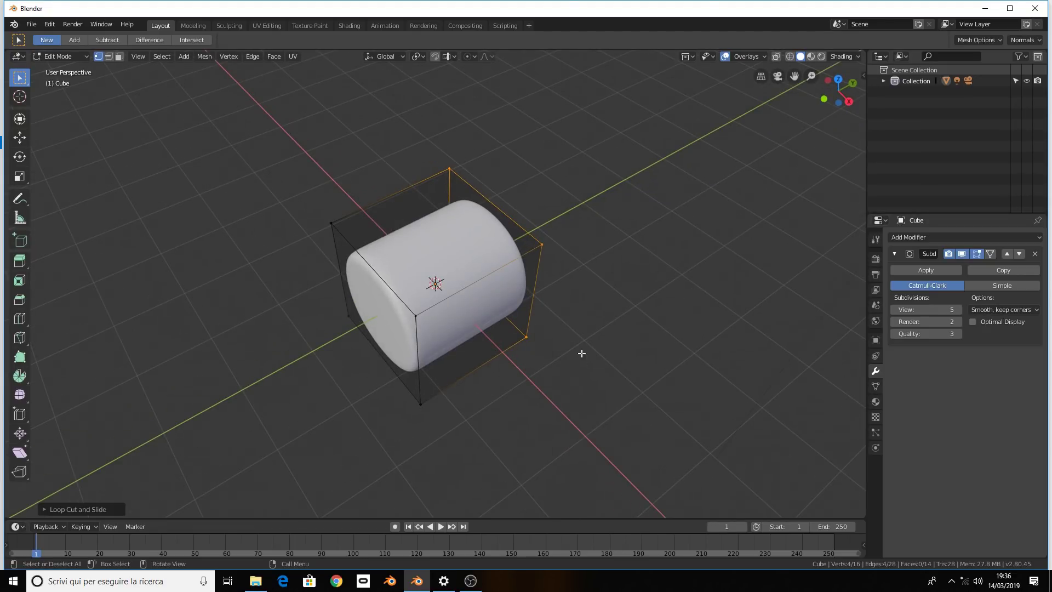
pyautogui.moveTo(581, 354); pyautogui.dragTo(634, 353, button='middle')
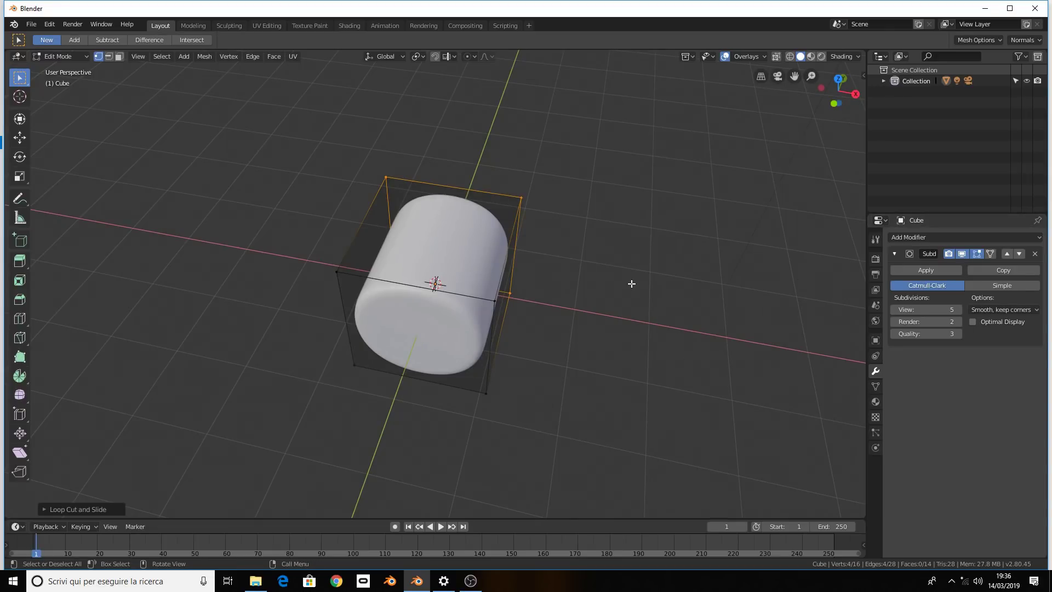
pyautogui.moveTo(632, 283); pyautogui.dragTo(610, 283, button='middle')
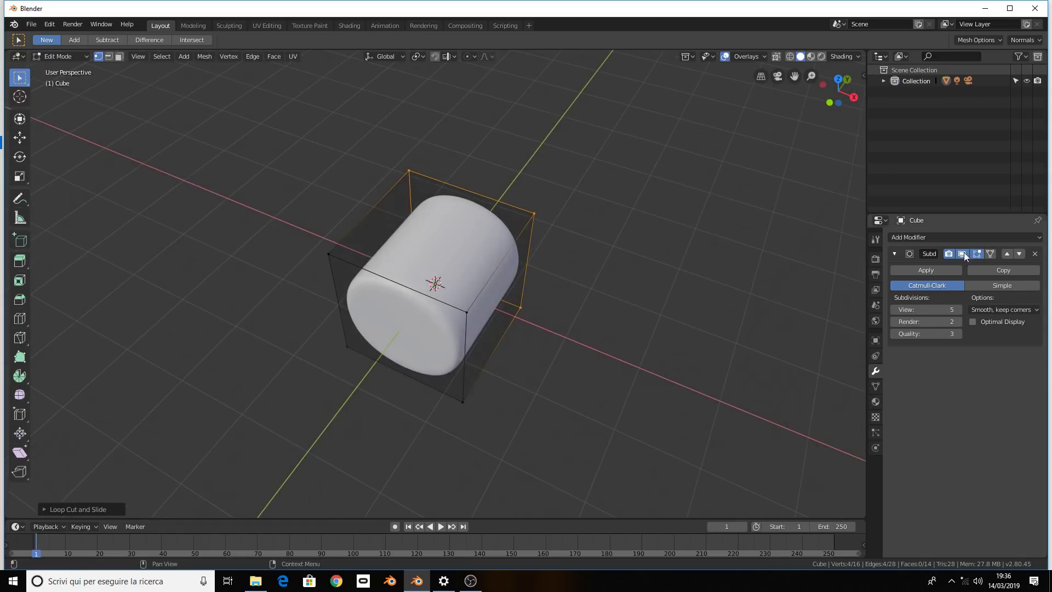
# Remove the Subdivision modifier, return to Object Mode and delete the cube
pyautogui.click(1034, 256)
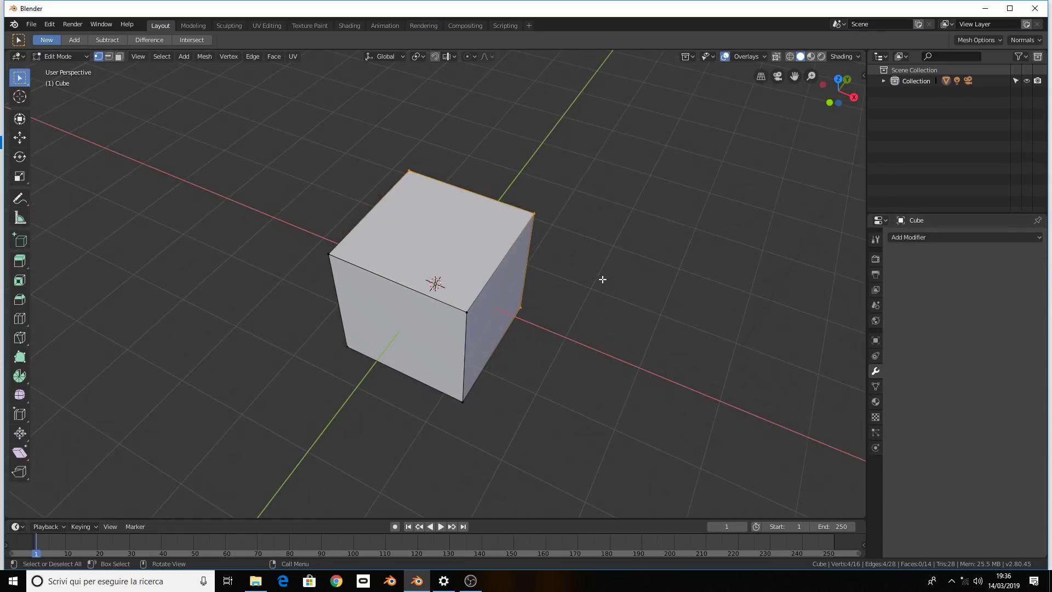
pyautogui.press('Tab')
pyautogui.moveTo(610, 282); pyautogui.dragTo(567, 278, button='middle')
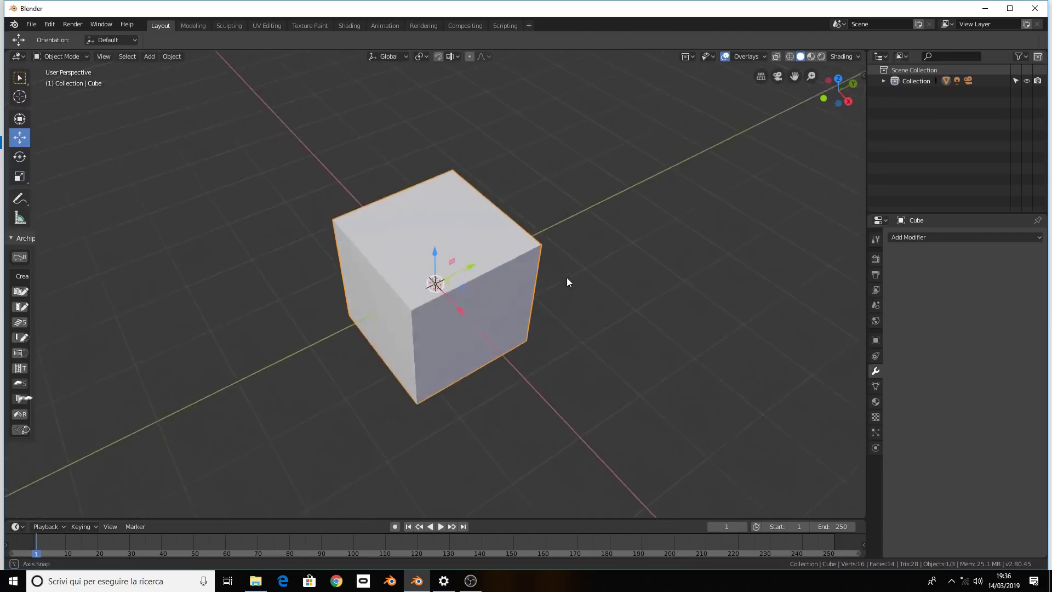
pyautogui.click(893, 238)
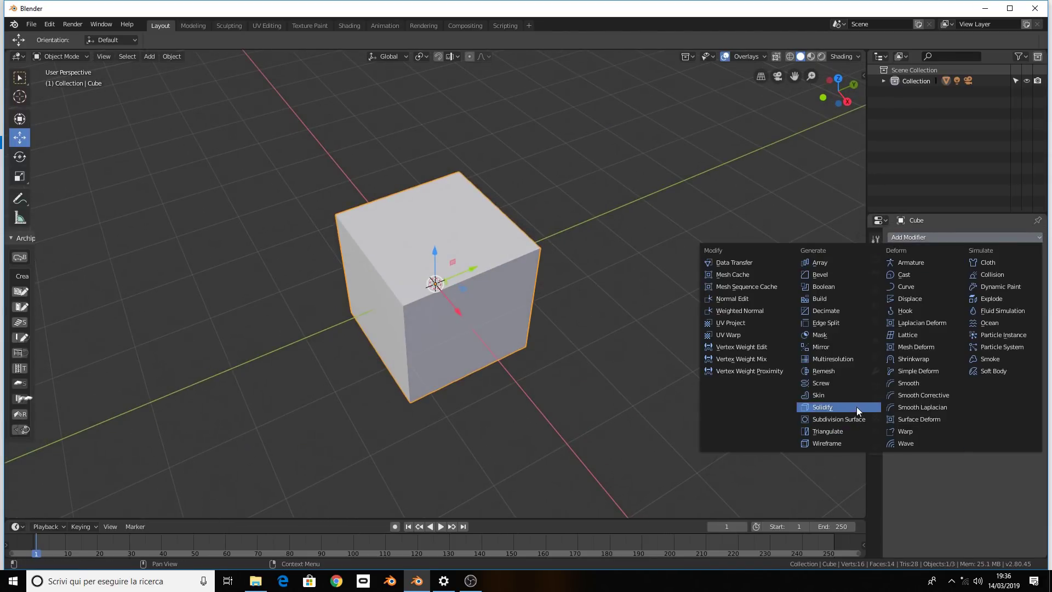
pyautogui.click(425, 287)
pyautogui.rightClick(433, 277)
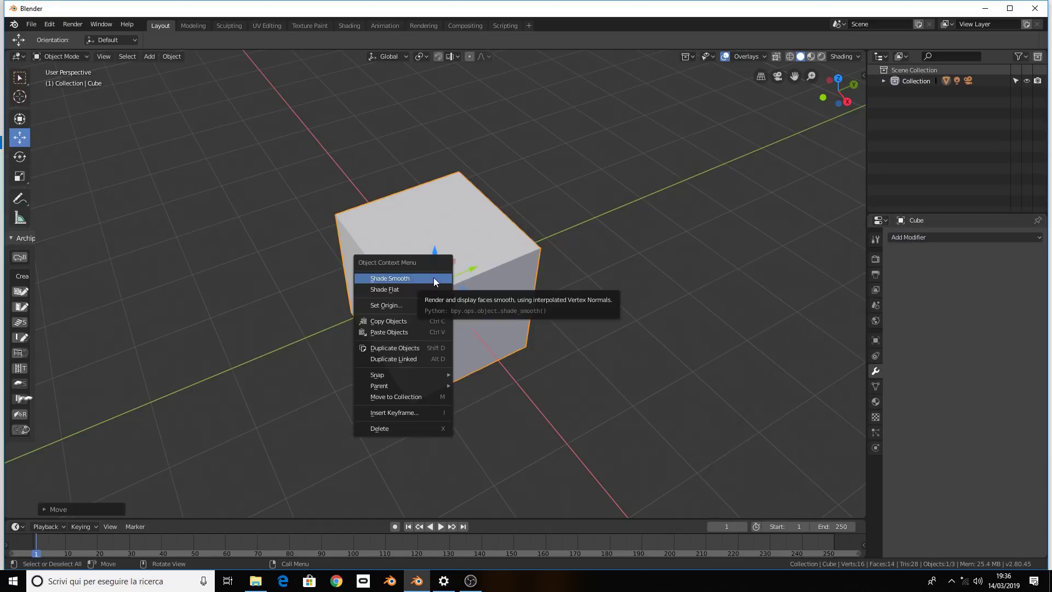
pyautogui.press('x')
# Add a plane and scale it to about double size
pyautogui.hotkey('shift', 'a')
pyautogui.click(468, 278)
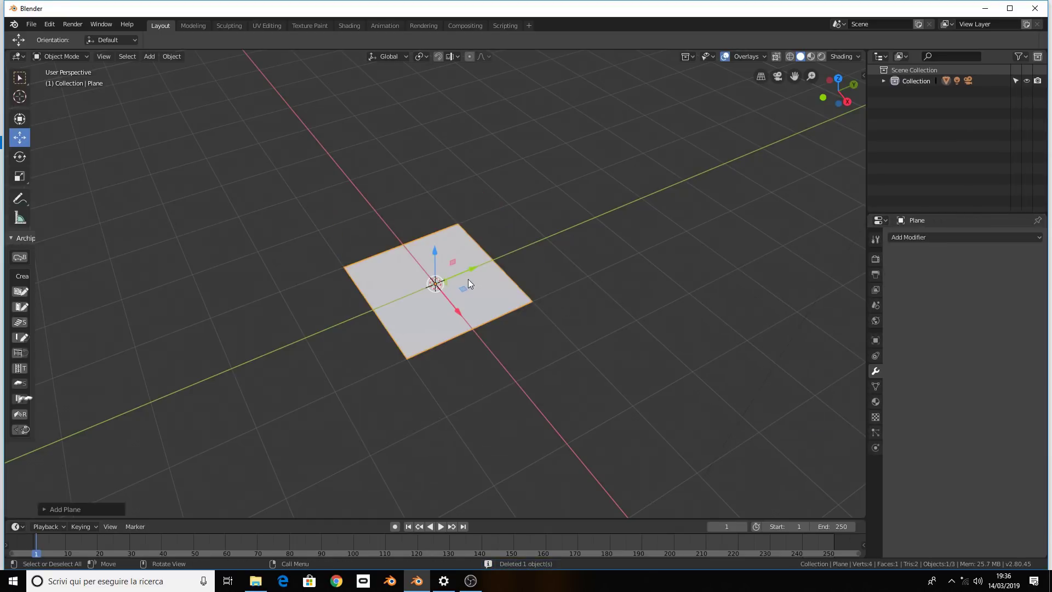
pyautogui.press('s')
pyautogui.click(512, 301)
# Select three of the plane's edges and extrude them up along Z into walls
pyautogui.press('Tab')
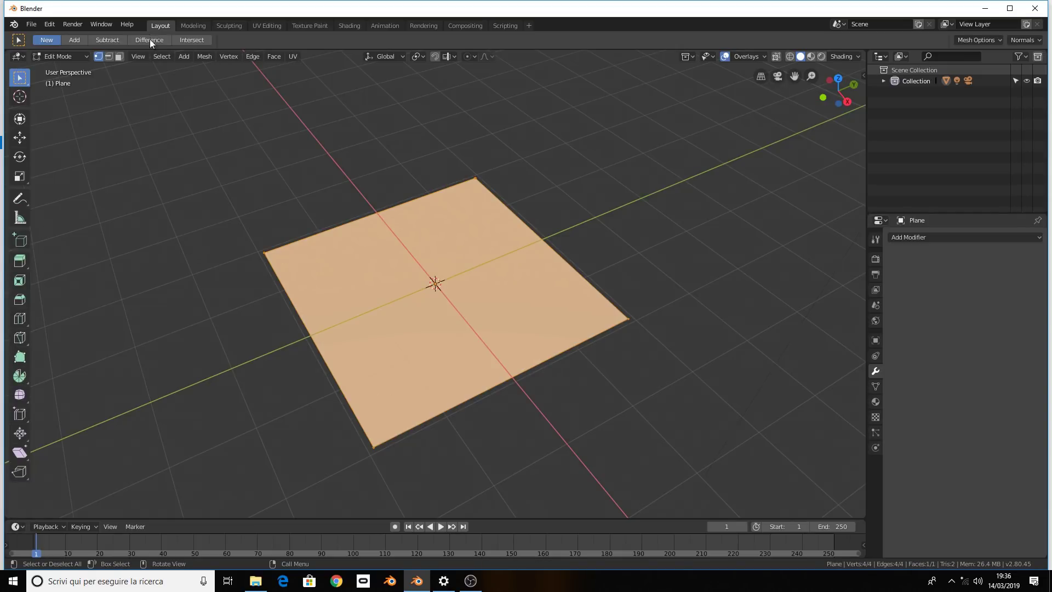
pyautogui.click(108, 56)
pyautogui.click(344, 228)
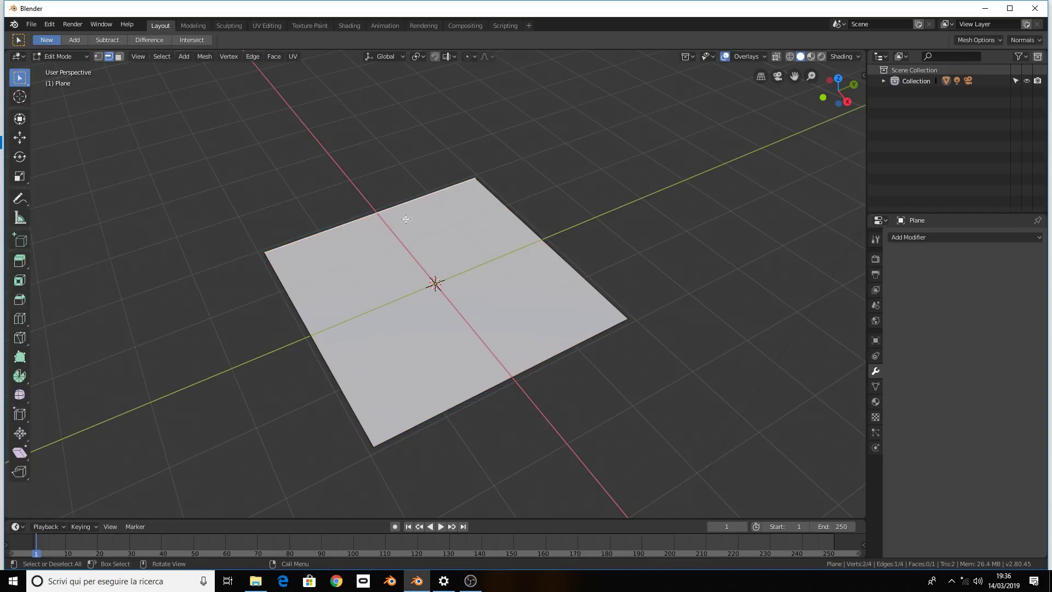
pyautogui.keyDown('shift'); pyautogui.click(493, 213); pyautogui.keyUp('shift')
pyautogui.keyDown('shift'); pyautogui.click(289, 264); pyautogui.keyUp('shift')
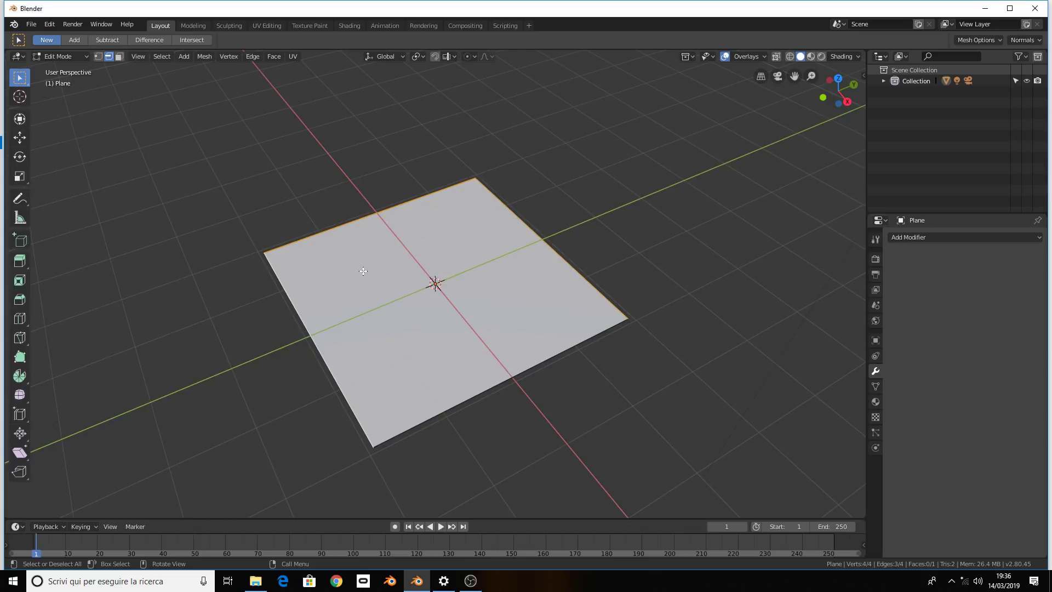
pyautogui.press('e')
pyautogui.press('z')
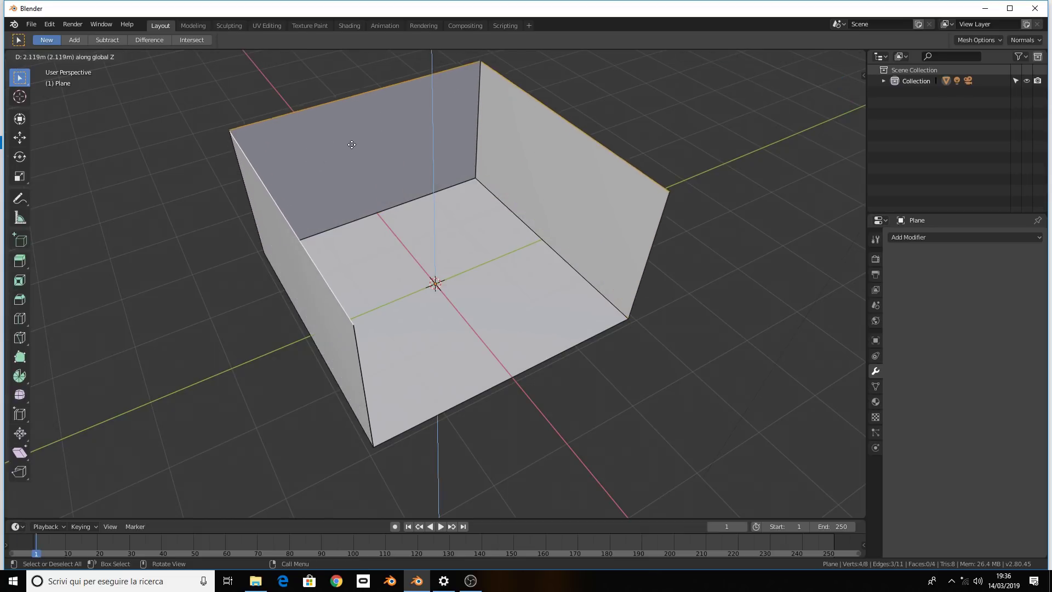
pyautogui.click(356, 157)
pyautogui.moveTo(359, 153); pyautogui.dragTo(274, 152, button='middle')
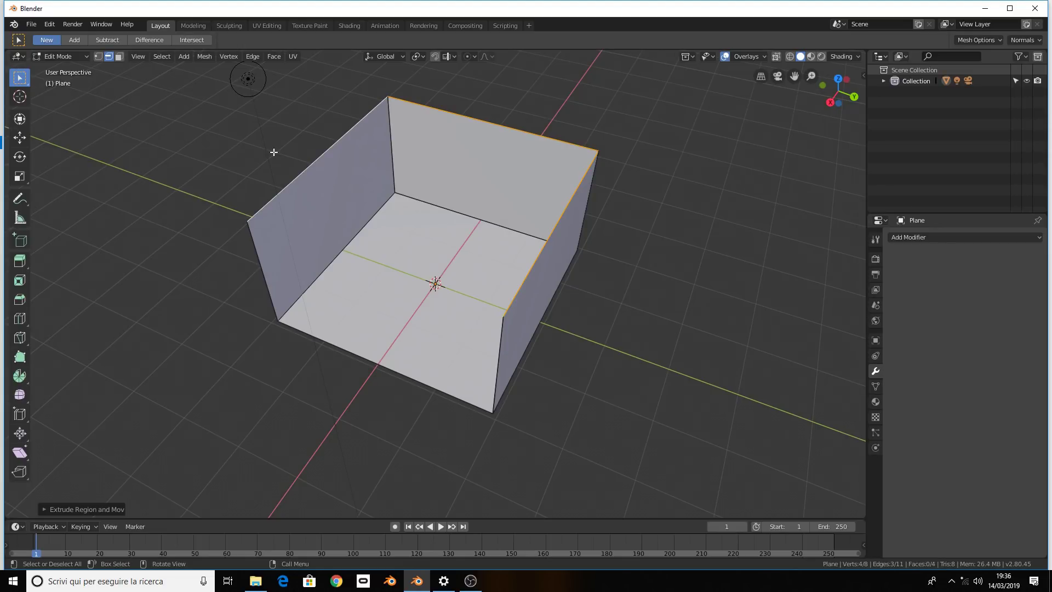
pyautogui.press('Tab')
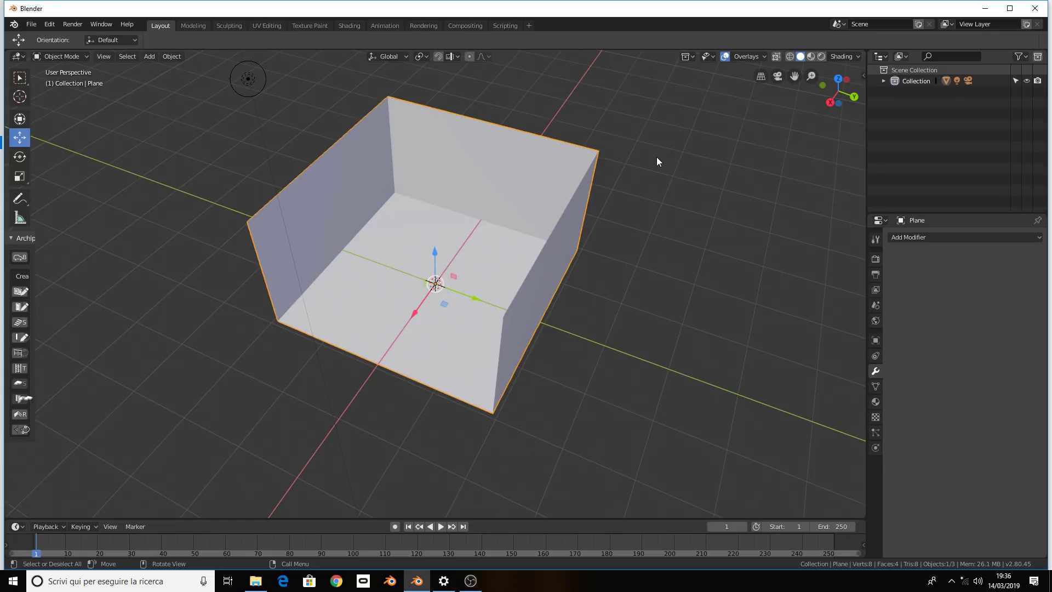
# Orbit and pan around the three-walled box, then open the modifier list for Solidify
pyautogui.click(931, 238)
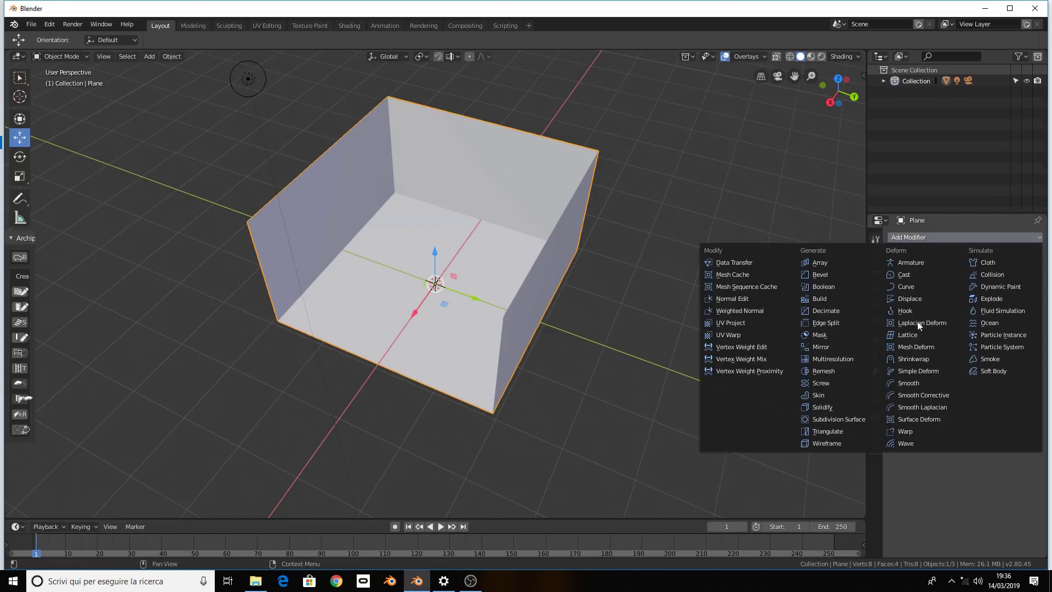
pyautogui.click(628, 297)
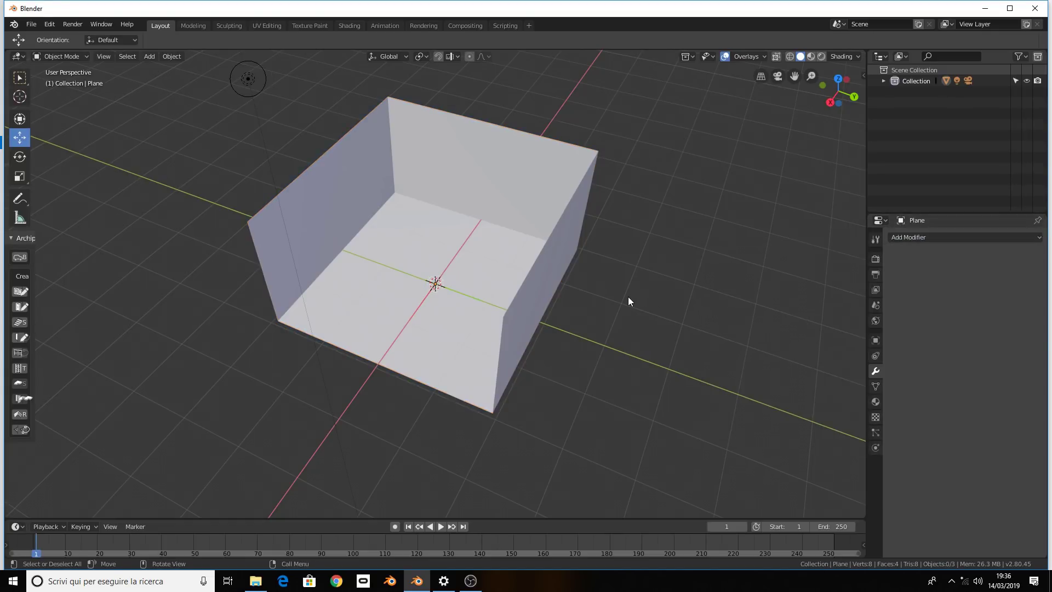
pyautogui.moveTo(601, 276)
pyautogui.mouseDown(button='middle')
pyautogui.moveTo(645, 274)
pyautogui.moveTo(584, 255)
pyautogui.mouseUp(button='middle')
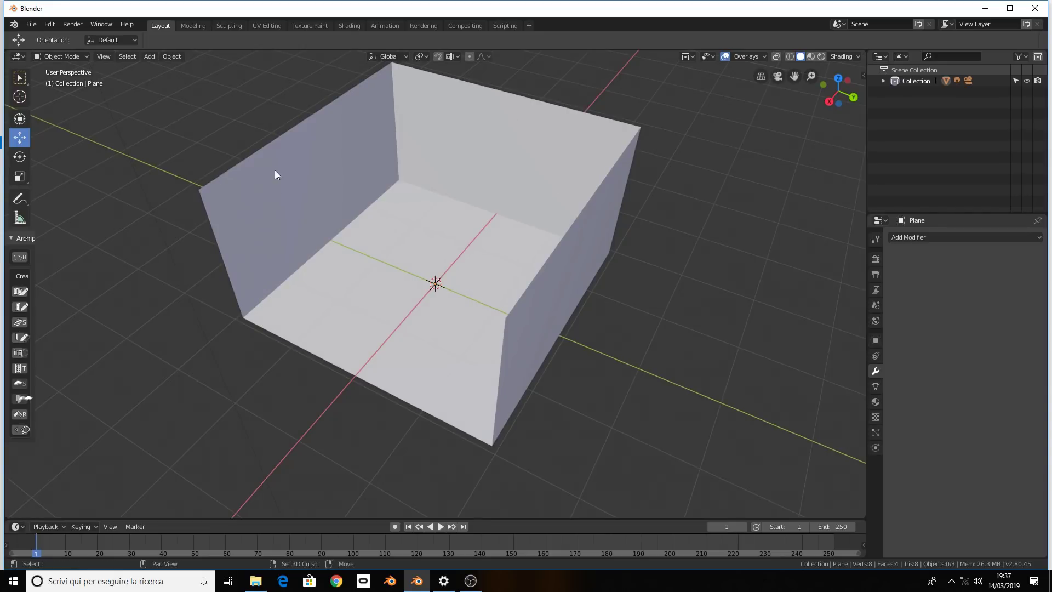
pyautogui.keyDown('shift'); pyautogui.moveTo(275, 170); pyautogui.dragTo(304, 200, button='middle'); pyautogui.keyUp('shift')
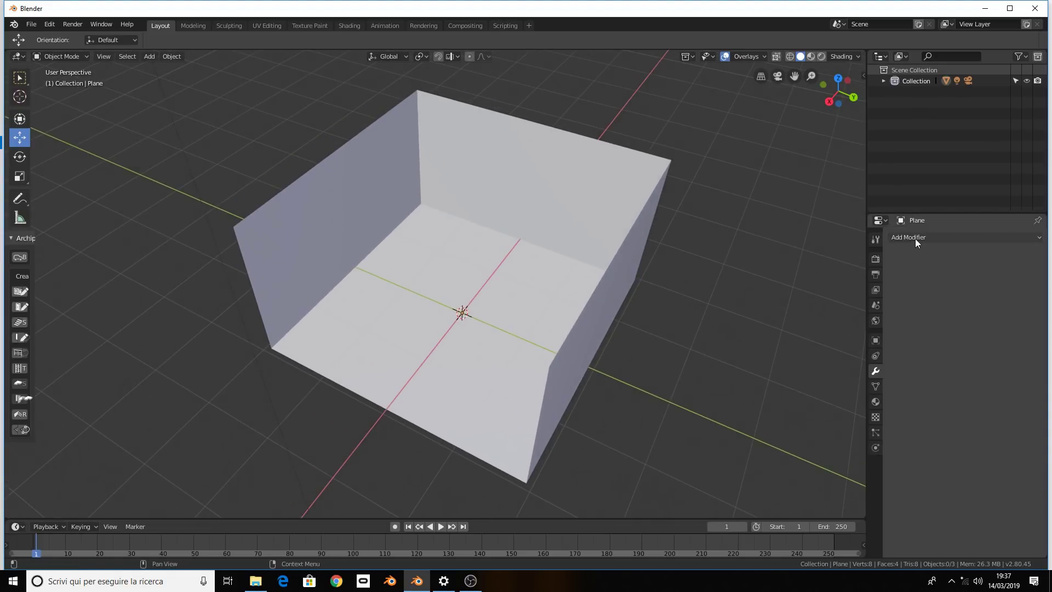
pyautogui.moveTo(466, 258); pyautogui.dragTo(481, 258, button='middle')
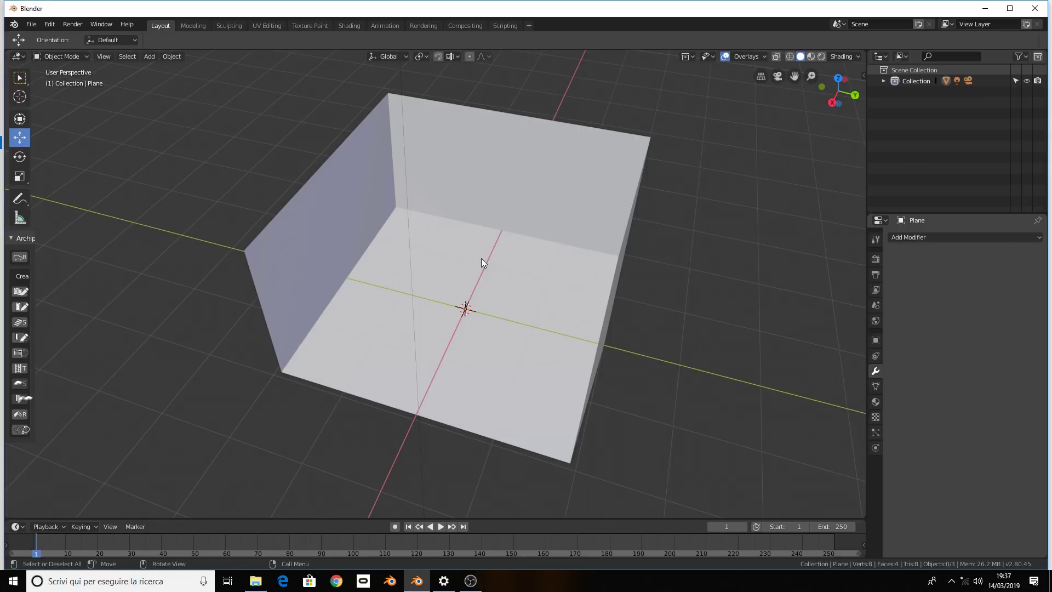
pyautogui.click(993, 233)
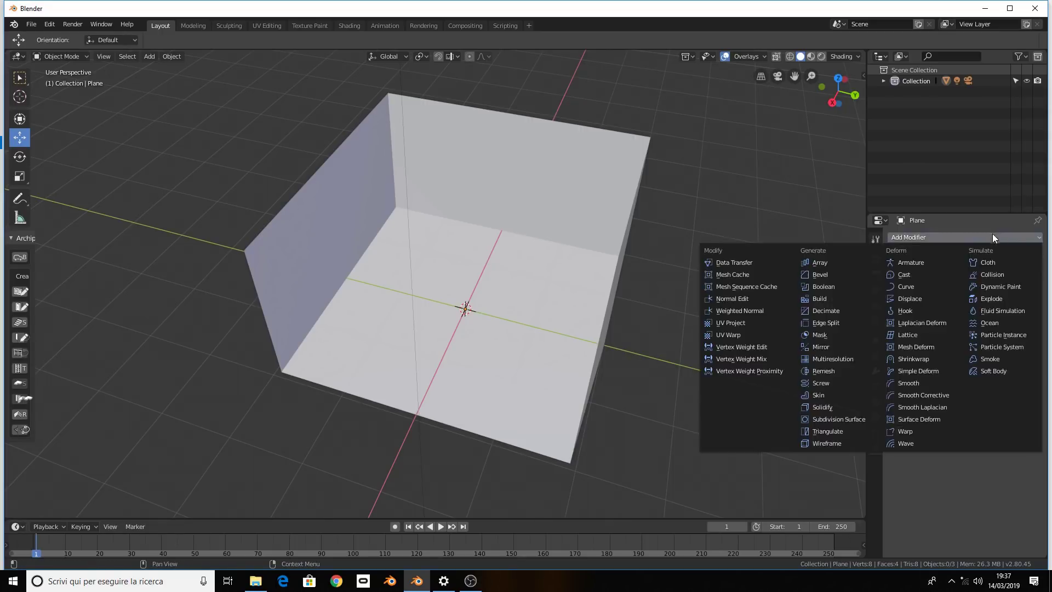
# Add a Solidify modifier to the box and thicken its walls, inspecting from several angles
pyautogui.click(860, 406)
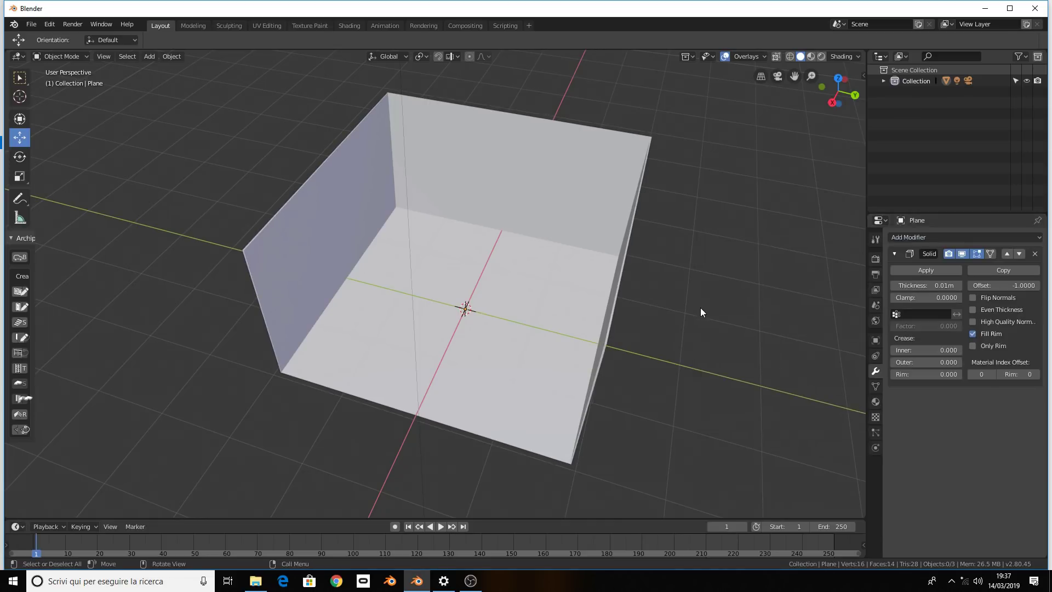
pyautogui.moveTo(700, 307)
pyautogui.mouseDown(button='middle')
pyautogui.moveTo(371, 233)
pyautogui.moveTo(280, 186)
pyautogui.mouseUp(button='middle')
pyautogui.scroll(4, 440, 236)
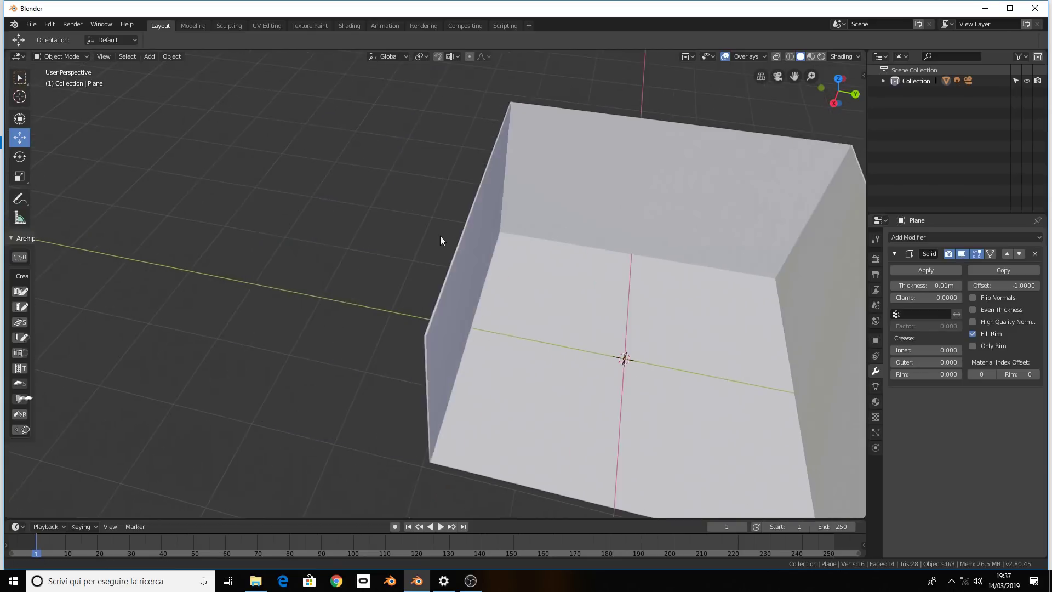
pyautogui.scroll(3, 448, 239)
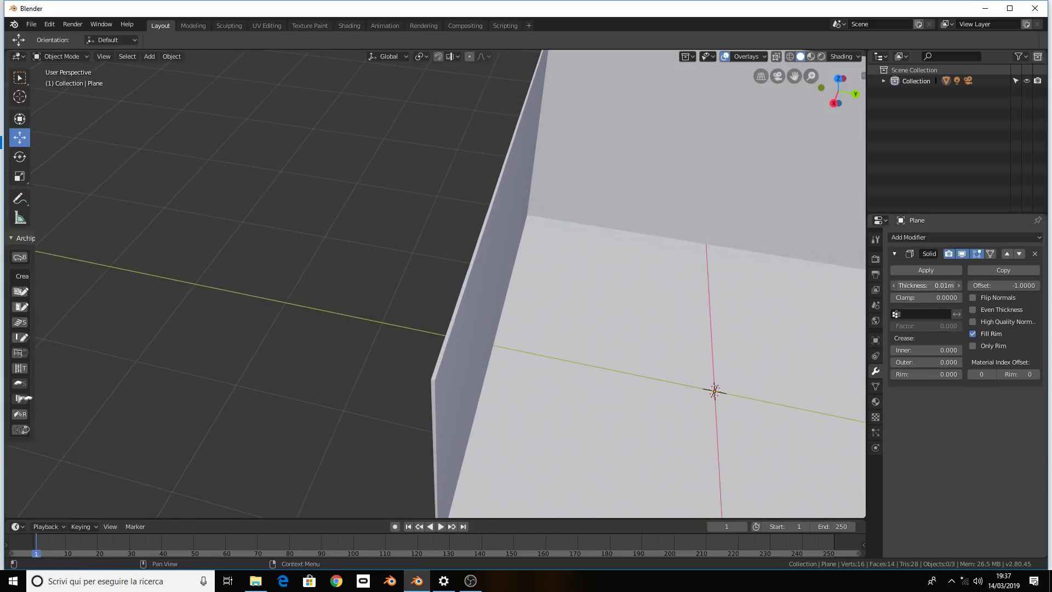
pyautogui.moveTo(926, 286)
pyautogui.mouseDown()
pyautogui.moveTo(956, 286)
pyautogui.moveTo(926, 286)
pyautogui.mouseUp()
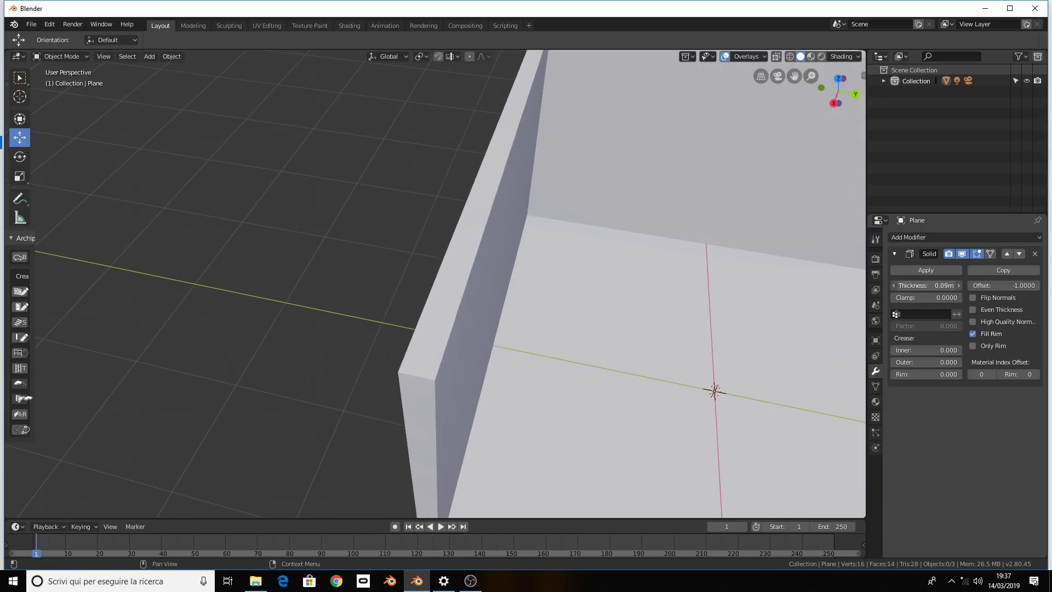
pyautogui.scroll(-5, 614, 278)
pyautogui.moveTo(613, 278)
pyautogui.mouseDown(button='middle')
pyautogui.moveTo(580, 273)
pyautogui.moveTo(539, 206)
pyautogui.moveTo(558, 217)
pyautogui.mouseUp(button='middle')
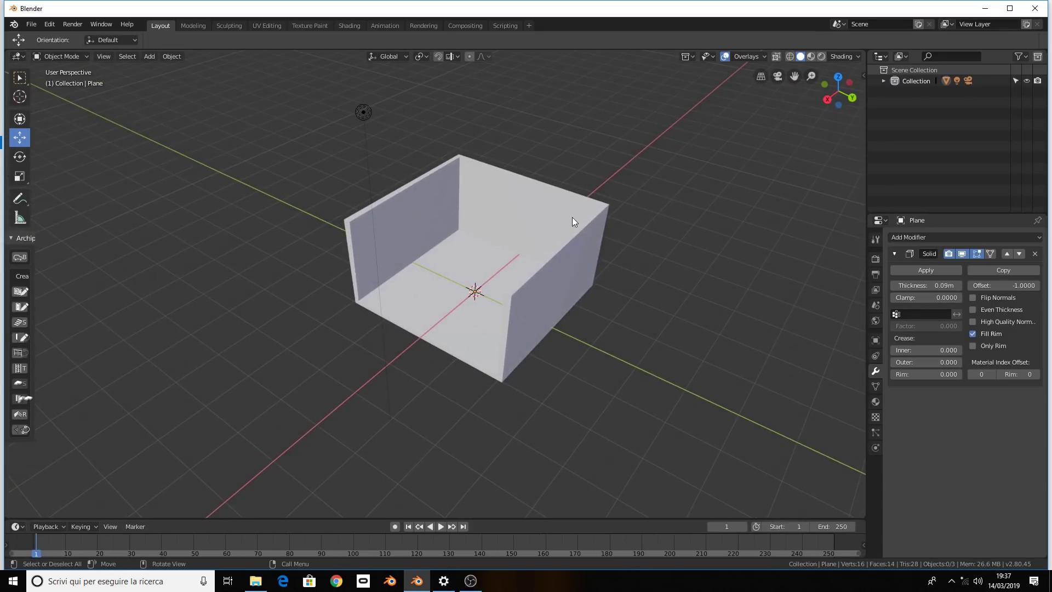
pyautogui.click(572, 217)
pyautogui.keyDown('shift'); pyautogui.click(531, 218); pyautogui.keyUp('shift')
pyautogui.scroll(1, 550, 213)
pyautogui.scroll(-2, 560, 211)
pyautogui.scroll(2, 548, 192)
pyautogui.moveTo(544, 186); pyautogui.dragTo(559, 214, button='middle')
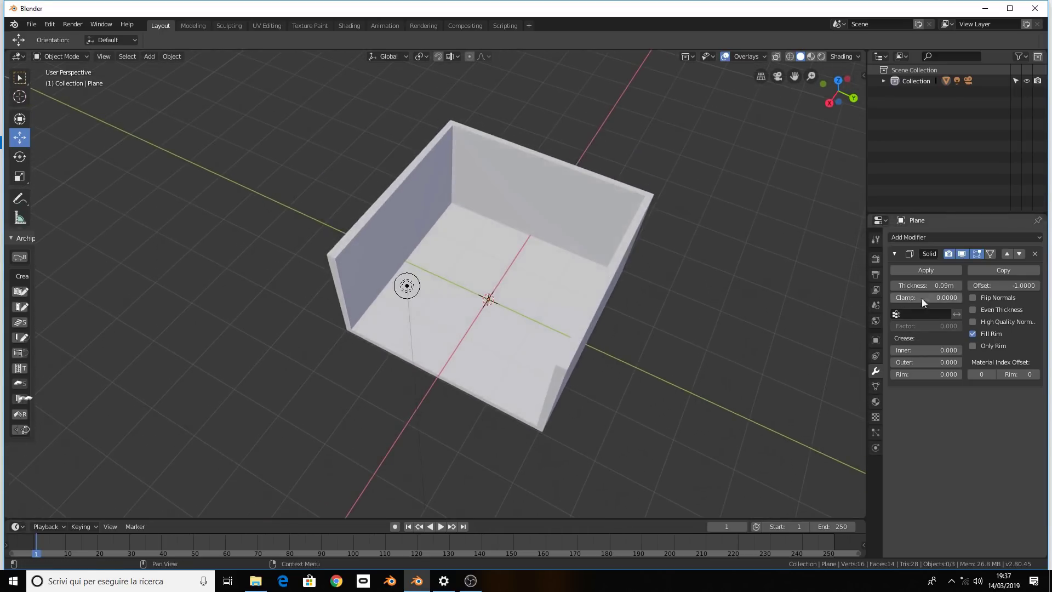
# Thicken the box walls to 0.22m and apply the Solidify modifier permanently
pyautogui.click(517, 243)
pyautogui.moveTo(926, 285)
pyautogui.mouseDown()
pyautogui.moveTo(972, 285)
pyautogui.moveTo(935, 285)
pyautogui.mouseUp()
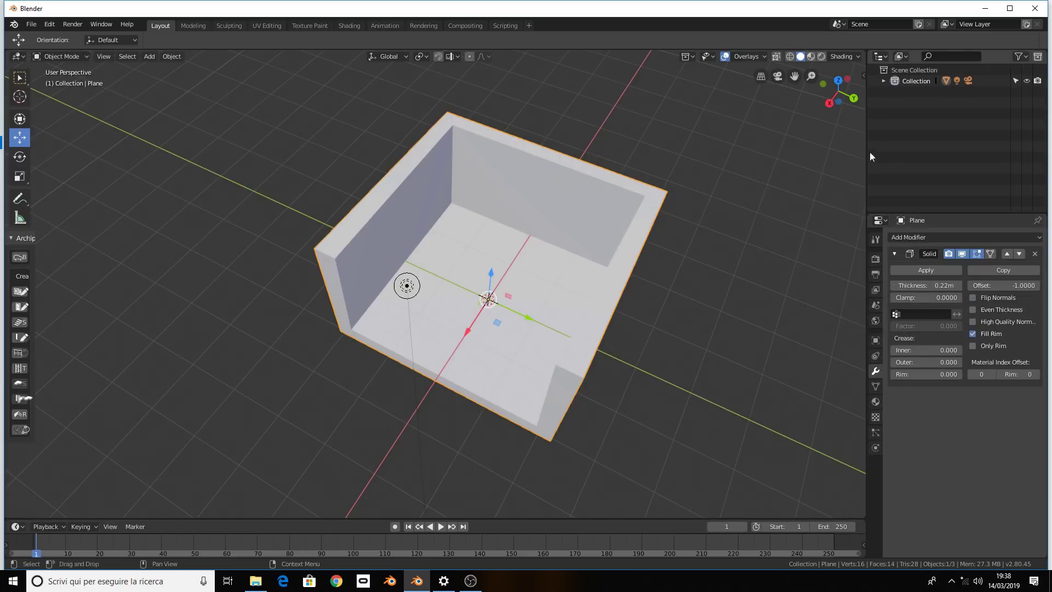
pyautogui.moveTo(742, 230); pyautogui.dragTo(716, 205, button='middle')
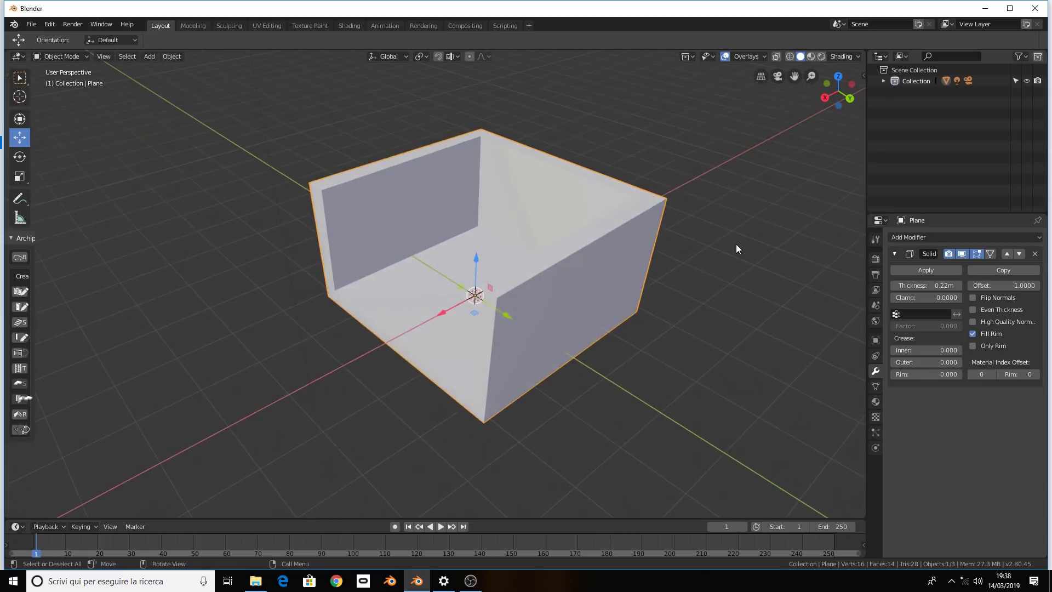
pyautogui.moveTo(740, 252); pyautogui.dragTo(713, 225, button='middle')
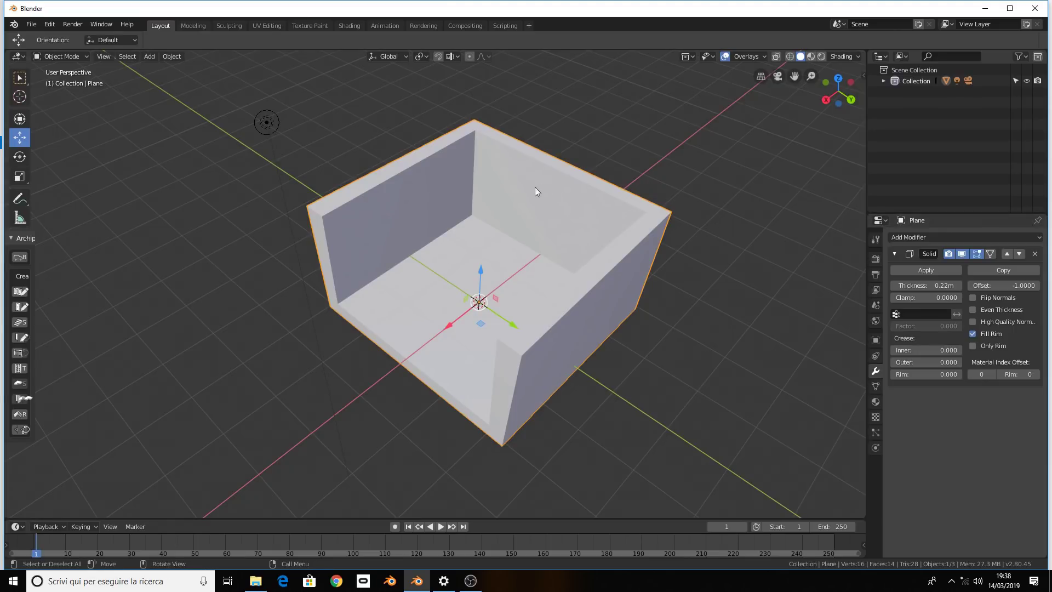
pyautogui.moveTo(519, 193); pyautogui.dragTo(518, 195, button='middle')
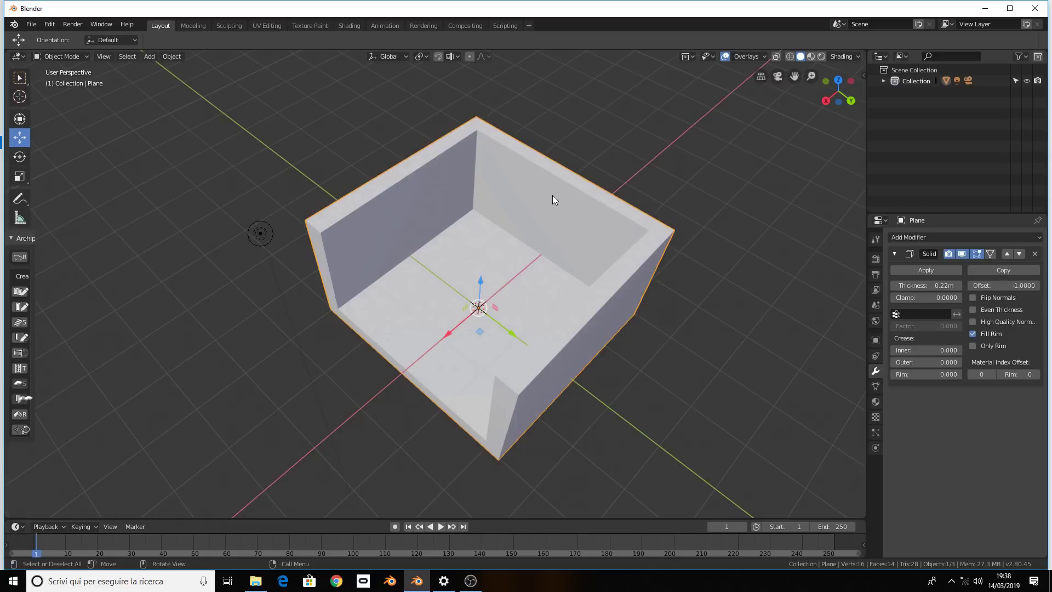
pyautogui.click(902, 270)
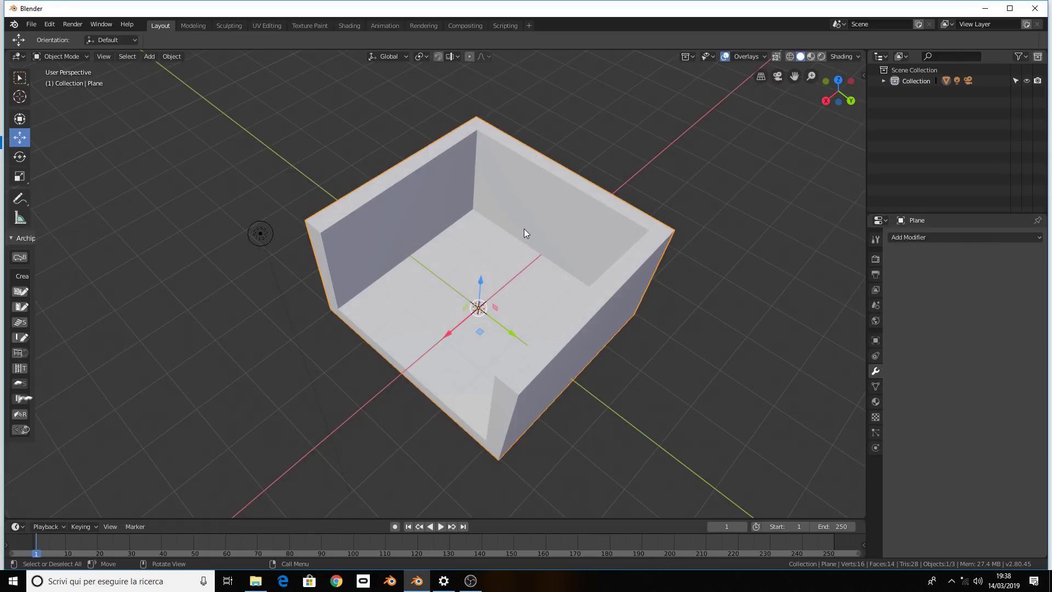
# In Edit Mode on the box, select the edge loop along the walls' top rim
pyautogui.press('Tab')
pyautogui.moveTo(524, 227); pyautogui.dragTo(534, 216, button='middle')
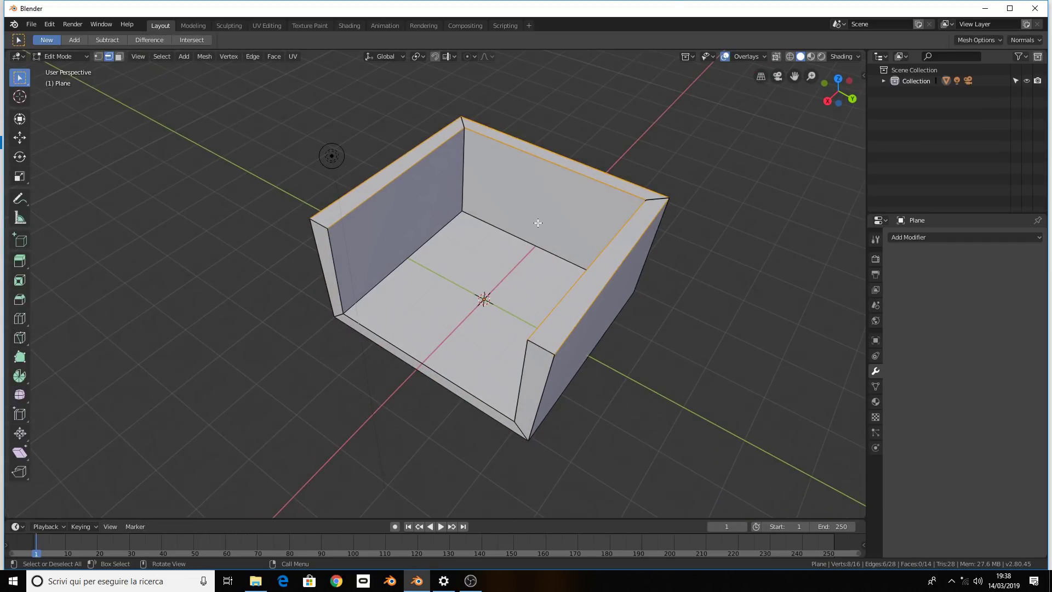
pyautogui.click(653, 217)
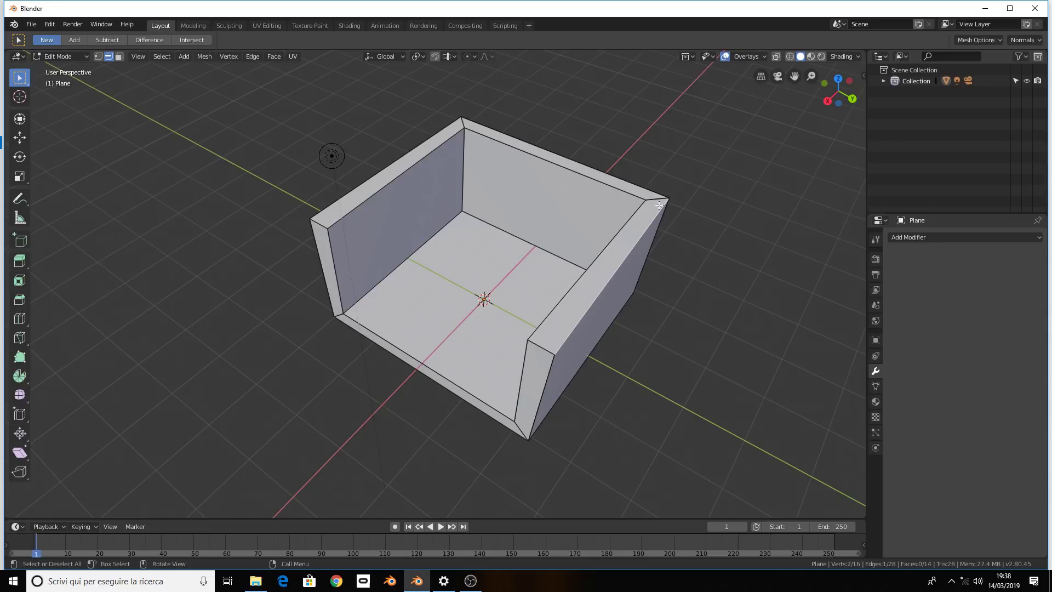
pyautogui.click(737, 265)
pyautogui.moveTo(688, 223); pyautogui.dragTo(681, 220, button='middle')
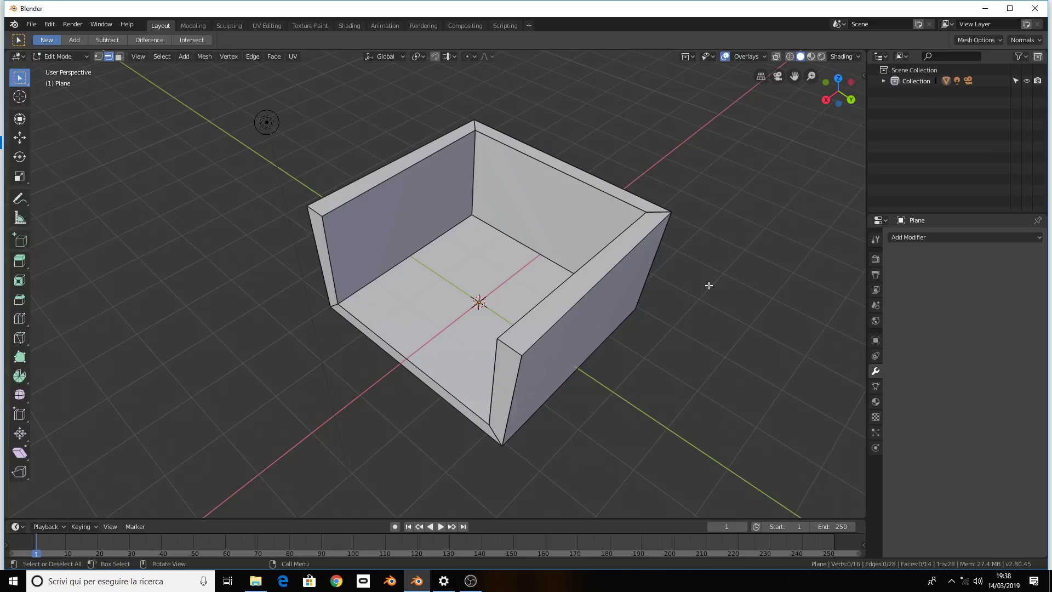
pyautogui.scroll(-2, 606, 280)
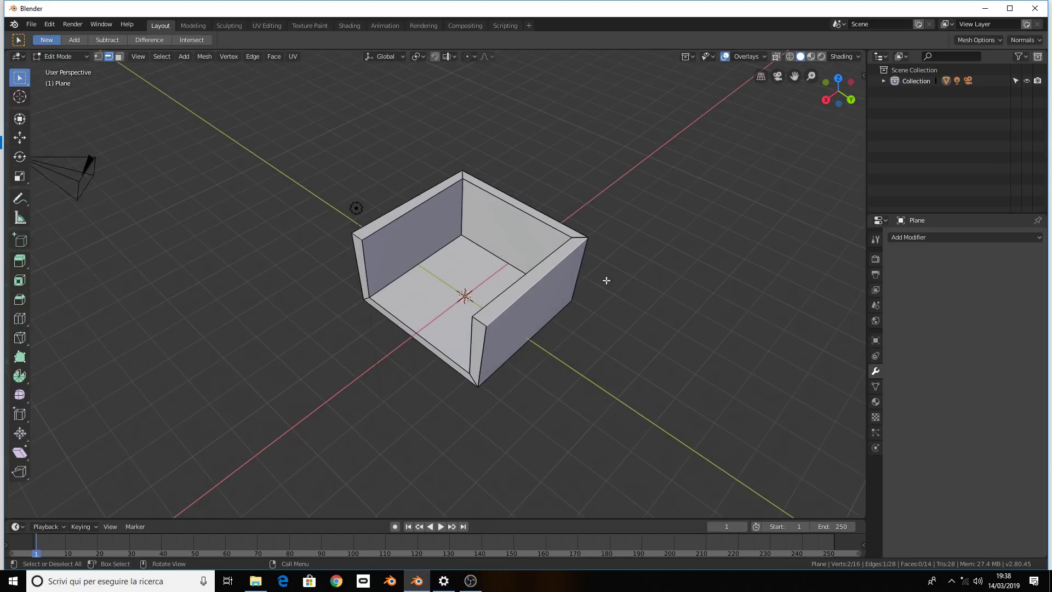
pyautogui.hotkey('ctrl', 'z')
pyautogui.hotkey('ctrl', 'z')
pyautogui.hotkey('ctrl', 'z')
pyautogui.hotkey('ctrl', 'z')
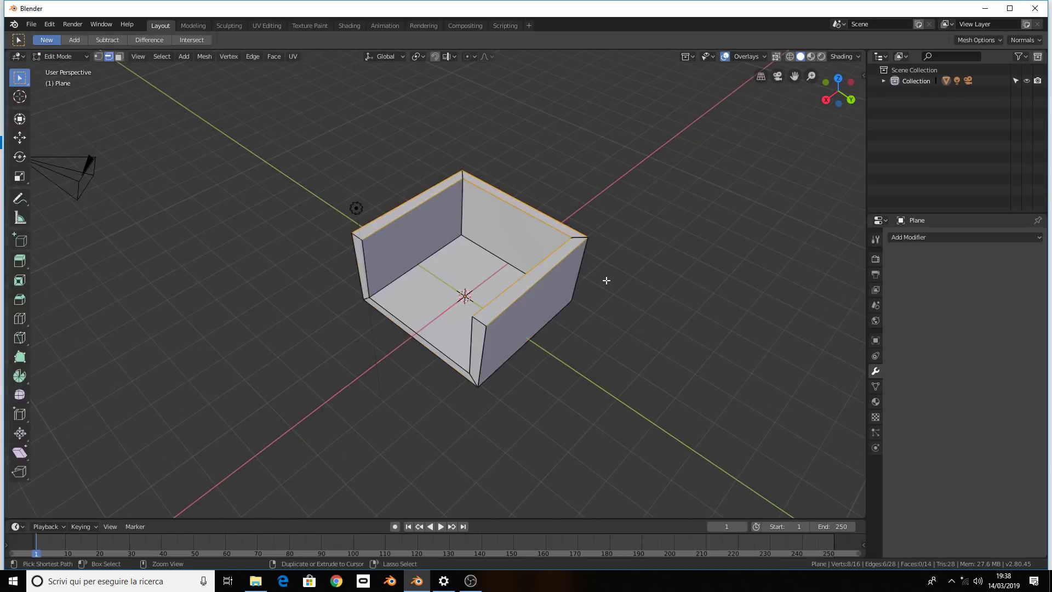
pyautogui.hotkey('ctrl', 'z')
pyautogui.hotkey('ctrl', 'z')
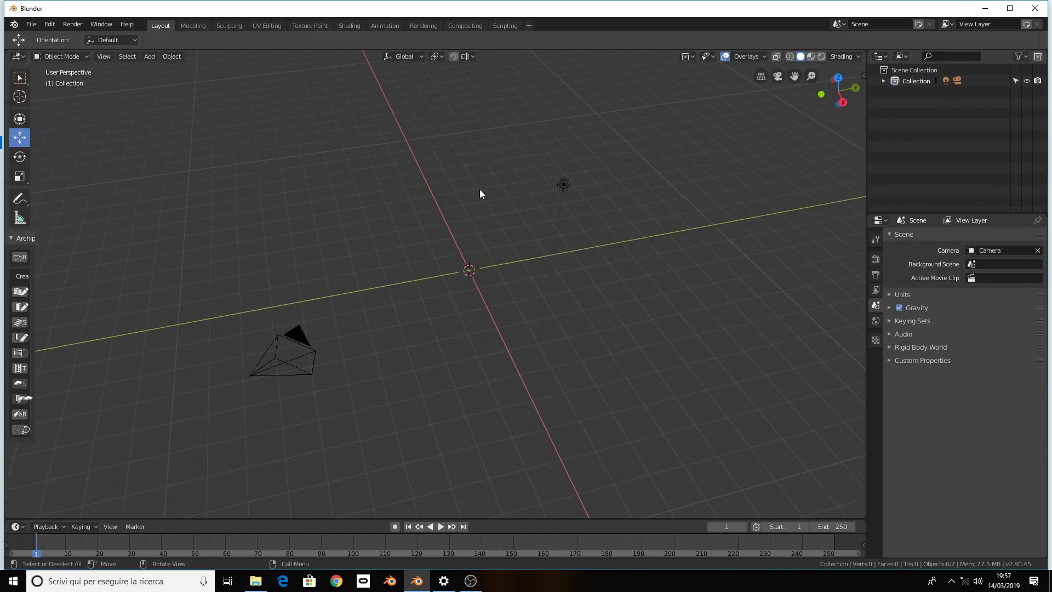
# Add a Suzanne monkey mesh at the origin and scale it up
pyautogui.hotkey('shift', 'a')
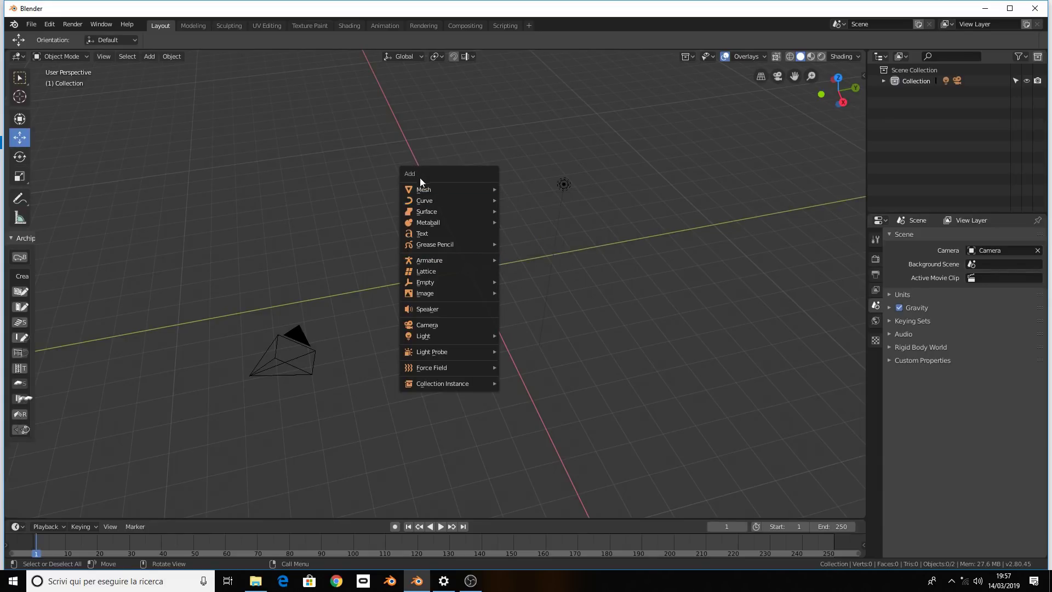
pyautogui.click(532, 292)
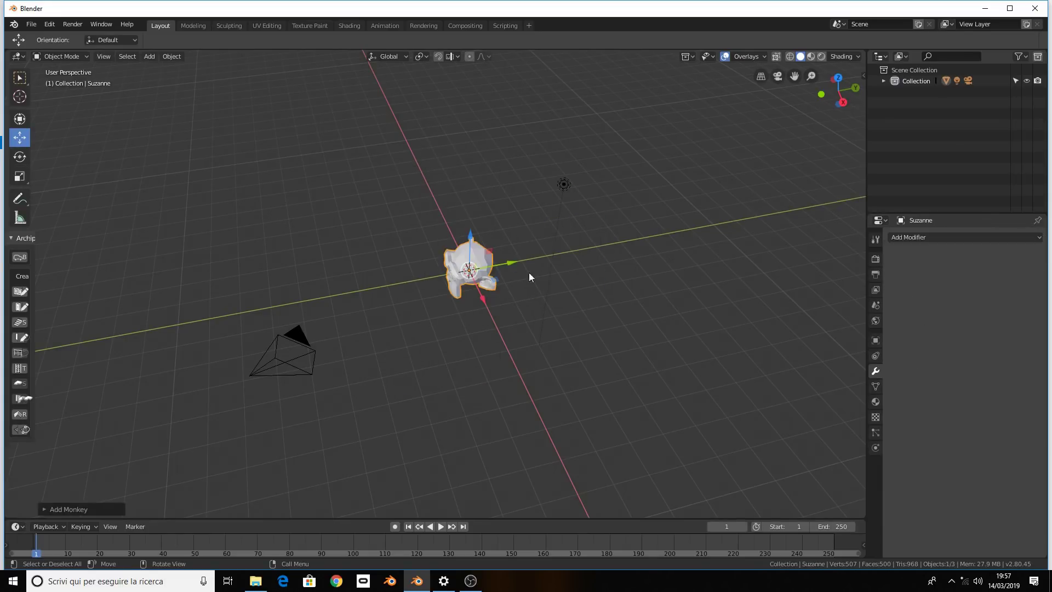
pyautogui.press('s')
pyautogui.click(546, 303)
# Give the monkey a Wireframe modifier
pyautogui.moveTo(546, 303); pyautogui.dragTo(593, 280, button='middle')
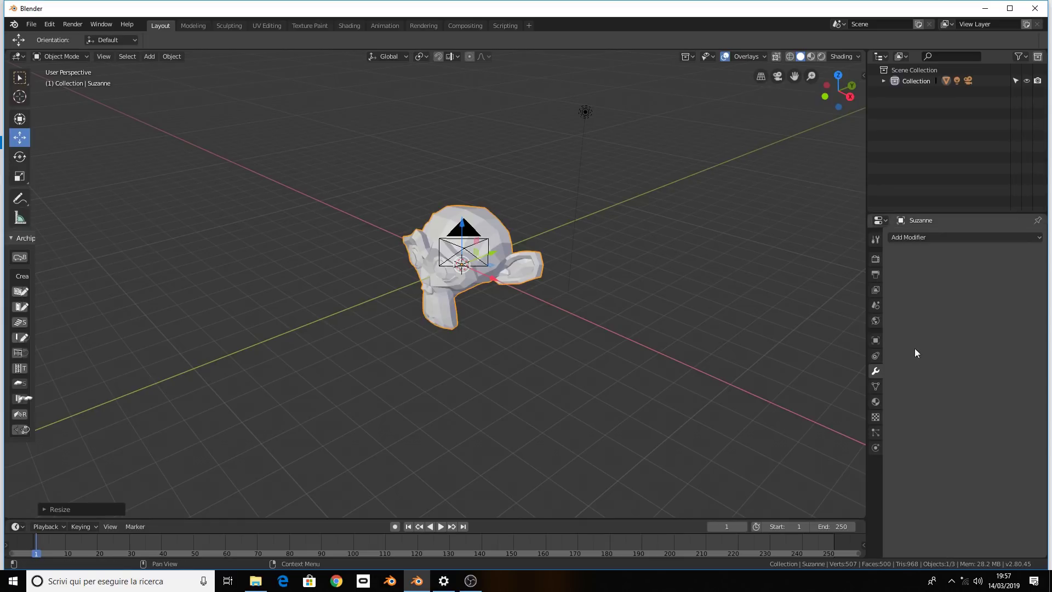
pyautogui.click(919, 238)
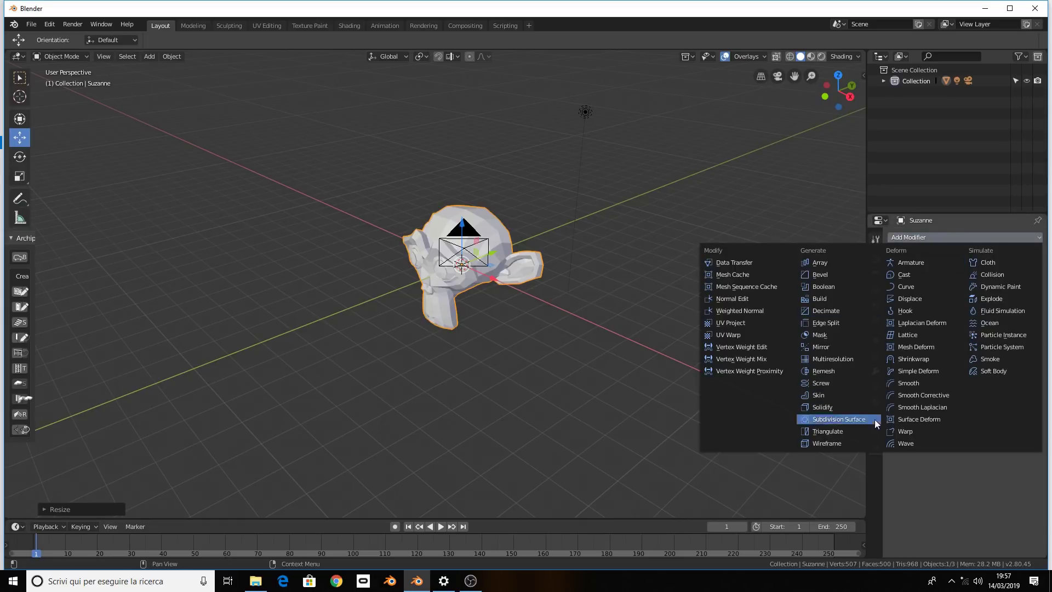
pyautogui.click(869, 443)
# Thin the monkey's wireframe to 0.012m and orbit to a front view
pyautogui.scroll(3, 635, 284)
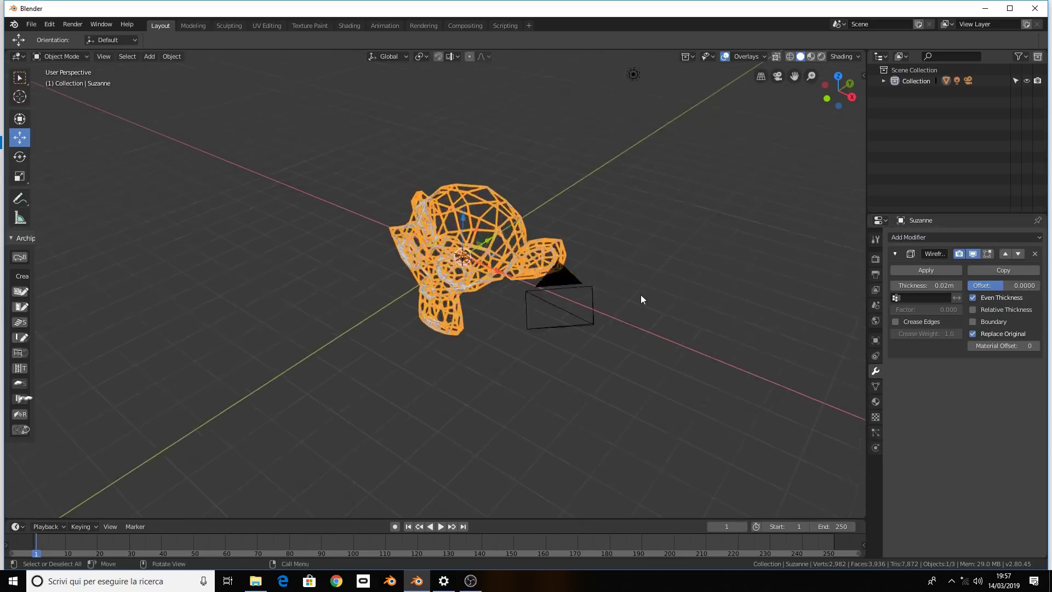
pyautogui.scroll(2, 640, 291)
pyautogui.scroll(1, 631, 252)
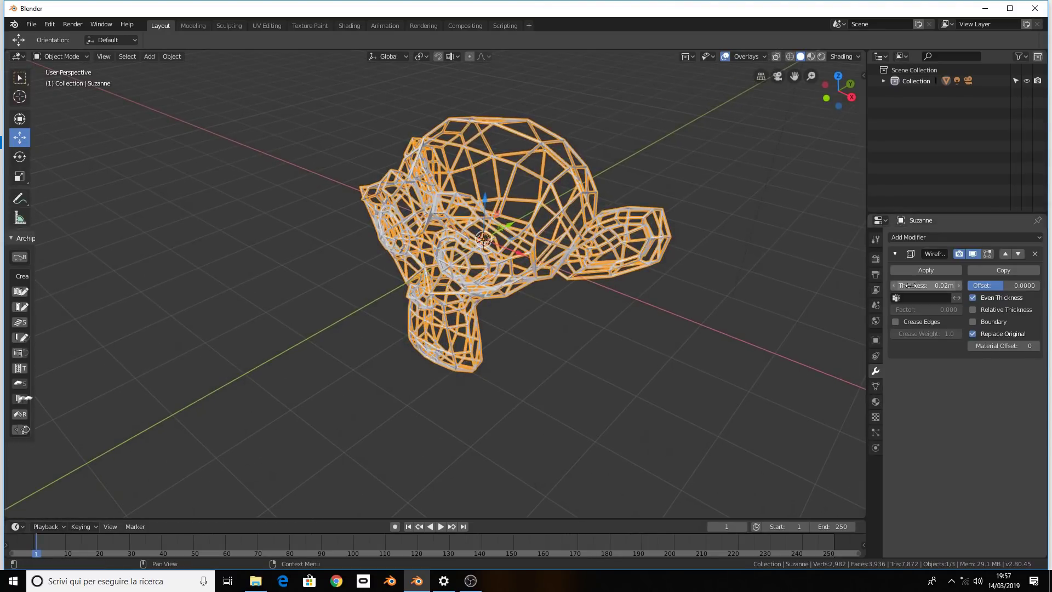
pyautogui.moveTo(926, 285); pyautogui.dragTo(910, 285)
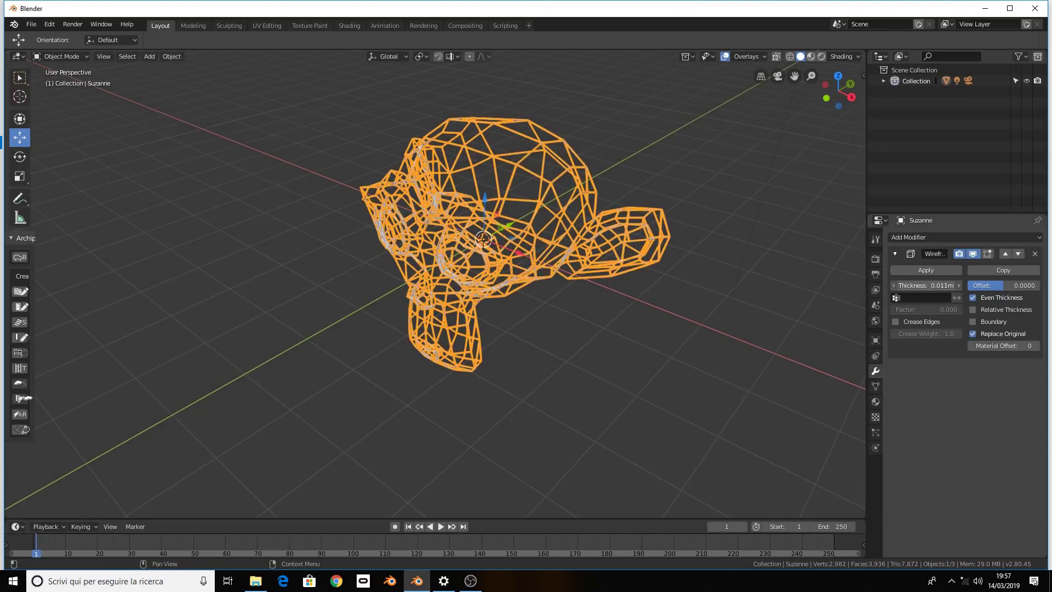
pyautogui.click(758, 296)
pyautogui.moveTo(758, 295)
pyautogui.mouseDown(button='middle')
pyautogui.moveTo(748, 283)
pyautogui.moveTo(845, 277)
pyautogui.mouseUp(button='middle')
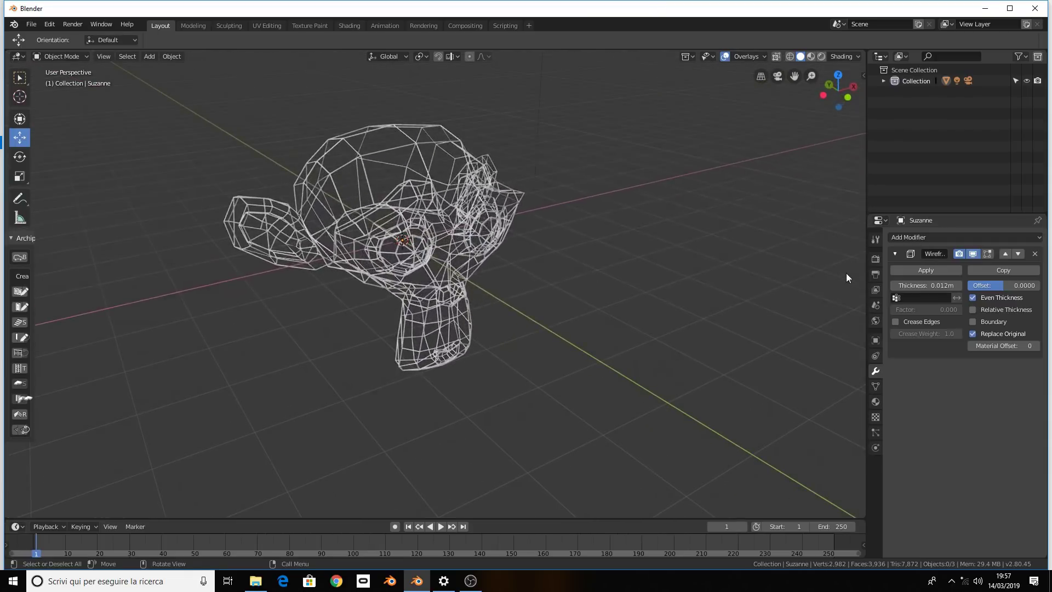
pyautogui.moveTo(804, 250); pyautogui.dragTo(732, 257, button='middle')
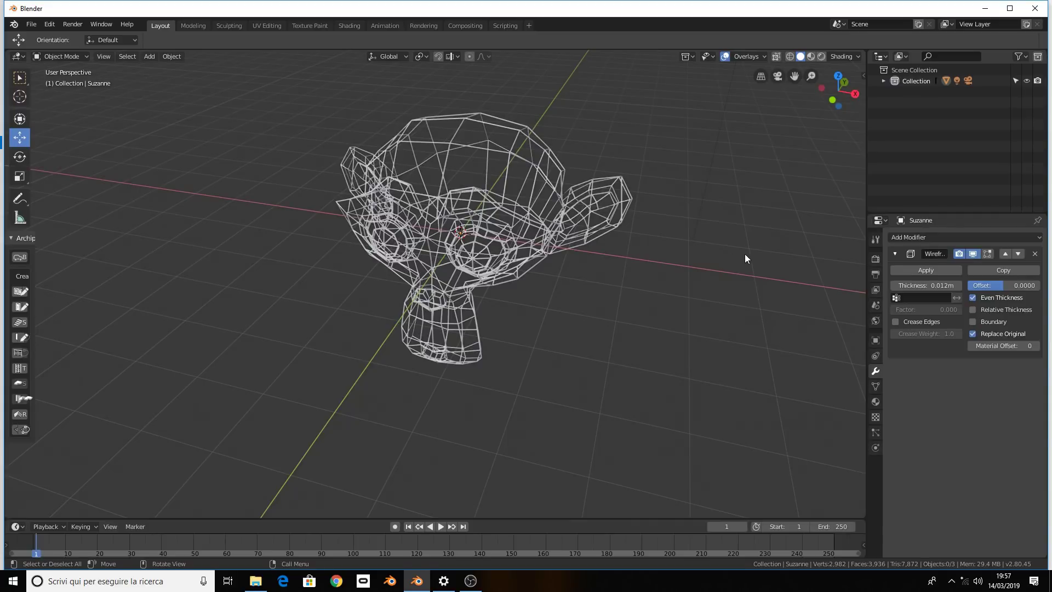
# Set the wireframe thickness to 0.018m via 0.002m, inspect it, then delete the monkey
pyautogui.moveTo(926, 285); pyautogui.dragTo(909, 286)
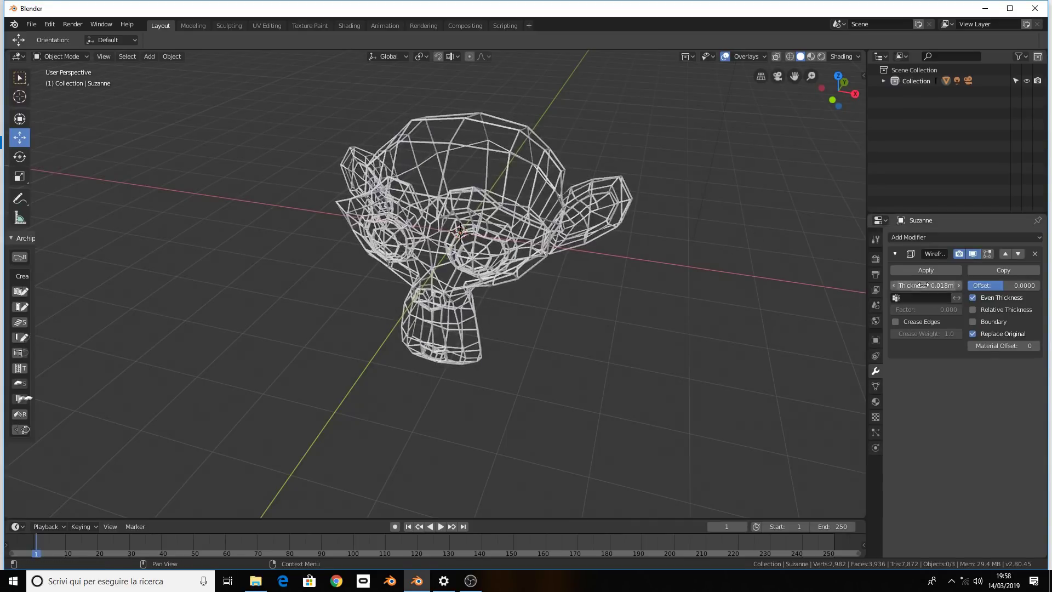
pyautogui.moveTo(909, 285); pyautogui.dragTo(932, 286)
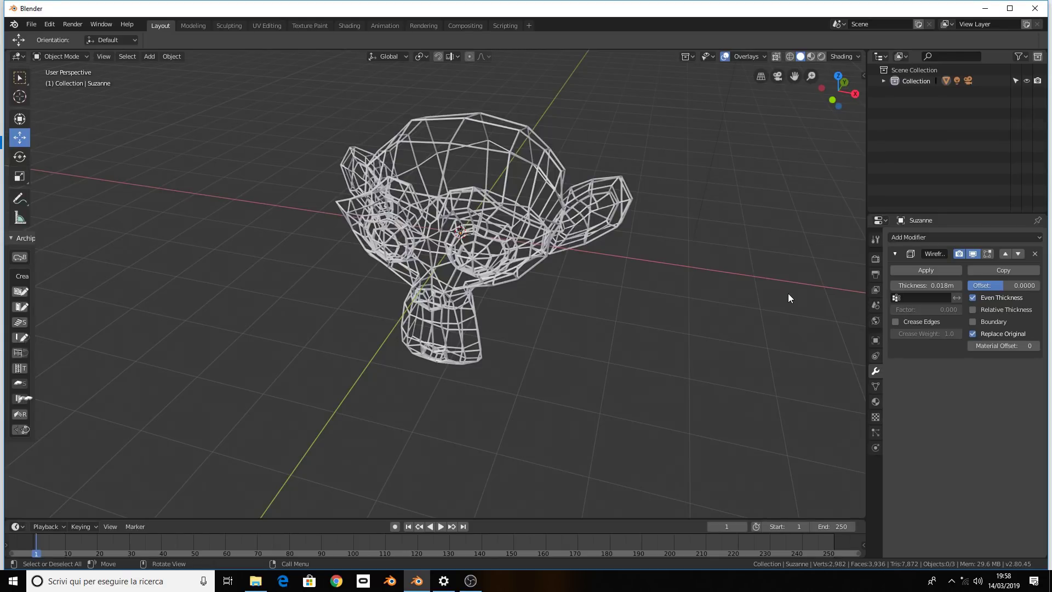
pyautogui.moveTo(777, 284); pyautogui.dragTo(735, 281, button='middle')
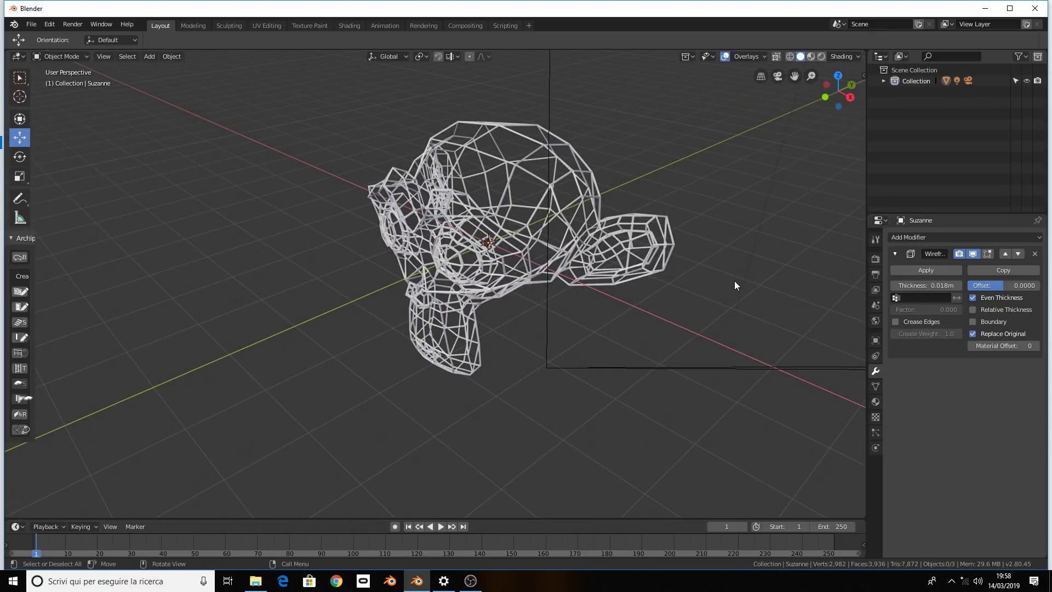
pyautogui.moveTo(735, 281)
pyautogui.mouseDown(button='middle')
pyautogui.moveTo(675, 277)
pyautogui.moveTo(696, 281)
pyautogui.moveTo(751, 250)
pyautogui.moveTo(753, 268)
pyautogui.mouseUp(button='middle')
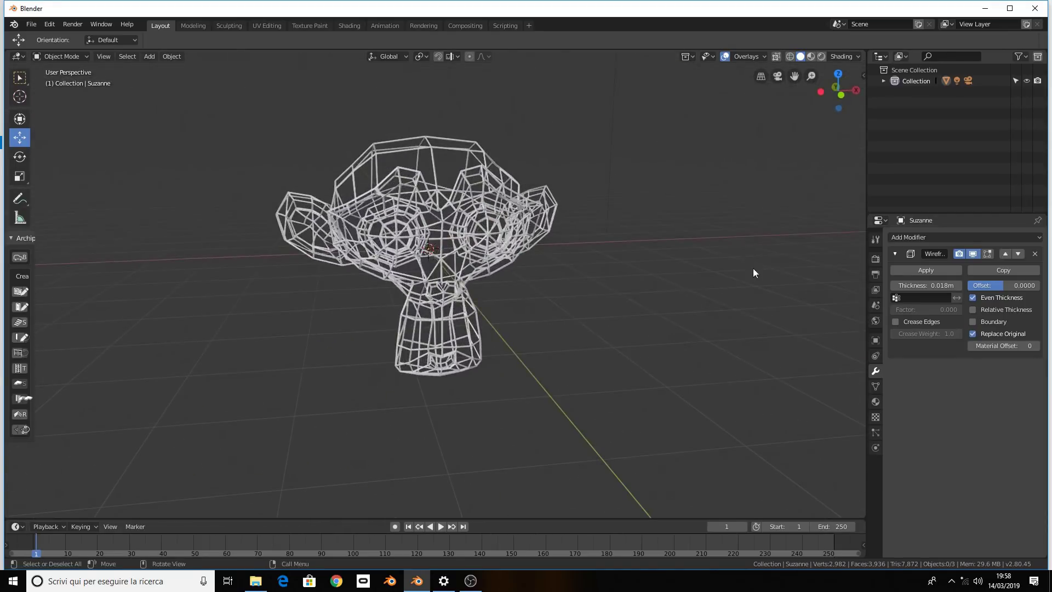
pyautogui.press('x')
pyautogui.click(706, 271)
# Delete the wireframe monkey, add a fresh plain monkey, then delete it too
pyautogui.click(528, 208)
pyautogui.press('x')
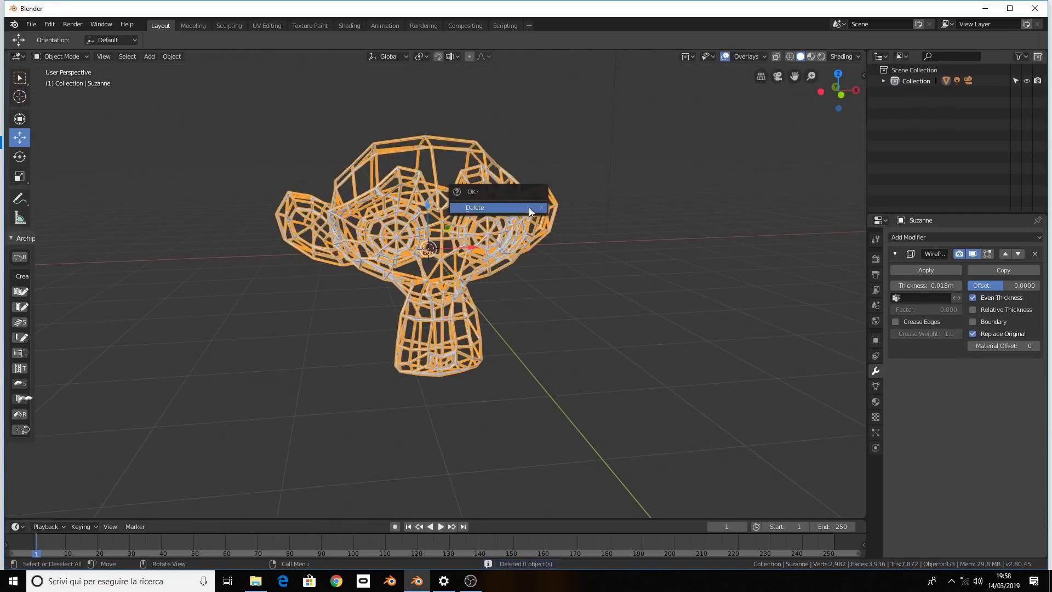
pyautogui.hotkey('shift', 'a')
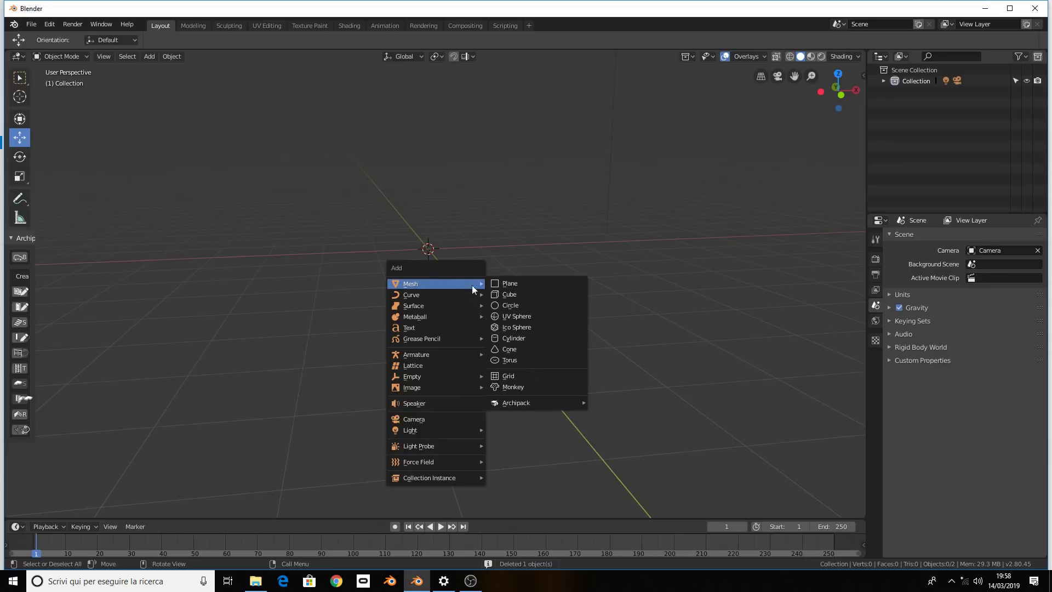
pyautogui.click(517, 387)
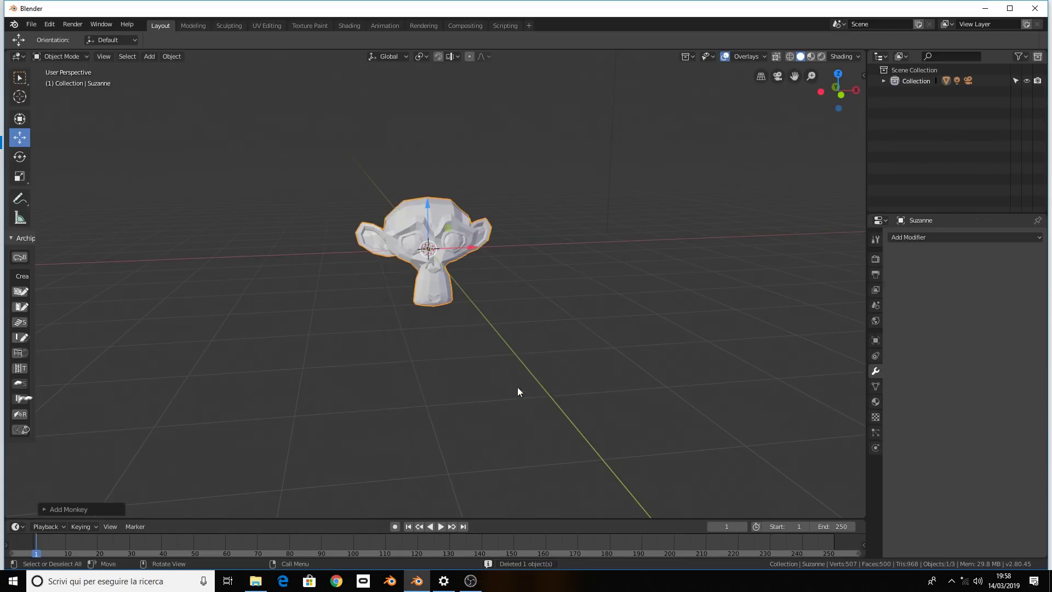
pyautogui.click(917, 239)
pyautogui.press('Delete')
pyautogui.rightClick(461, 273)
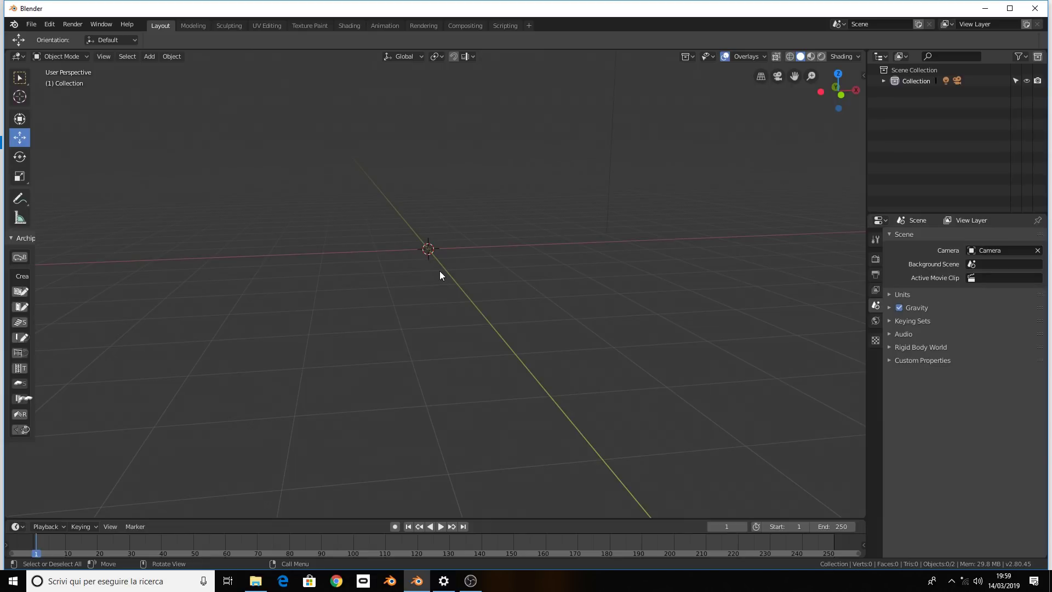
# Add a default cube mesh to the empty scene
pyautogui.moveTo(393, 126)
pyautogui.mouseDown(button='middle')
pyautogui.moveTo(390, 197)
pyautogui.moveTo(464, 269)
pyautogui.mouseUp(button='middle')
pyautogui.hotkey('shift', 'a')
pyautogui.moveTo(391, 205)
pyautogui.click(416, 218)
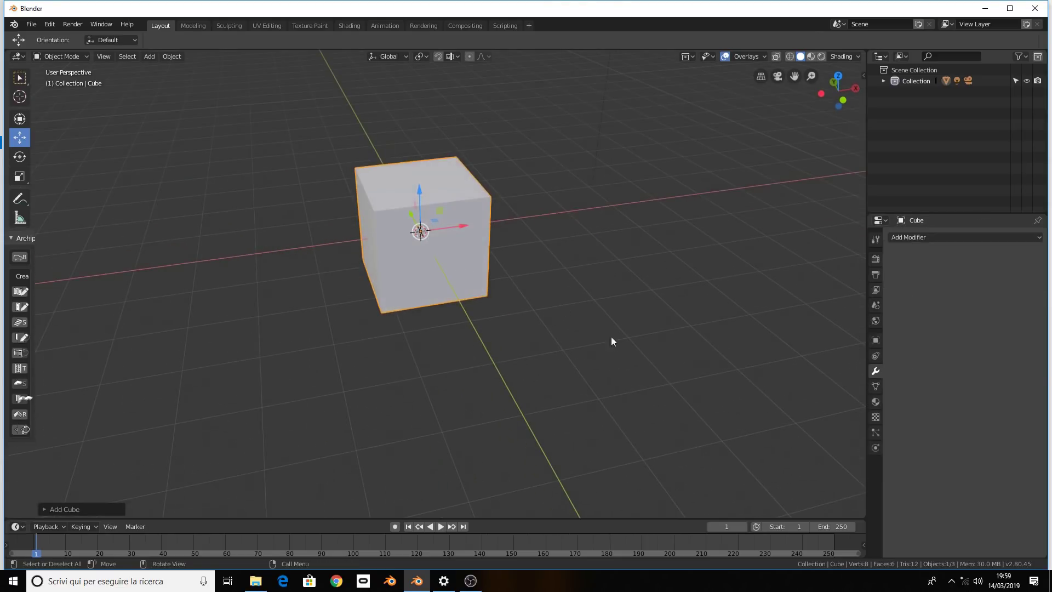
# In Edit Mode, delete the right face's vertices so a single flat plane remains
pyautogui.press('Tab')
pyautogui.moveTo(381, 303); pyautogui.dragTo(432, 234, button='middle')
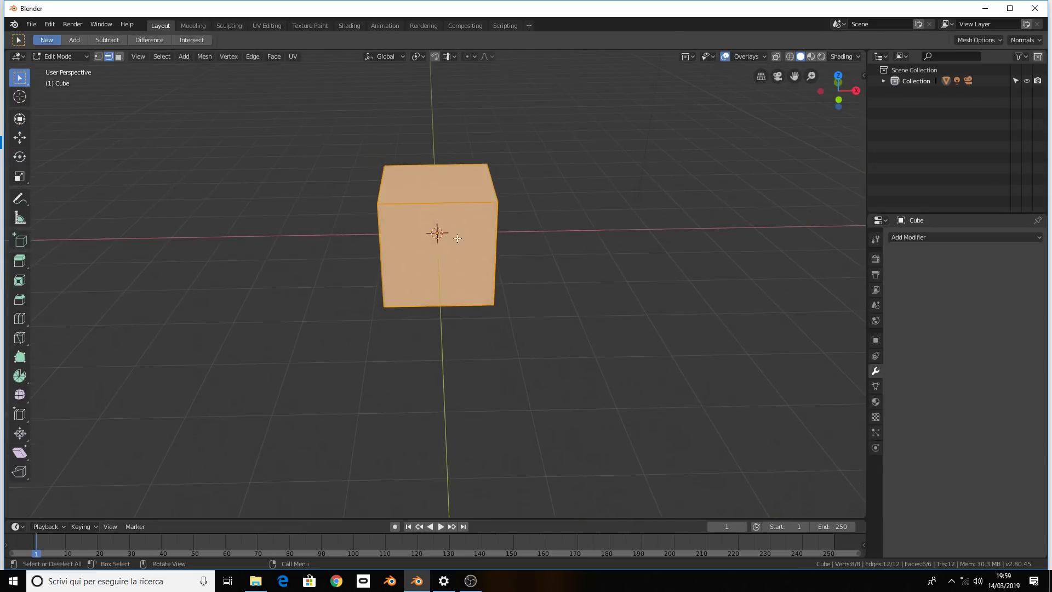
pyautogui.rightClick(508, 236)
pyautogui.click(509, 193)
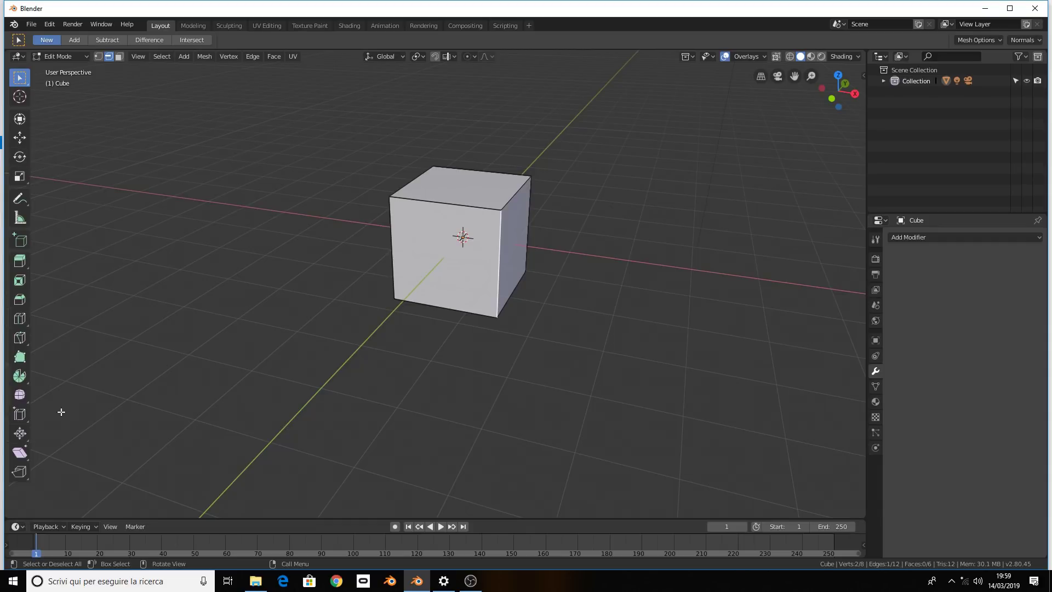
pyautogui.click(119, 56)
pyautogui.click(528, 250)
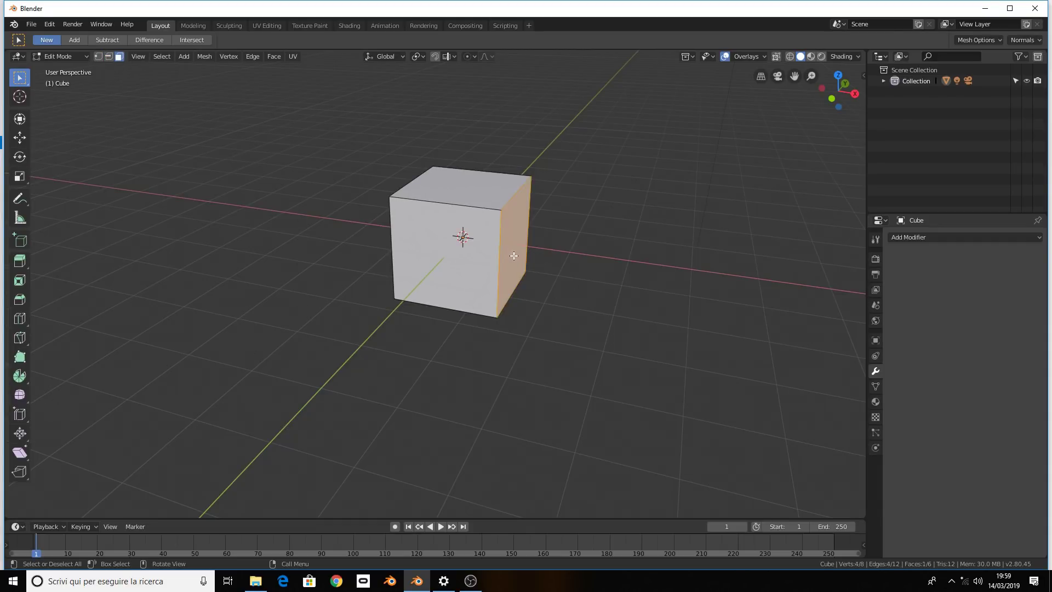
pyautogui.moveTo(528, 250); pyautogui.dragTo(527, 251, button='middle')
pyautogui.press('x')
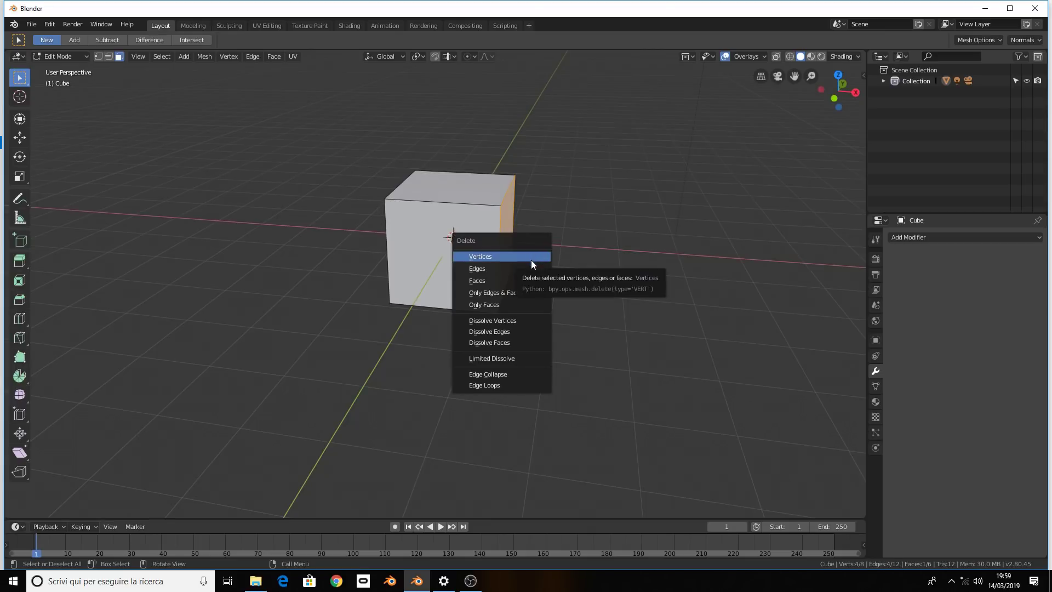
pyautogui.click(531, 261)
pyautogui.moveTo(531, 270); pyautogui.dragTo(548, 228, button='middle')
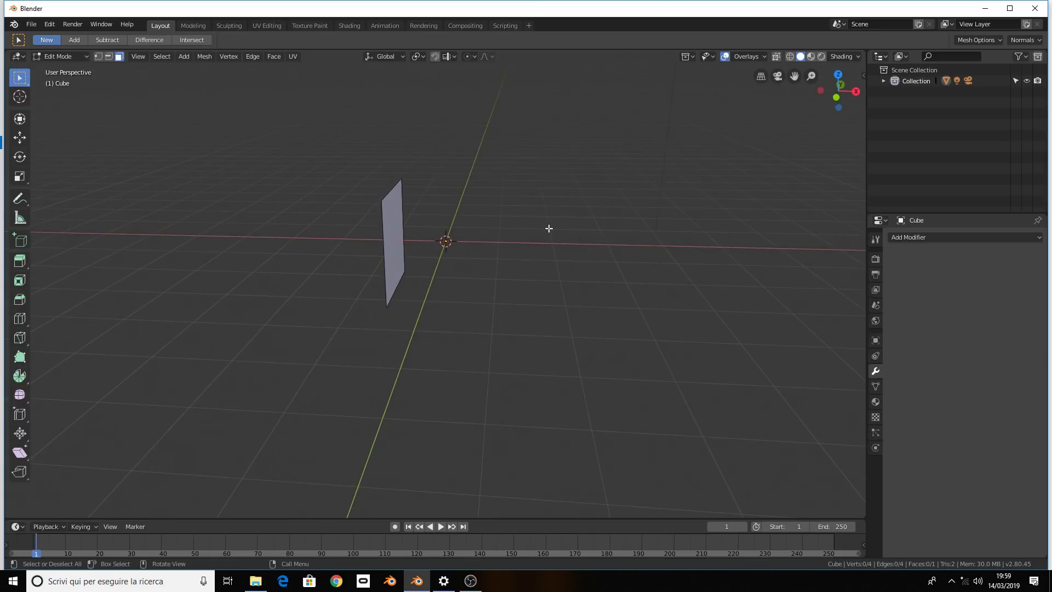
# Add a Mirror modifier to the plane
pyautogui.click(908, 238)
pyautogui.click(867, 345)
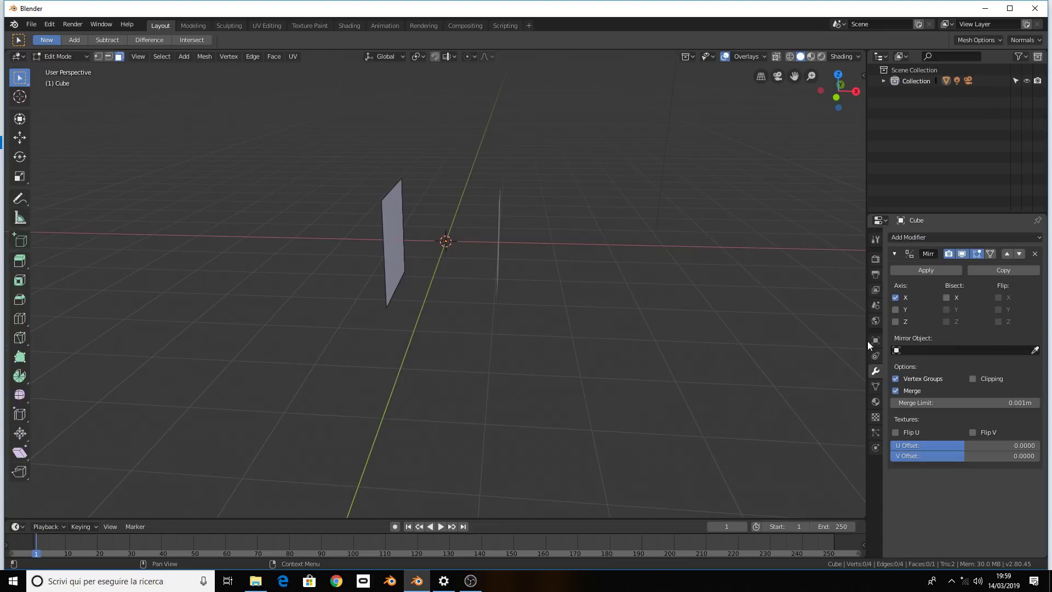
pyautogui.moveTo(752, 300)
pyautogui.mouseDown(button='middle')
pyautogui.moveTo(707, 265)
pyautogui.moveTo(682, 268)
pyautogui.mouseUp(button='middle')
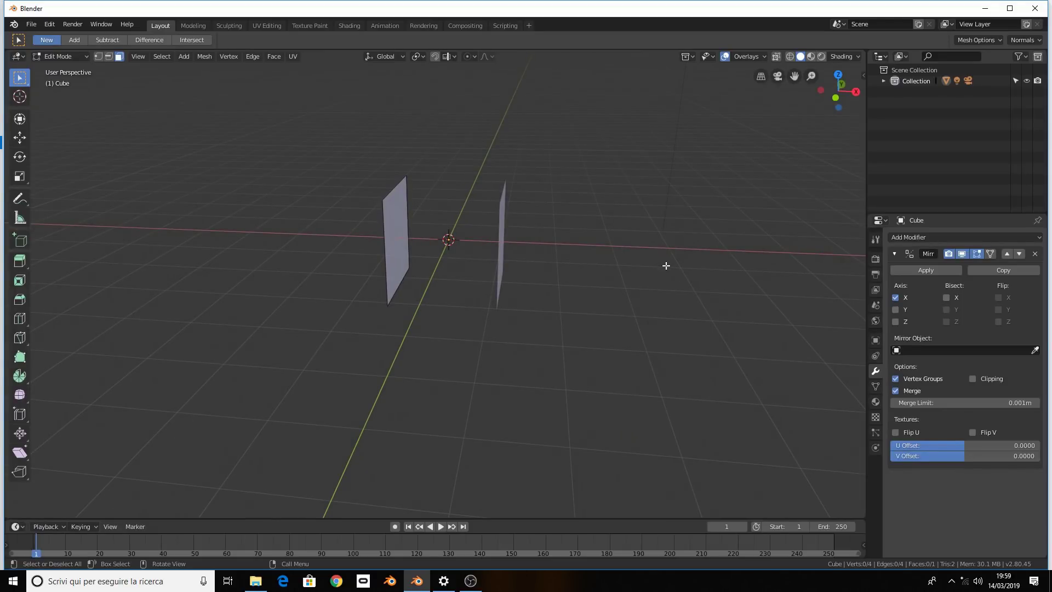
pyautogui.moveTo(643, 263); pyautogui.dragTo(552, 257, button='middle')
# Extrude the plane face along X, switch to wireframe, and extrude it further left
pyautogui.click(400, 232)
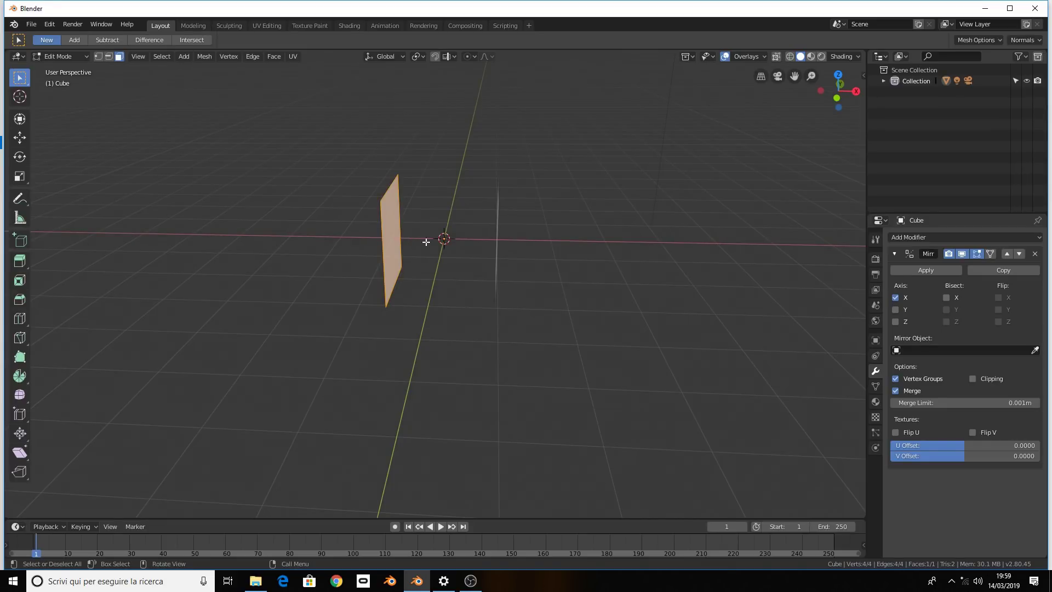
pyautogui.press('e')
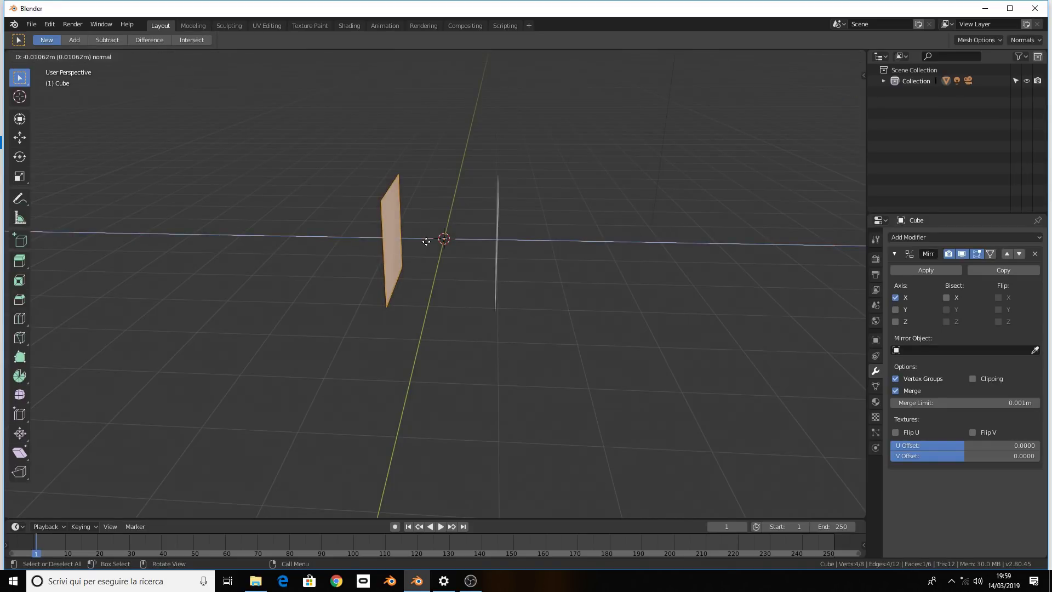
pyautogui.press('x')
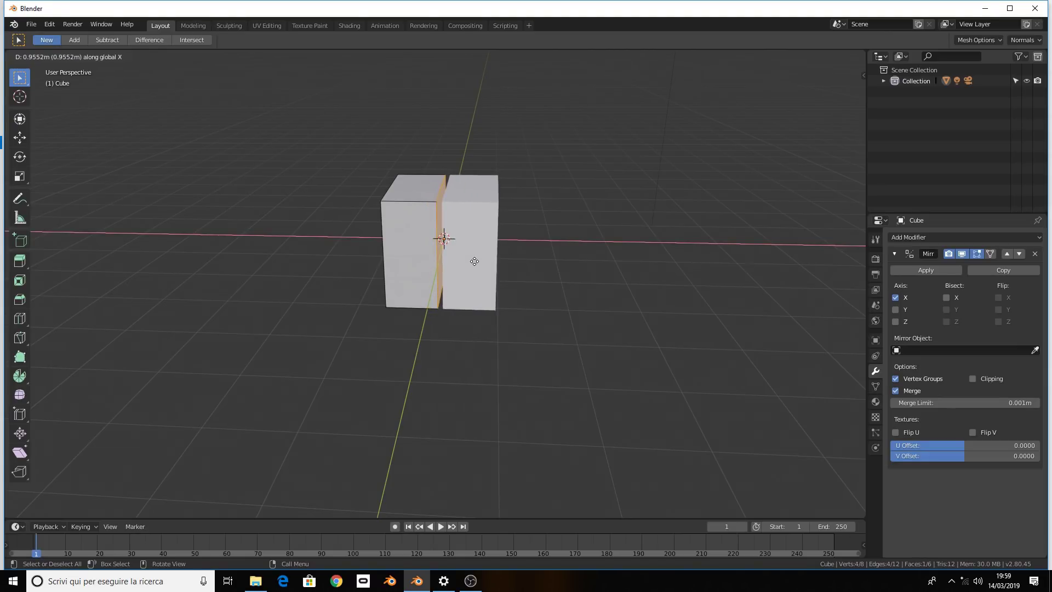
pyautogui.click(474, 262)
pyautogui.press('z')
pyautogui.click(401, 259)
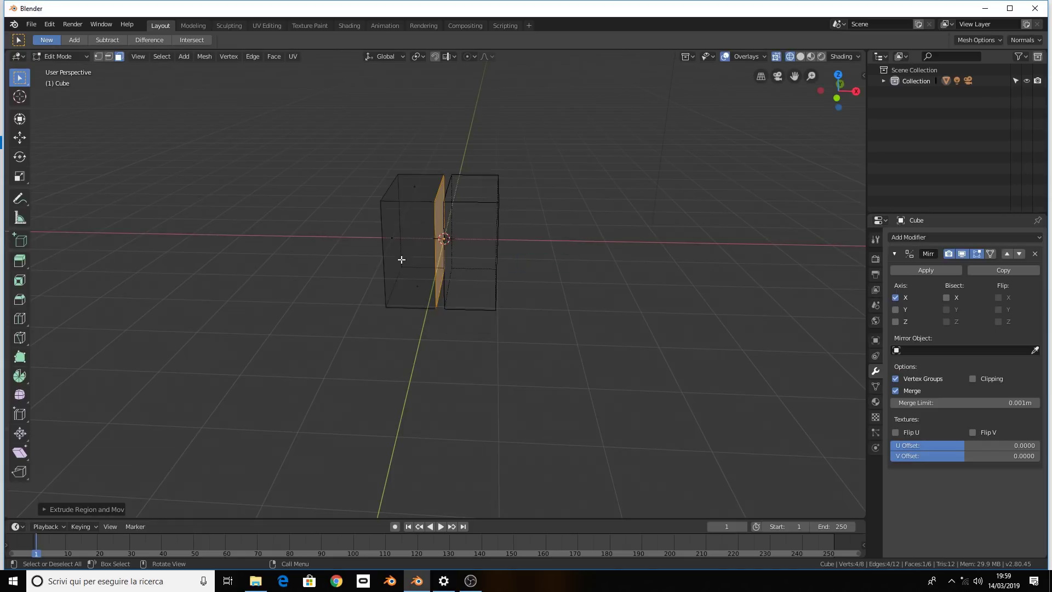
pyautogui.press('e')
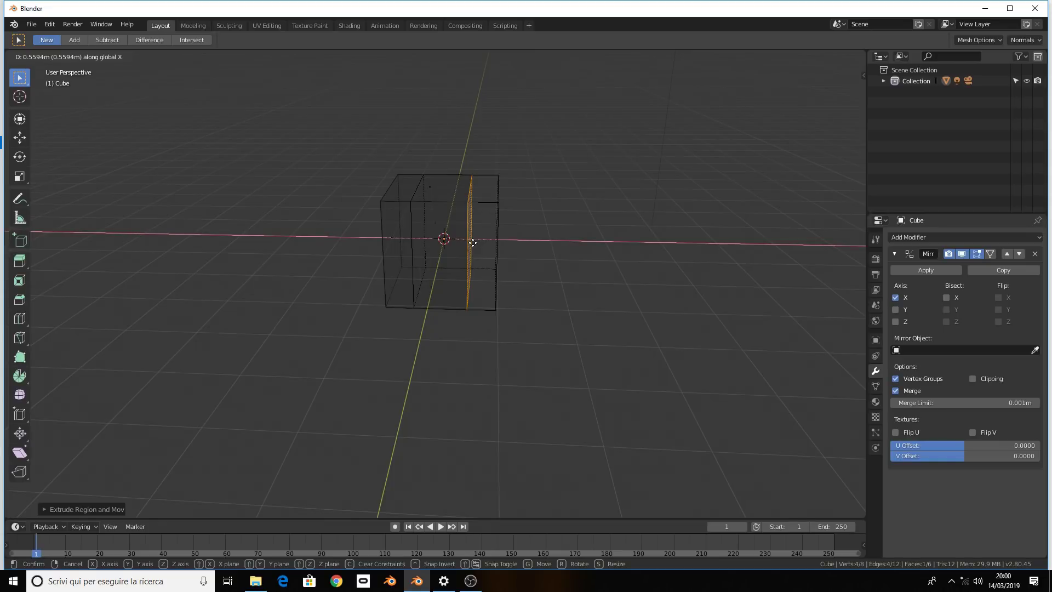
pyautogui.click(422, 252)
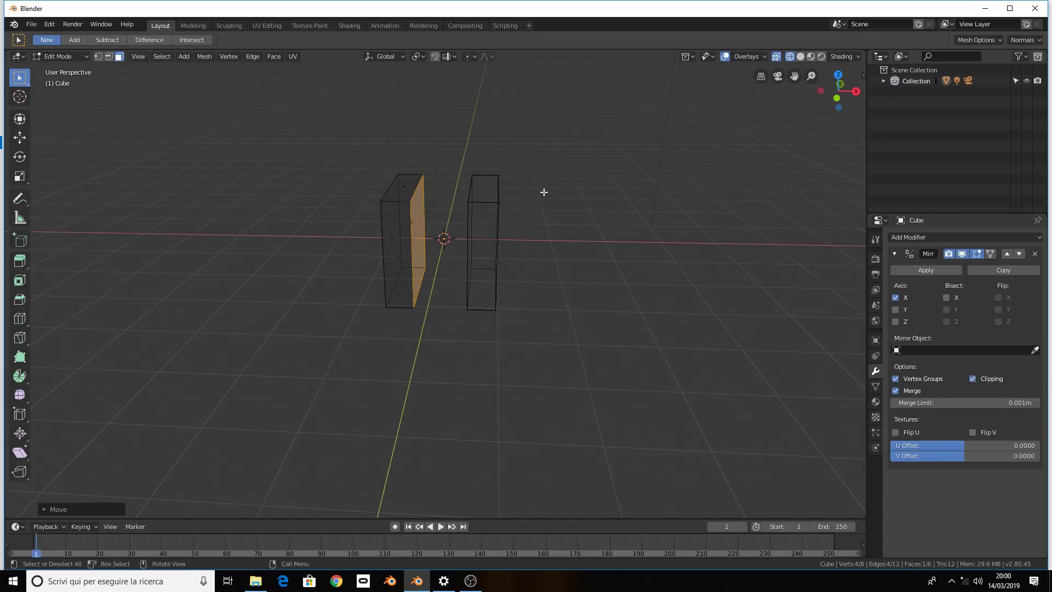
# Enable Mirror clipping, slide the face along X onto the mirror plane, and return to Object Mode
pyautogui.click(984, 379)
pyautogui.press('g')
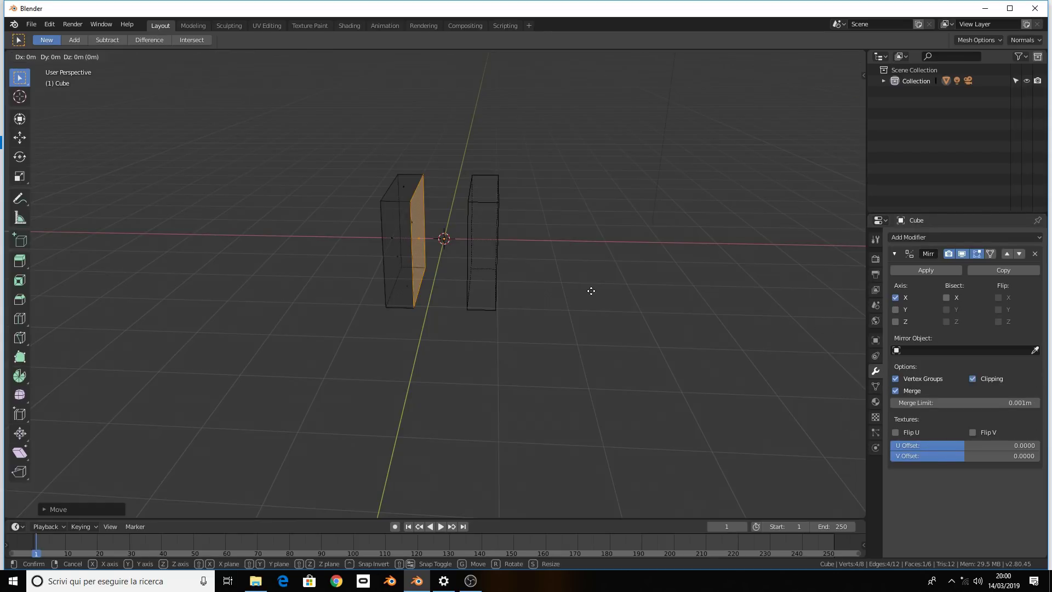
pyautogui.press('x')
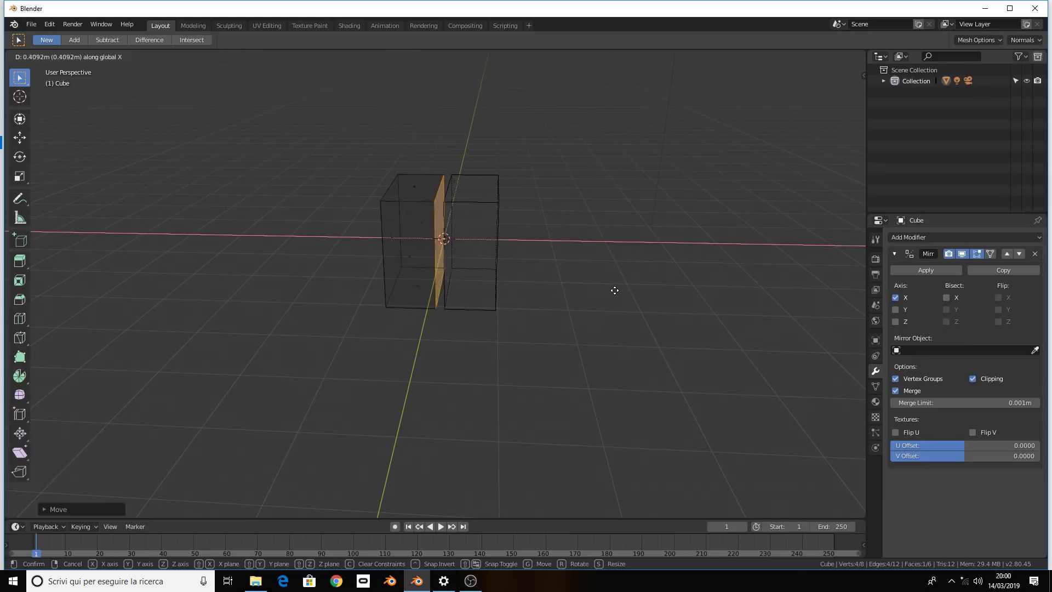
pyautogui.click(624, 291)
pyautogui.moveTo(624, 291)
pyautogui.mouseDown(button='middle')
pyautogui.moveTo(552, 289)
pyautogui.moveTo(592, 294)
pyautogui.moveTo(537, 295)
pyautogui.moveTo(522, 311)
pyautogui.moveTo(574, 300)
pyautogui.mouseUp(button='middle')
pyautogui.press('Tab')
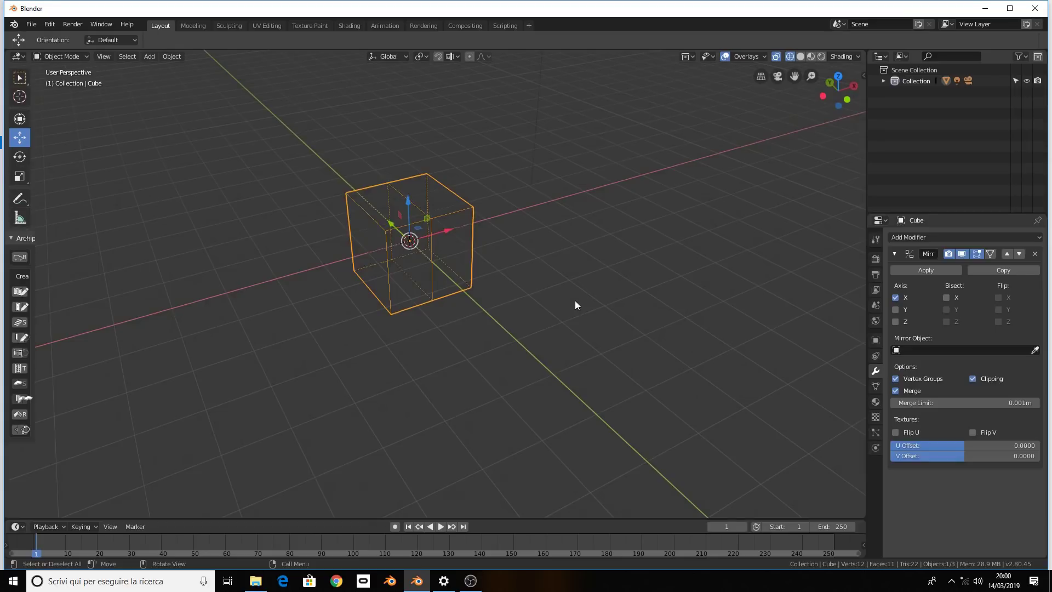
# Switch to solid shading and add a second Mirror modifier with the Y axis enabled
pyautogui.press('z')
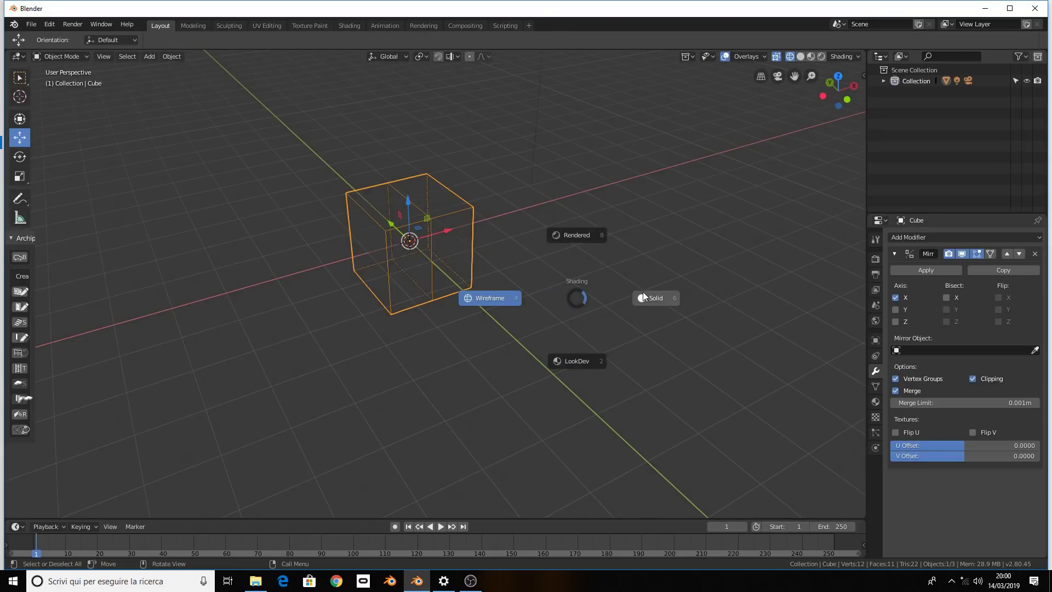
pyautogui.click(643, 298)
pyautogui.moveTo(637, 287); pyautogui.dragTo(578, 289, button='middle')
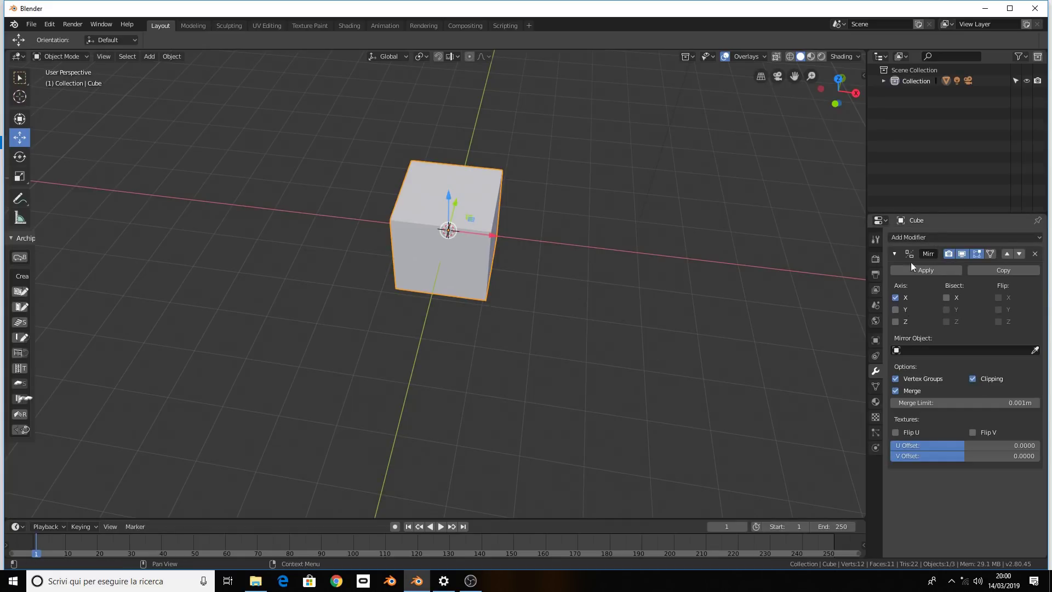
pyautogui.click(914, 238)
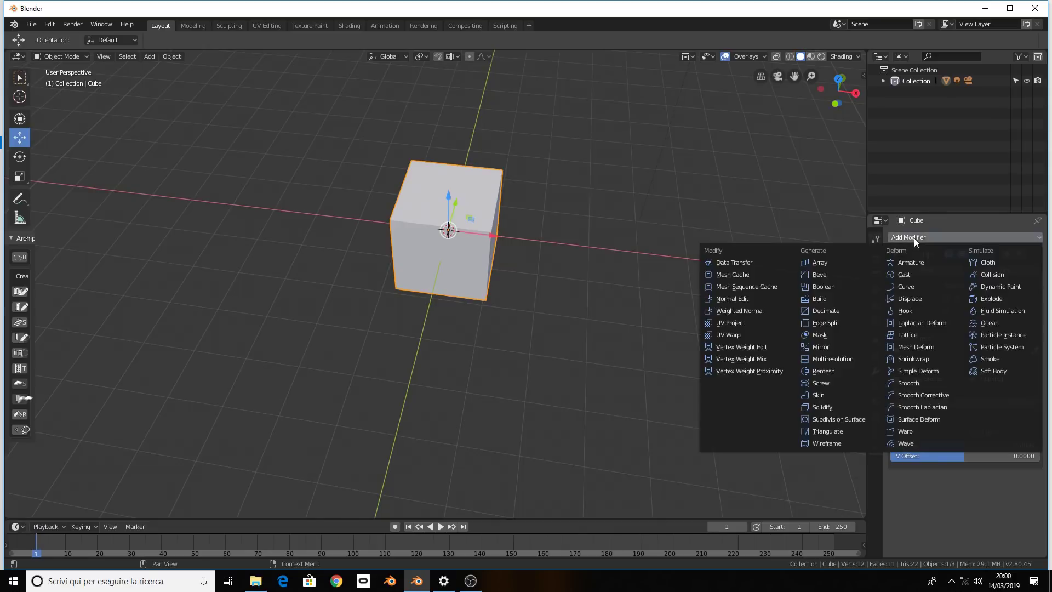
pyautogui.click(836, 347)
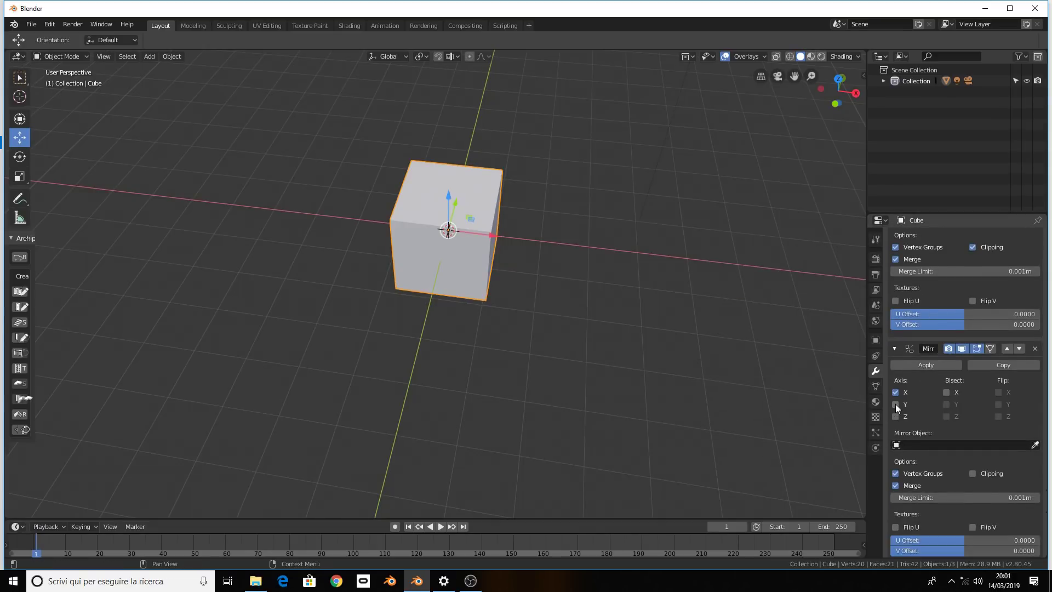
pyautogui.click(896, 405)
# In Edit Mode, add a centred edge loop cut across the cube
pyautogui.press('Tab')
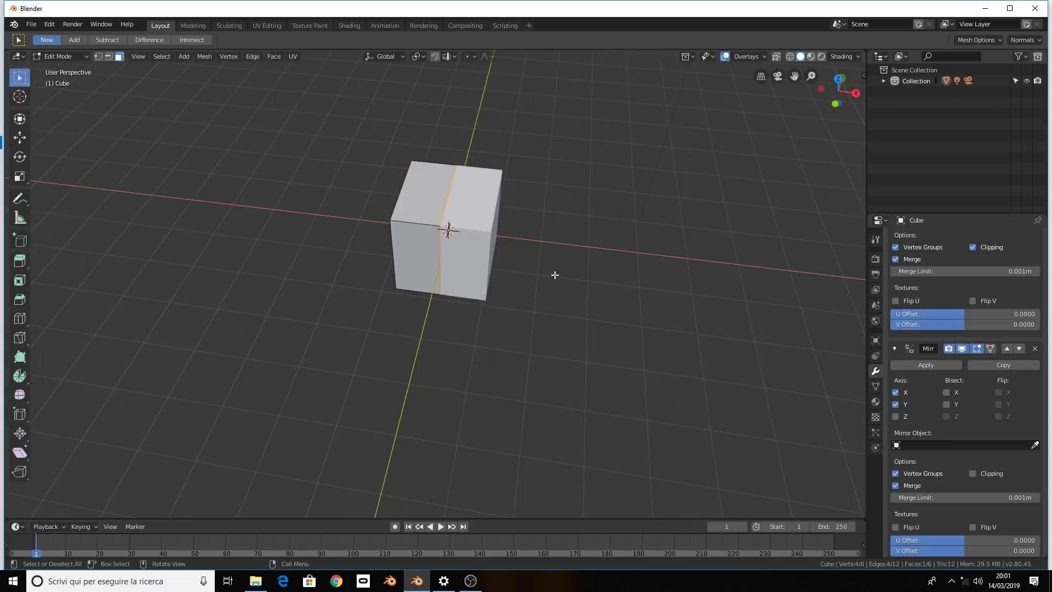
pyautogui.moveTo(554, 275); pyautogui.dragTo(445, 252, button='middle')
pyautogui.hotkey('ctrl', 'r')
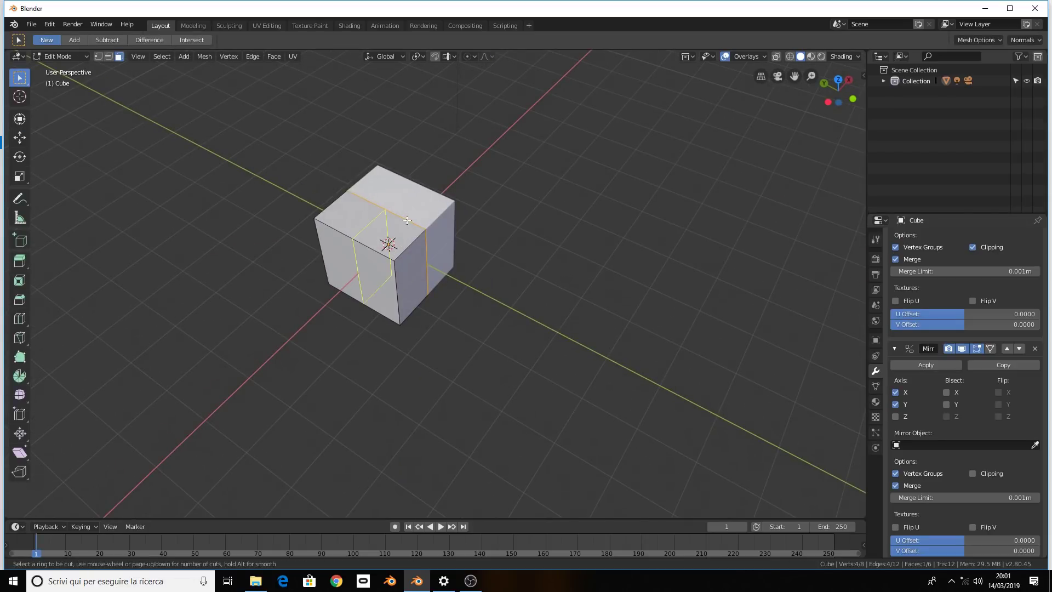
pyautogui.click(407, 220)
pyautogui.rightClick(406, 220)
pyautogui.moveTo(409, 249); pyautogui.dragTo(472, 254, button='middle')
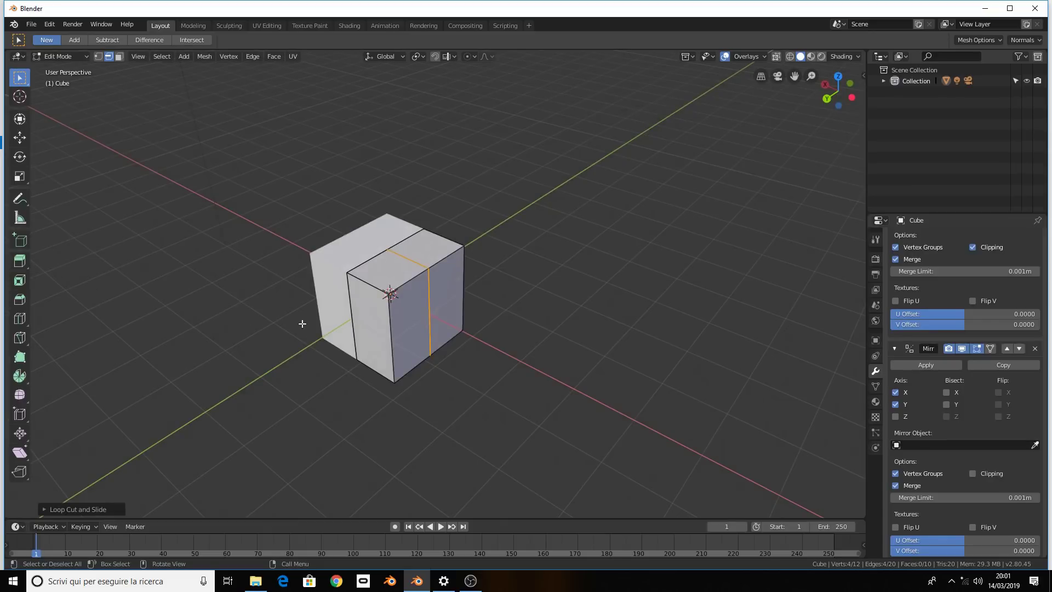
# Delete one front face of the cube in face select mode
pyautogui.click(119, 57)
pyautogui.click(363, 333)
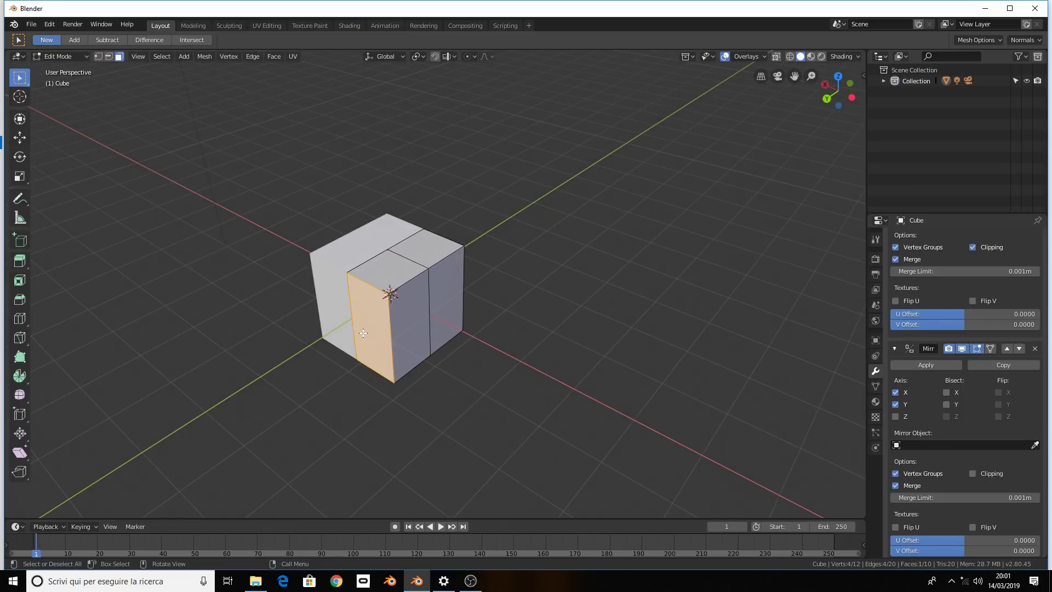
pyautogui.press('x')
pyautogui.click(364, 336)
pyautogui.moveTo(384, 307)
pyautogui.mouseDown(button='middle')
pyautogui.moveTo(403, 319)
pyautogui.moveTo(383, 239)
pyautogui.mouseUp(button='middle')
pyautogui.press('Tab')
pyautogui.press('Tab')
# Inset and sink the cube's top face into a recessed panel
pyautogui.click(383, 239)
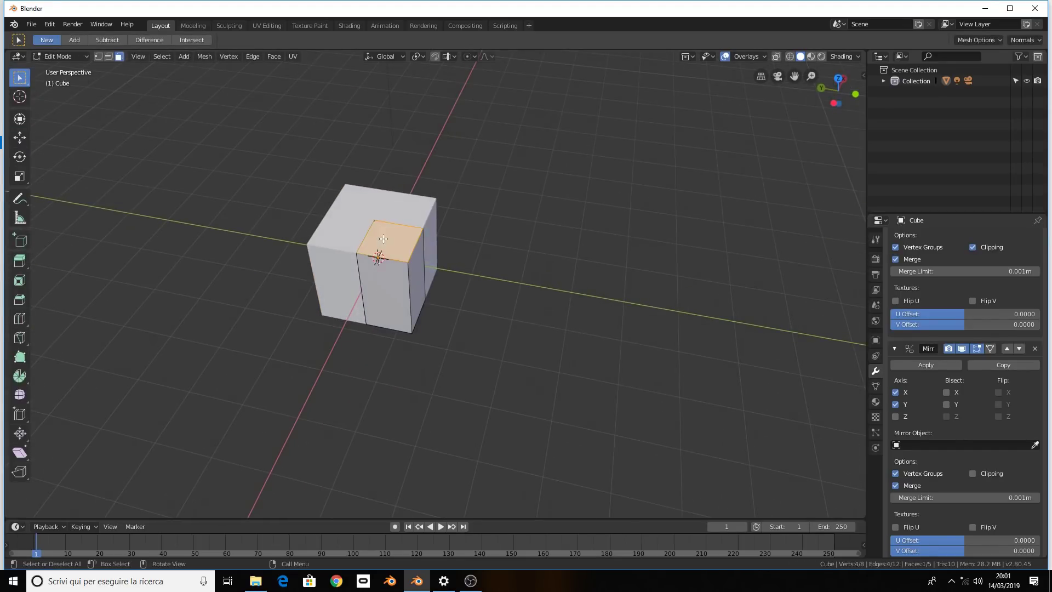
pyautogui.press('e')
pyautogui.rightClick(420, 248)
pyautogui.press('s')
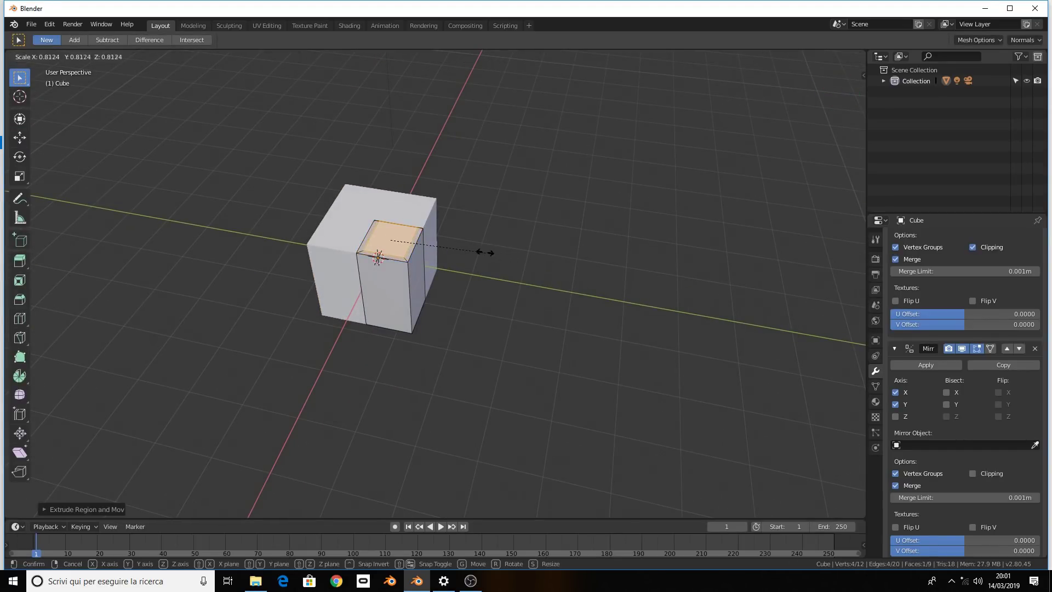
pyautogui.click(479, 251)
pyautogui.press('e')
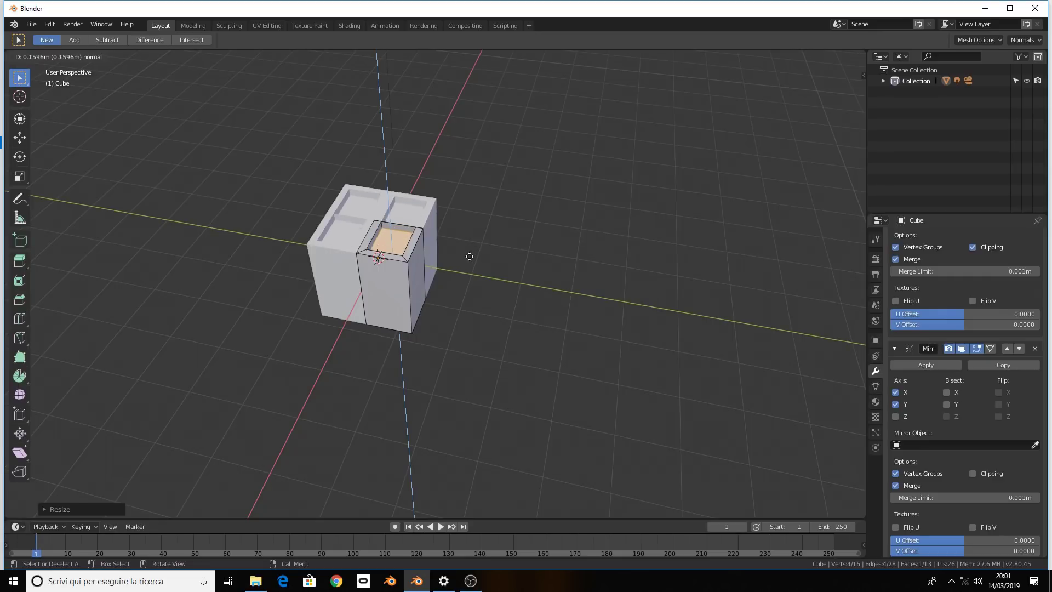
pyautogui.click(467, 250)
pyautogui.moveTo(468, 250)
pyautogui.mouseDown(button='middle')
pyautogui.moveTo(376, 247)
pyautogui.moveTo(451, 270)
pyautogui.moveTo(604, 256)
pyautogui.moveTo(440, 260)
pyautogui.mouseUp(button='middle')
# Inset and recess the front face of the column into a framed panel
pyautogui.click(378, 248)
pyautogui.press('e')
pyautogui.press('Escape')
pyautogui.press('s')
pyautogui.click(439, 265)
pyautogui.press('e')
pyautogui.click(441, 263)
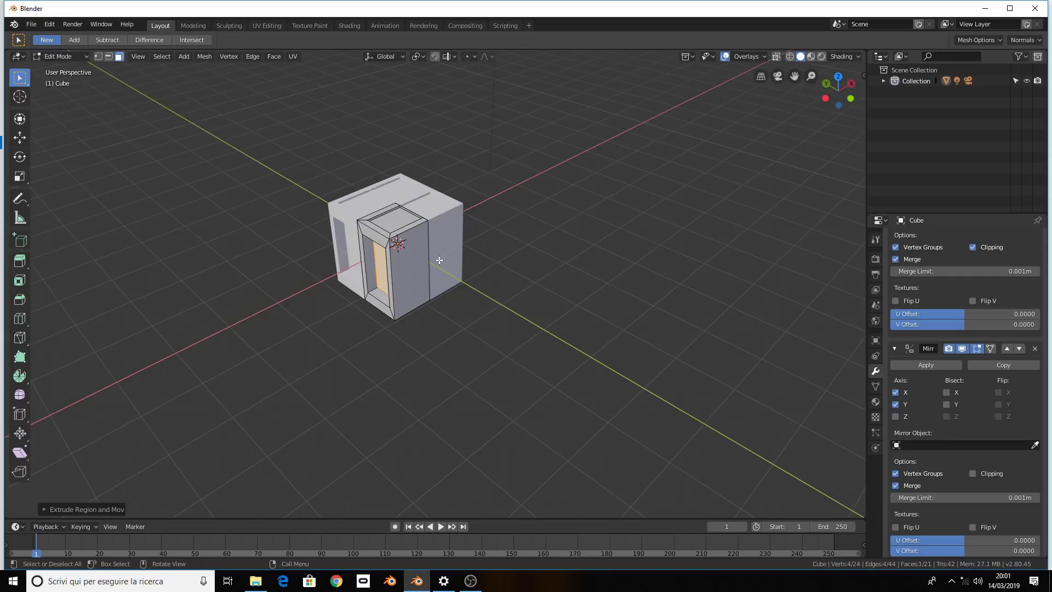
# Inset and recess the cube's right side face
pyautogui.click(394, 256)
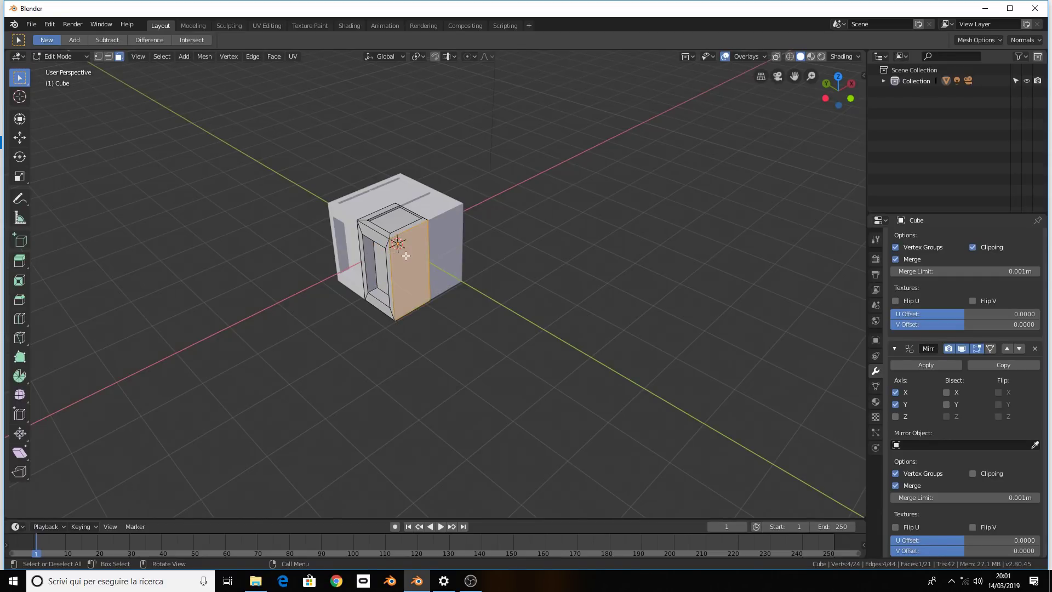
pyautogui.press('e')
pyautogui.rightClick(407, 256)
pyautogui.press('s')
pyautogui.click(460, 262)
pyautogui.press('e')
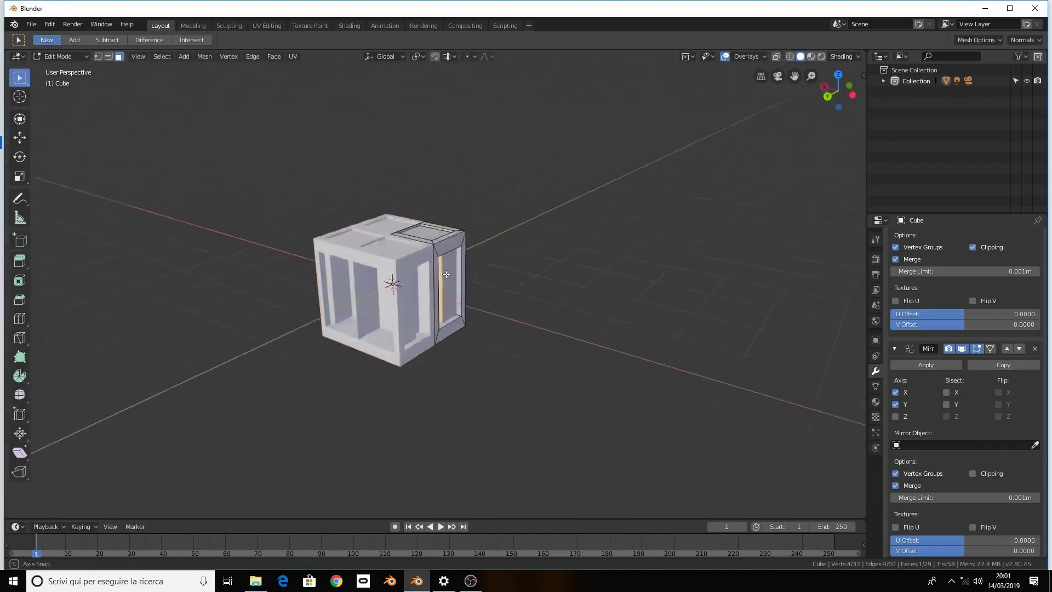
# Scale the bottom face outward so the sides flare, then return to Object Mode
pyautogui.moveTo(447, 274)
pyautogui.mouseDown(button='middle')
pyautogui.moveTo(388, 265)
pyautogui.moveTo(307, 225)
pyautogui.moveTo(441, 396)
pyautogui.mouseUp(button='middle')
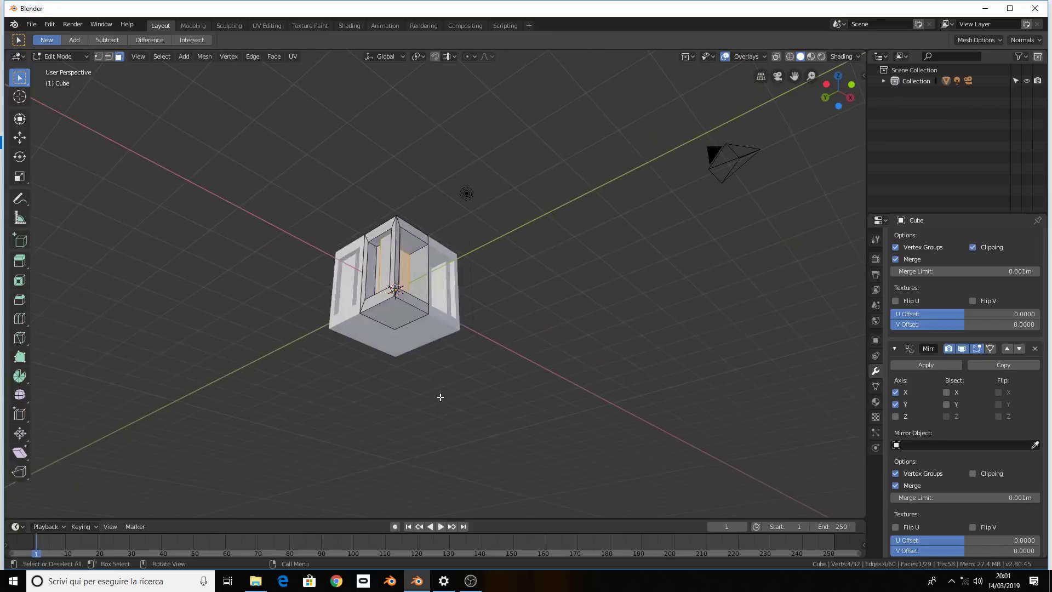
pyautogui.click(397, 314)
pyautogui.press('s')
pyautogui.click(405, 326)
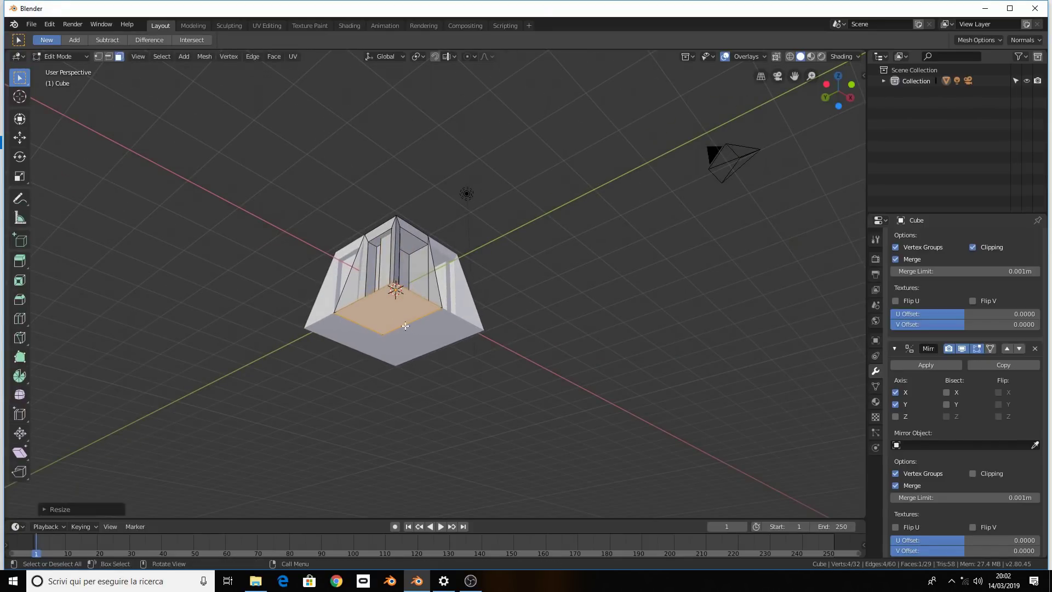
pyautogui.press('Tab')
pyautogui.moveTo(405, 326)
pyautogui.mouseDown(button='middle')
pyautogui.moveTo(453, 370)
pyautogui.moveTo(408, 317)
pyautogui.moveTo(362, 325)
pyautogui.moveTo(445, 311)
pyautogui.moveTo(385, 304)
pyautogui.mouseUp(button='middle')
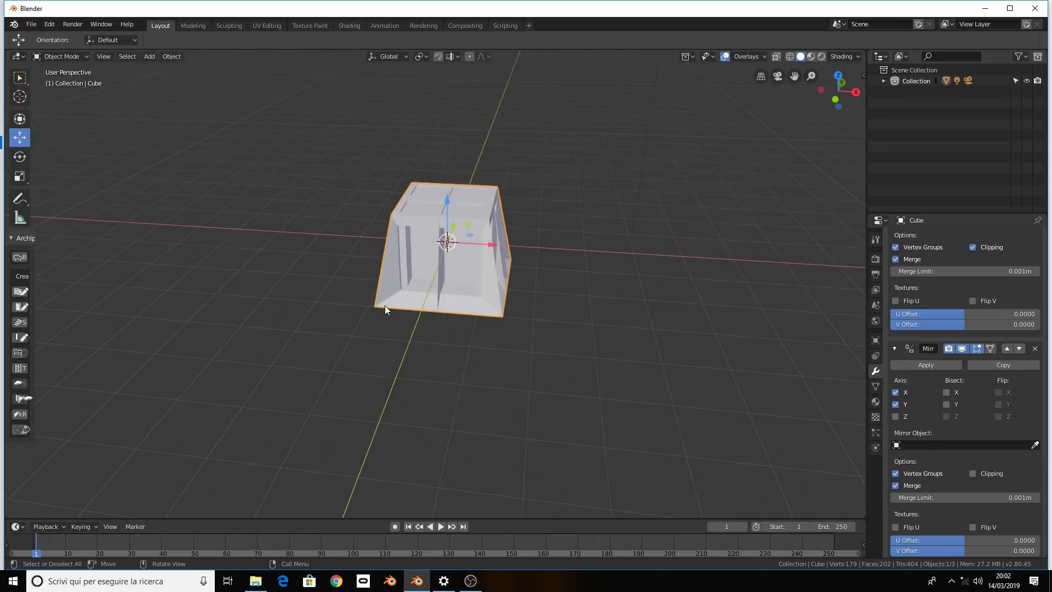
# Remove both Mirror modifiers from the cube
pyautogui.scroll(-3, 807, 317)
pyautogui.scroll(5, 807, 317)
pyautogui.moveTo(806, 317)
pyautogui.mouseDown(button='middle')
pyautogui.moveTo(577, 287)
pyautogui.moveTo(614, 296)
pyautogui.mouseUp(button='middle')
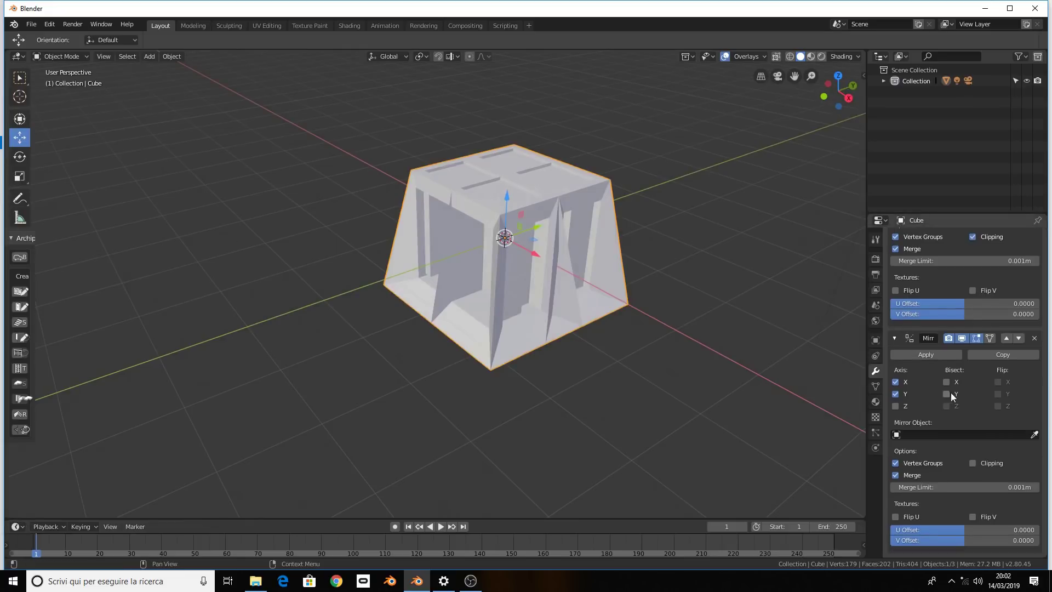
pyautogui.scroll(-1, 951, 393)
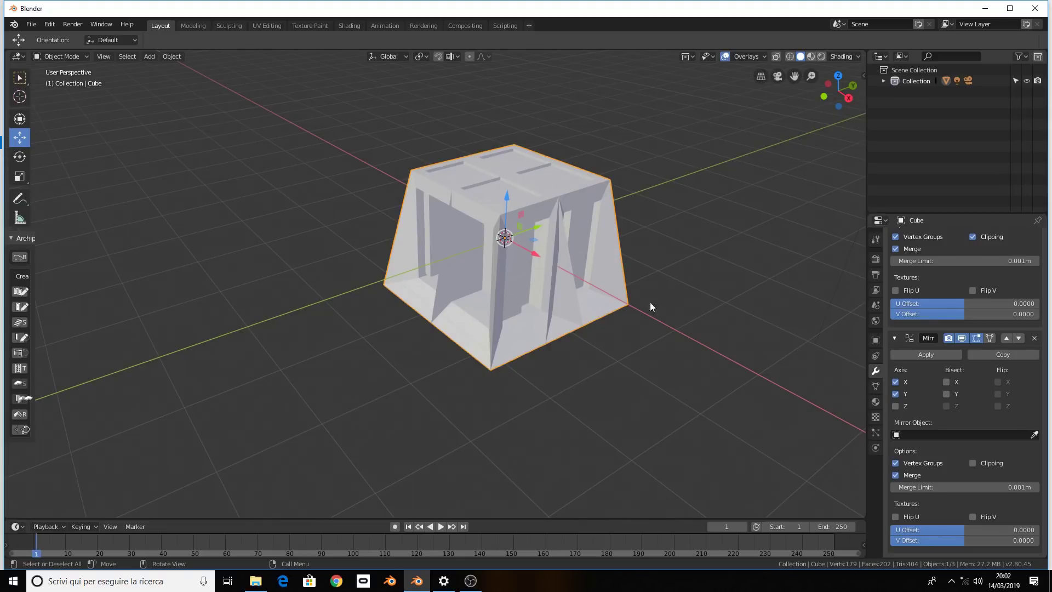
pyautogui.click(1036, 341)
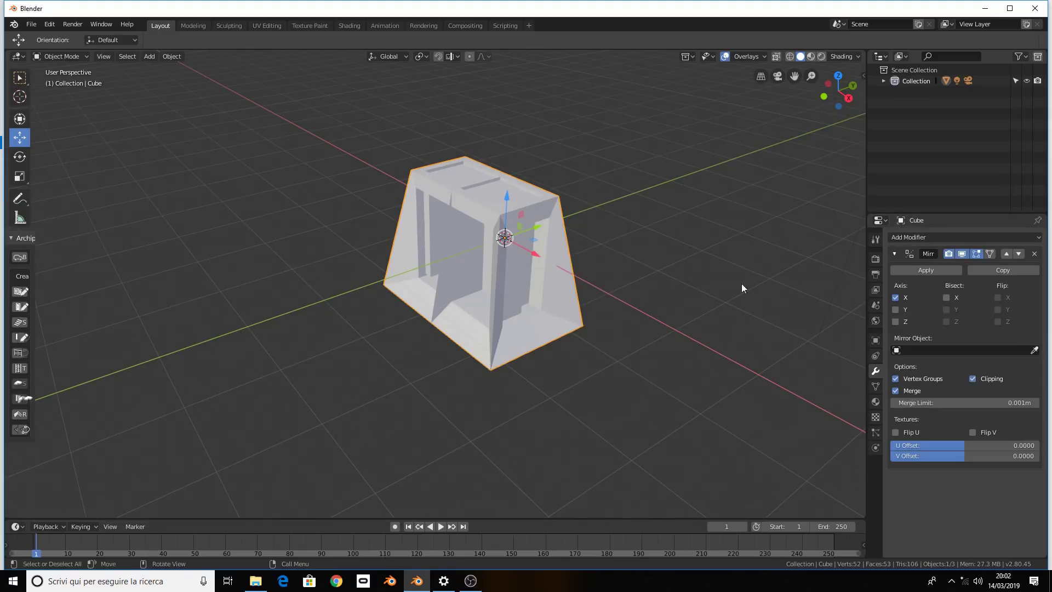
pyautogui.click(1036, 253)
pyautogui.moveTo(779, 250)
pyautogui.mouseDown(button='middle')
pyautogui.moveTo(641, 188)
pyautogui.moveTo(616, 195)
pyautogui.mouseUp(button='middle')
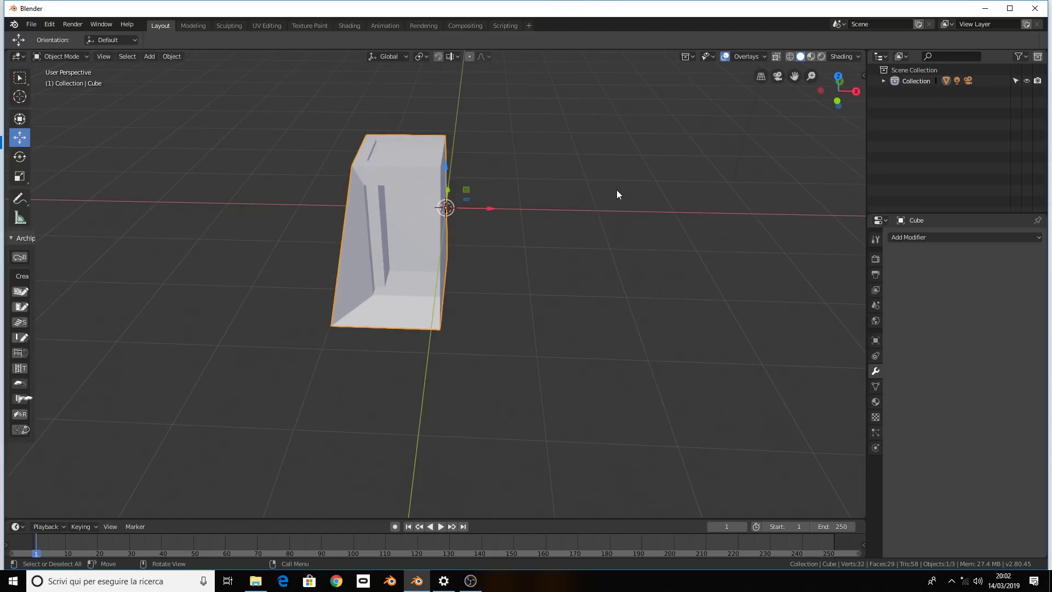
# Toggle into Edit Mode and back to inspect the unmirrored cube
pyautogui.press('Tab')
pyautogui.moveTo(616, 194)
pyautogui.mouseDown(button='middle')
pyautogui.moveTo(364, 195)
pyautogui.moveTo(505, 213)
pyautogui.mouseUp(button='middle')
pyautogui.press('Tab')
pyautogui.moveTo(501, 222); pyautogui.dragTo(534, 208, button='middle')
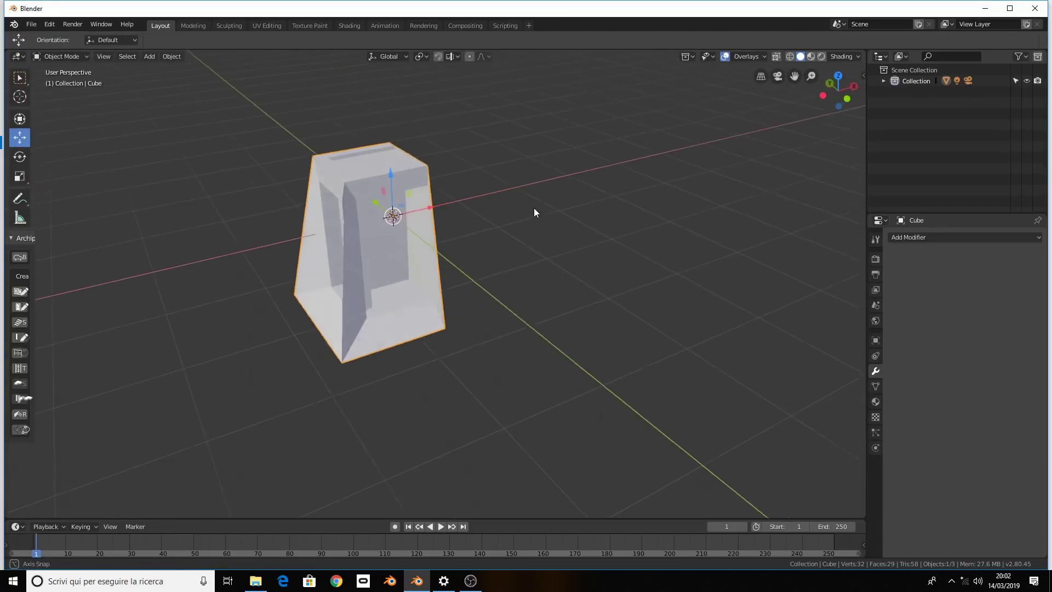
pyautogui.scroll(2, 535, 208)
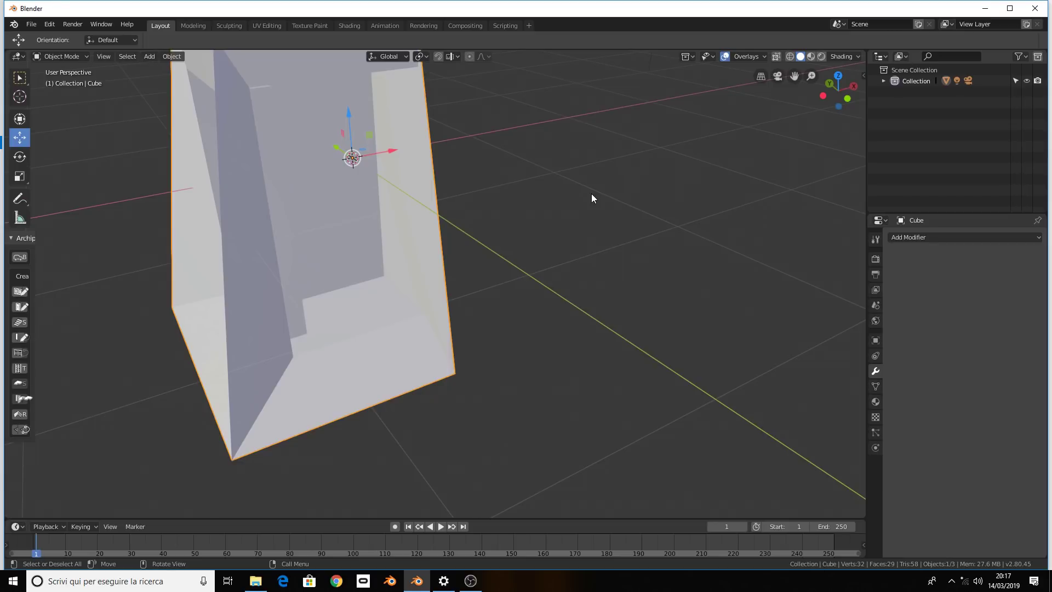
# Add a Mirror modifier, then revert to the cube with its two original Mirror modifiers
pyautogui.click(965, 237)
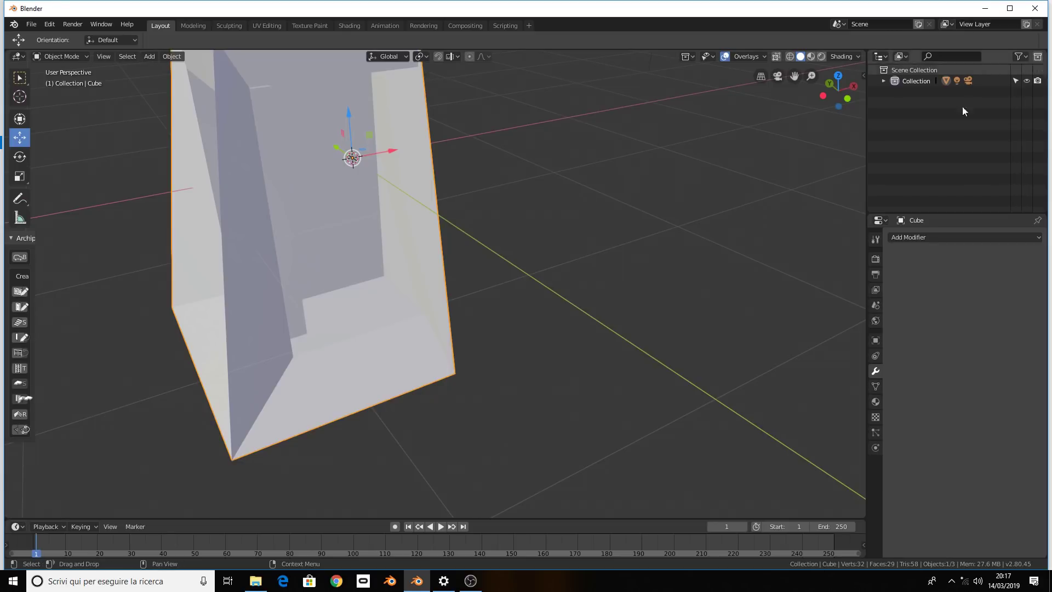
pyautogui.click(918, 179)
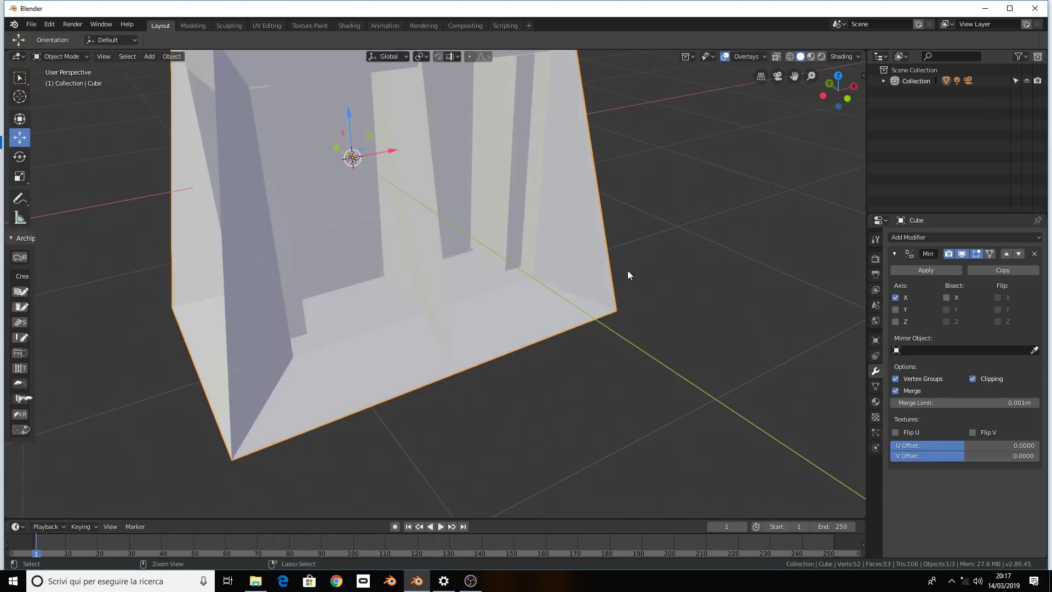
pyautogui.press('Tab')
pyautogui.scroll(-4, 626, 268)
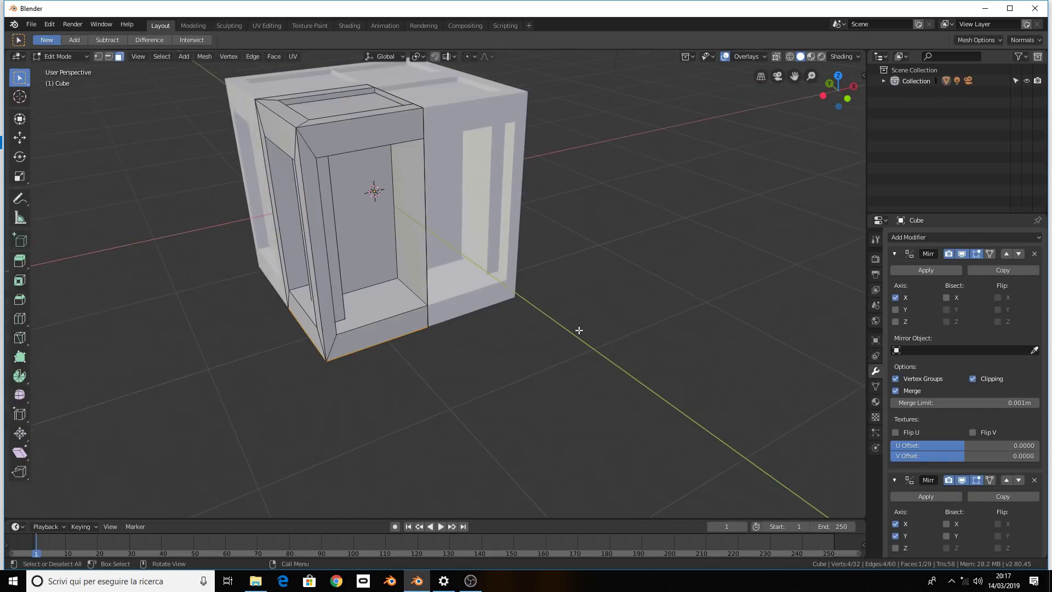
pyautogui.scroll(1, 580, 329)
pyautogui.scroll(1, 576, 335)
pyautogui.press('Tab')
pyautogui.scroll(-5, 568, 335)
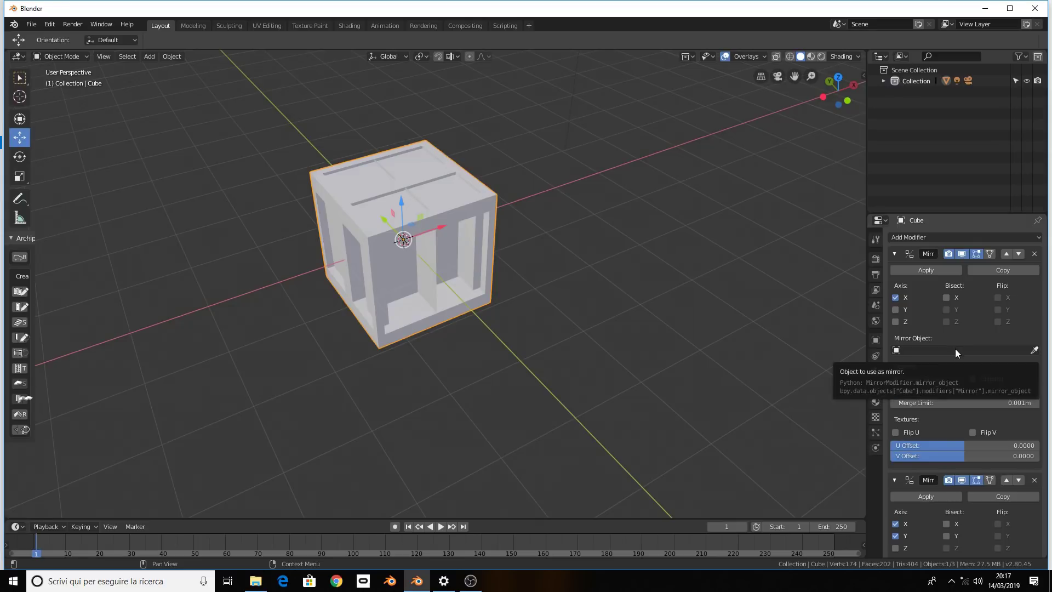
pyautogui.scroll(-2, 735, 271)
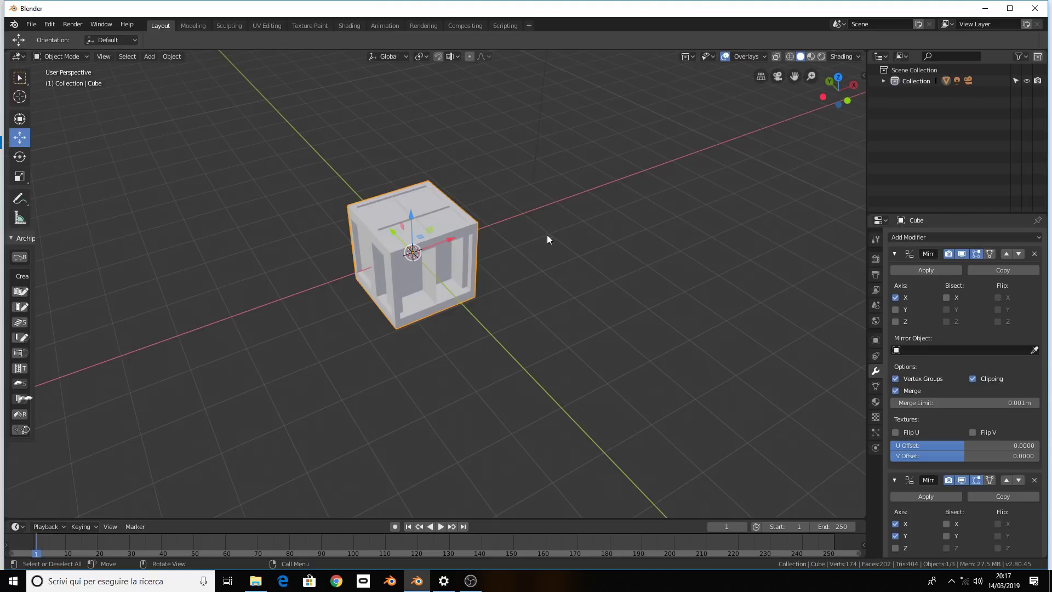
pyautogui.hotkey('shift', 'd')
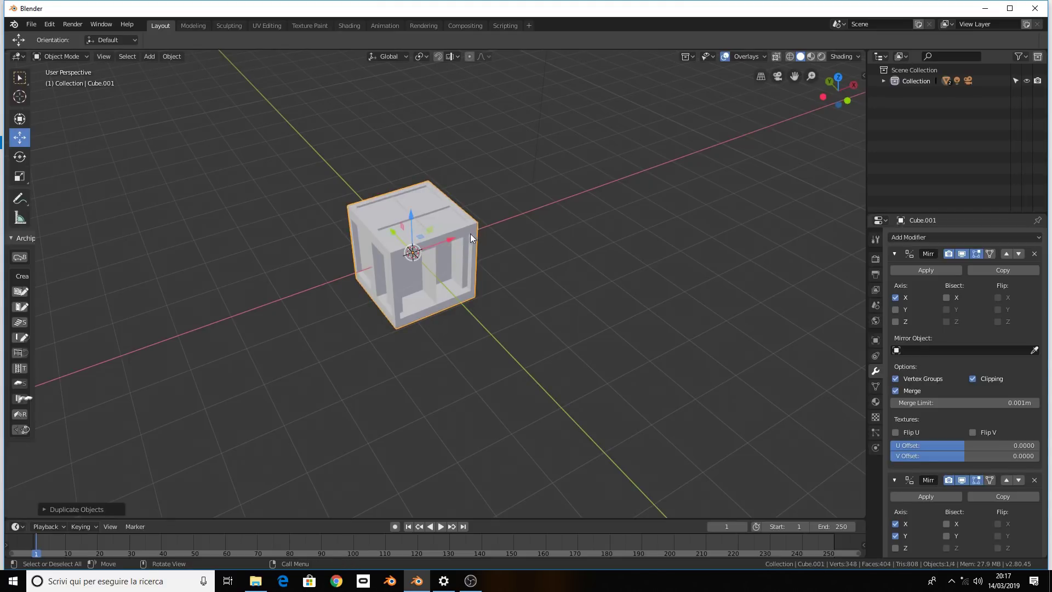
pyautogui.click(784, 121)
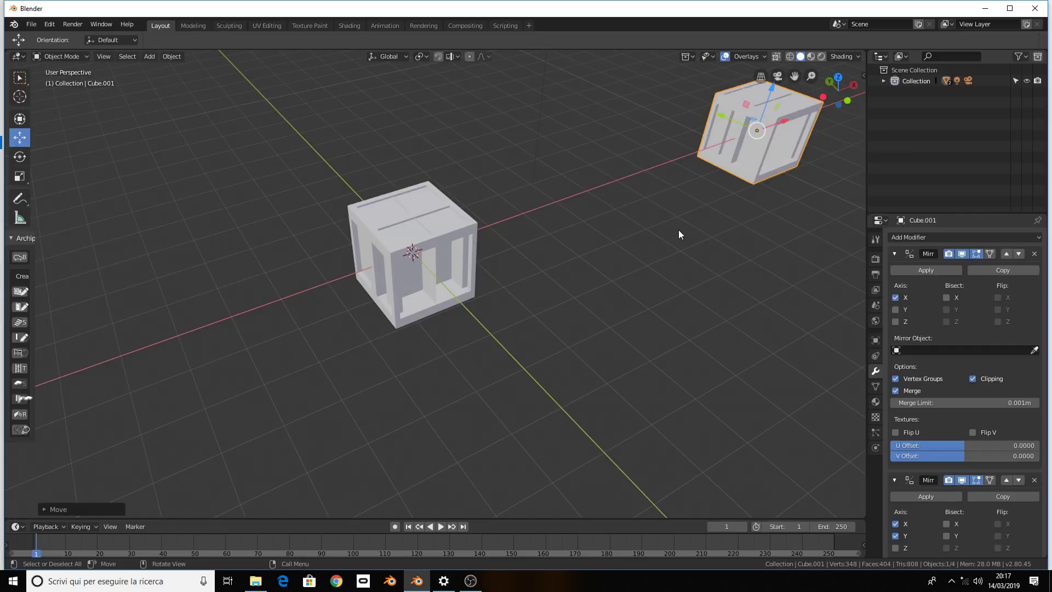
pyautogui.press('Delete')
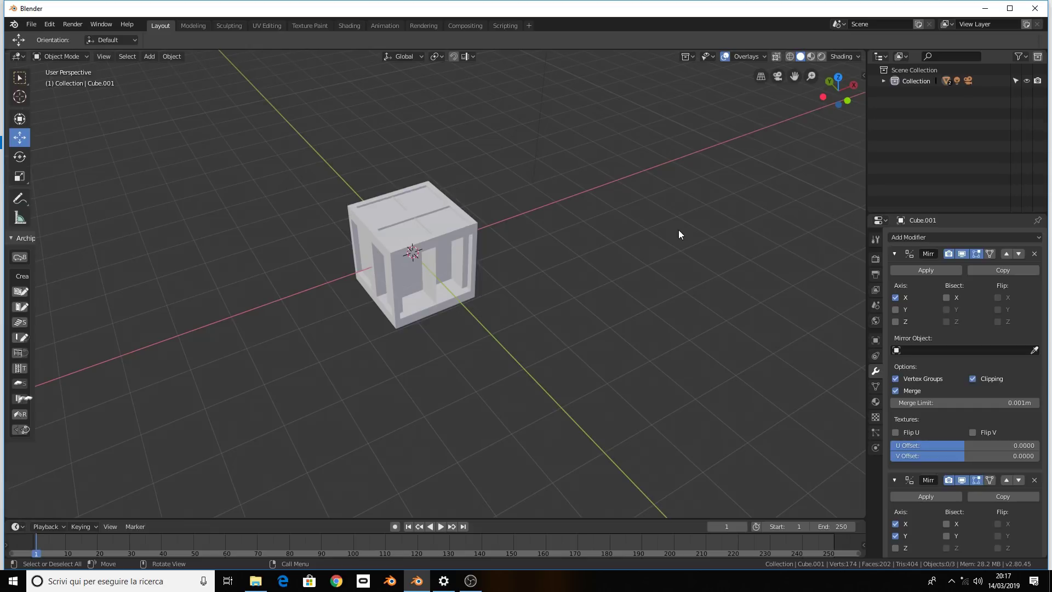
pyautogui.hotkey('ctrl', 'z')
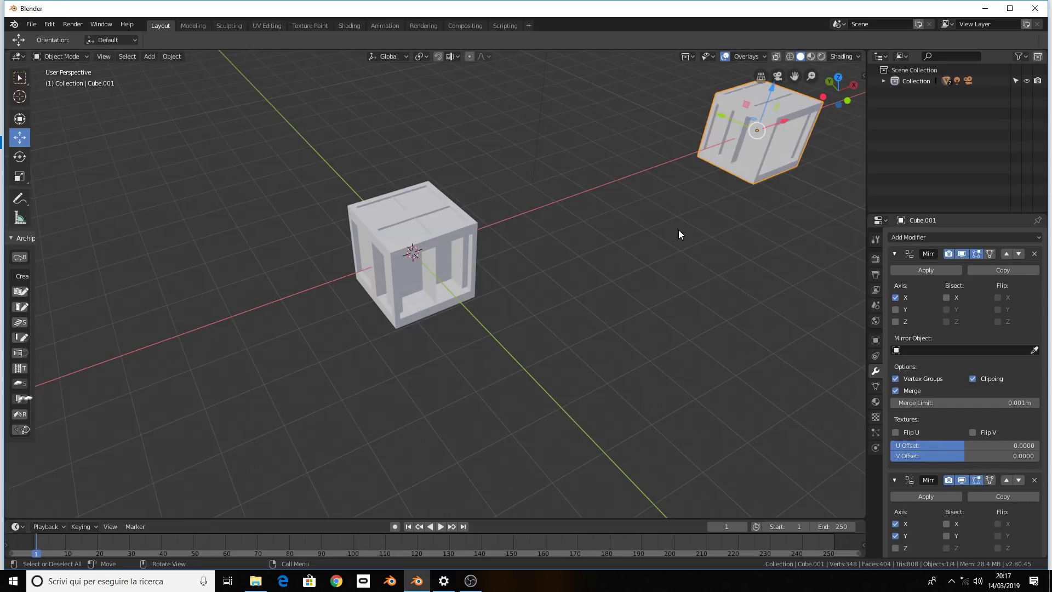
pyautogui.press('Delete')
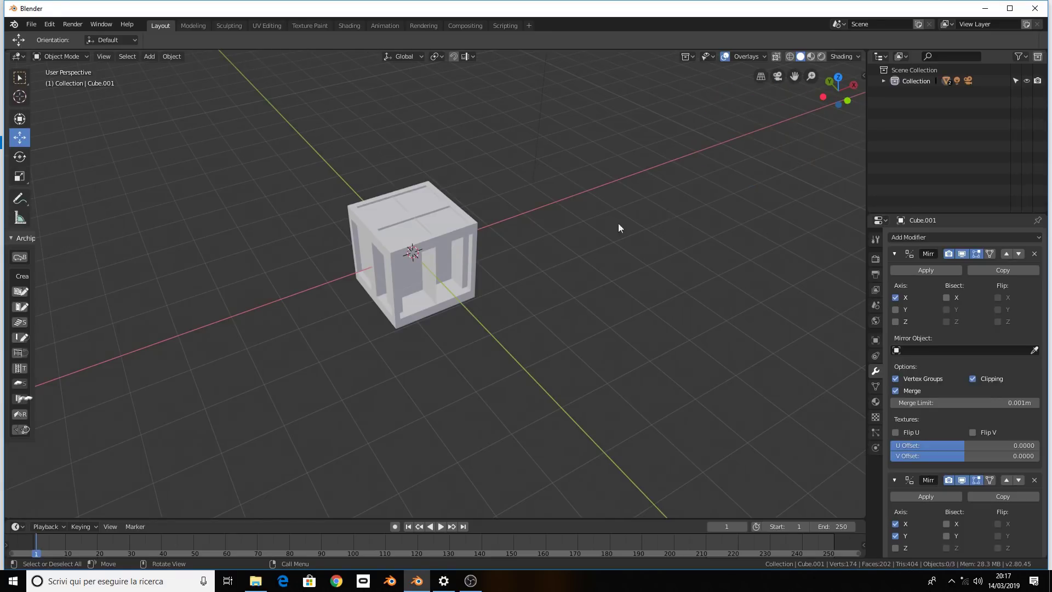
pyautogui.click(431, 229)
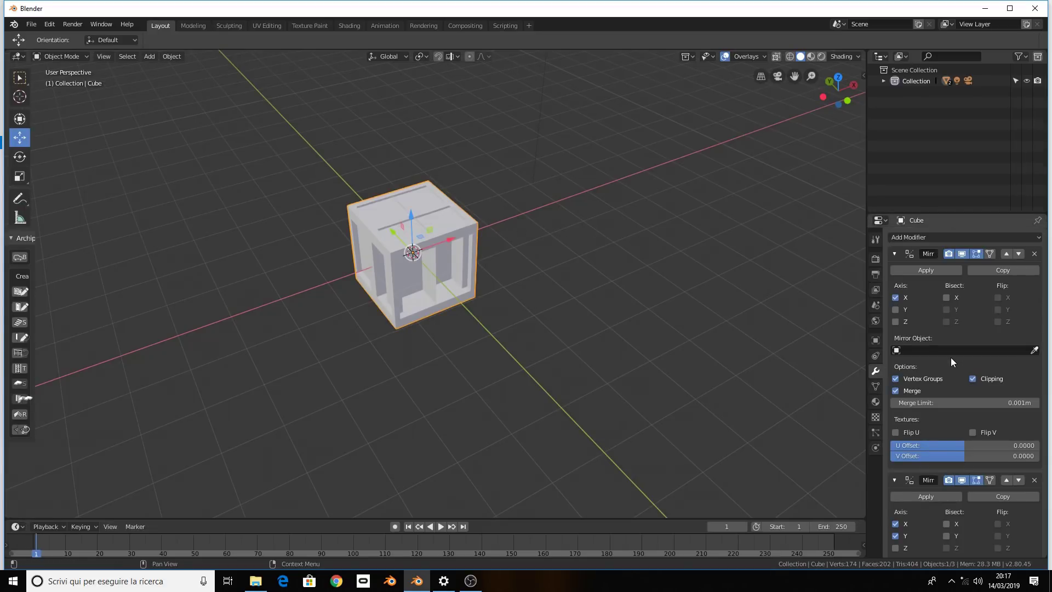
pyautogui.scroll(-4, 951, 358)
pyautogui.scroll(-3, 956, 357)
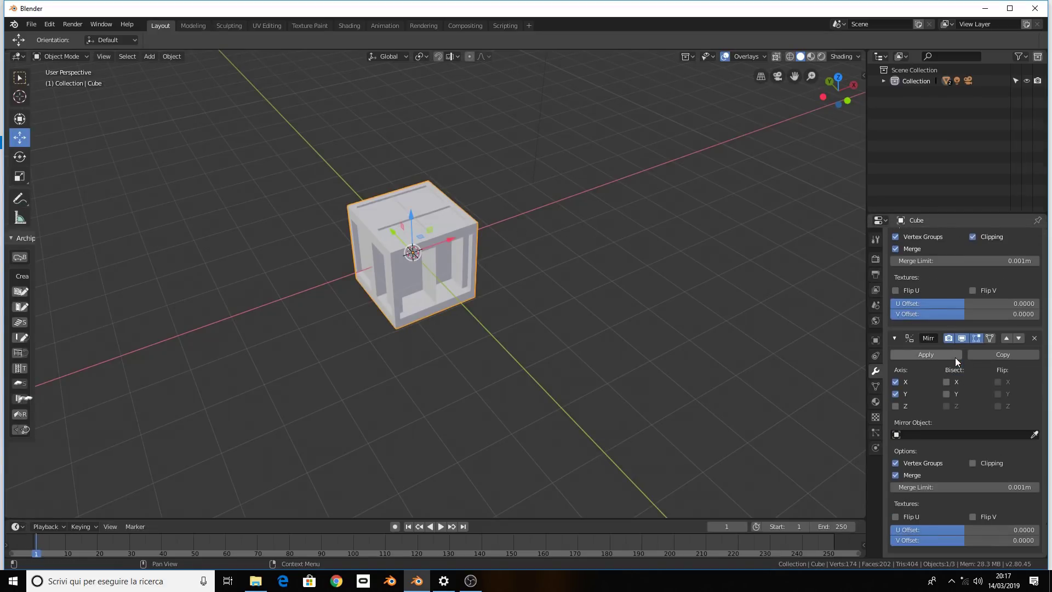
pyautogui.scroll(2, 955, 358)
pyautogui.scroll(5, 955, 358)
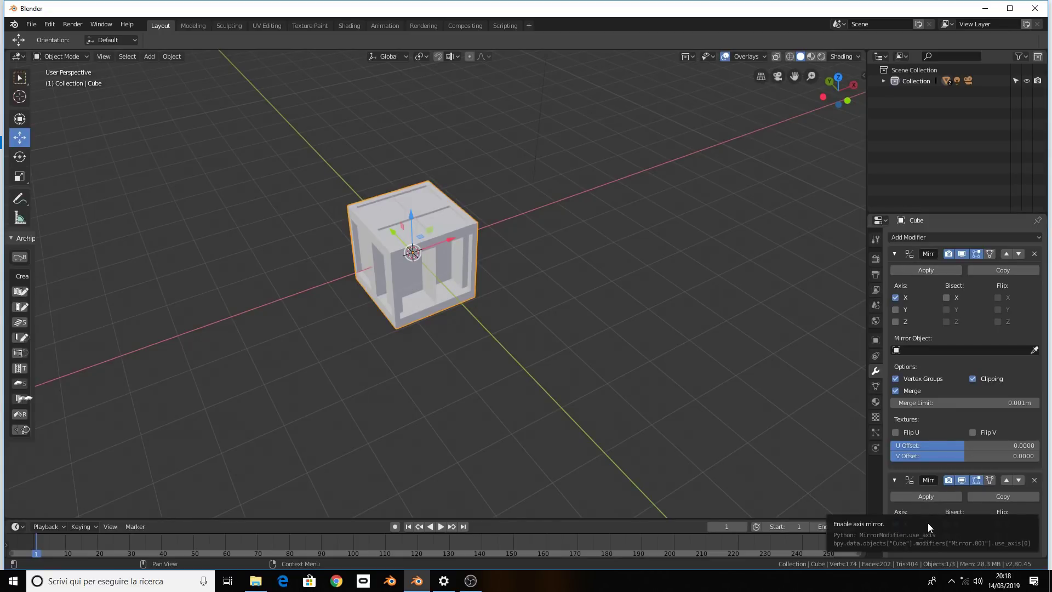
pyautogui.scroll(-3, 928, 523)
pyautogui.scroll(-2, 927, 472)
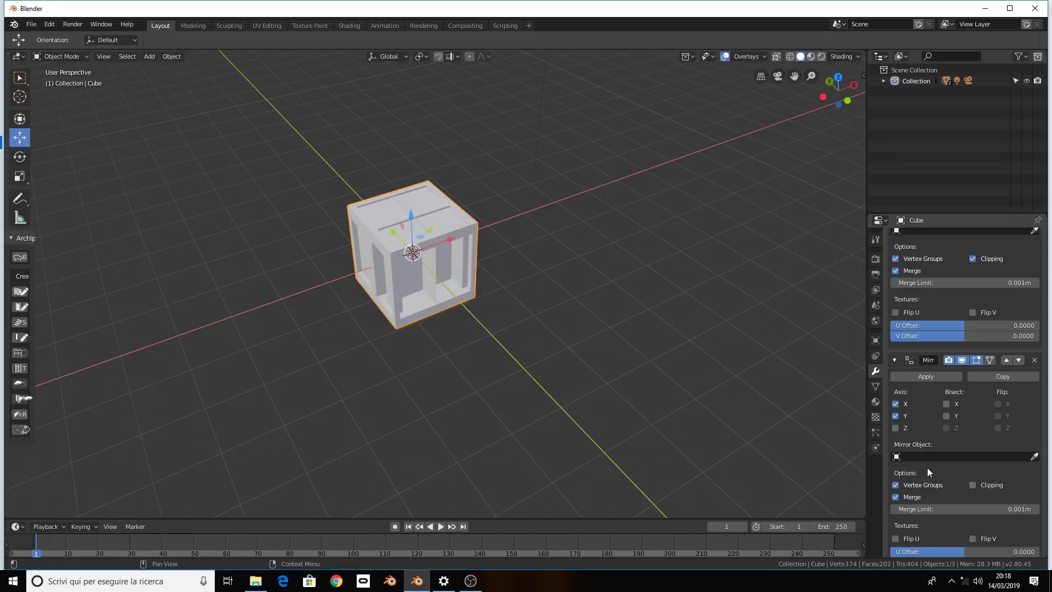
pyautogui.scroll(2, 927, 468)
pyautogui.scroll(1, 929, 422)
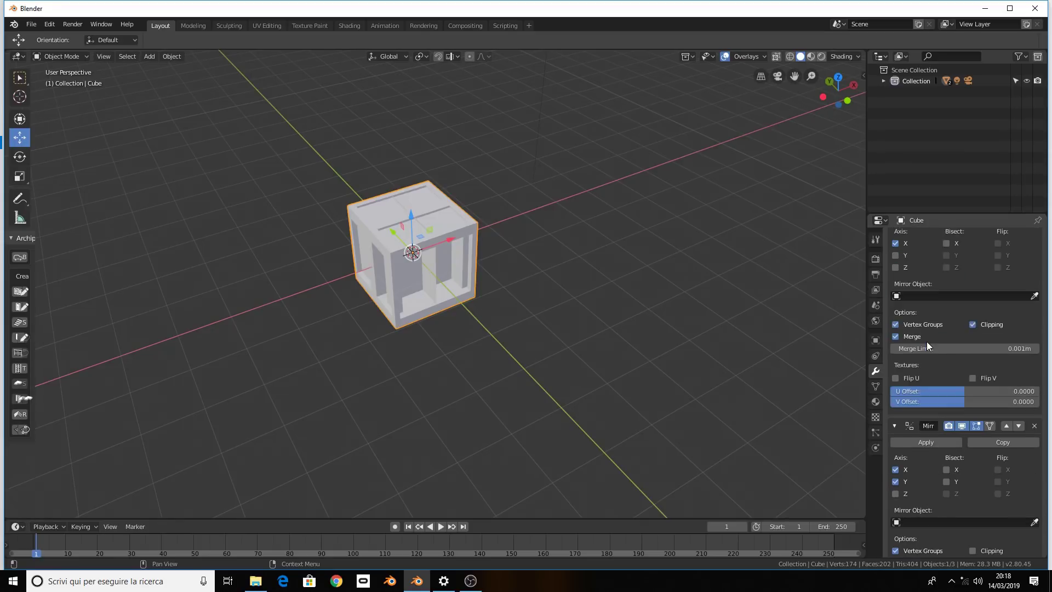
pyautogui.scroll(2, 928, 345)
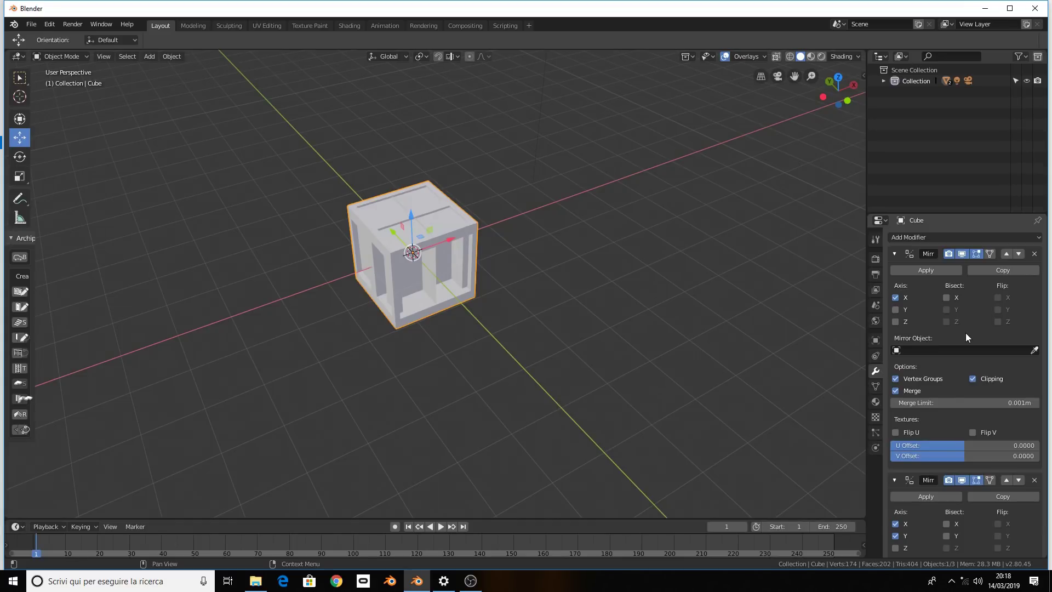
pyautogui.scroll(-5, 975, 323)
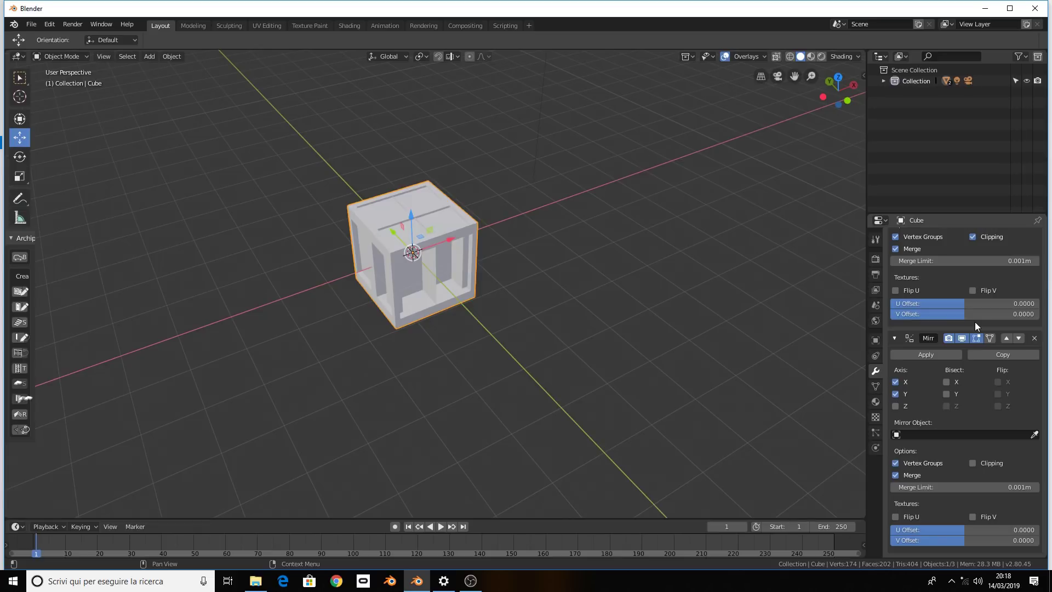
pyautogui.scroll(5, 974, 323)
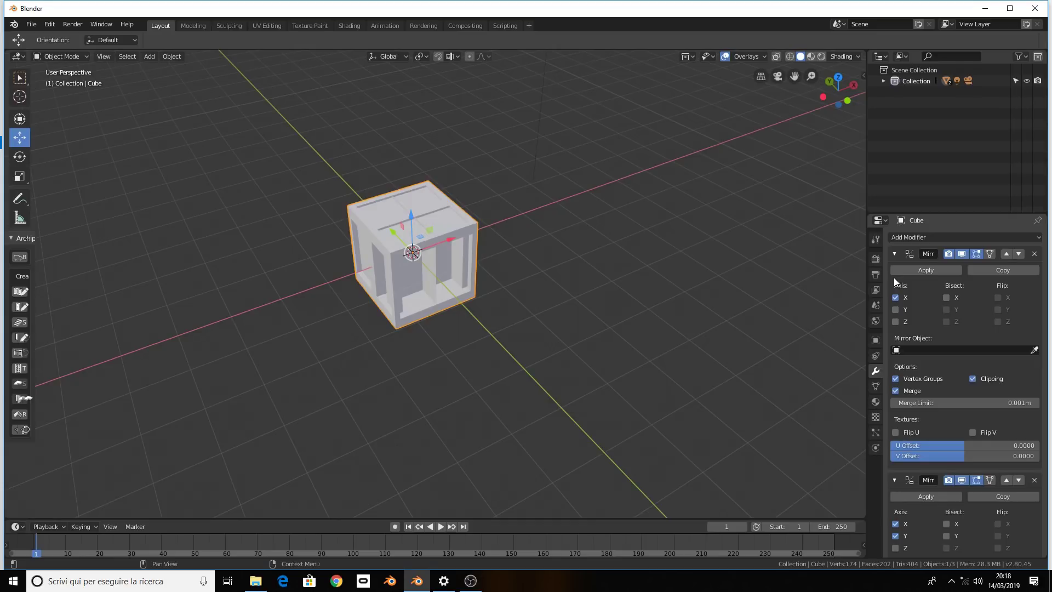
pyautogui.moveTo(807, 304)
pyautogui.mouseDown(button='middle')
pyautogui.moveTo(688, 304)
pyautogui.moveTo(748, 292)
pyautogui.mouseUp(button='middle')
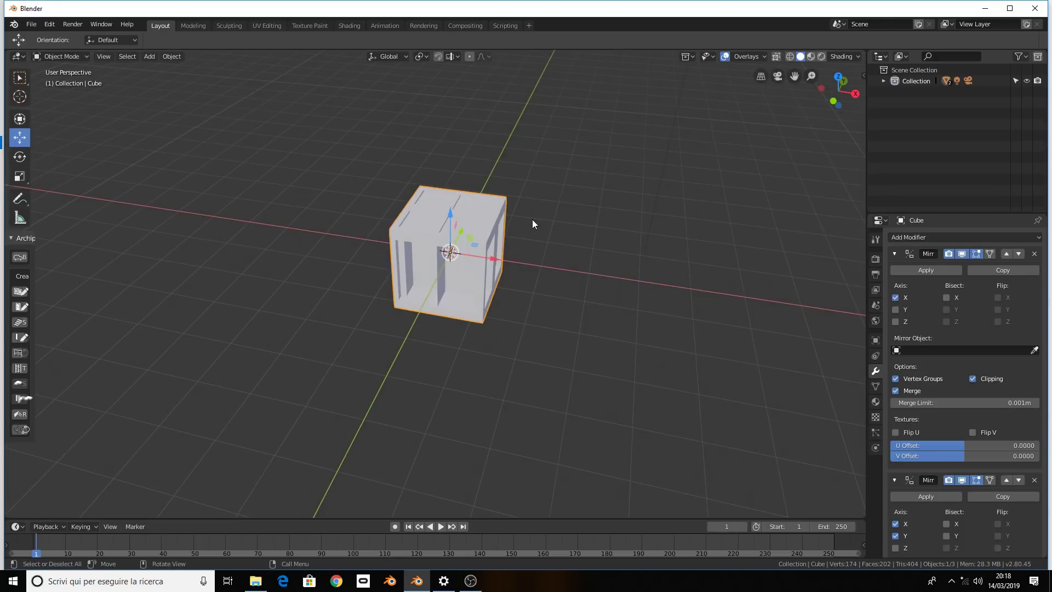
# Delete the old mirrored cube and add a fresh cube mesh
pyautogui.press('Delete')
pyautogui.hotkey('shift', 'a')
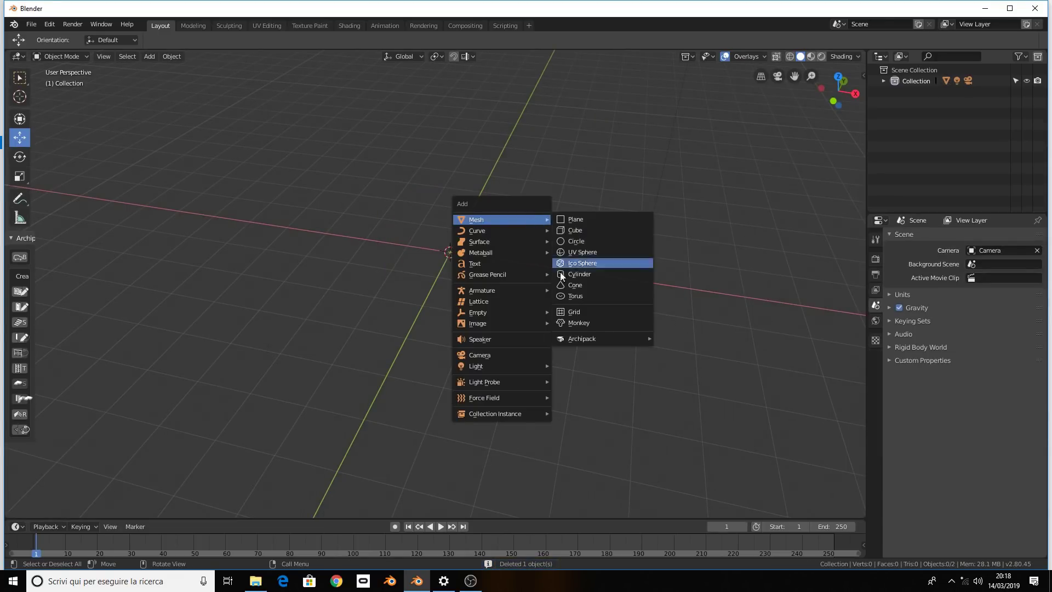
pyautogui.click(575, 231)
pyautogui.moveTo(505, 254); pyautogui.dragTo(548, 255, button='middle')
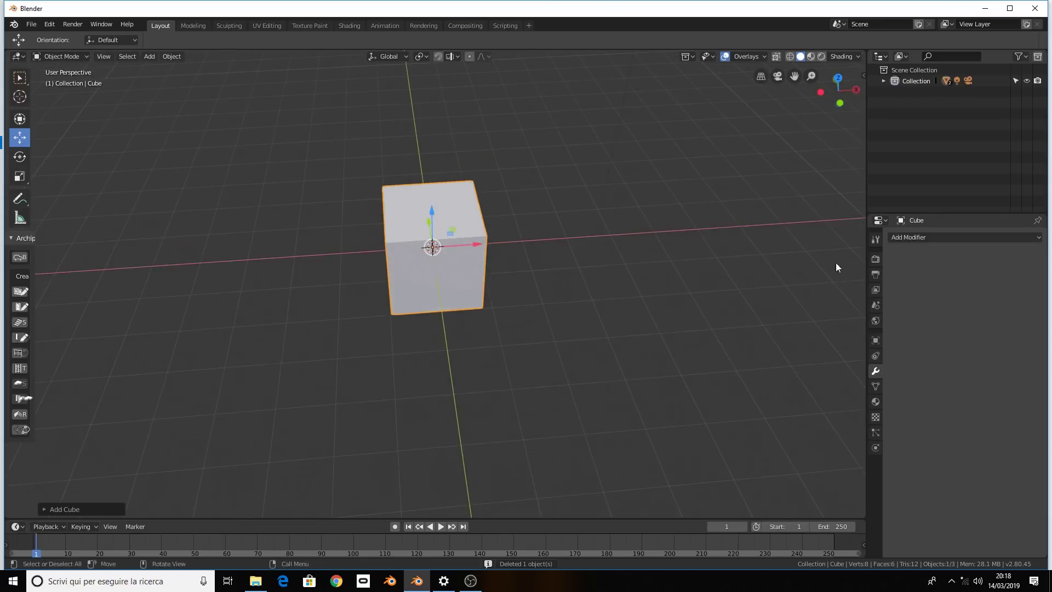
# Add Subdivision Surface and Edge Split modifiers, ordering Subdivision first in the stack
pyautogui.click(899, 238)
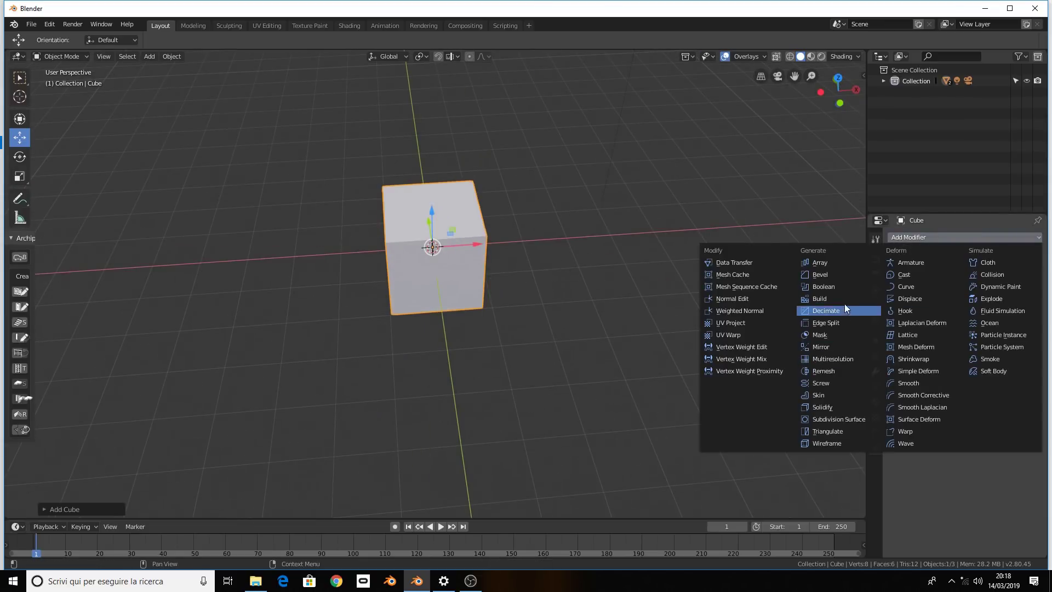
pyautogui.click(856, 418)
pyautogui.moveTo(622, 296); pyautogui.dragTo(695, 297, button='middle')
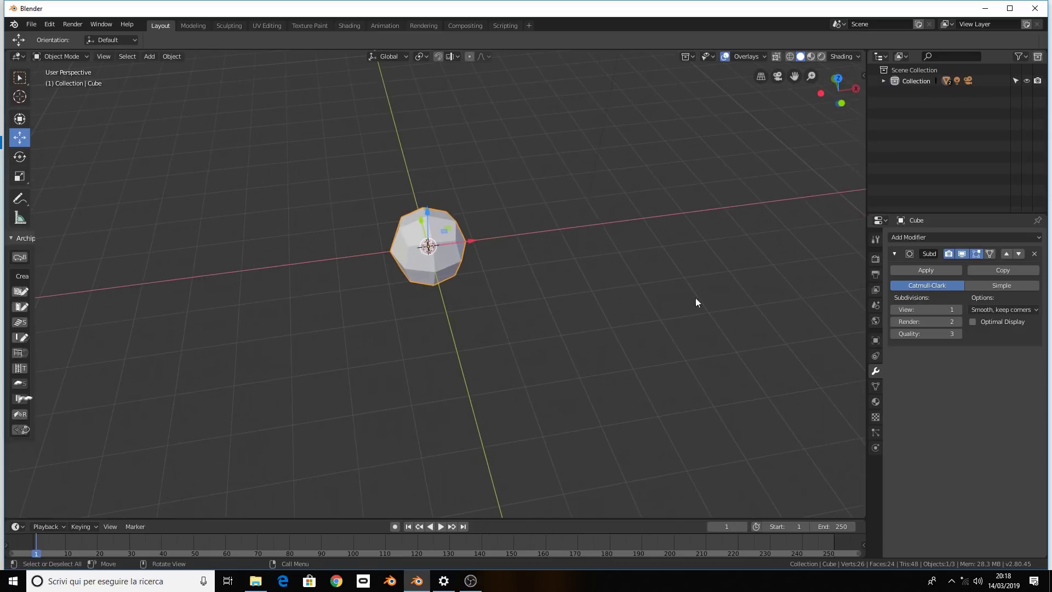
pyautogui.click(887, 241)
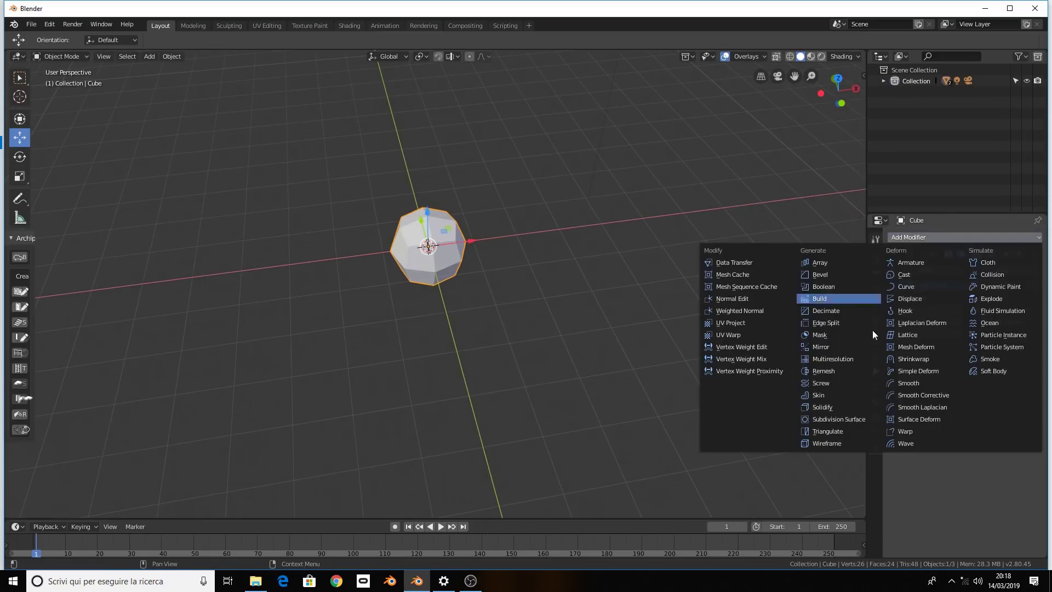
pyautogui.click(833, 322)
pyautogui.click(1006, 357)
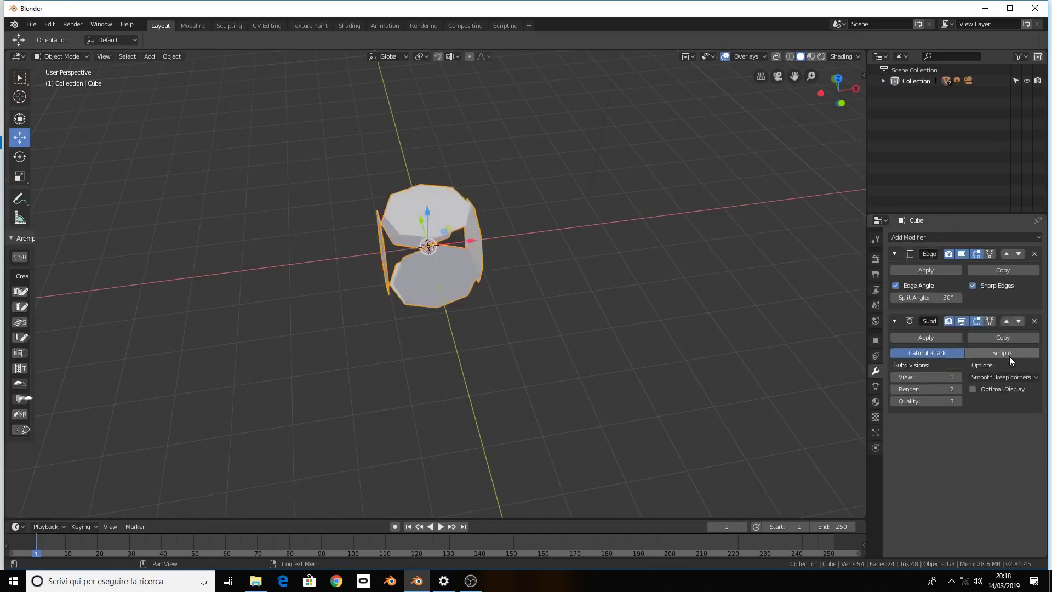
pyautogui.moveTo(531, 346)
pyautogui.mouseDown(button='middle')
pyautogui.moveTo(444, 329)
pyautogui.moveTo(554, 318)
pyautogui.mouseUp(button='middle')
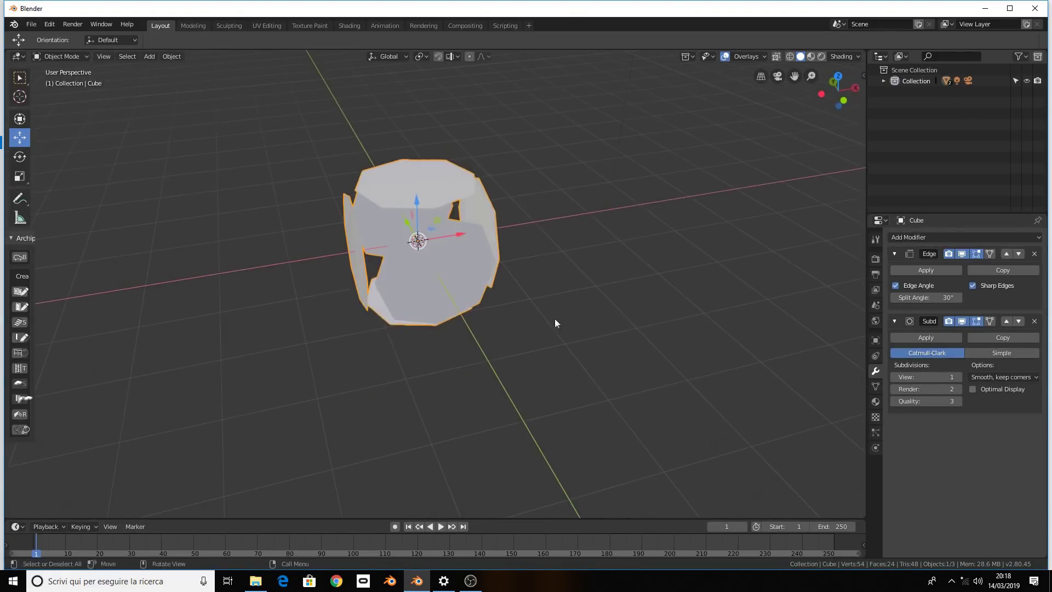
pyautogui.click(1018, 255)
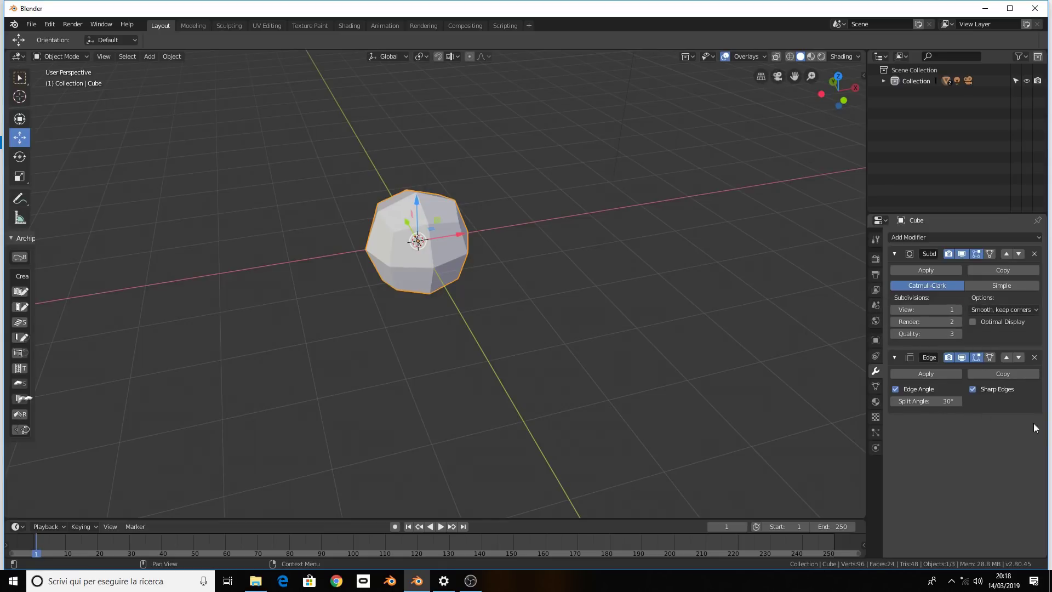
# Compare modifier orders, leaving Subdivision Surface above Edge Split
pyautogui.click(1006, 358)
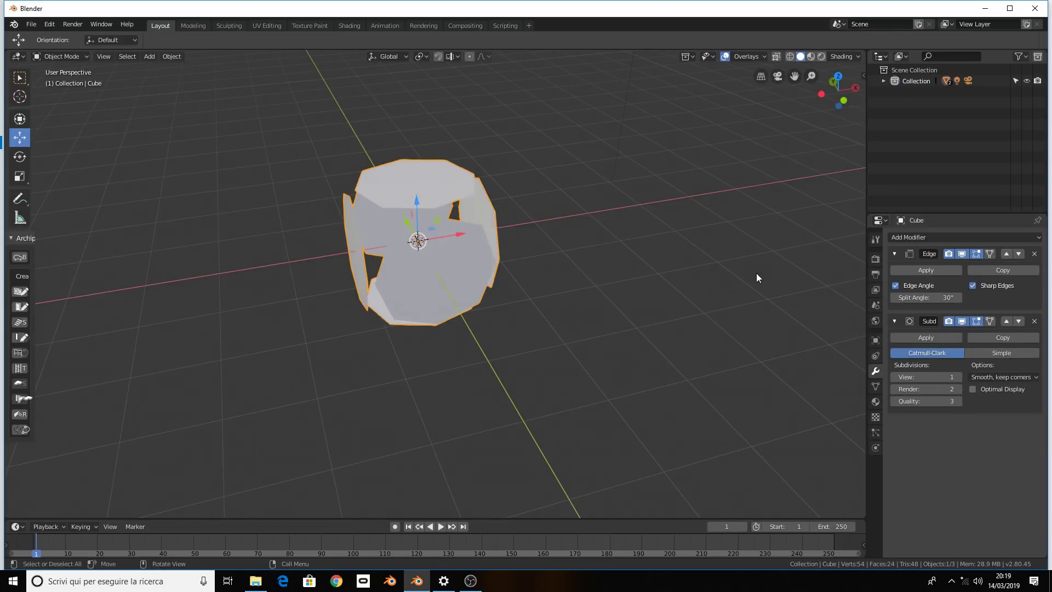
pyautogui.moveTo(601, 218)
pyautogui.mouseDown(button='middle')
pyautogui.moveTo(564, 219)
pyautogui.moveTo(594, 211)
pyautogui.moveTo(448, 296)
pyautogui.mouseUp(button='middle')
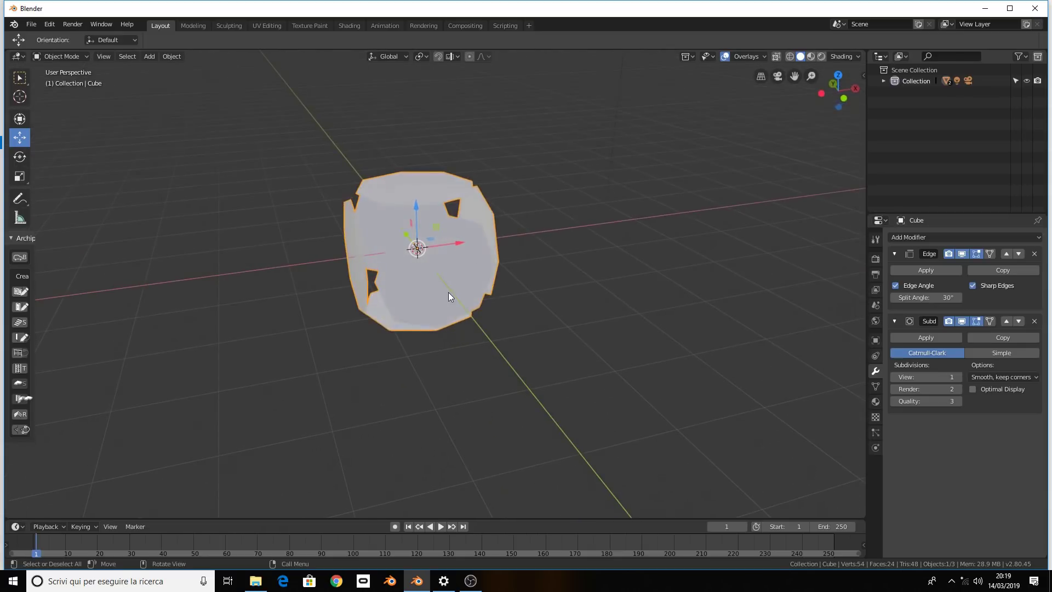
pyautogui.scroll(2, 449, 285)
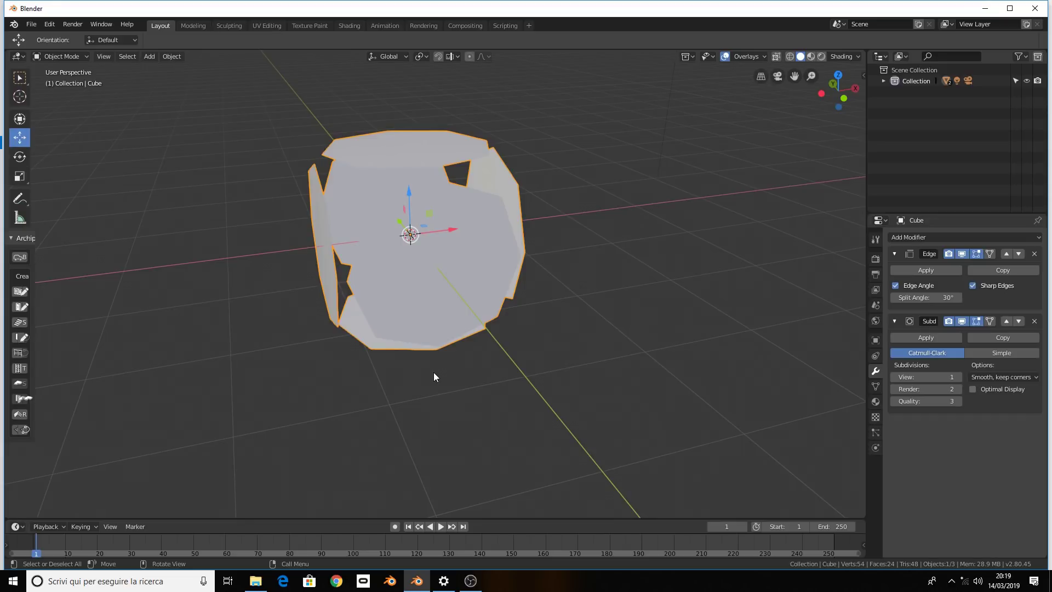
pyautogui.scroll(-1, 433, 376)
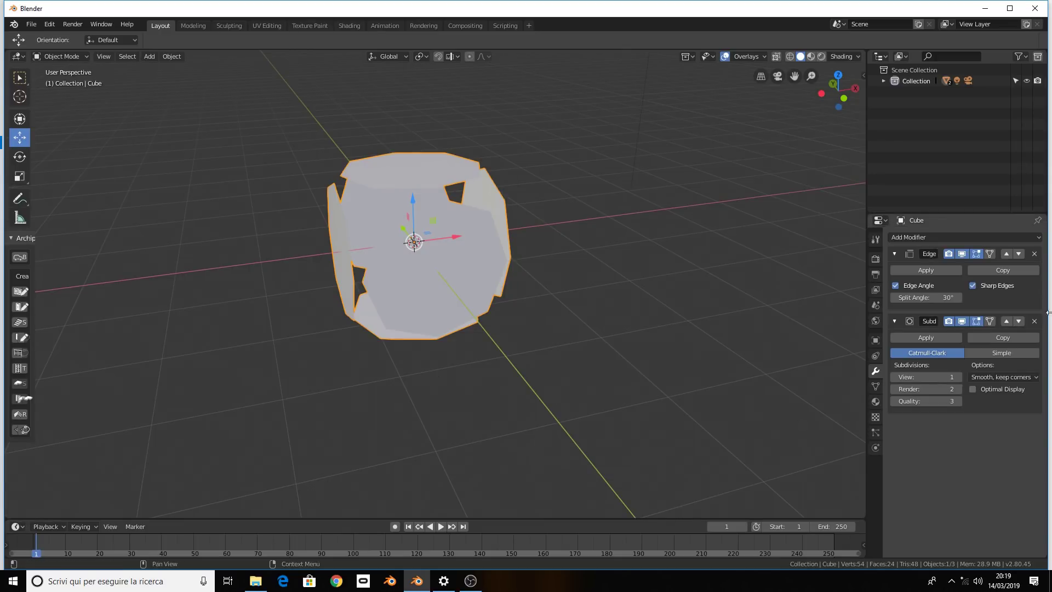
pyautogui.click(1019, 254)
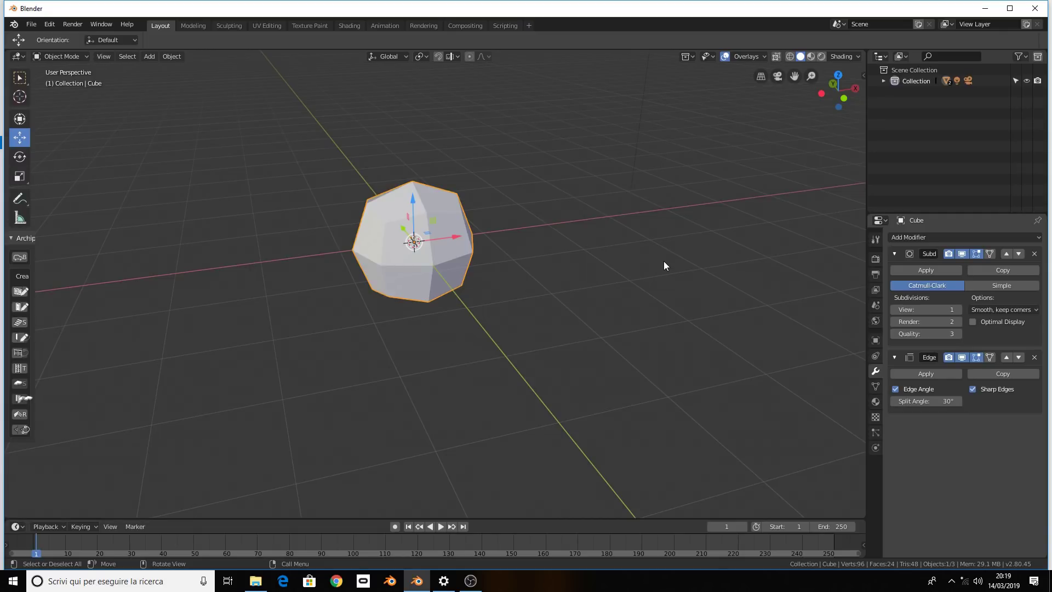
# Apply both modifiers to the cube, check it in Edit Mode, then delete it
pyautogui.click(913, 266)
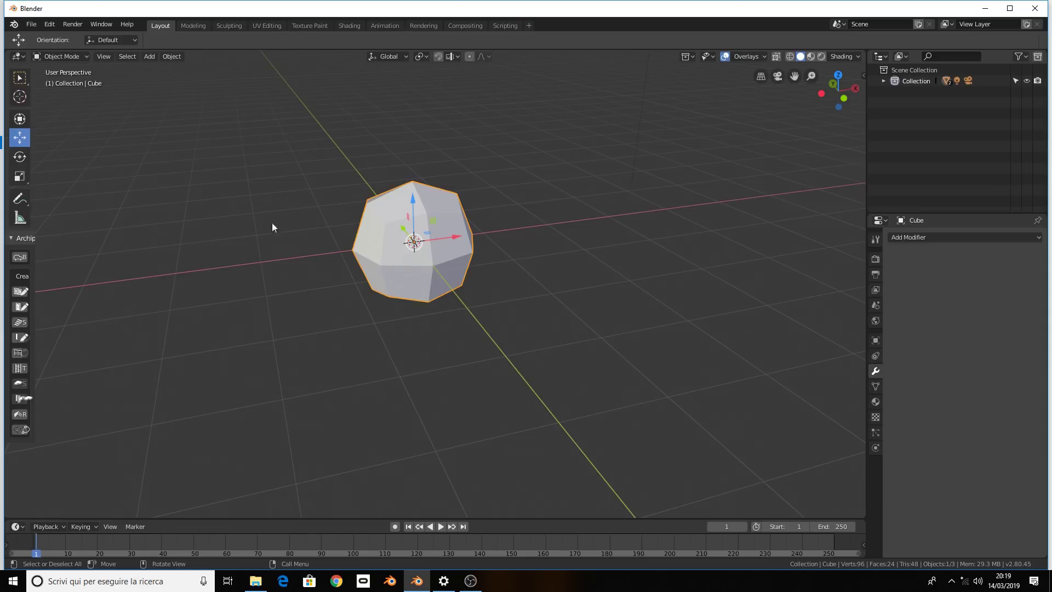
pyautogui.press('Tab')
pyautogui.moveTo(472, 205); pyautogui.dragTo(463, 217, button='middle')
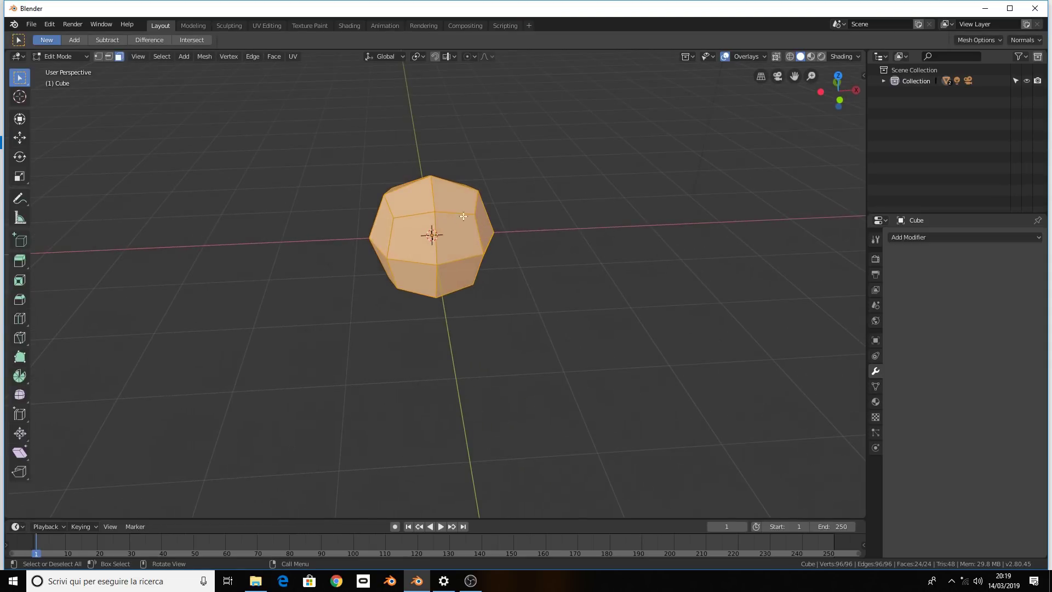
pyautogui.press('Tab')
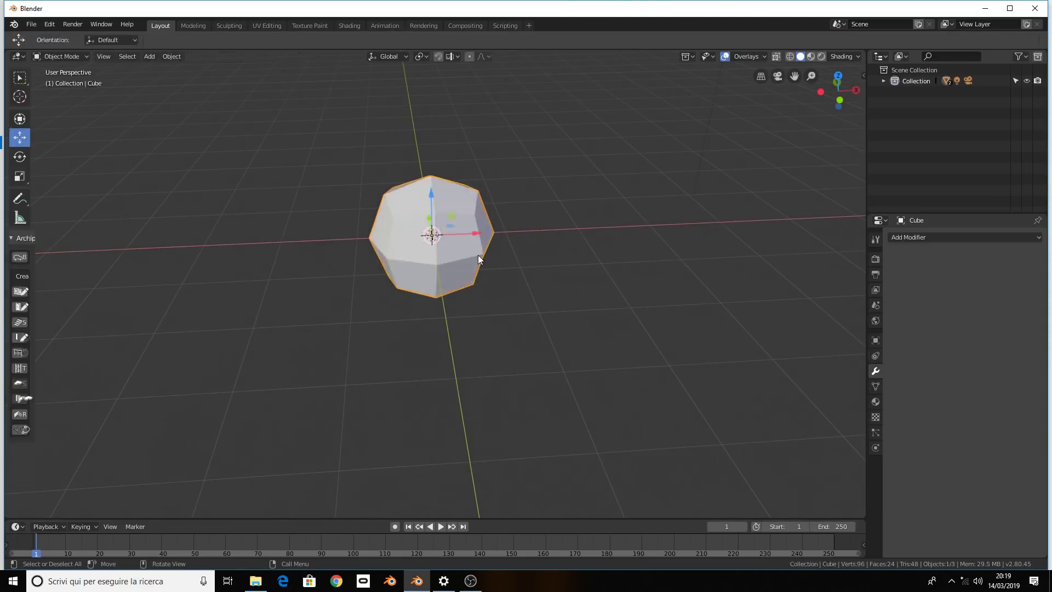
pyautogui.scroll(-1, 477, 255)
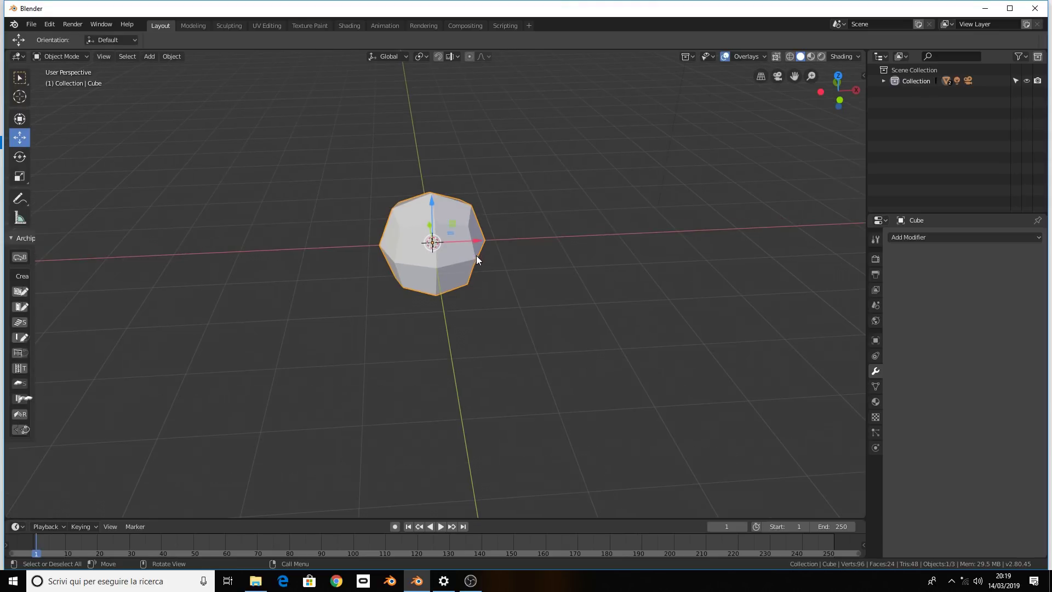
pyautogui.press('Delete')
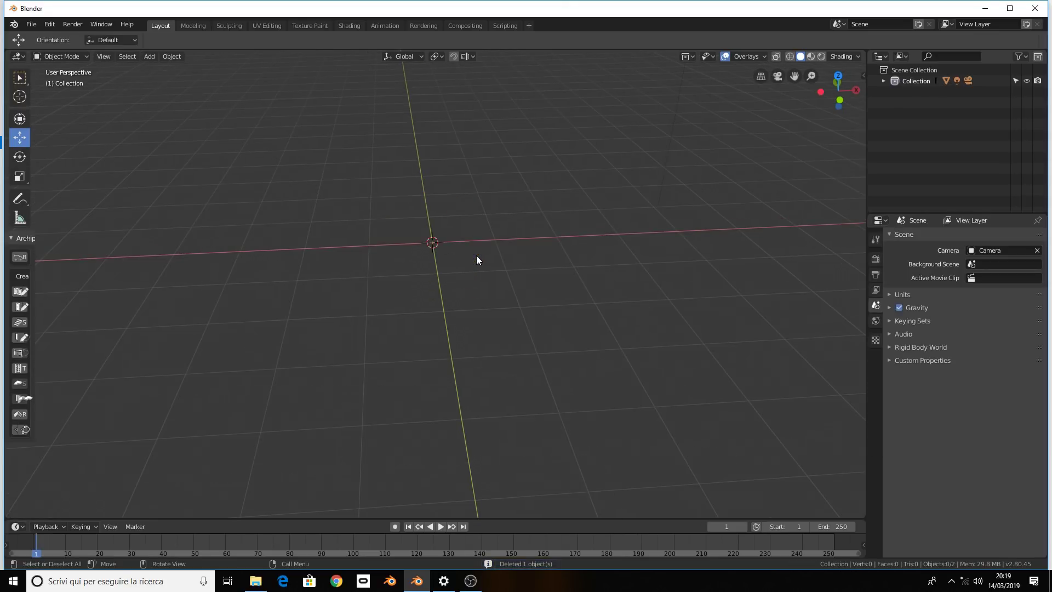
# Add a plane mesh at the scene centre and scale it up to about 1.85
pyautogui.moveTo(379, 249); pyautogui.dragTo(385, 266, button='middle')
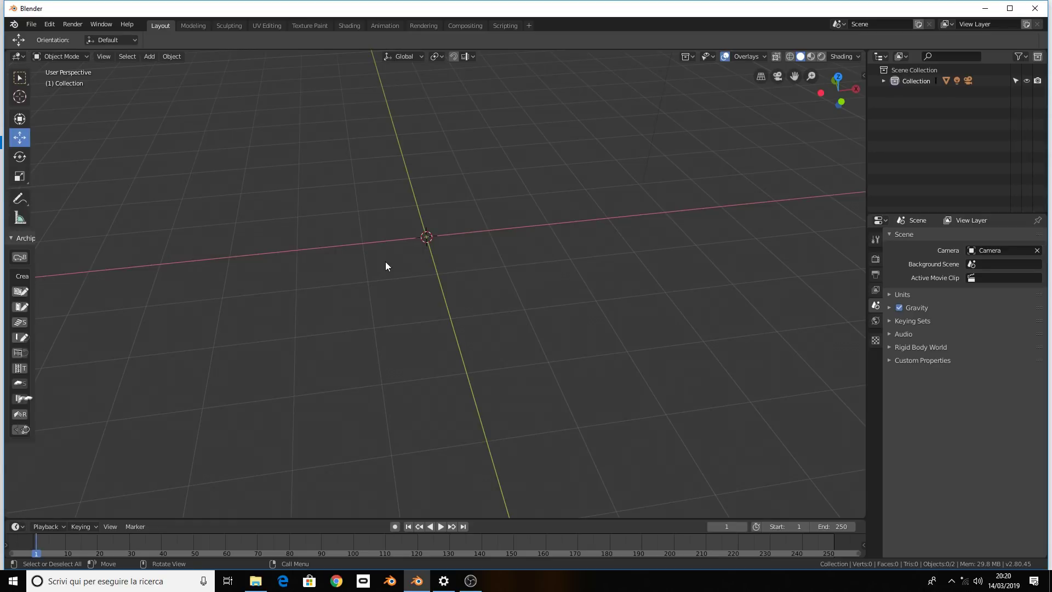
pyautogui.hotkey('shift', 'a')
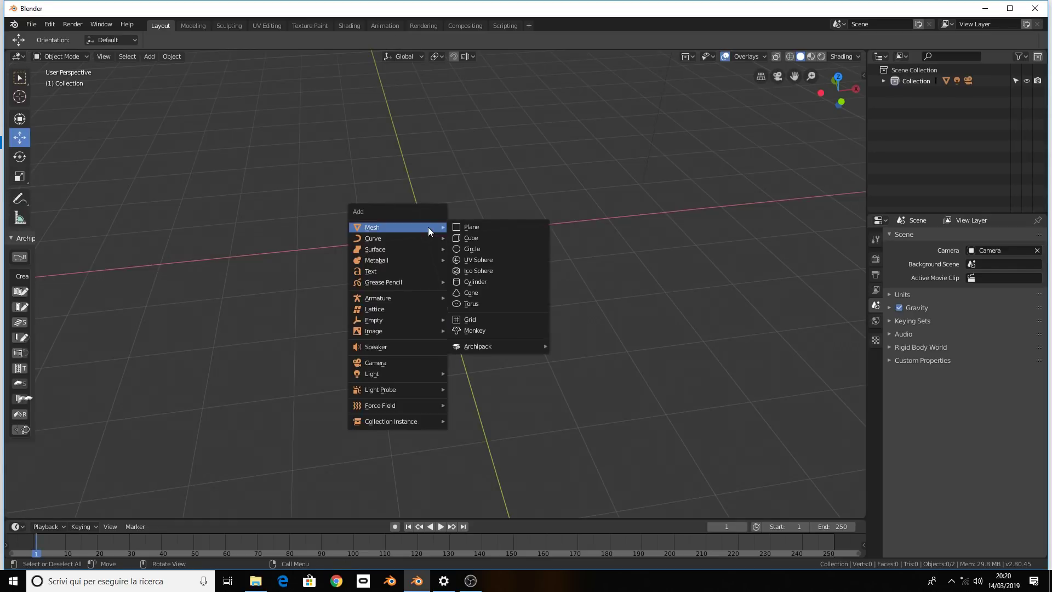
pyautogui.click(456, 228)
pyautogui.press('s')
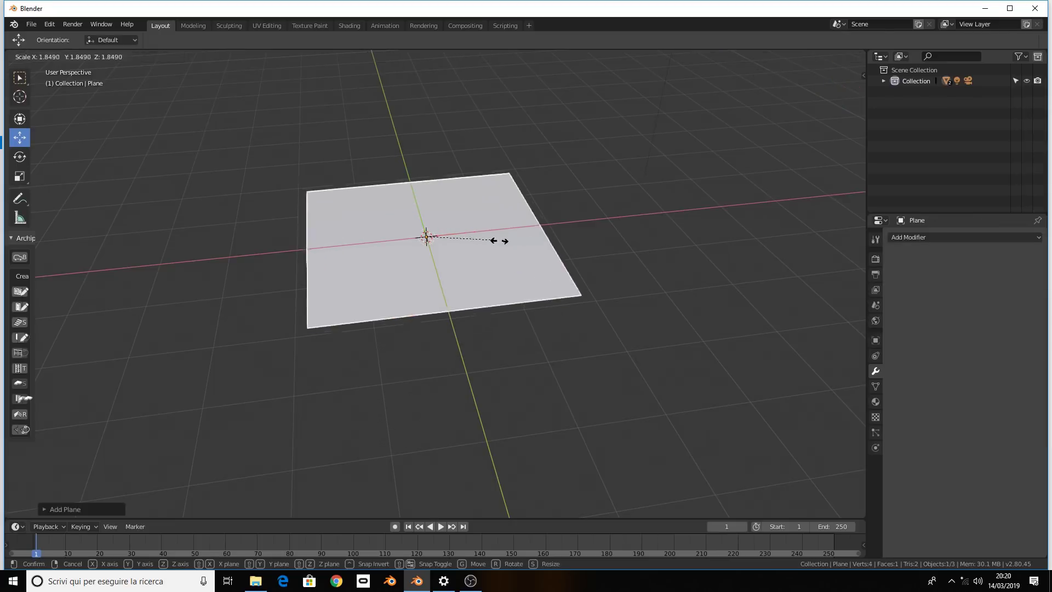
pyautogui.click(551, 265)
# Subdivide the whole plane three times in Edit Mode into 64 faces, then return to Object Mode
pyautogui.scroll(-4, 545, 341)
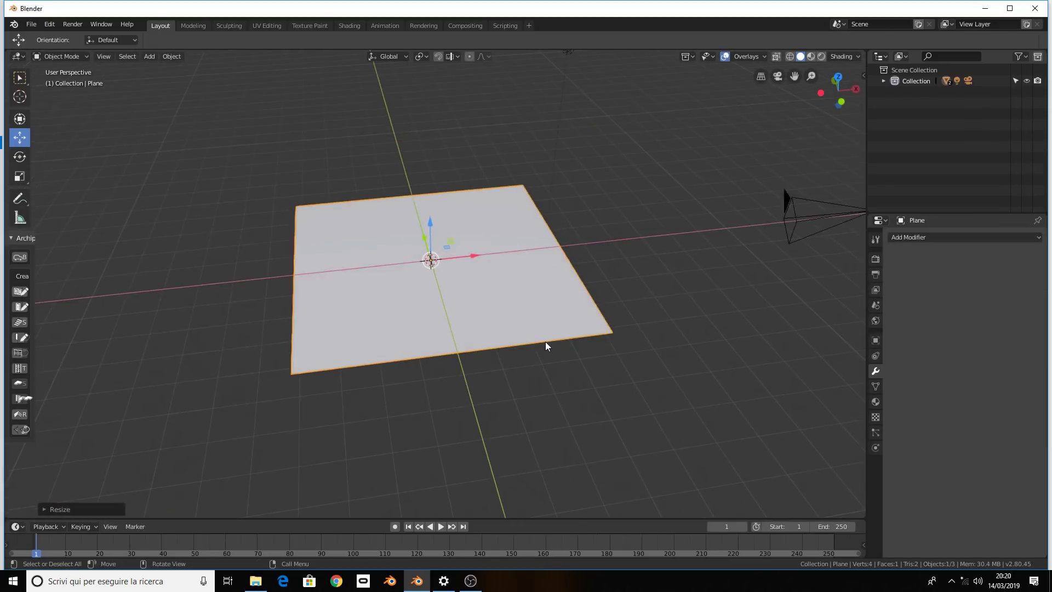
pyautogui.press('Tab')
pyautogui.press('1')
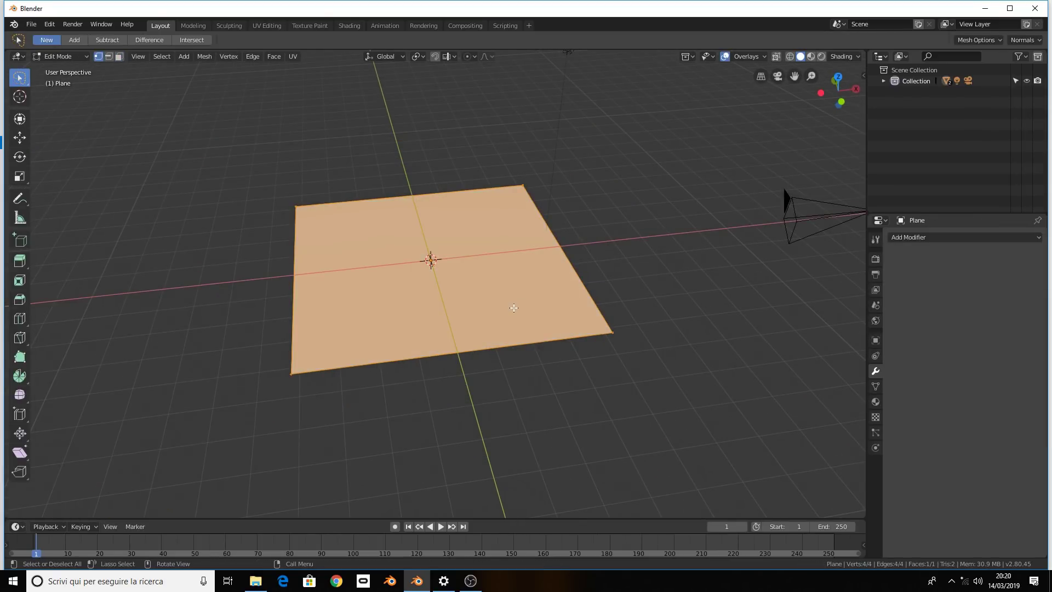
pyautogui.press('w')
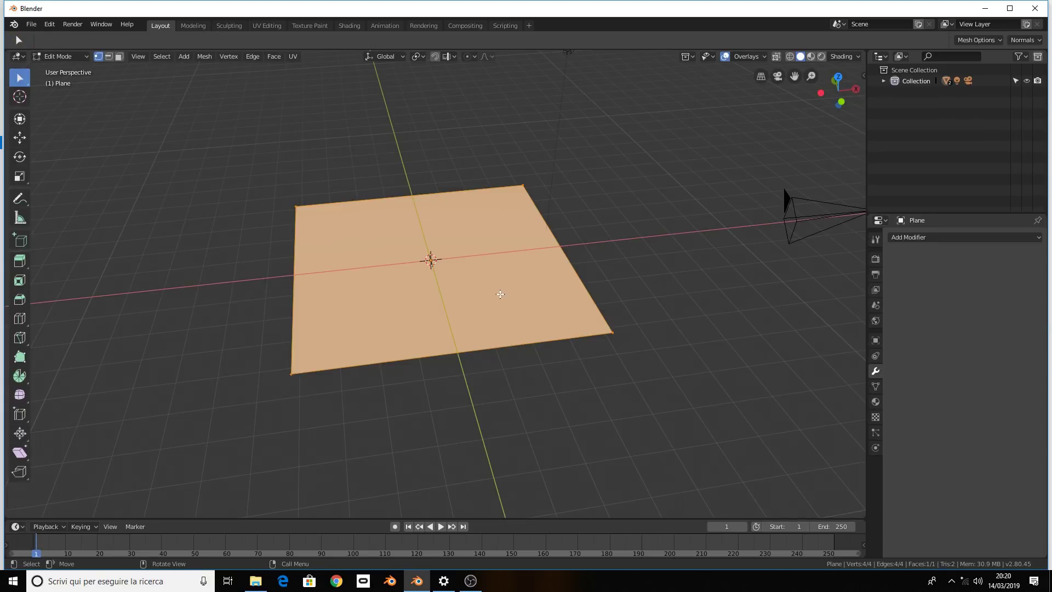
pyautogui.rightClick(470, 276)
pyautogui.click(467, 277)
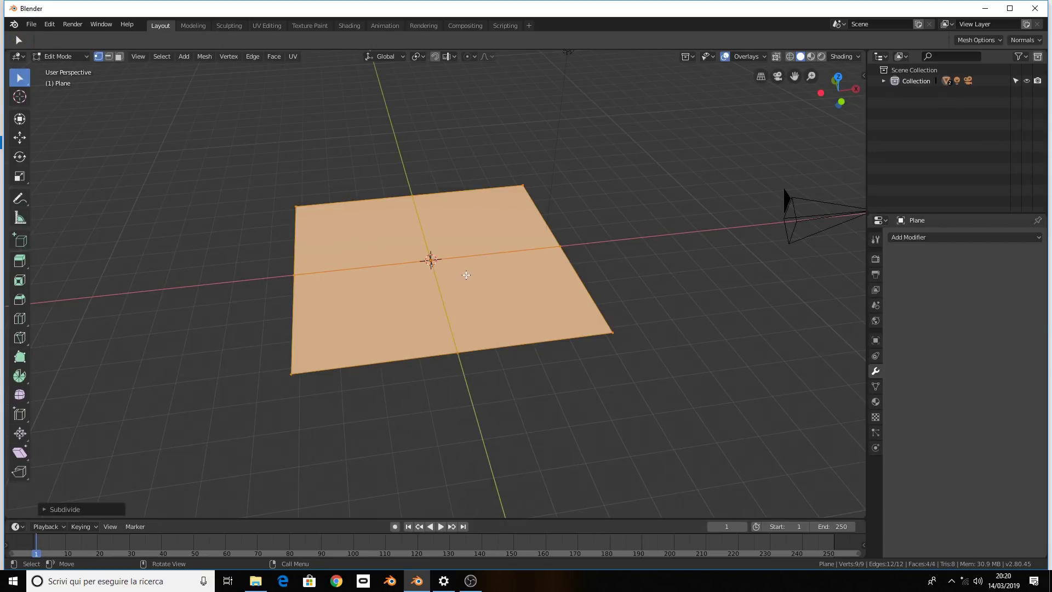
pyautogui.rightClick(466, 275)
pyautogui.click(466, 275)
pyautogui.rightClick(465, 275)
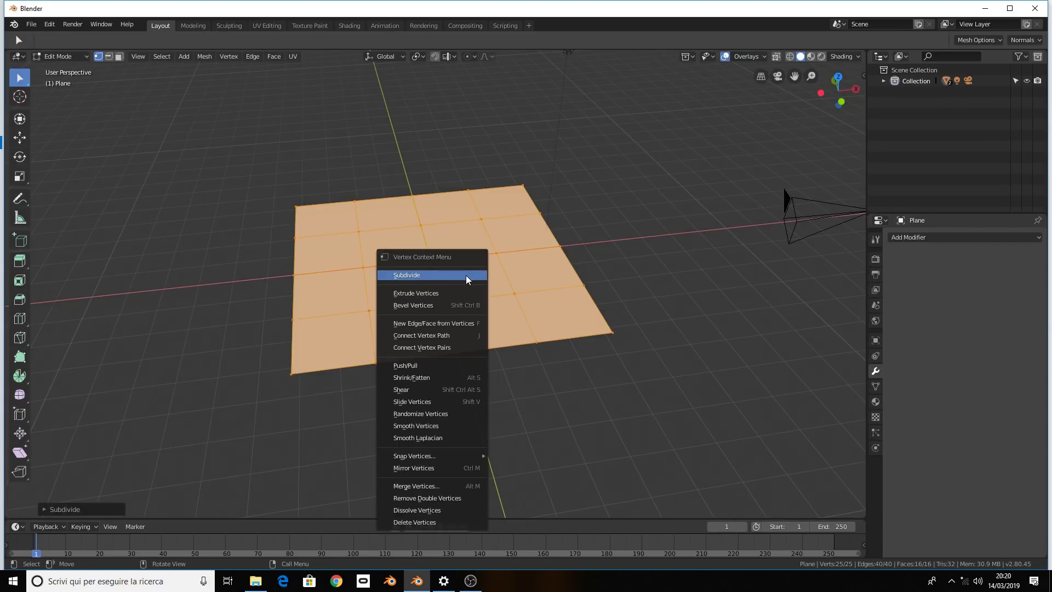
pyautogui.click(466, 275)
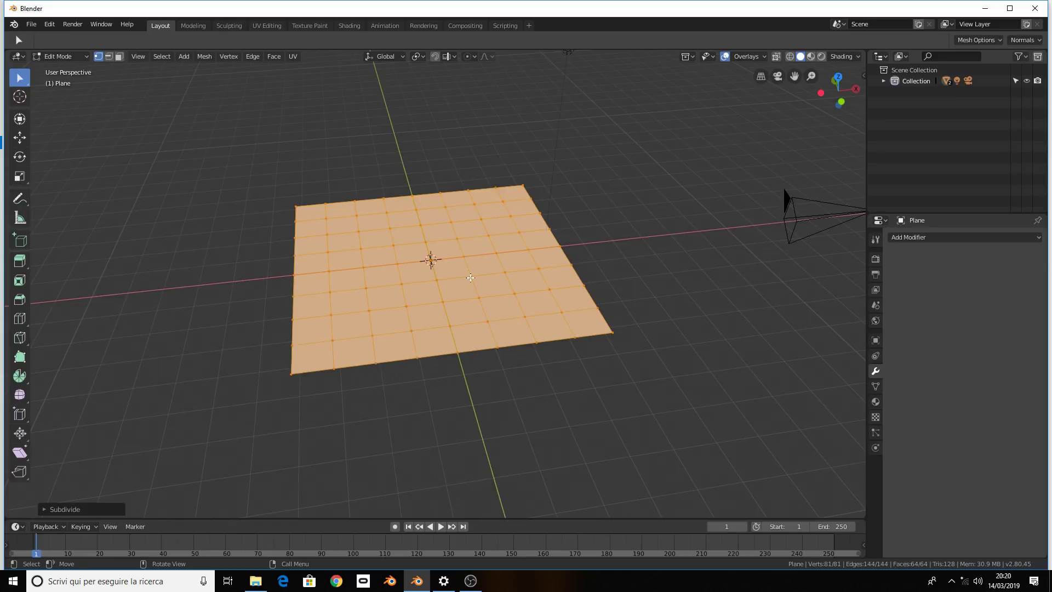
pyautogui.press('Tab')
pyautogui.moveTo(470, 277)
pyautogui.mouseDown(button='middle')
pyautogui.moveTo(430, 266)
pyautogui.moveTo(439, 260)
pyautogui.mouseUp(button='middle')
# Add a monkey head and raise it along Z above the plane
pyautogui.hotkey('shift', 'a')
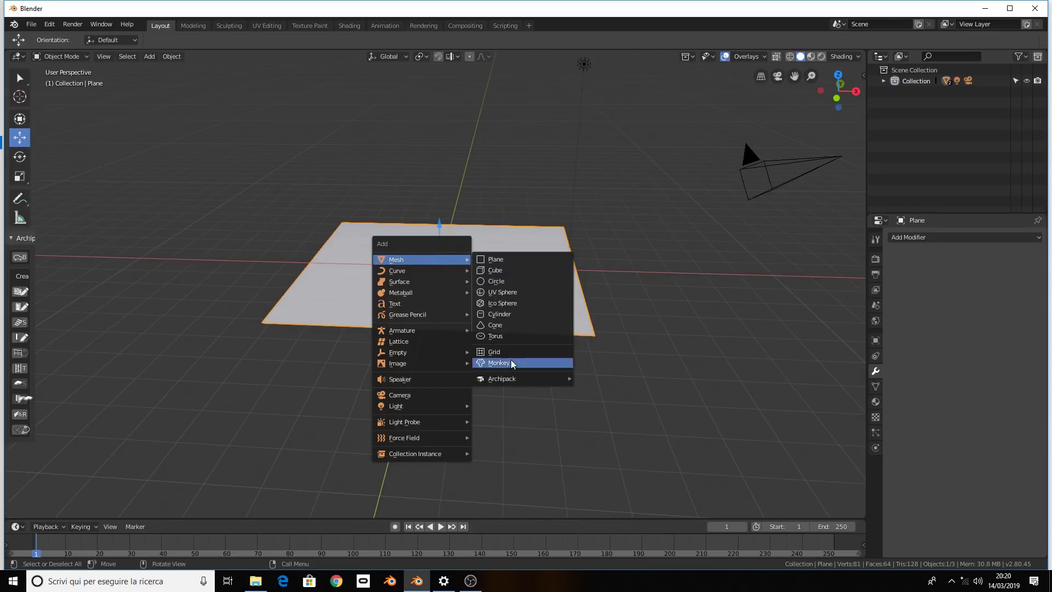
pyautogui.click(512, 363)
pyautogui.press('g')
pyautogui.press('z')
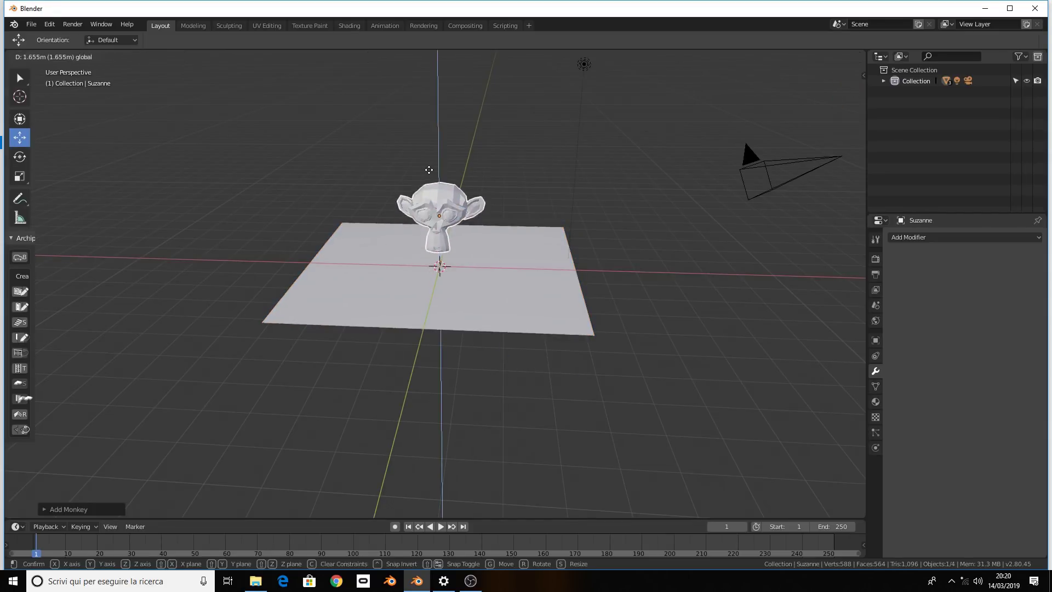
pyautogui.click(429, 176)
pyautogui.moveTo(433, 181); pyautogui.dragTo(474, 232, button='middle')
pyautogui.press('g')
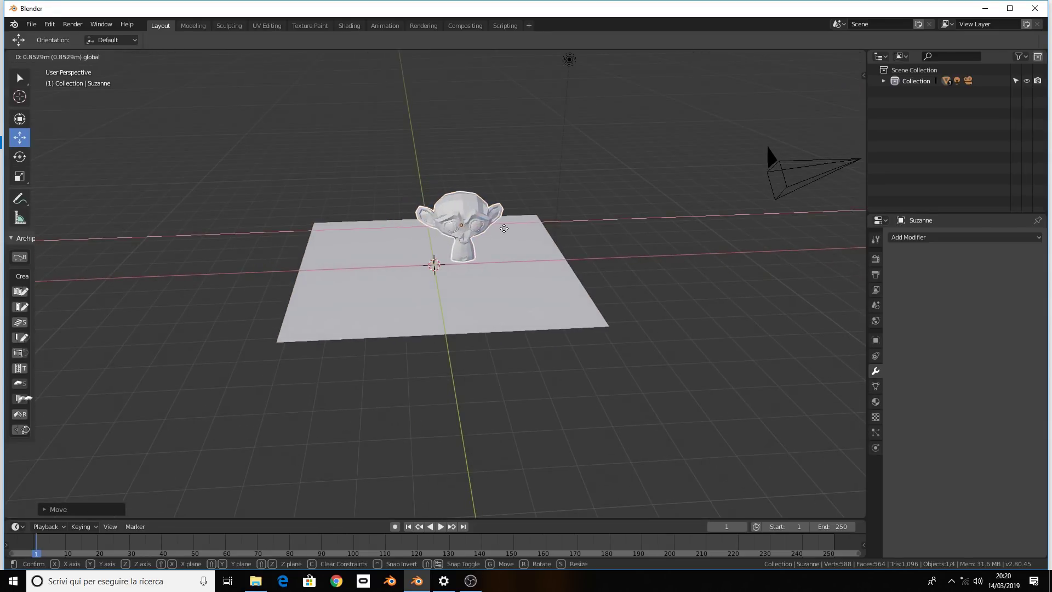
pyautogui.click(521, 241)
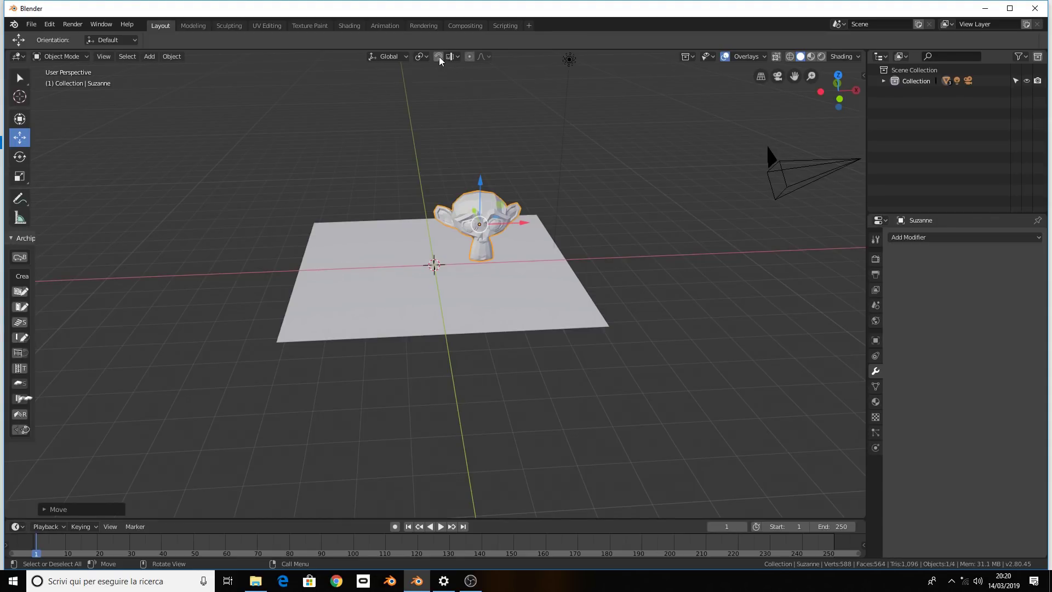
# Set the snapping target to Vertex and slide the monkey head left along X
pyautogui.click(438, 57)
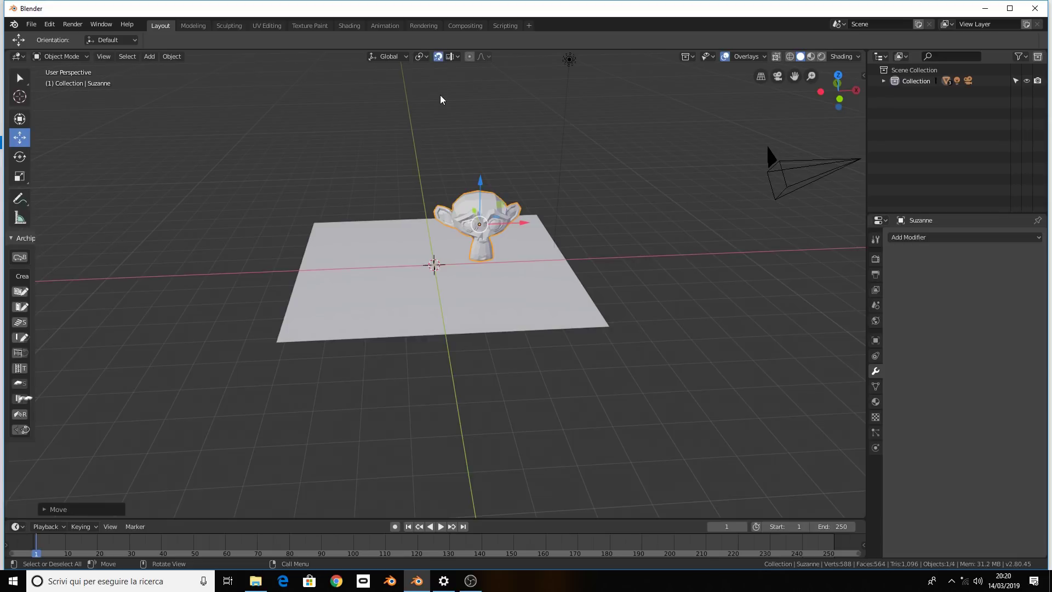
pyautogui.click(437, 58)
pyautogui.click(453, 58)
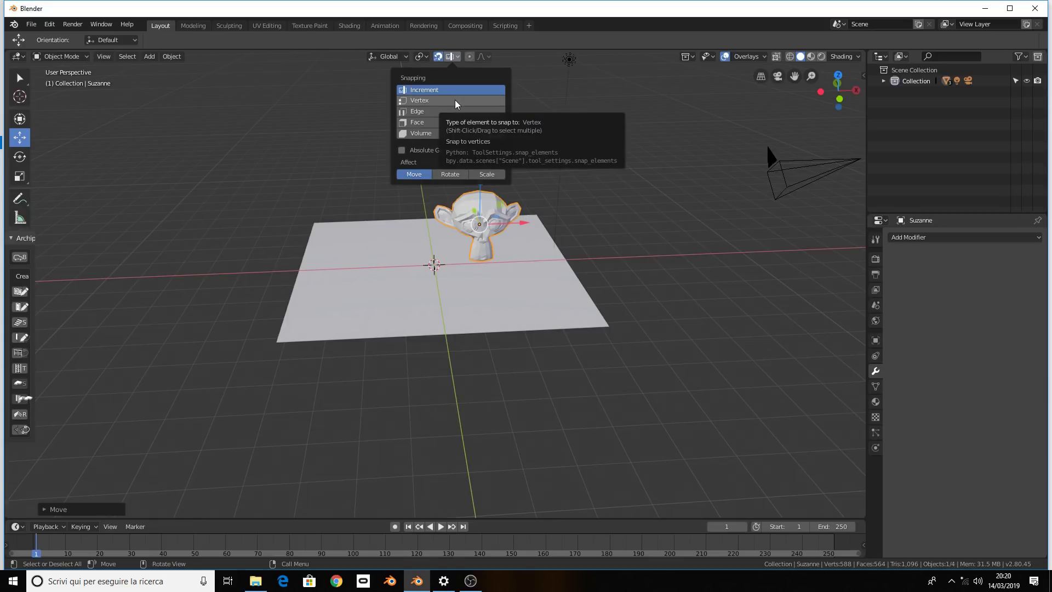
pyautogui.click(455, 101)
pyautogui.moveTo(531, 235)
pyautogui.mouseDown()
pyautogui.moveTo(364, 284)
pyautogui.moveTo(383, 309)
pyautogui.moveTo(471, 318)
pyautogui.mouseUp()
pyautogui.press('z')
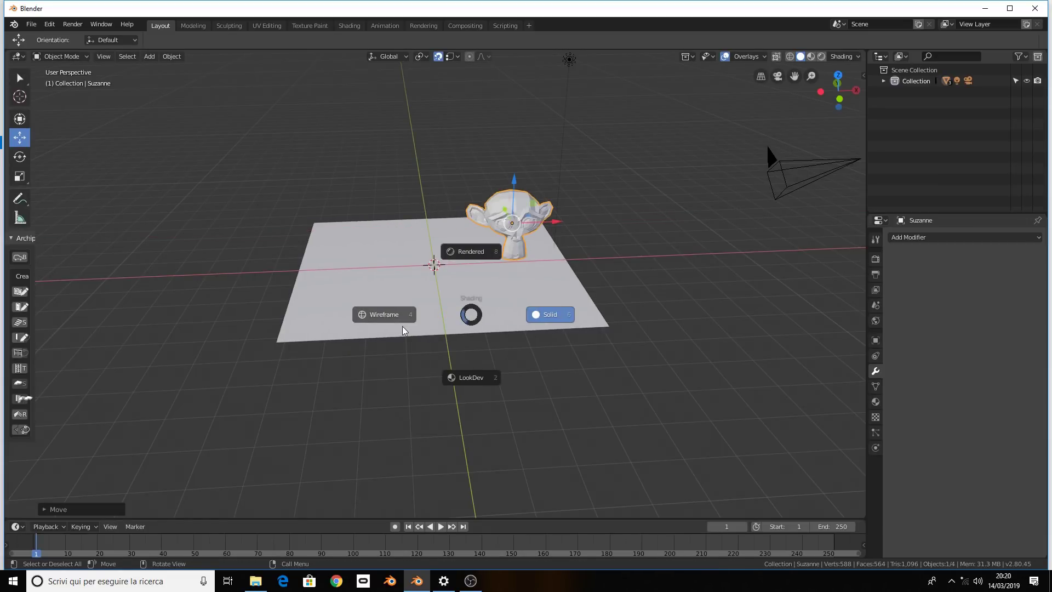
pyautogui.click(406, 322)
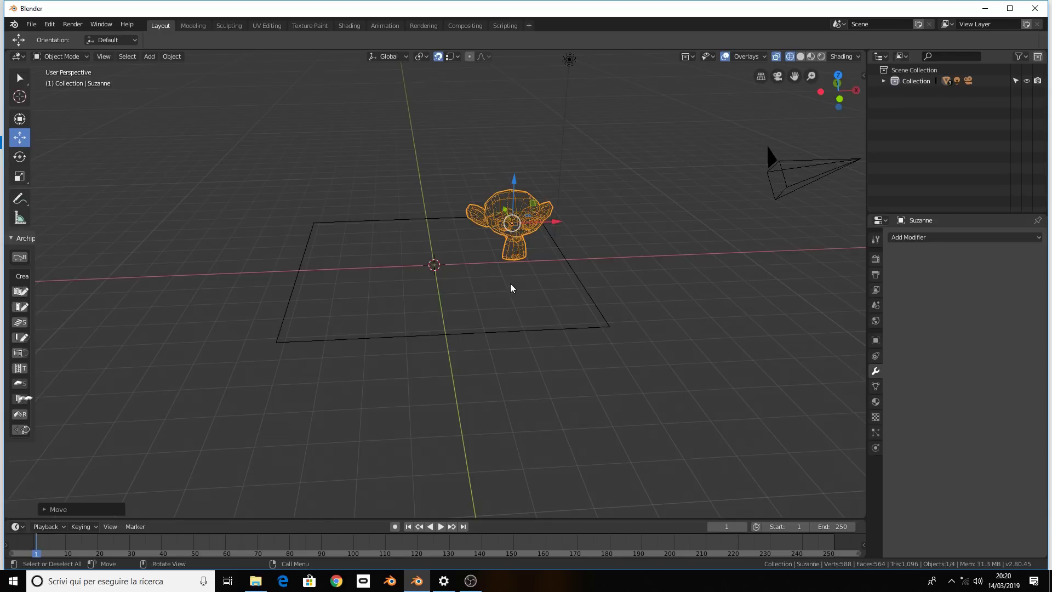
pyautogui.press('z')
pyautogui.click(482, 253)
pyautogui.click(482, 293)
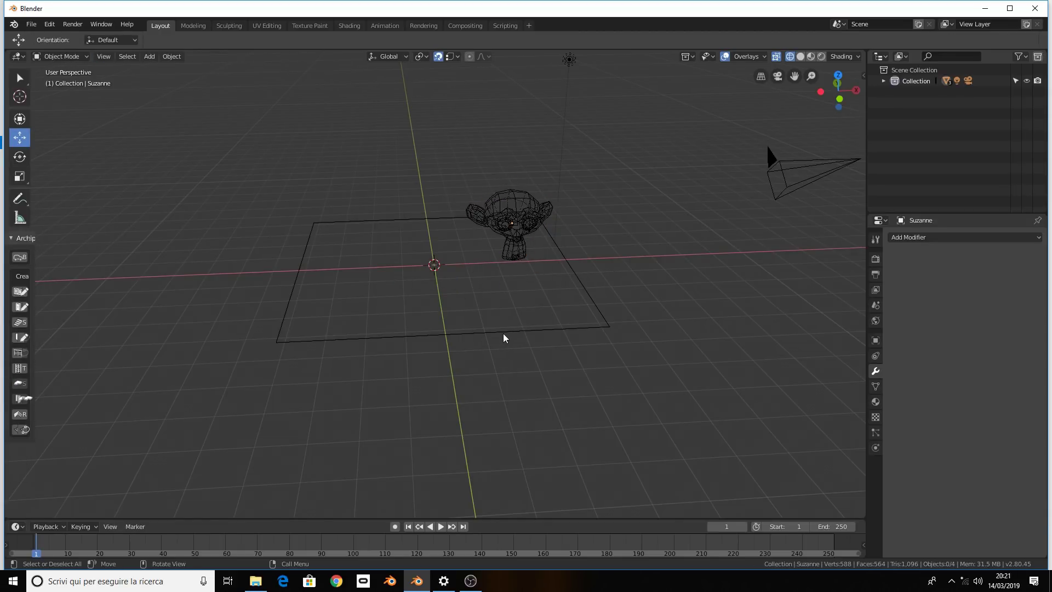
pyautogui.click(506, 332)
pyautogui.press('Tab')
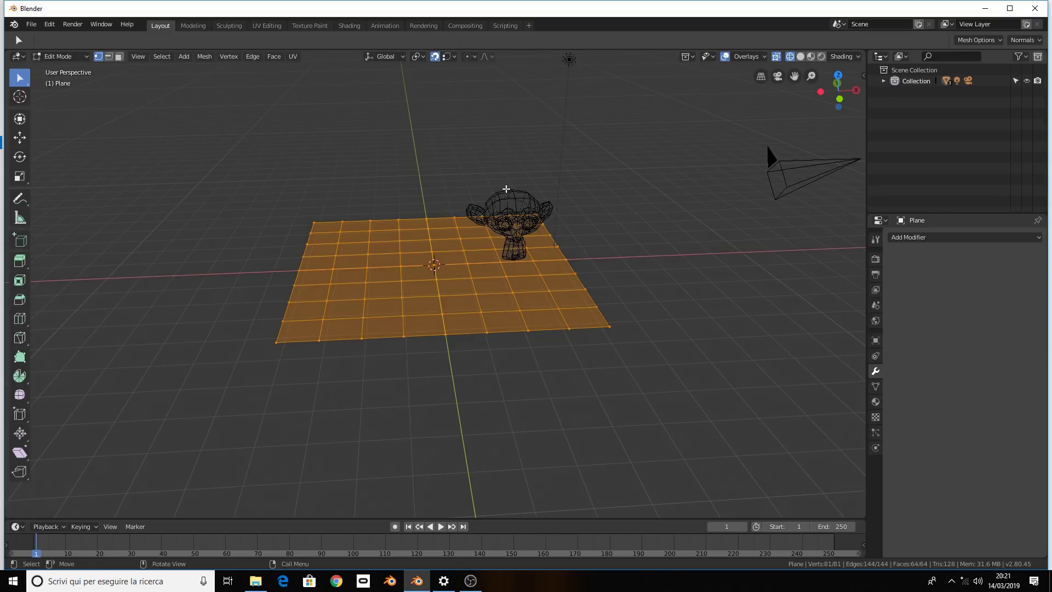
pyautogui.press('Tab')
pyautogui.click(508, 192)
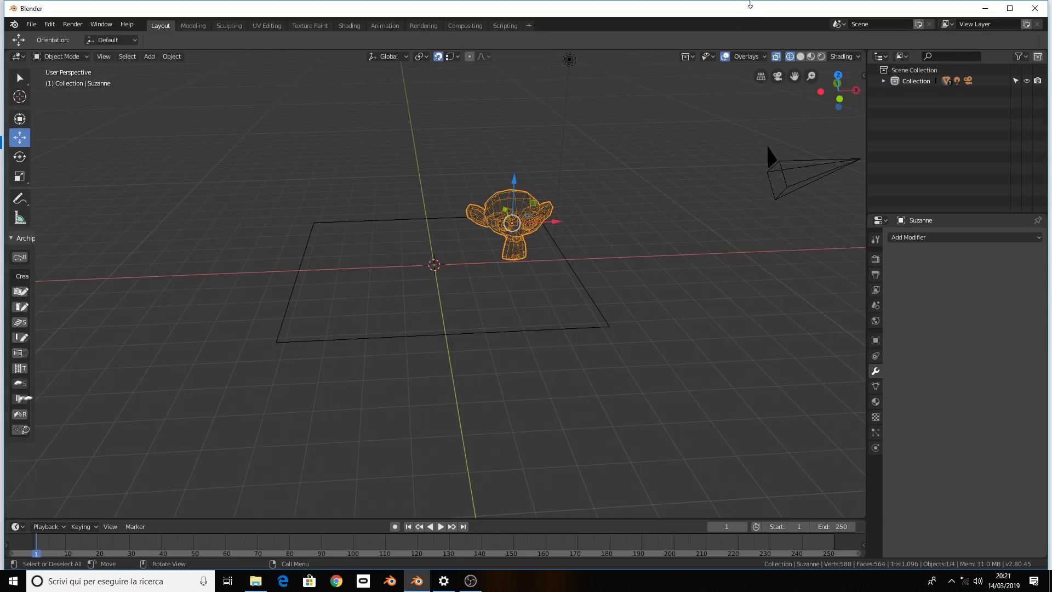
pyautogui.click(764, 56)
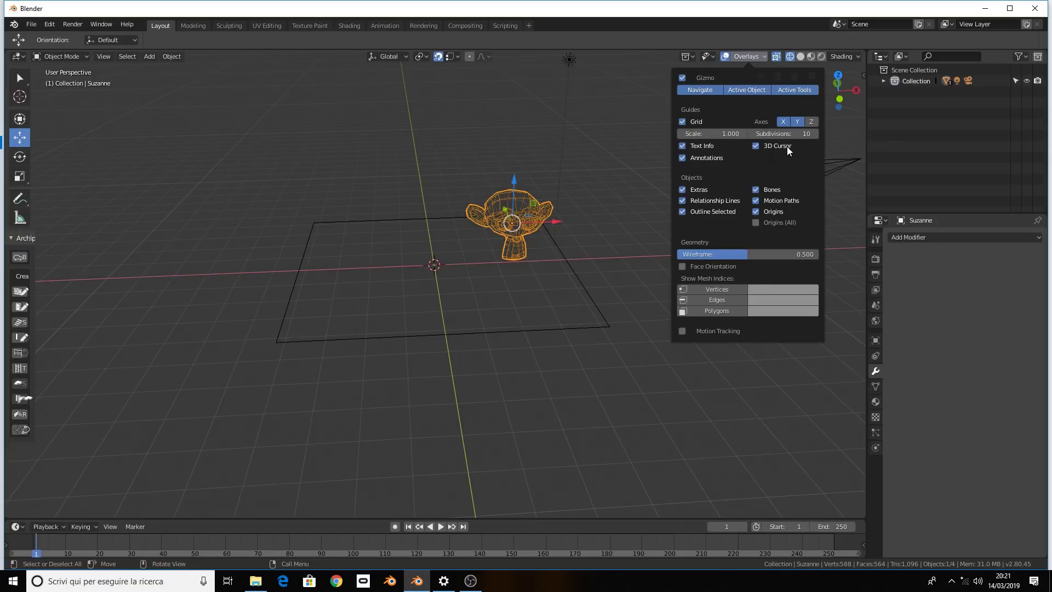
pyautogui.click(725, 56)
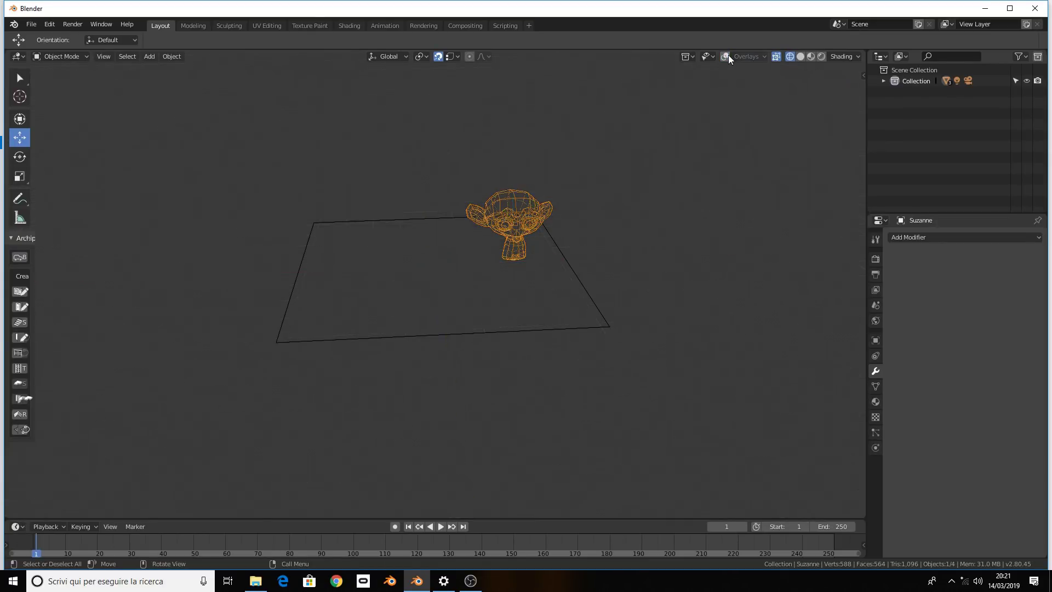
pyautogui.click(757, 59)
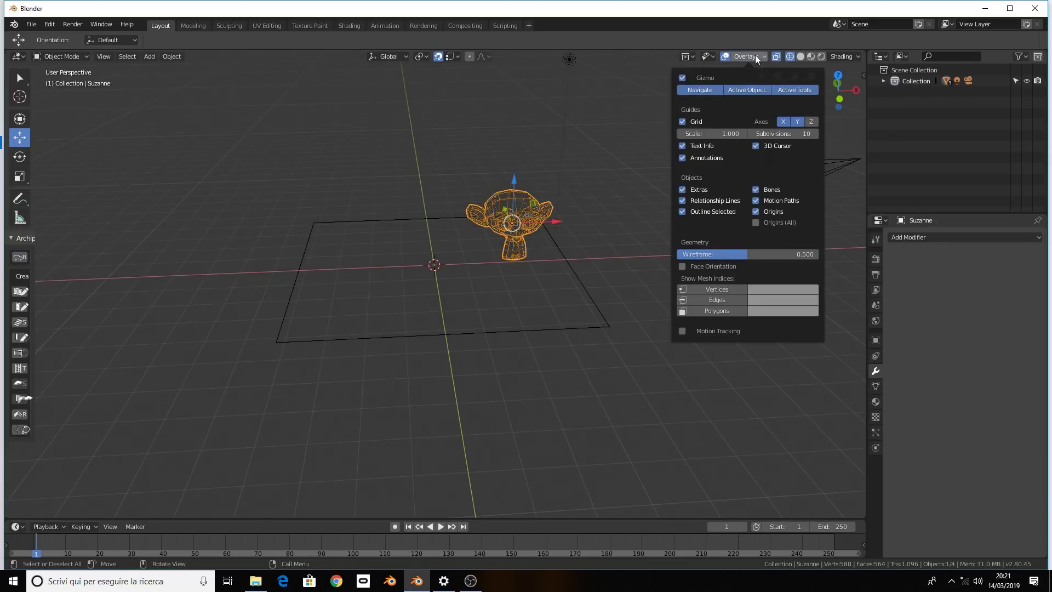
pyautogui.click(843, 57)
pyautogui.click(760, 56)
pyautogui.click(774, 257)
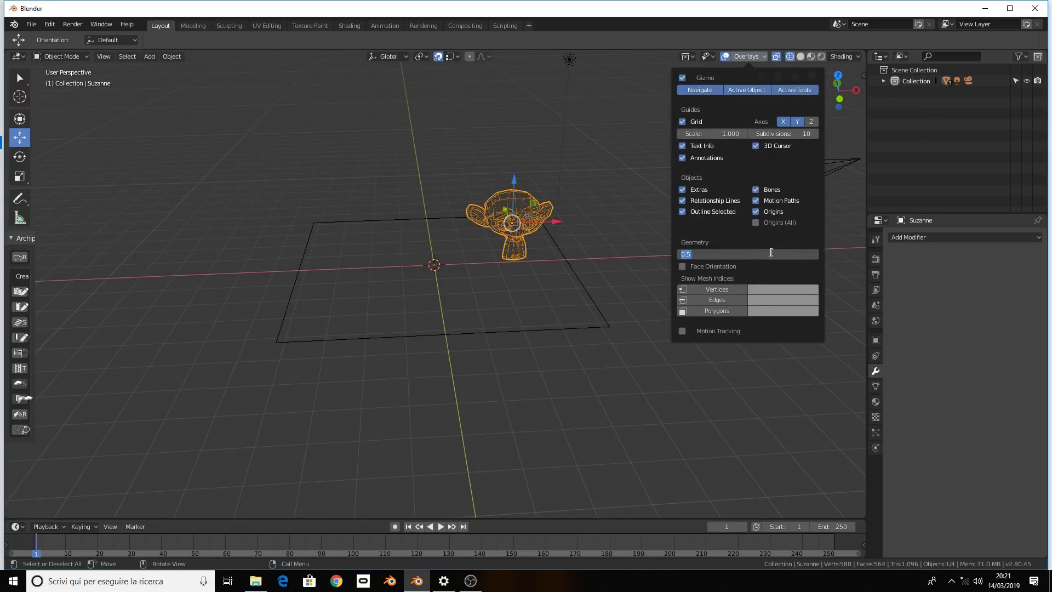
pyautogui.click(731, 242)
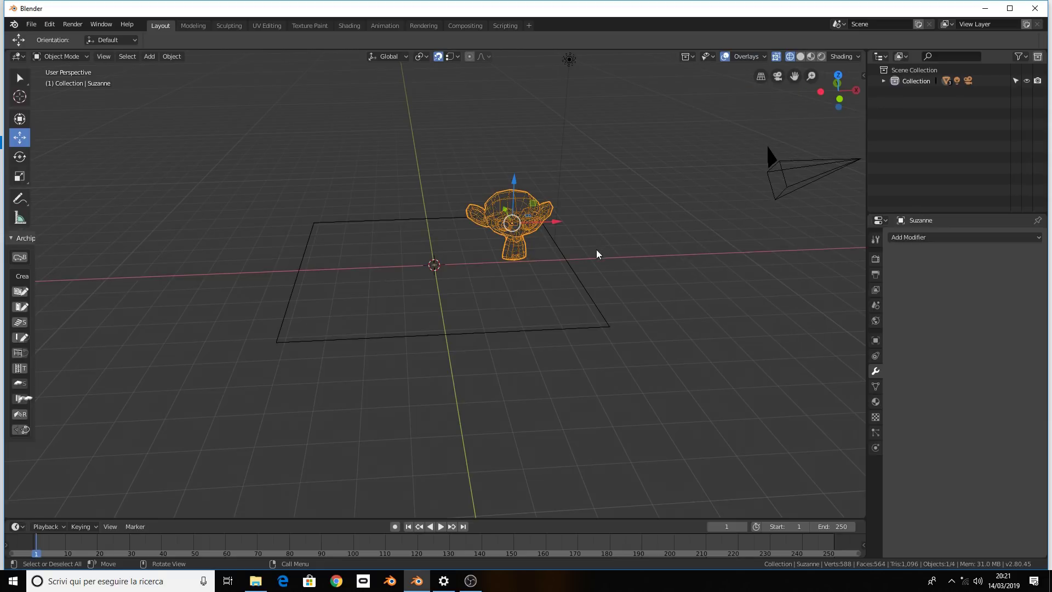
pyautogui.moveTo(597, 254); pyautogui.dragTo(596, 265, button='middle')
# Restore solid shading, open the overlay settings, and select the plane in Edit Mode
pyautogui.click(800, 56)
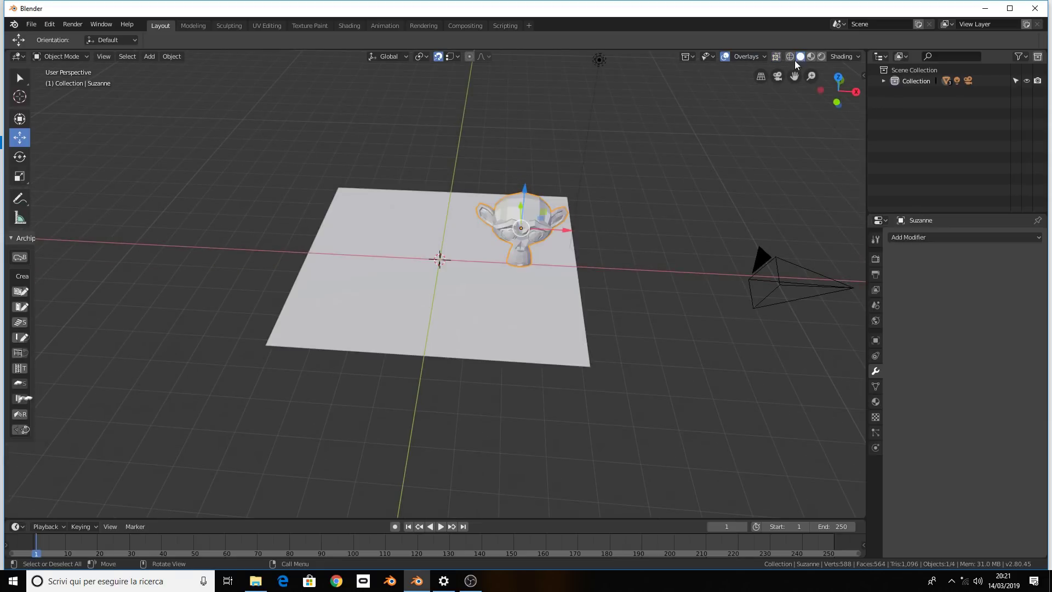
pyautogui.click(740, 57)
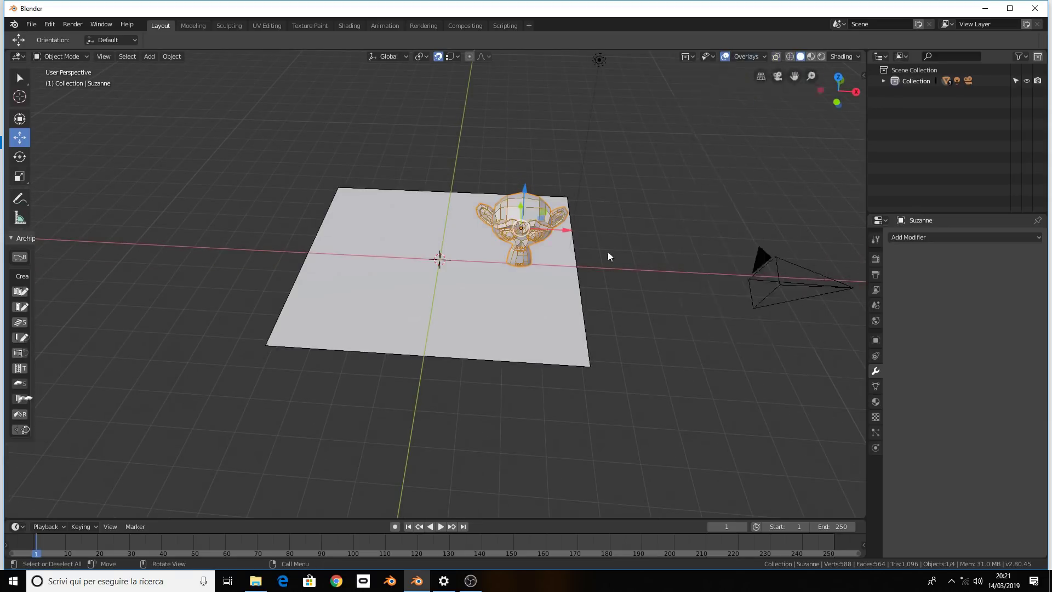
pyautogui.moveTo(608, 254); pyautogui.dragTo(616, 235, button='middle')
pyautogui.click(581, 285)
pyautogui.press('Tab')
pyautogui.press('Tab')
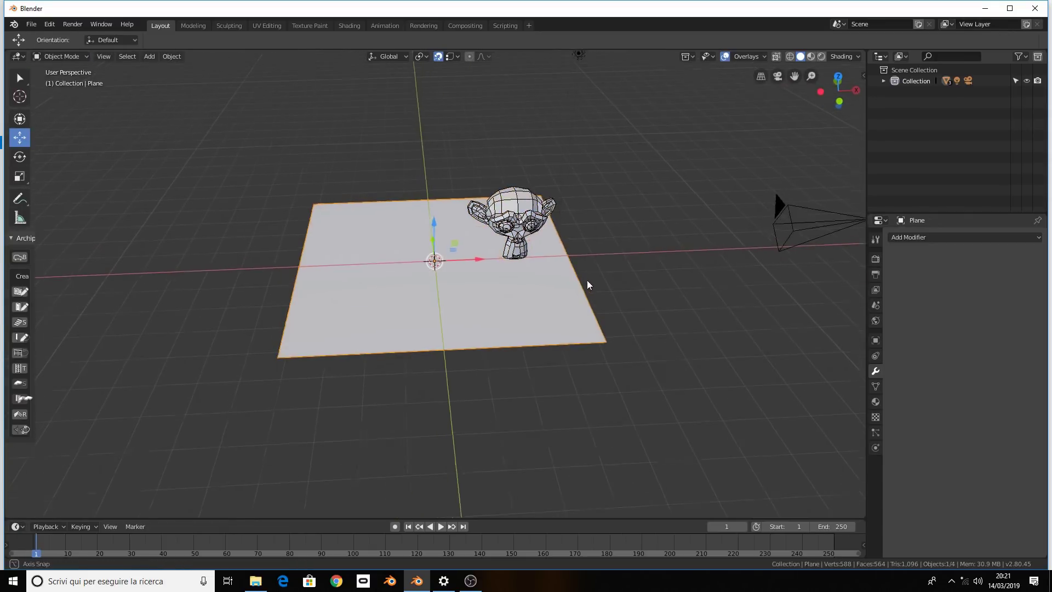
pyautogui.moveTo(587, 287); pyautogui.dragTo(601, 273, button='middle')
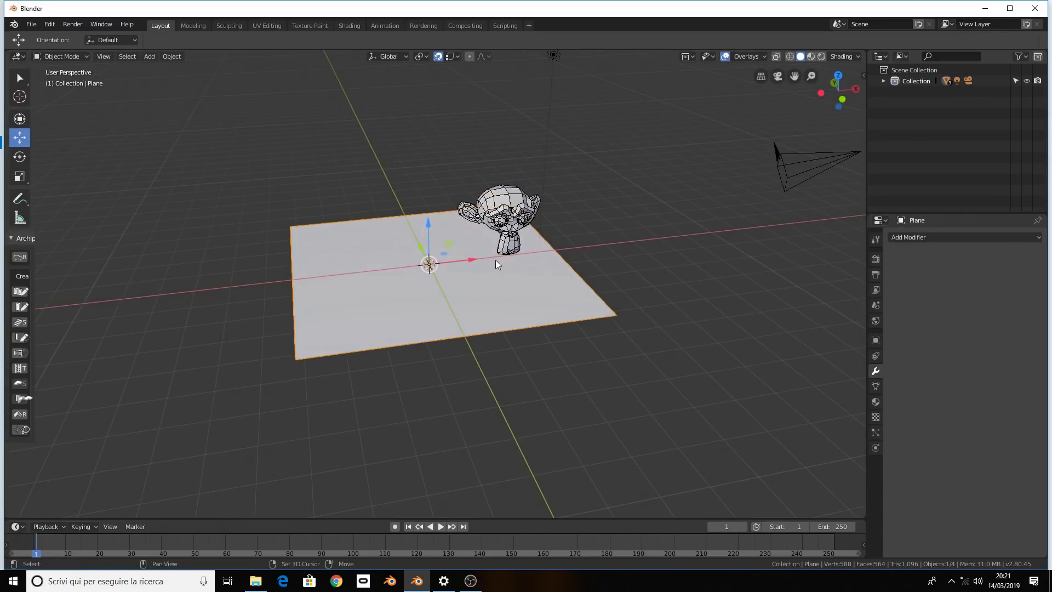
# Try selecting the plane with the monkey head, then undo the selection changes
pyautogui.keyDown('shift'); pyautogui.click(496, 197); pyautogui.keyUp('shift')
pyautogui.press('Tab')
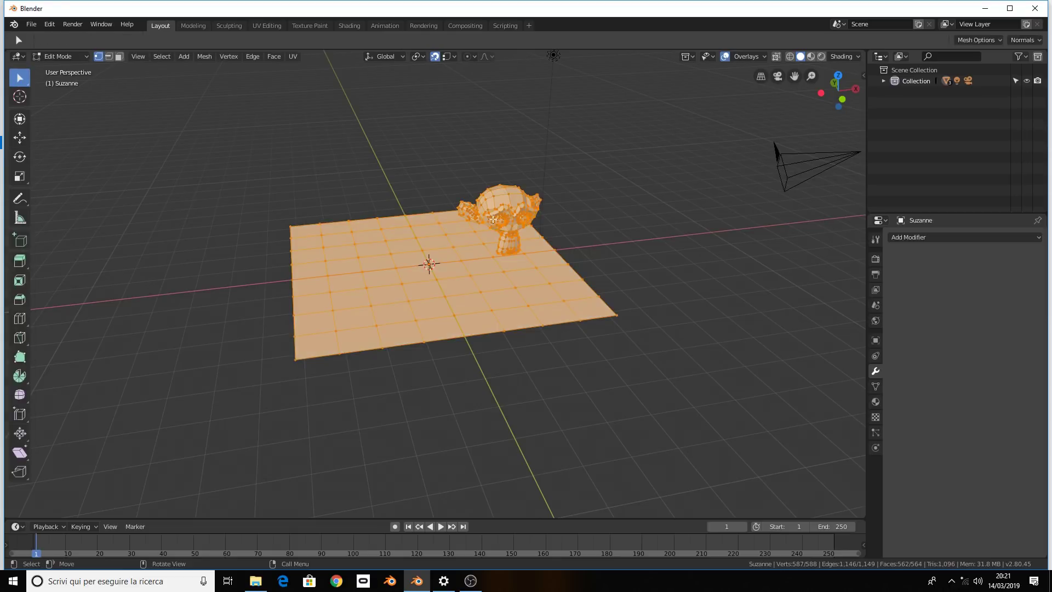
pyautogui.press('Tab')
pyautogui.click(417, 139)
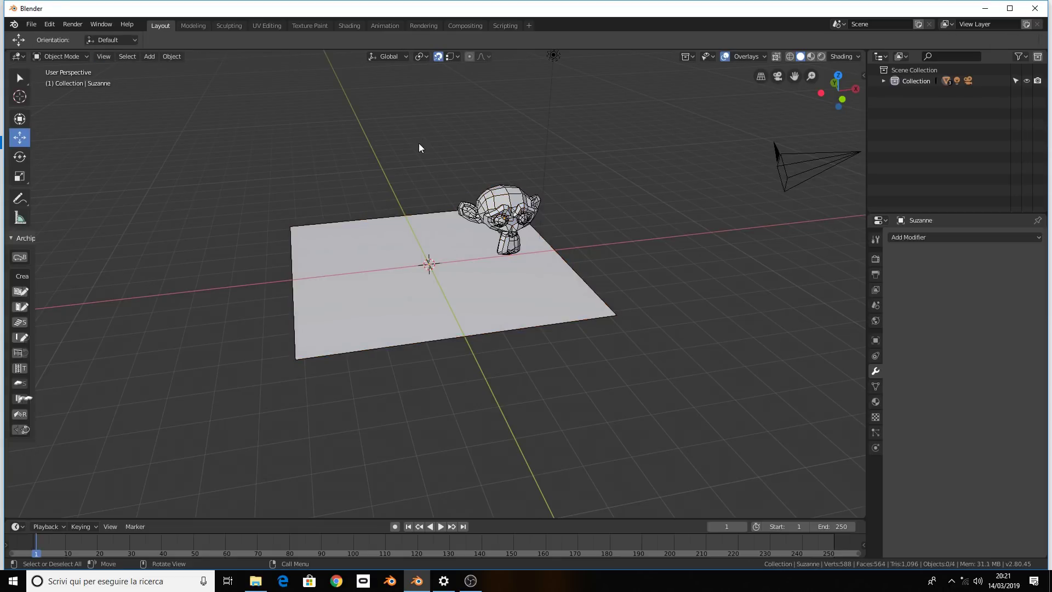
pyautogui.click(429, 244)
pyautogui.keyDown('shift'); pyautogui.click(473, 203); pyautogui.keyUp('shift')
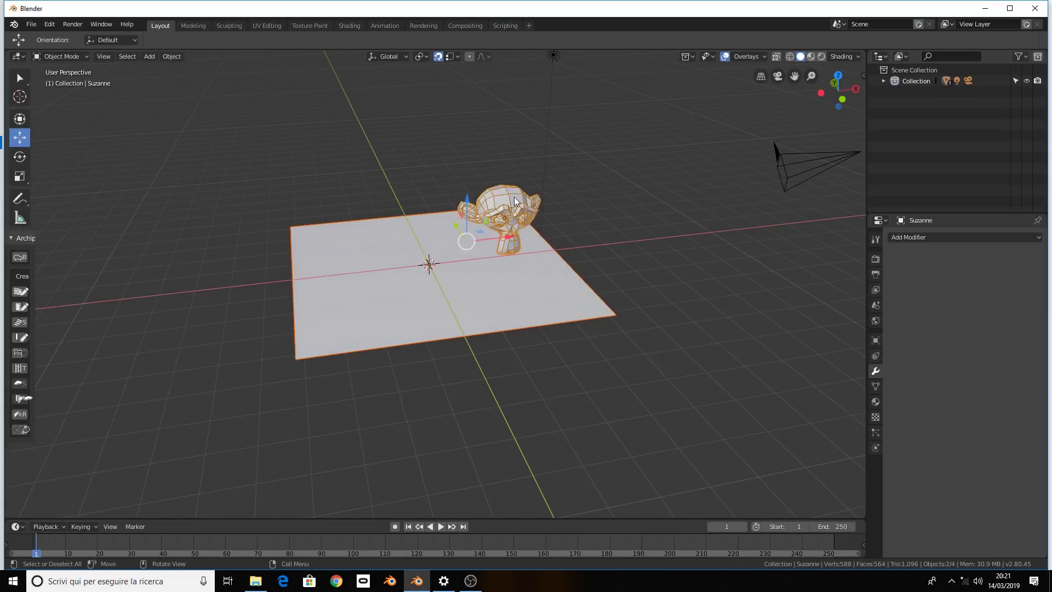
pyautogui.hotkey('ctrl', 'z')
pyautogui.hotkey('ctrl', 'z')
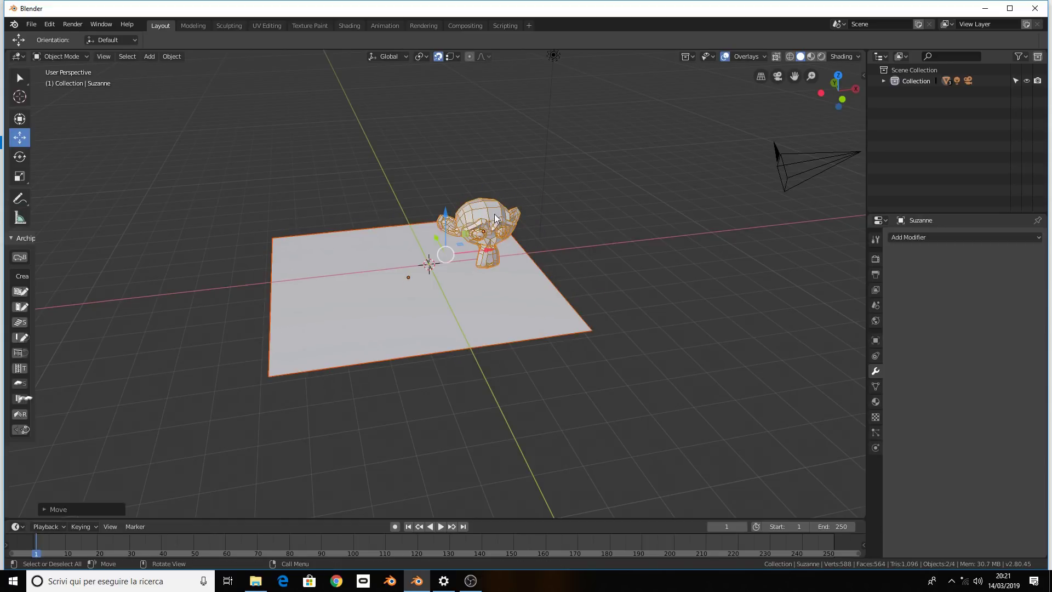
pyautogui.hotkey('ctrl', 'z')
# Select the monkey head and move it left, then down onto the plane's centre
pyautogui.click(496, 233)
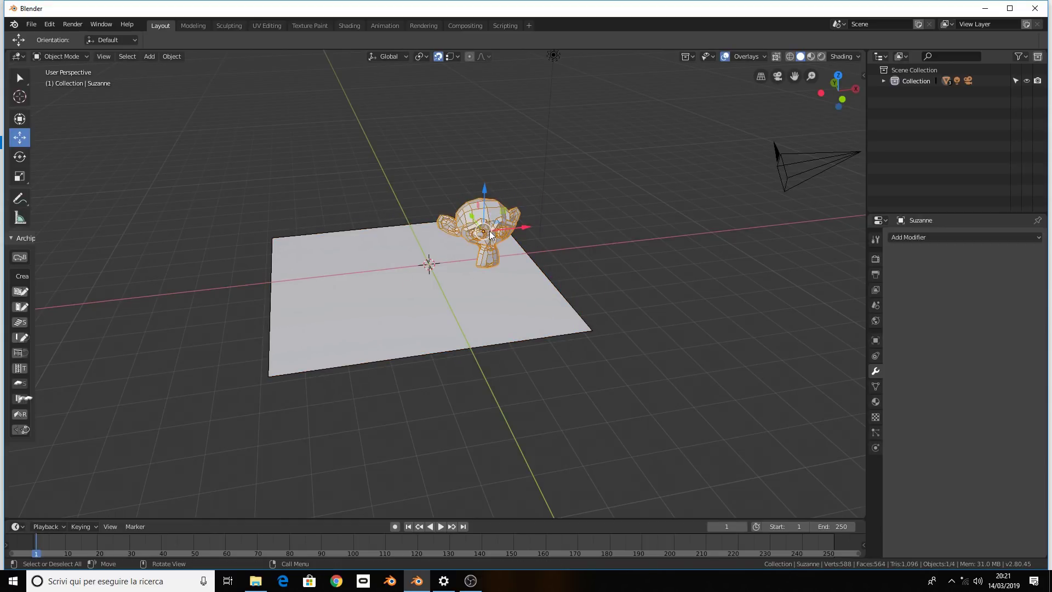
pyautogui.moveTo(493, 224)
pyautogui.mouseDown()
pyautogui.moveTo(464, 293)
pyautogui.moveTo(392, 318)
pyautogui.moveTo(363, 317)
pyautogui.moveTo(308, 266)
pyautogui.moveTo(366, 249)
pyautogui.mouseUp()
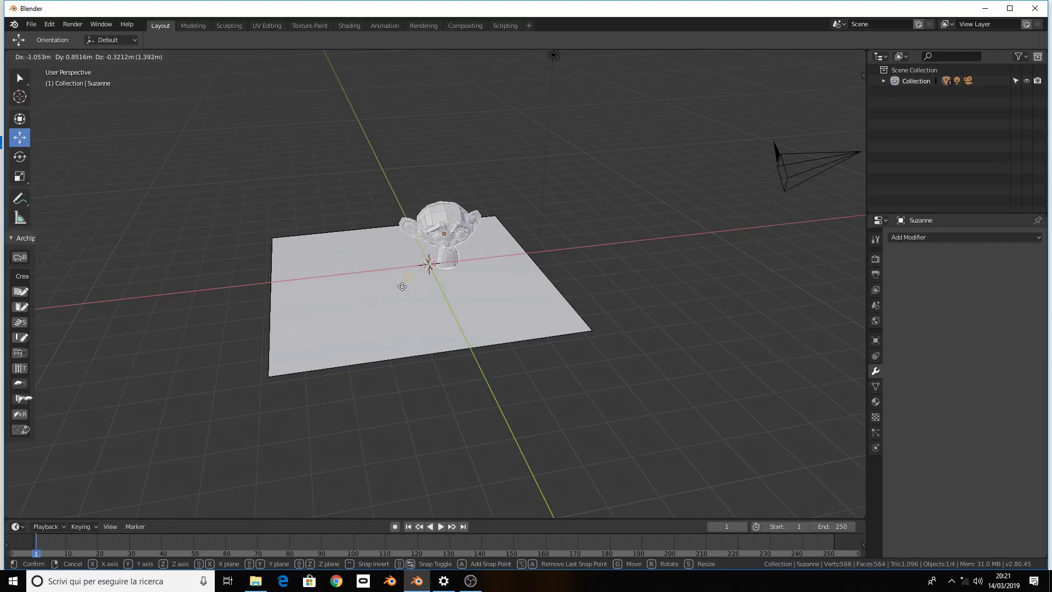
pyautogui.moveTo(366, 249); pyautogui.dragTo(418, 279)
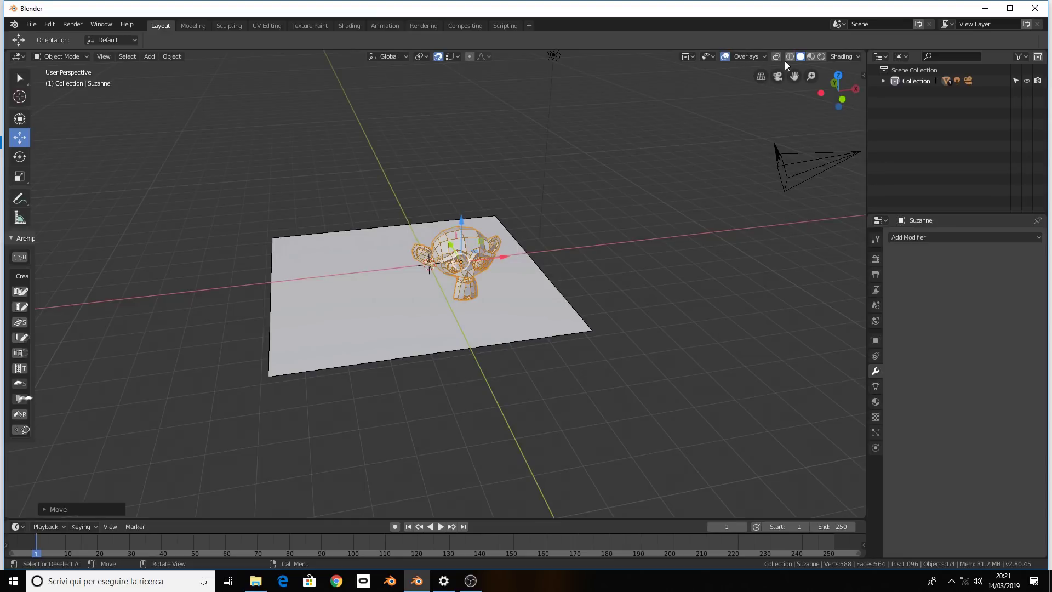
pyautogui.click(454, 56)
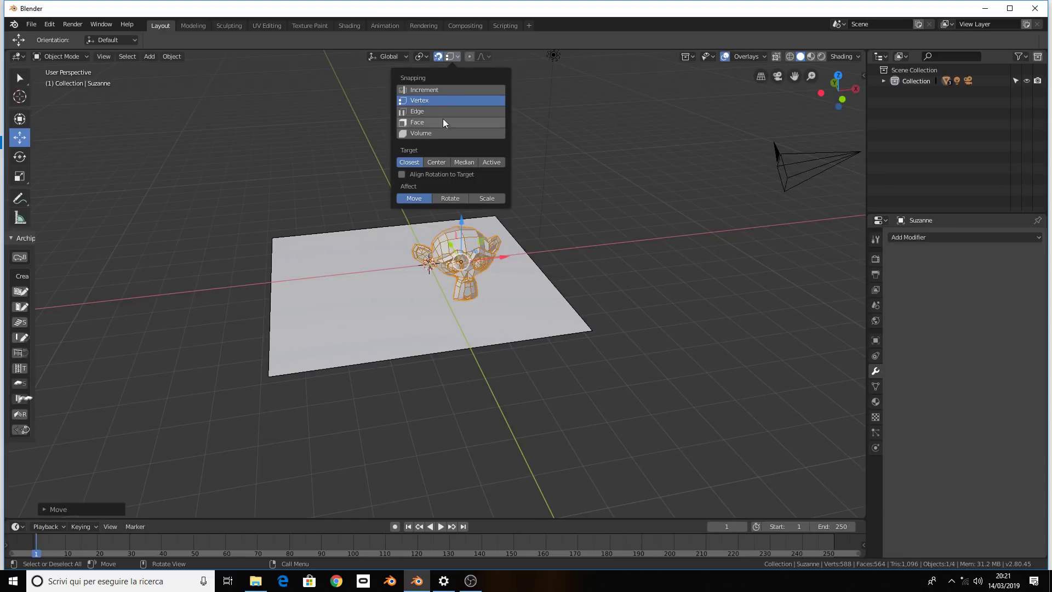
pyautogui.click(442, 121)
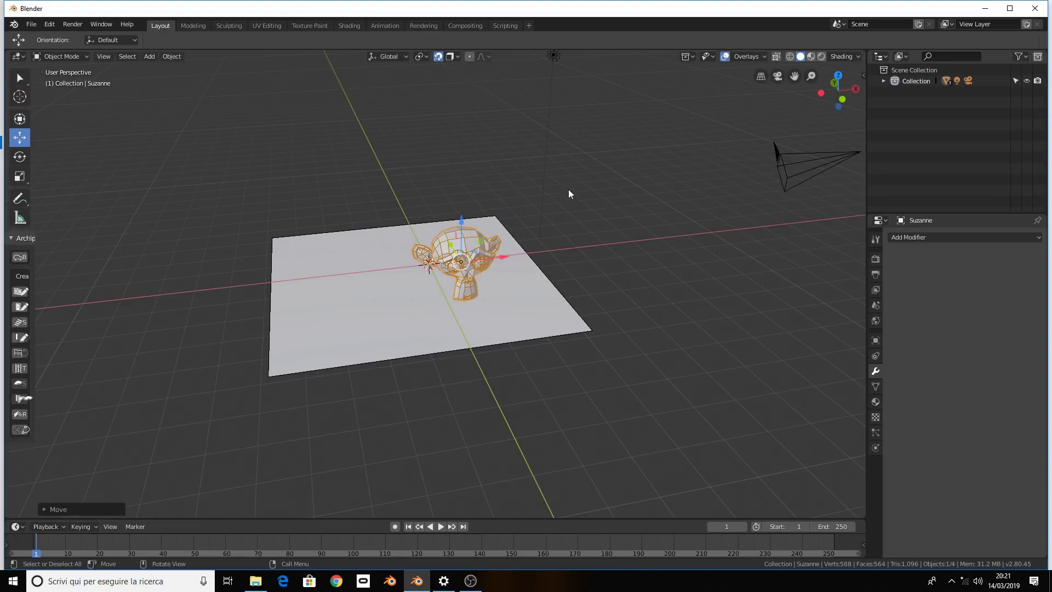
pyautogui.press('g')
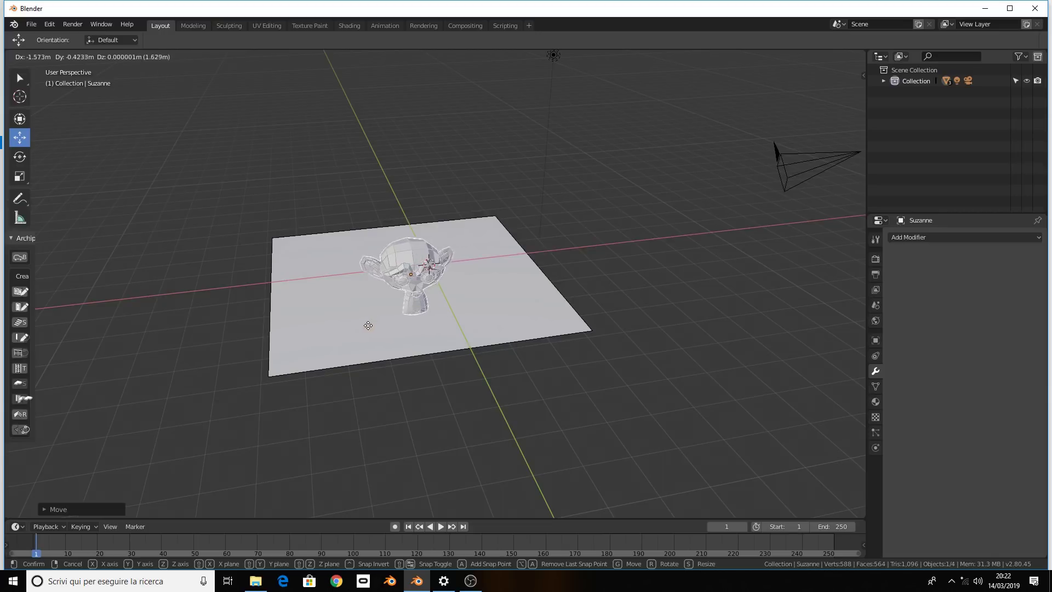
pyautogui.press('Escape')
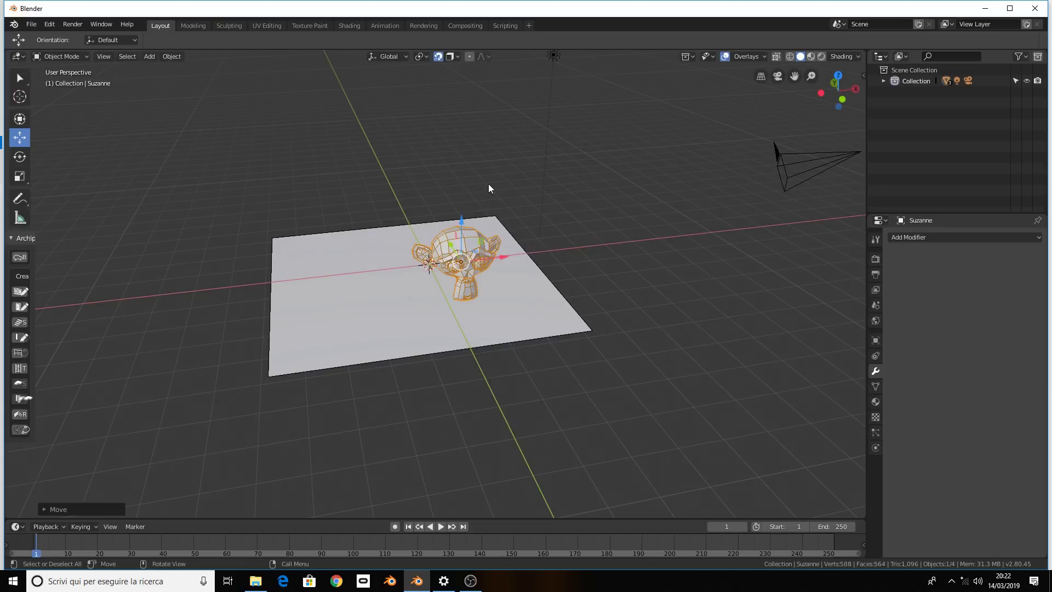
pyautogui.moveTo(489, 188); pyautogui.dragTo(461, 180, button='middle')
pyautogui.scroll(3, 416, 291)
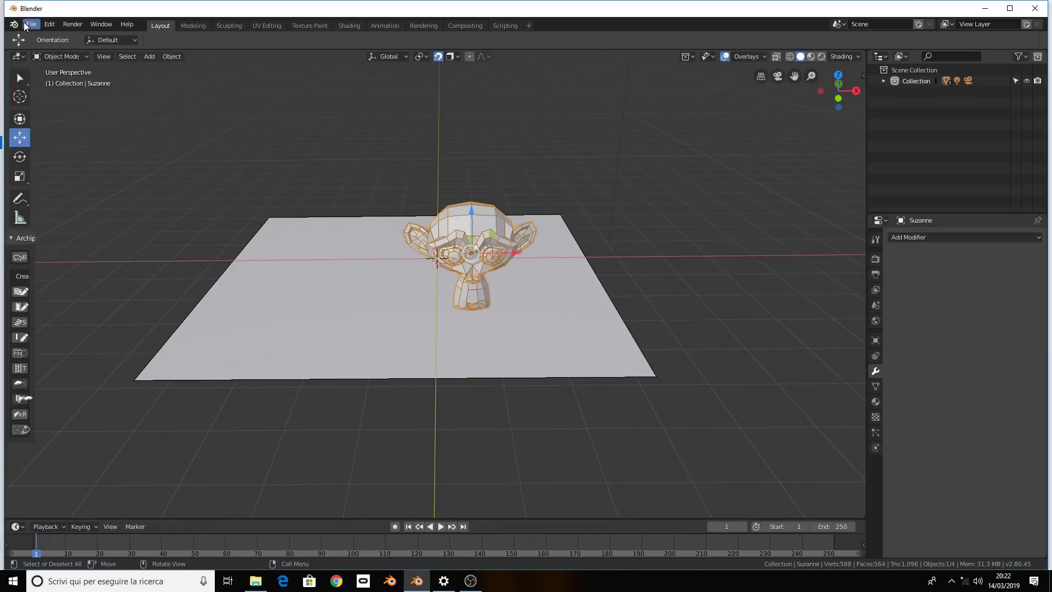
# Start a new General scene and add a plane scaled up about 6 times
pyautogui.click(31, 24)
pyautogui.click(208, 37)
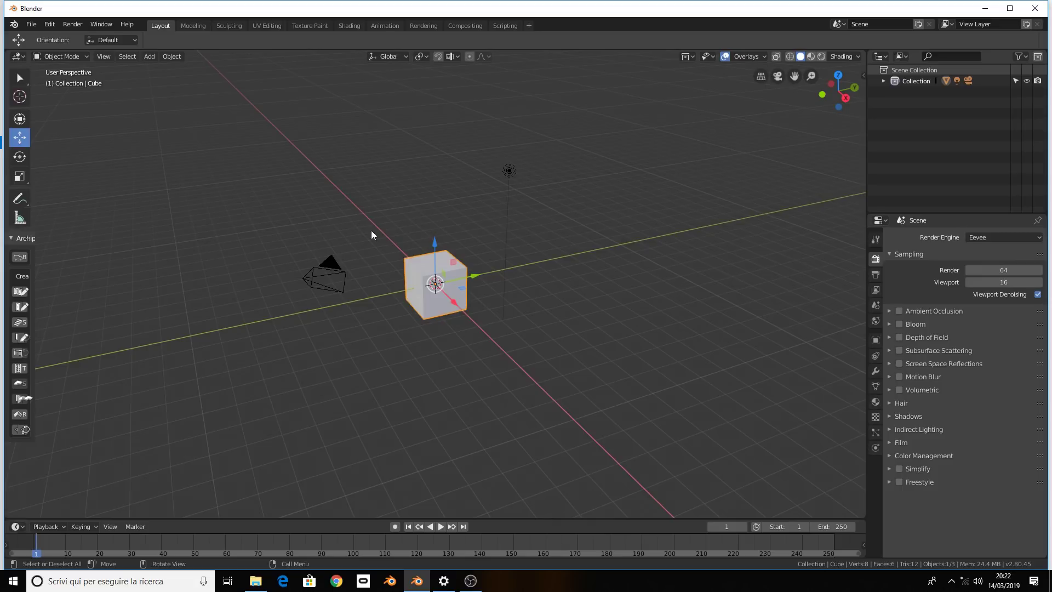
pyautogui.hotkey('shift', 'a')
pyautogui.click(433, 276)
pyautogui.press('s')
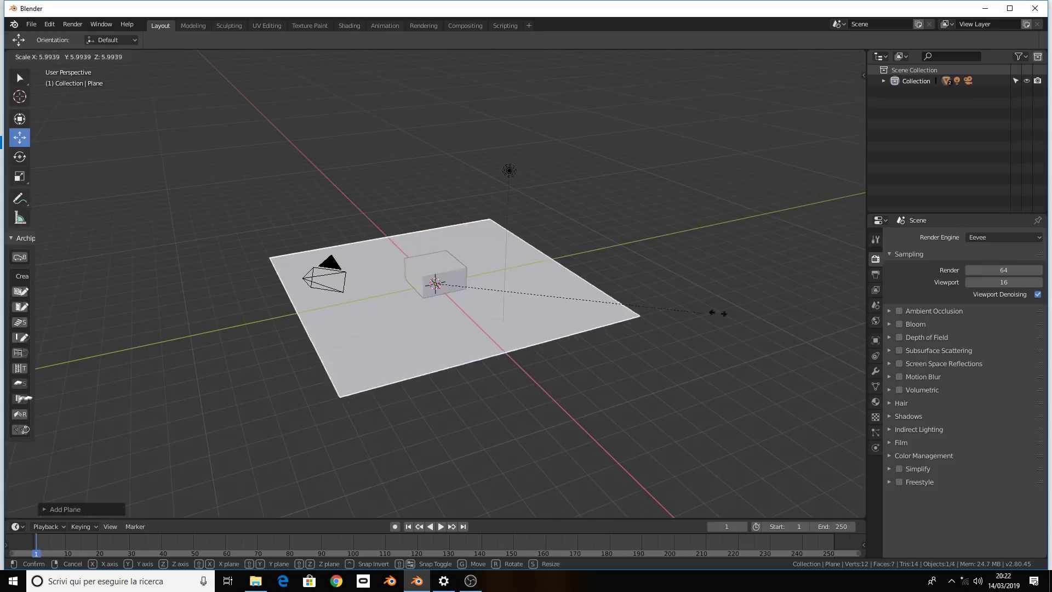
pyautogui.click(488, 280)
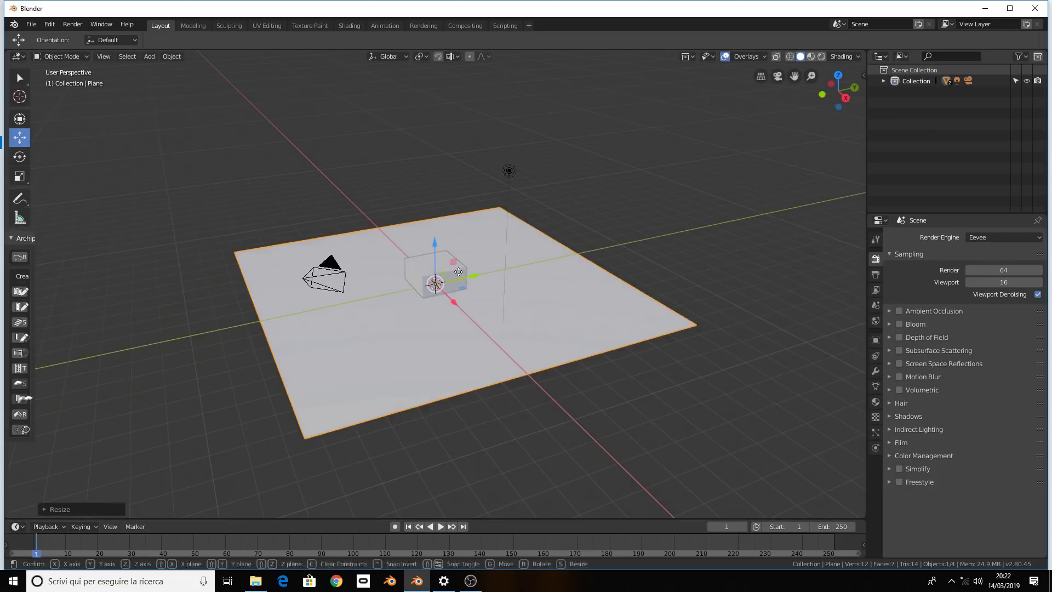
# Select and lift the cube, and set the snapping target to Vertex
pyautogui.click(455, 261)
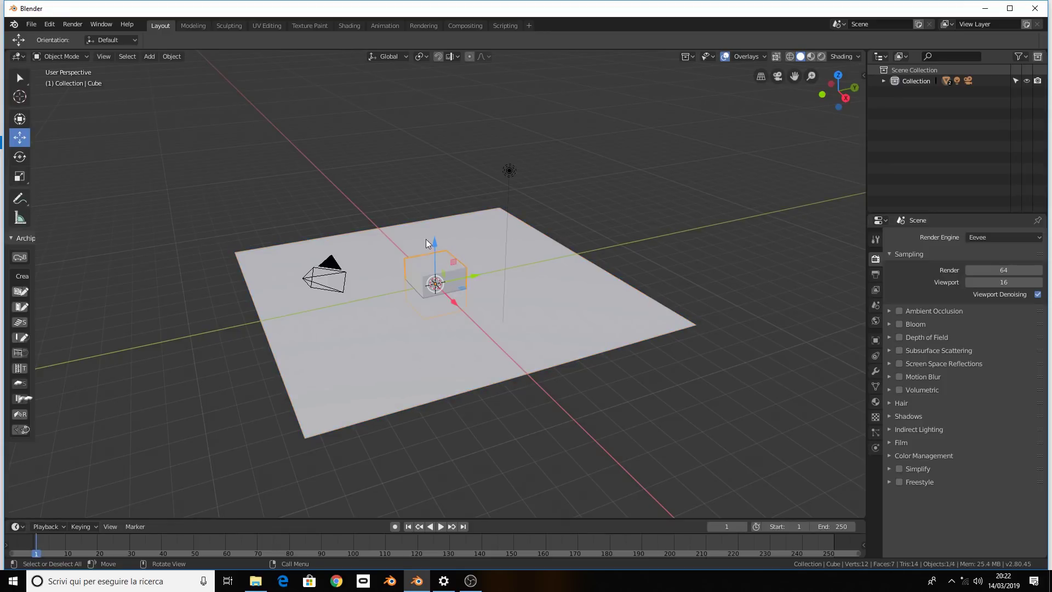
pyautogui.moveTo(428, 243); pyautogui.dragTo(428, 218)
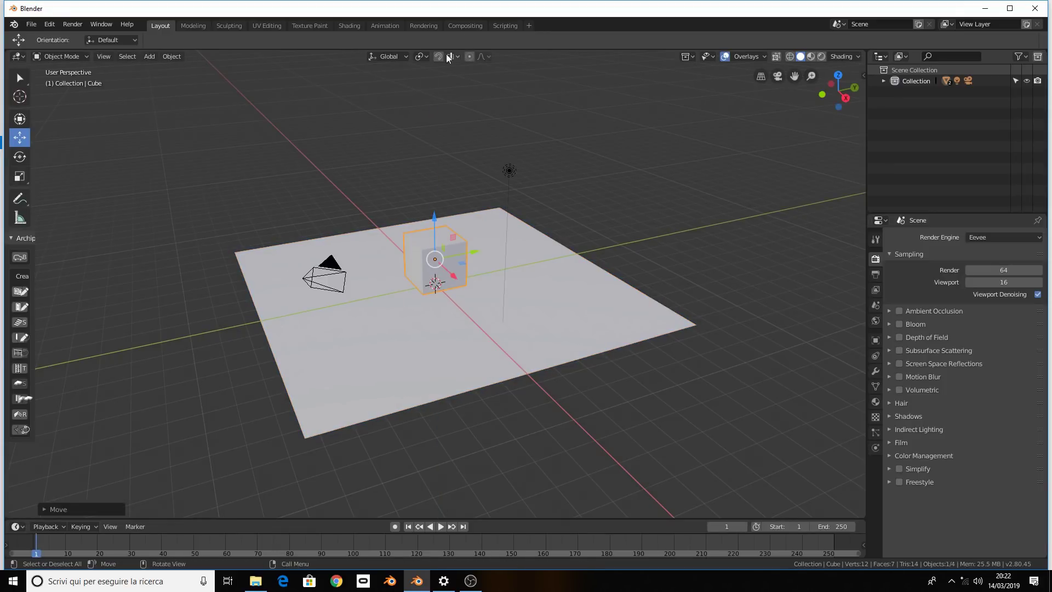
pyautogui.click(447, 59)
pyautogui.click(430, 103)
# Move the cube with Ctrl snapping onto the plane's far corner, then enter Edit Mode
pyautogui.press('g')
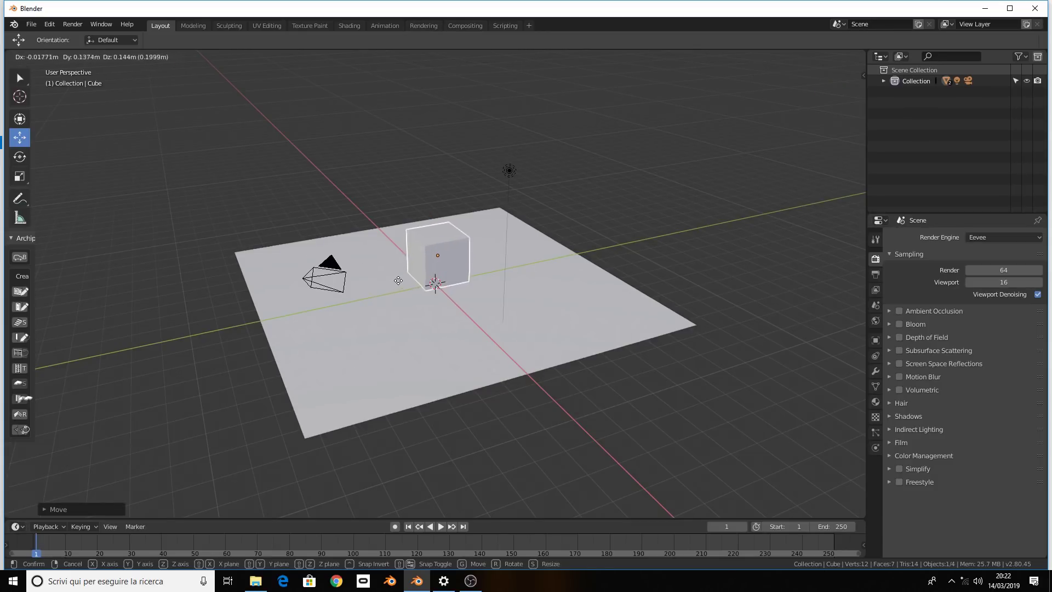
pyautogui.click(323, 274)
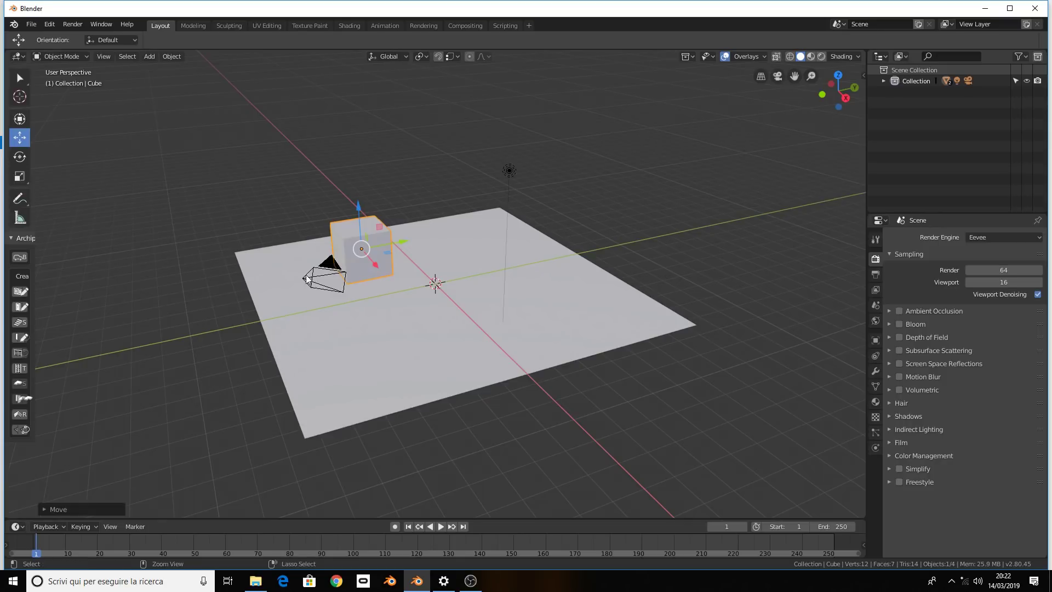
pyautogui.press('g')
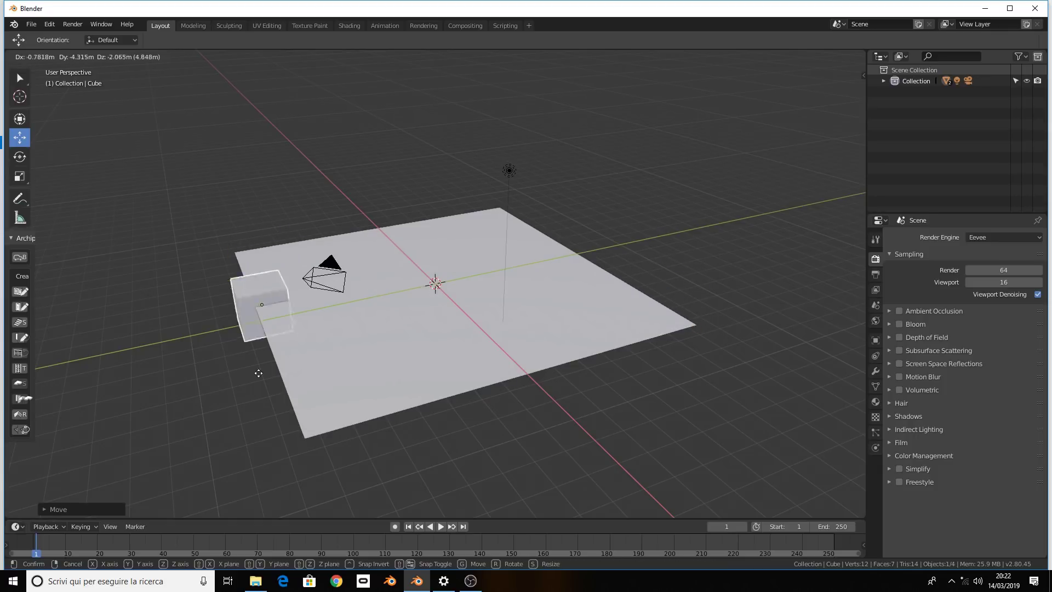
pyautogui.press('ctrl')
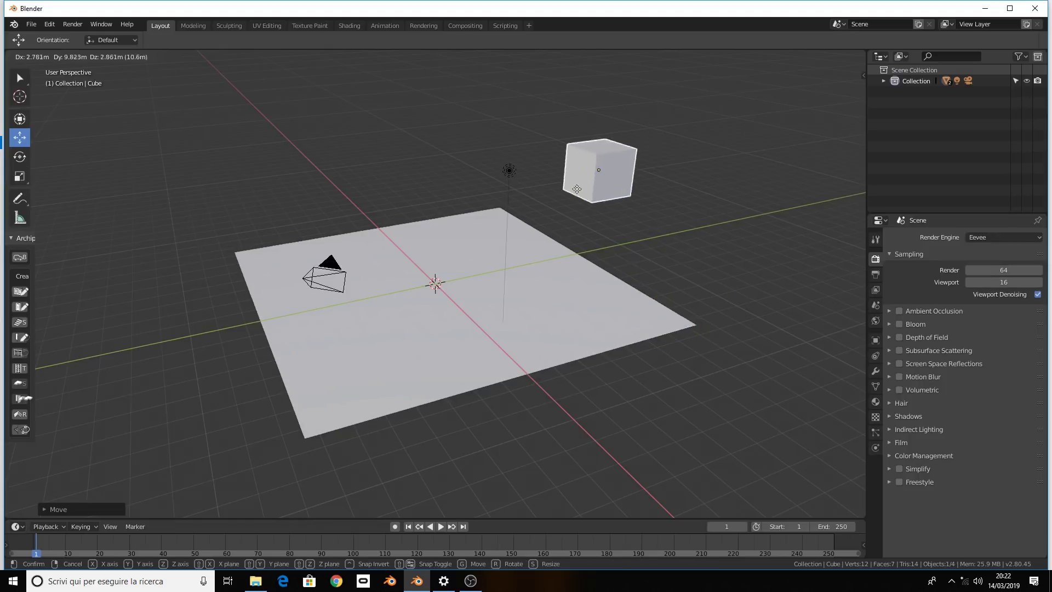
pyautogui.click(492, 202)
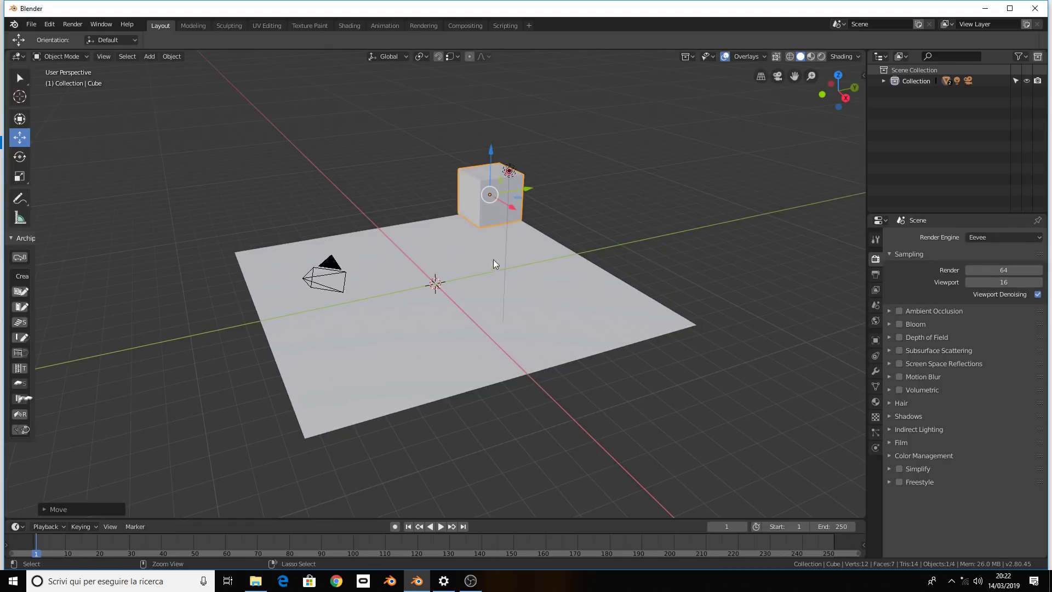
pyautogui.press('Tab')
pyautogui.press('g')
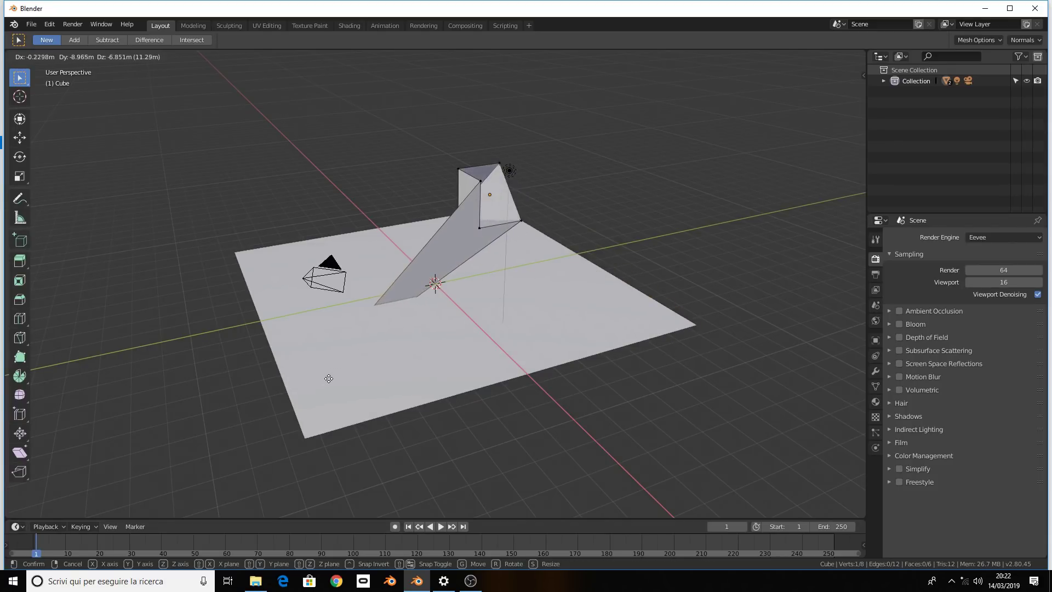
pyautogui.press('ctrl')
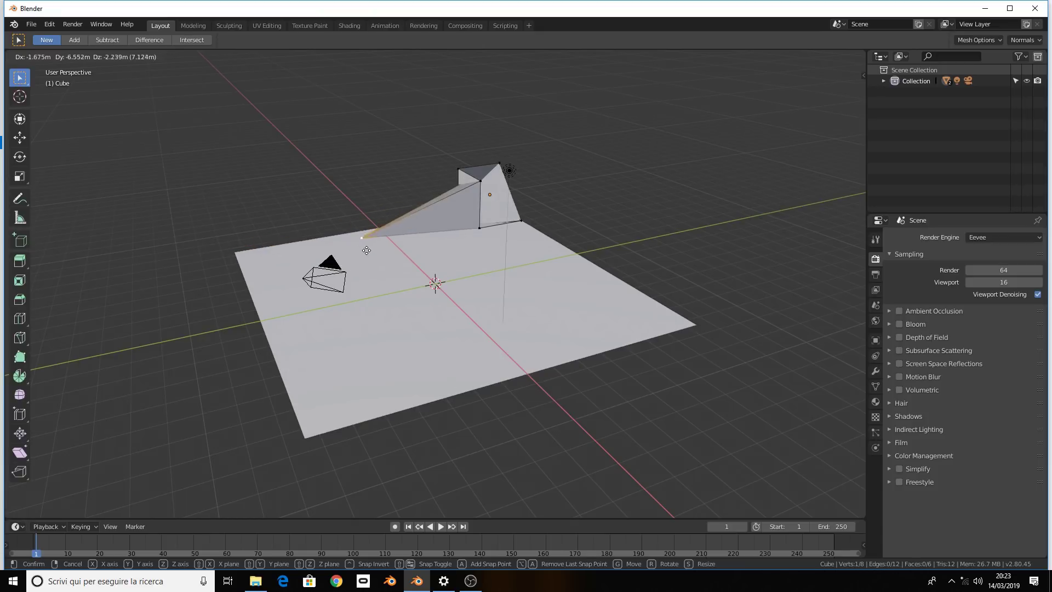
pyautogui.click(502, 188)
pyautogui.hotkey('ctrl', 'z')
pyautogui.press('Tab')
# Slide the cube left and down on the plane, then delete it
pyautogui.moveTo(502, 188); pyautogui.dragTo(453, 199, button='middle')
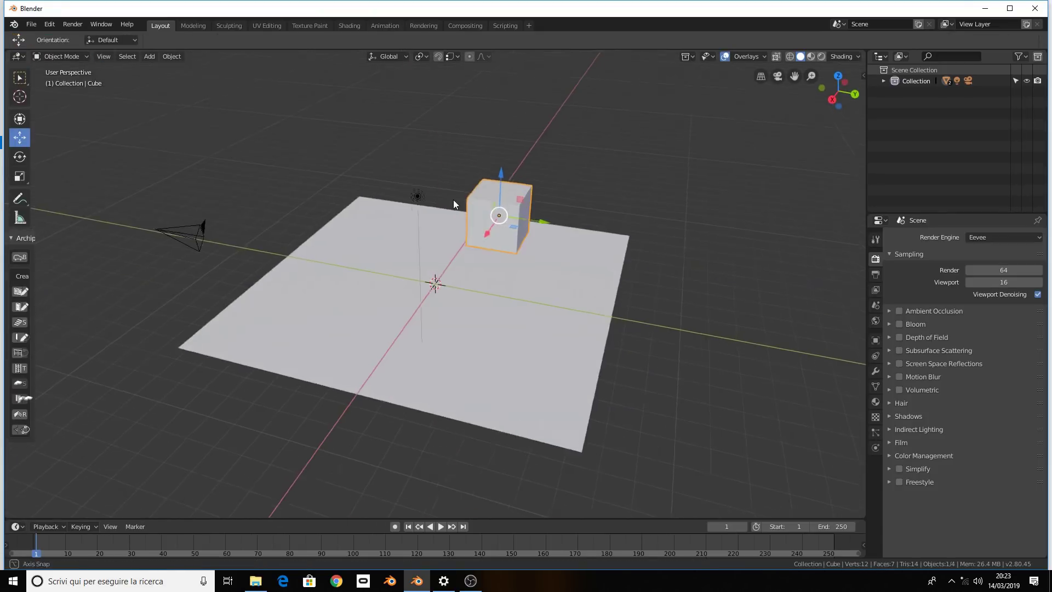
pyautogui.hotkey('shift', 'space')
pyautogui.press('g')
pyautogui.moveTo(534, 218)
pyautogui.mouseDown()
pyautogui.moveTo(469, 220)
pyautogui.moveTo(441, 245)
pyautogui.mouseUp()
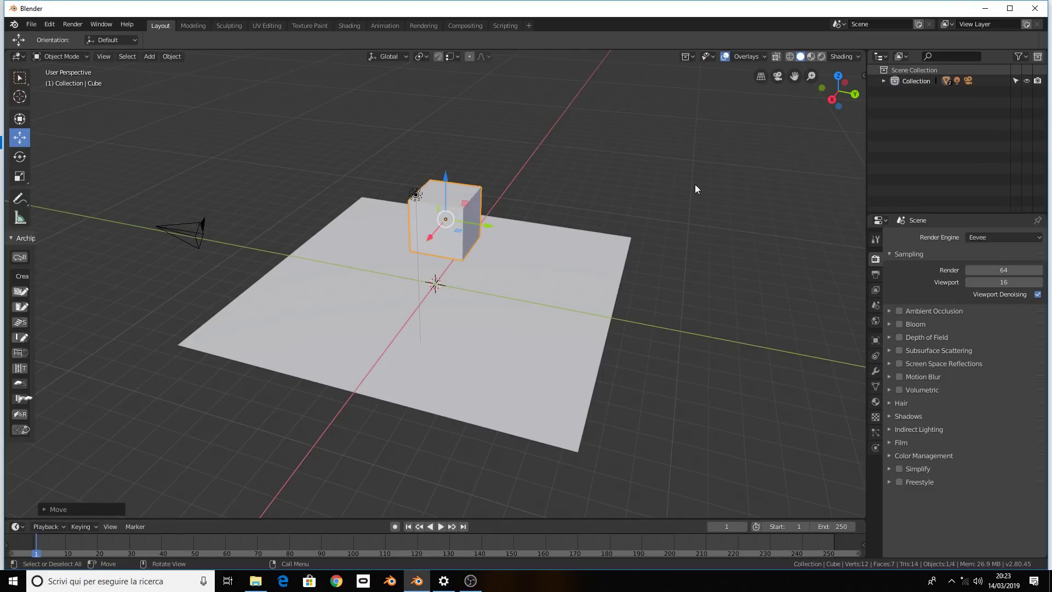
pyautogui.press('x')
pyautogui.click(455, 138)
# Select the plane and delete it
pyautogui.click(518, 265)
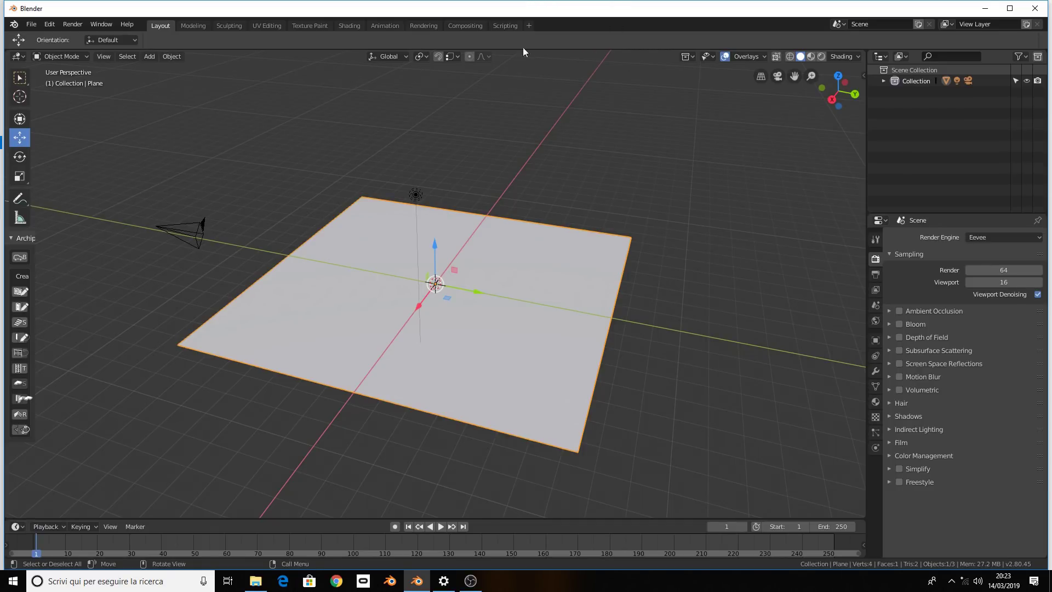
pyautogui.moveTo(490, 159); pyautogui.dragTo(489, 164, button='middle')
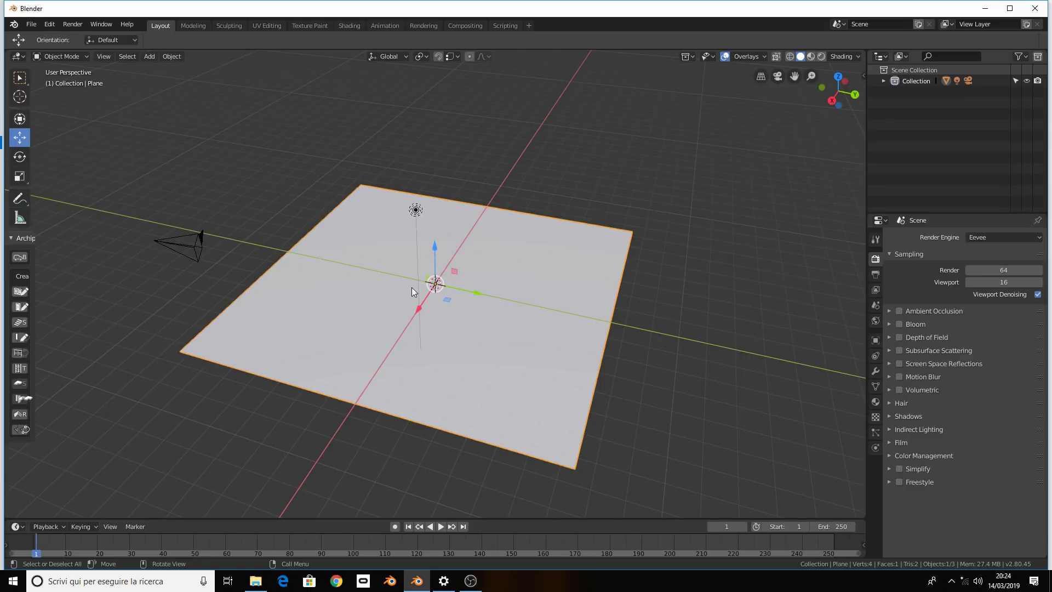
pyautogui.press('Delete')
pyautogui.hotkey('shift', 'a')
# Add a new cube and a UV sphere, moving the sphere to overlap the cube's top edge
pyautogui.click(471, 301)
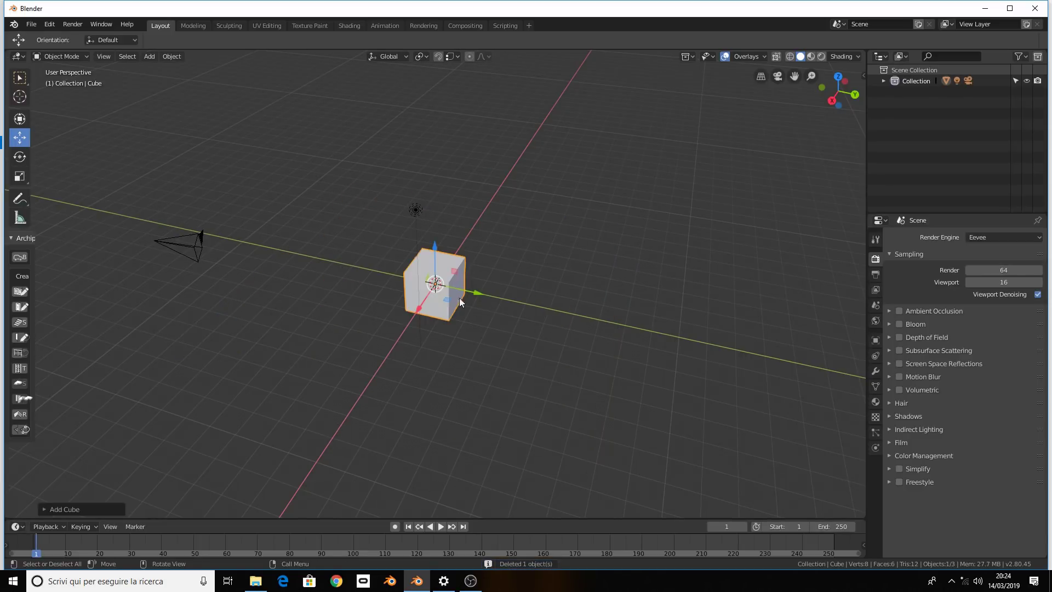
pyautogui.moveTo(465, 228); pyautogui.dragTo(456, 221, button='middle')
pyautogui.hotkey('shift', 'a')
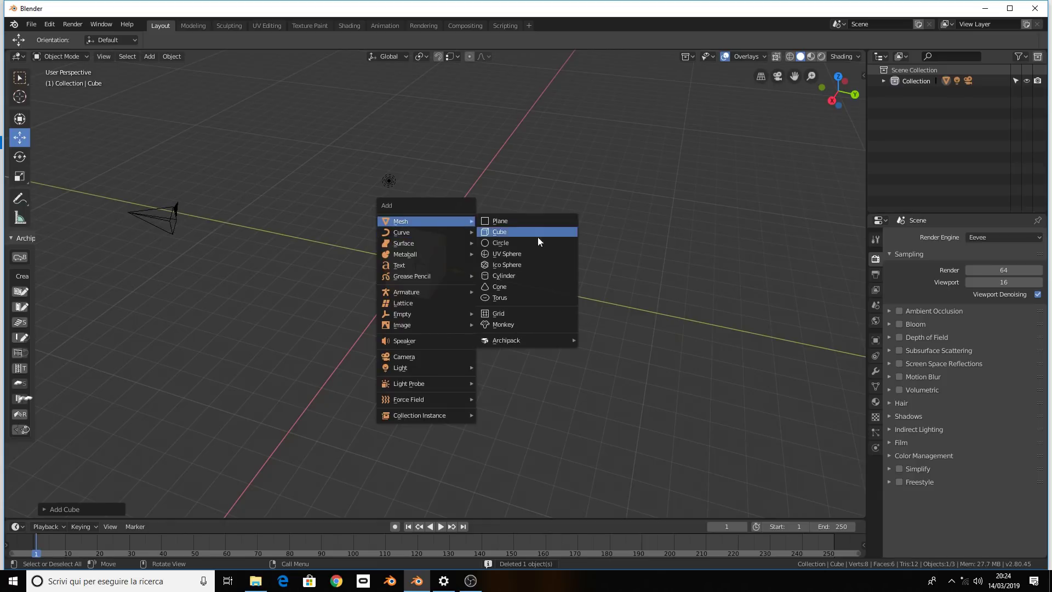
pyautogui.moveTo(426, 222)
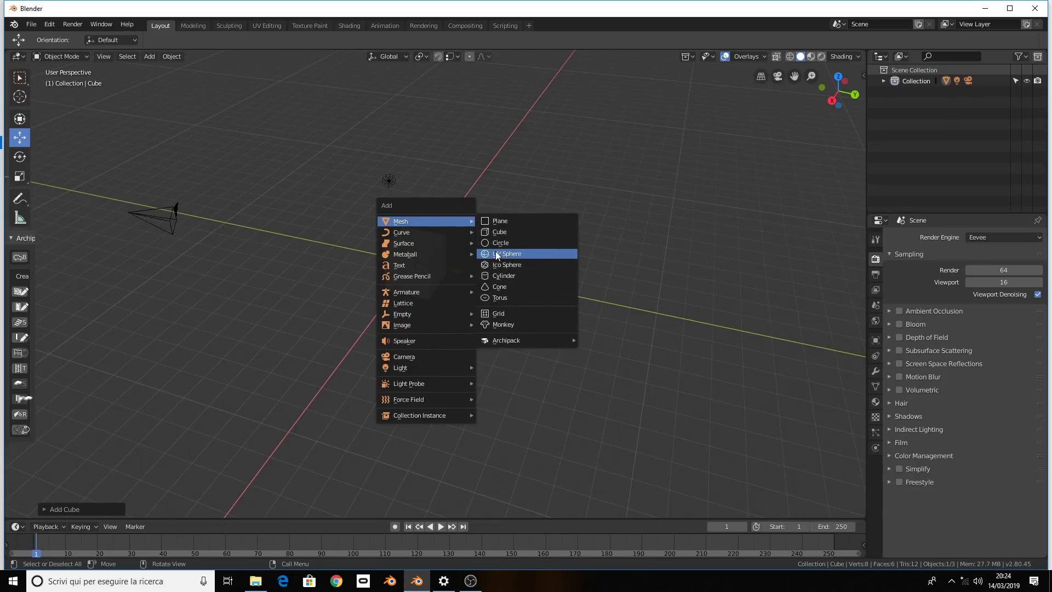
pyautogui.click(517, 251)
pyautogui.moveTo(517, 251); pyautogui.dragTo(447, 253, button='middle')
pyautogui.moveTo(456, 266); pyautogui.dragTo(470, 271)
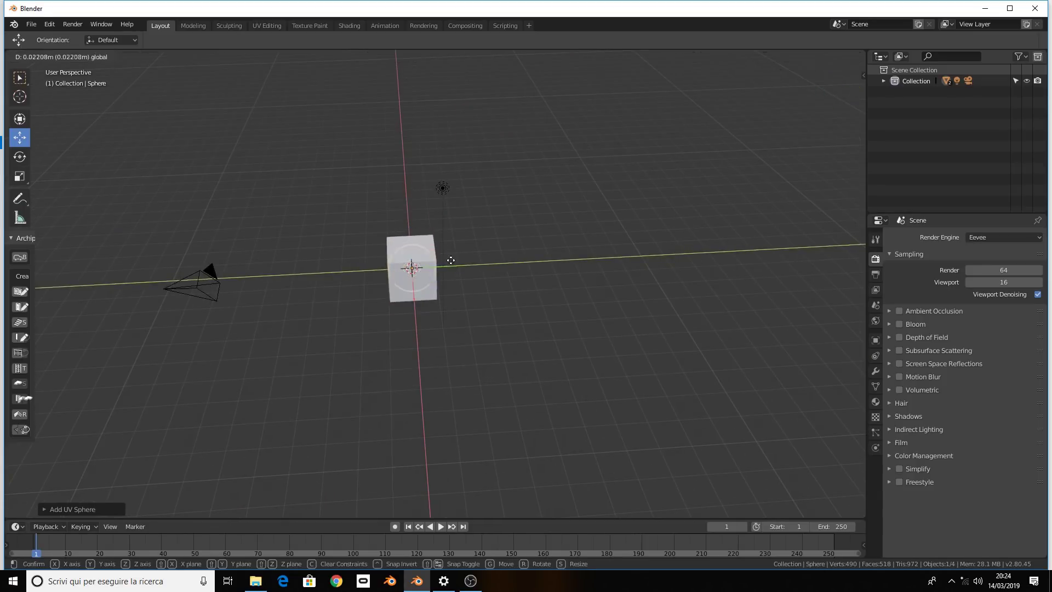
pyautogui.moveTo(469, 271); pyautogui.dragTo(469, 284, button='middle')
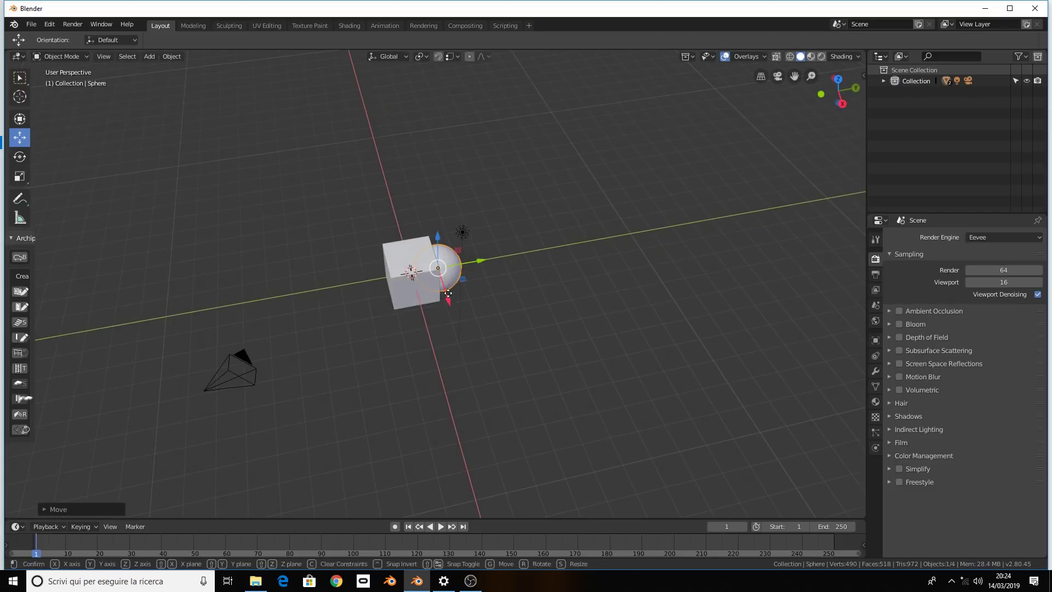
pyautogui.moveTo(449, 299); pyautogui.dragTo(437, 242)
# Orbit to a lower angle, zoom in, and switch the viewport to wireframe shading
pyautogui.moveTo(436, 243)
pyautogui.mouseDown(button='middle')
pyautogui.moveTo(482, 294)
pyautogui.moveTo(464, 266)
pyautogui.mouseUp(button='middle')
pyautogui.scroll(5, 463, 264)
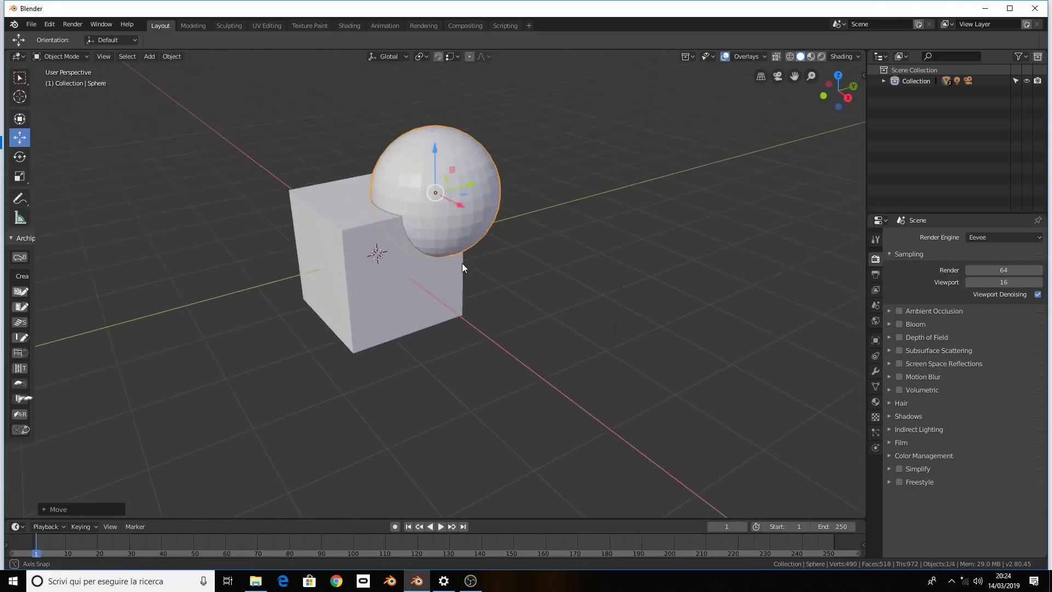
pyautogui.press('z')
pyautogui.click(354, 259)
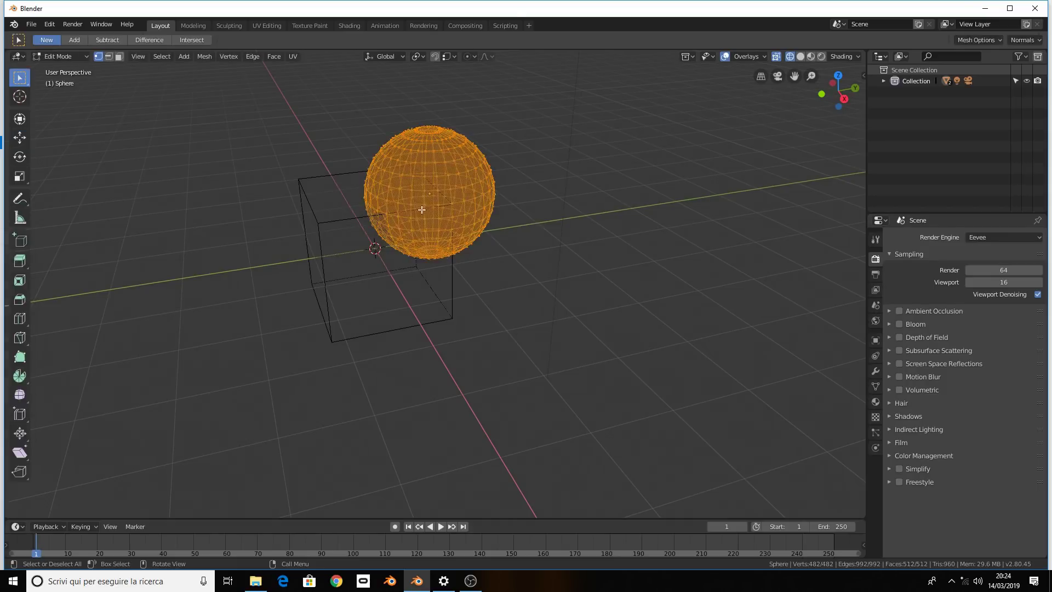
# Select the cube and orbit around the cube and sphere
pyautogui.moveTo(340, 224)
pyautogui.mouseDown(button='middle')
pyautogui.moveTo(284, 216)
pyautogui.moveTo(352, 213)
pyautogui.mouseUp(button='middle')
pyautogui.click(305, 190)
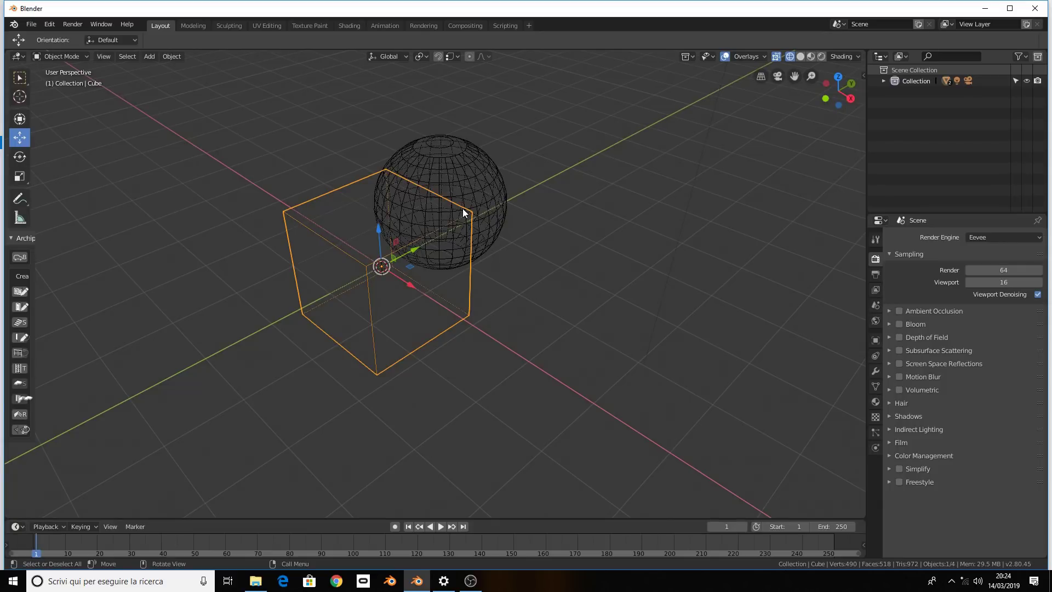
pyautogui.scroll(-2, 465, 208)
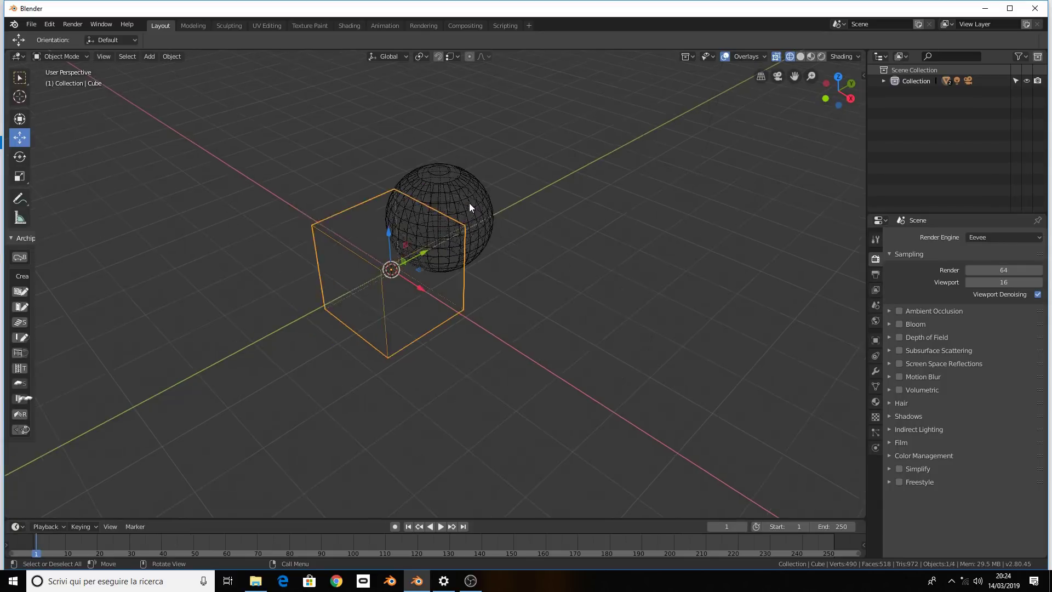
pyautogui.moveTo(469, 203)
pyautogui.mouseDown(button='middle')
pyautogui.moveTo(462, 186)
pyautogui.moveTo(439, 191)
pyautogui.mouseUp(button='middle')
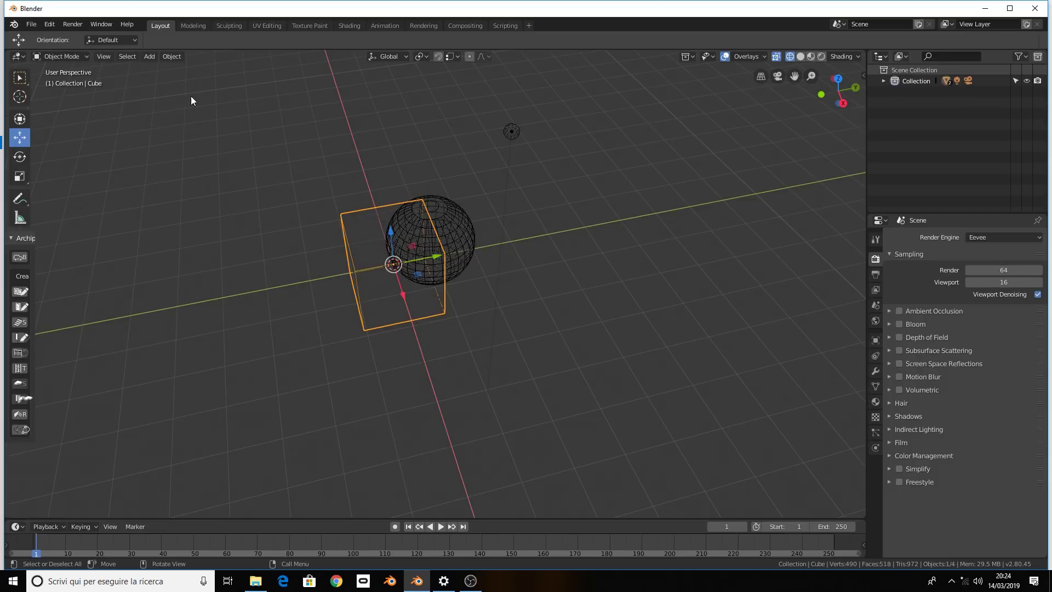
pyautogui.moveTo(263, 181)
pyautogui.mouseDown(button='middle')
pyautogui.moveTo(218, 172)
pyautogui.moveTo(231, 171)
pyautogui.mouseUp(button='middle')
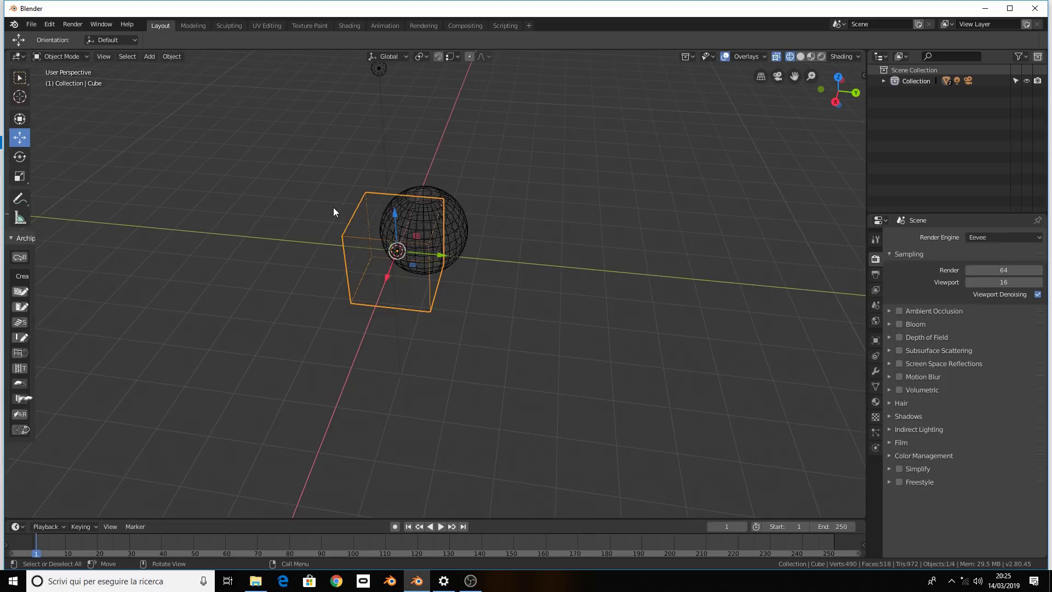
# Put the cube in Edit Mode, return to solid shading, and open the Edit menu
pyautogui.press('Tab')
pyautogui.press('z')
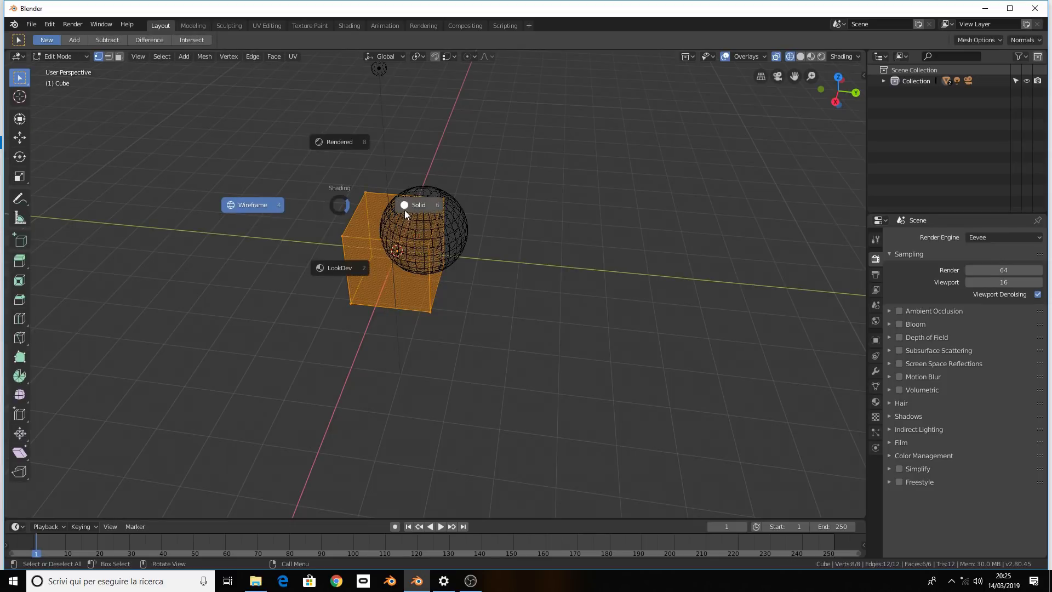
pyautogui.click(405, 210)
pyautogui.moveTo(360, 188); pyautogui.dragTo(225, 159, button='middle')
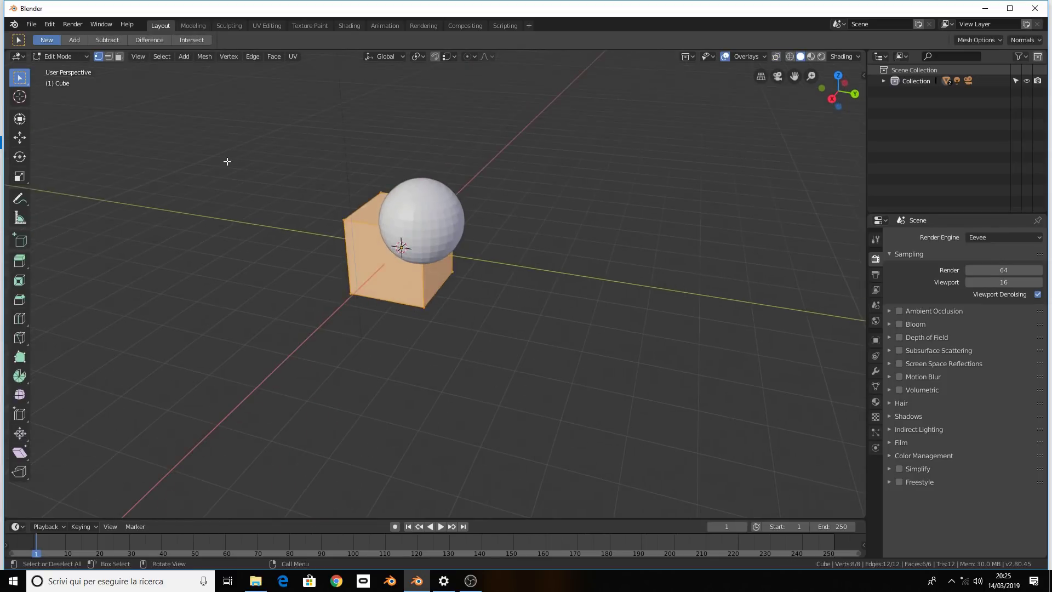
pyautogui.click(52, 25)
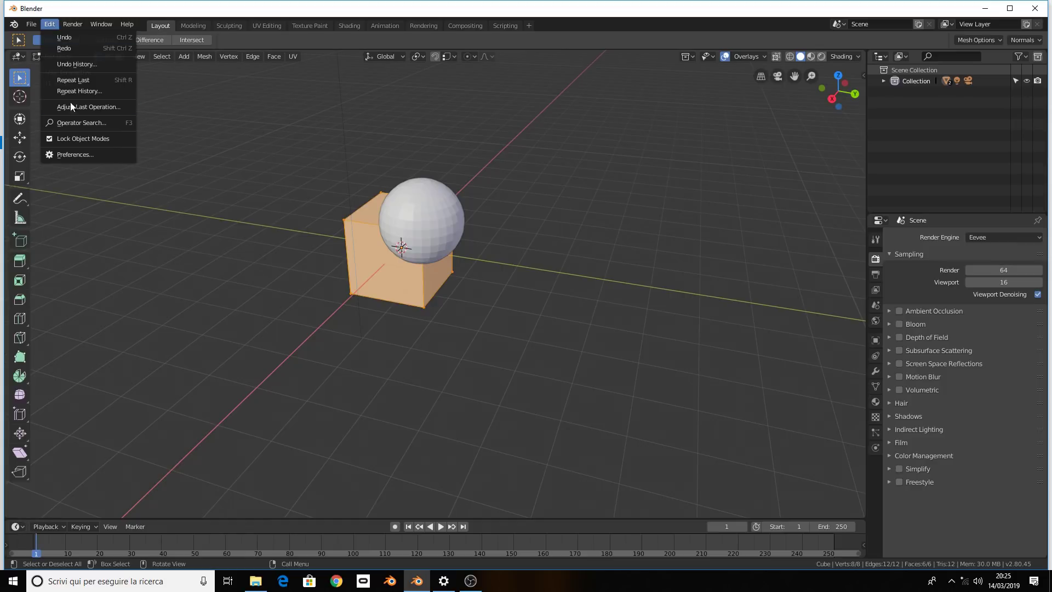
# In Preferences, search add-ons for 'bool', enable Bool Tool, and save the preferences
pyautogui.click(82, 157)
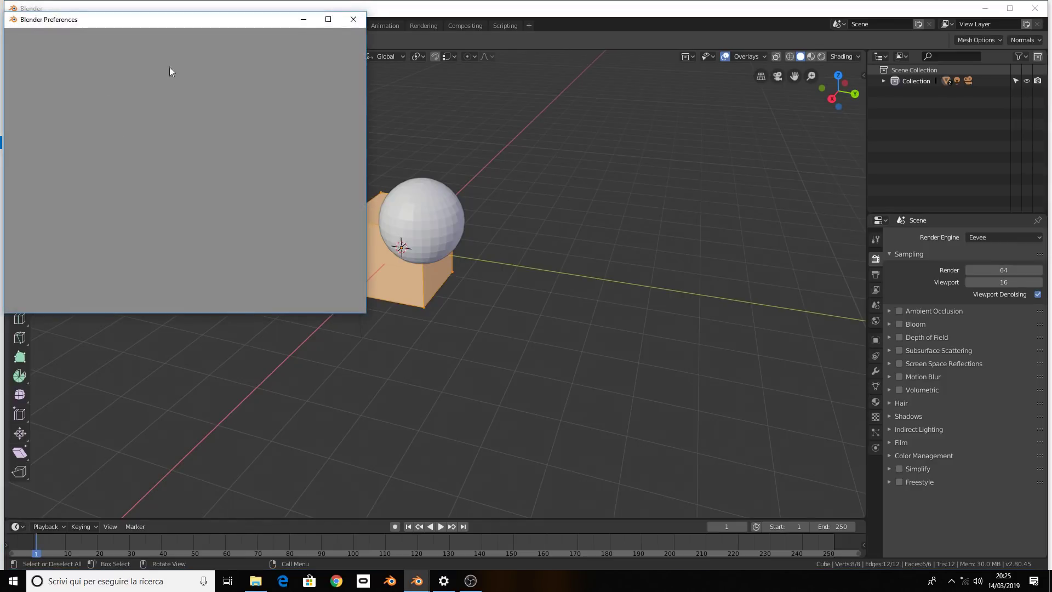
pyautogui.moveTo(164, 21); pyautogui.dragTo(229, 69)
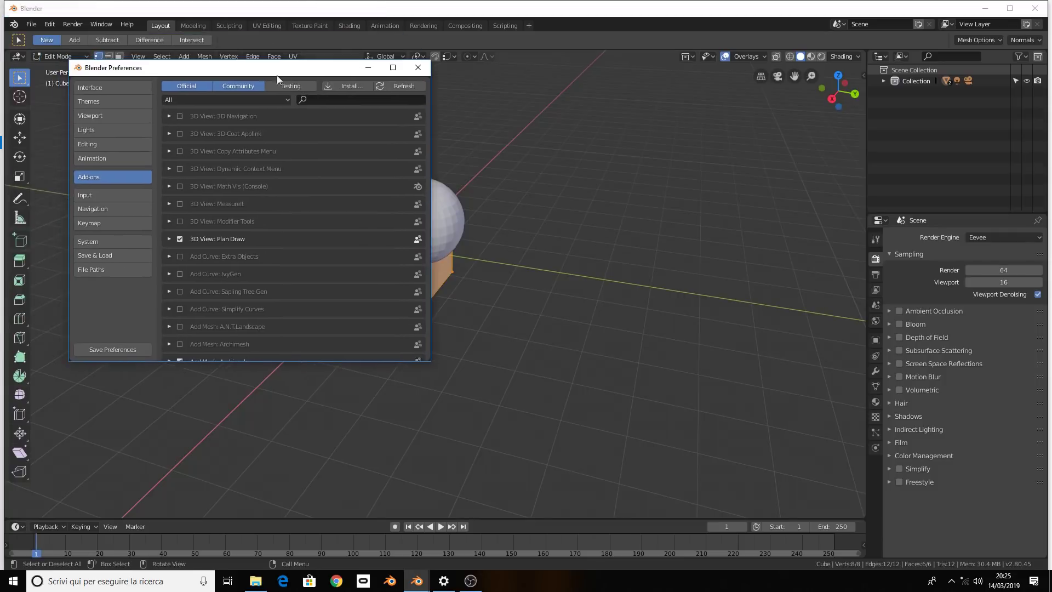
pyautogui.click(338, 102)
pyautogui.write('b')
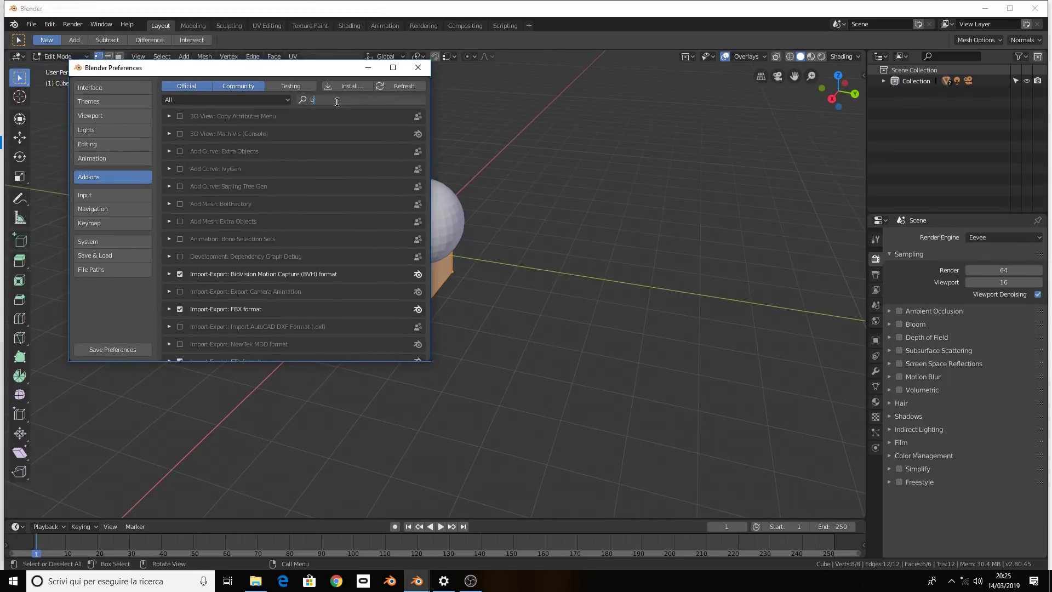
pyautogui.write('t')
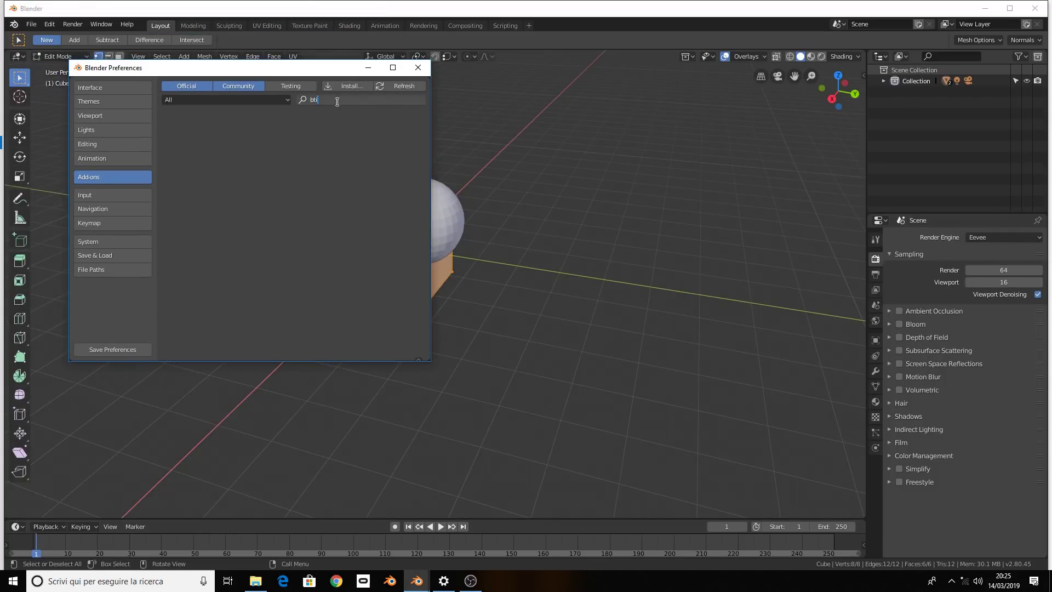
pyautogui.press('BackSpace')
pyautogui.write('ool')
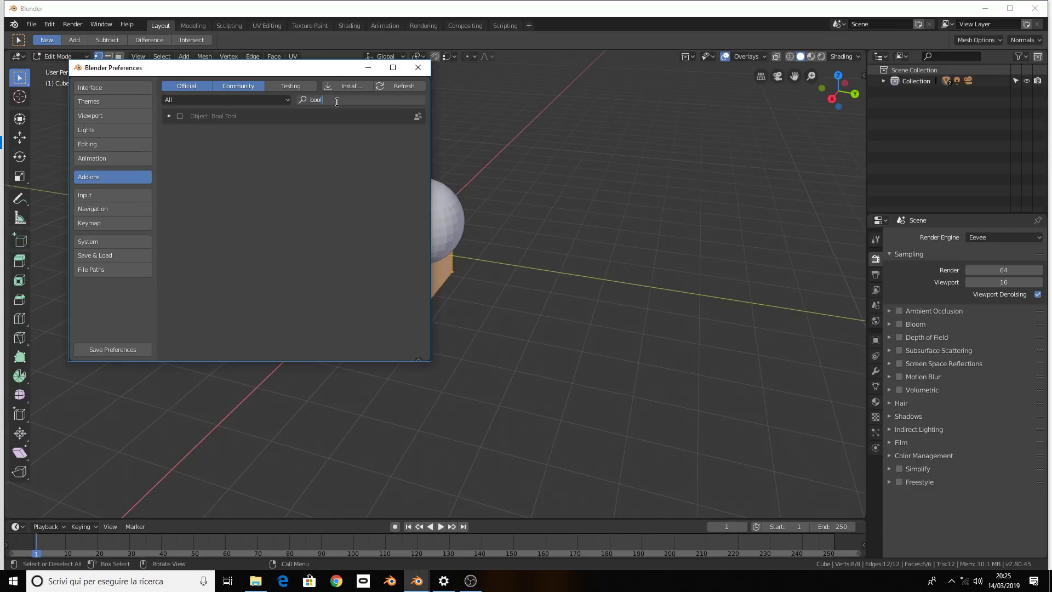
pyautogui.press('Return')
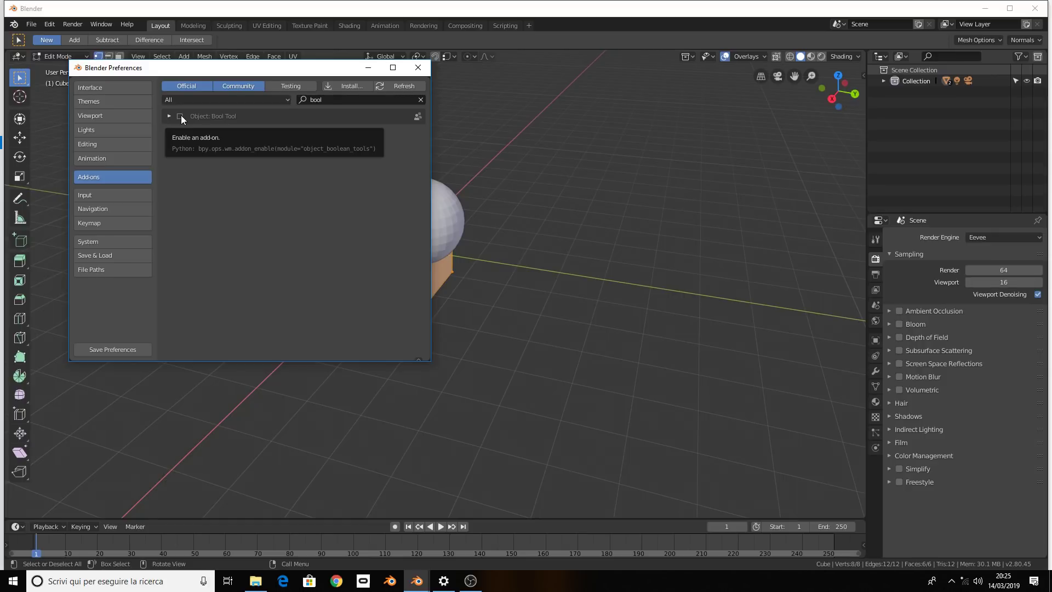
pyautogui.click(181, 116)
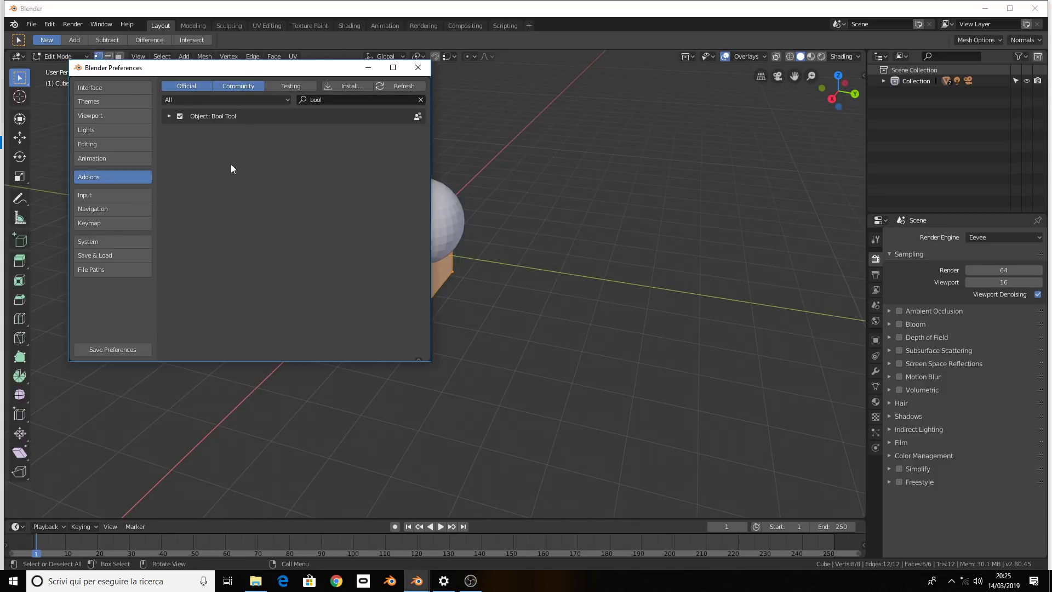
pyautogui.click(135, 349)
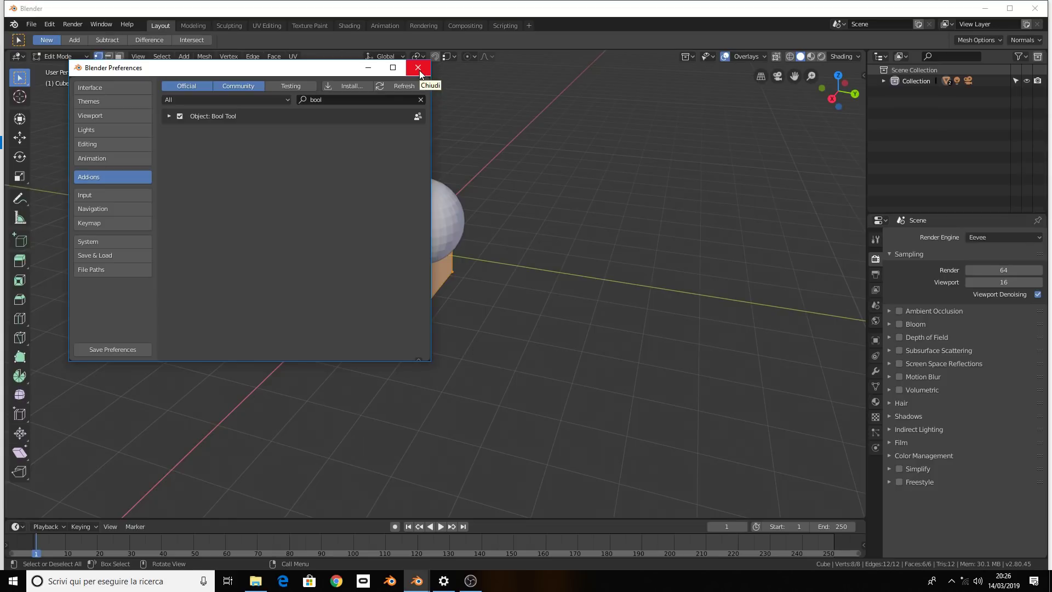
# Click out of the add-on search field and close the Preferences window
pyautogui.click(326, 99)
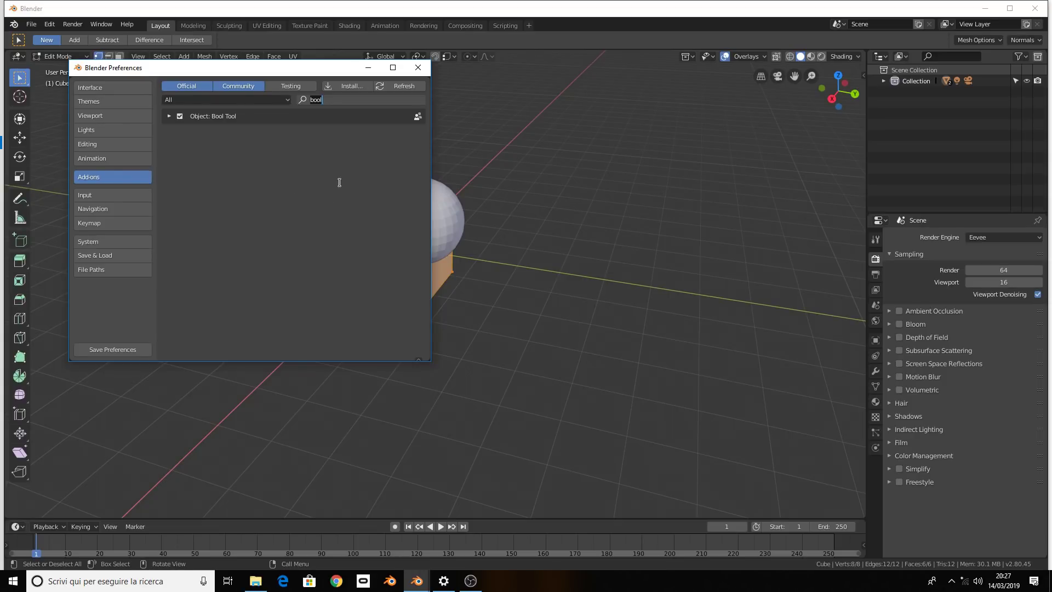
pyautogui.click(232, 228)
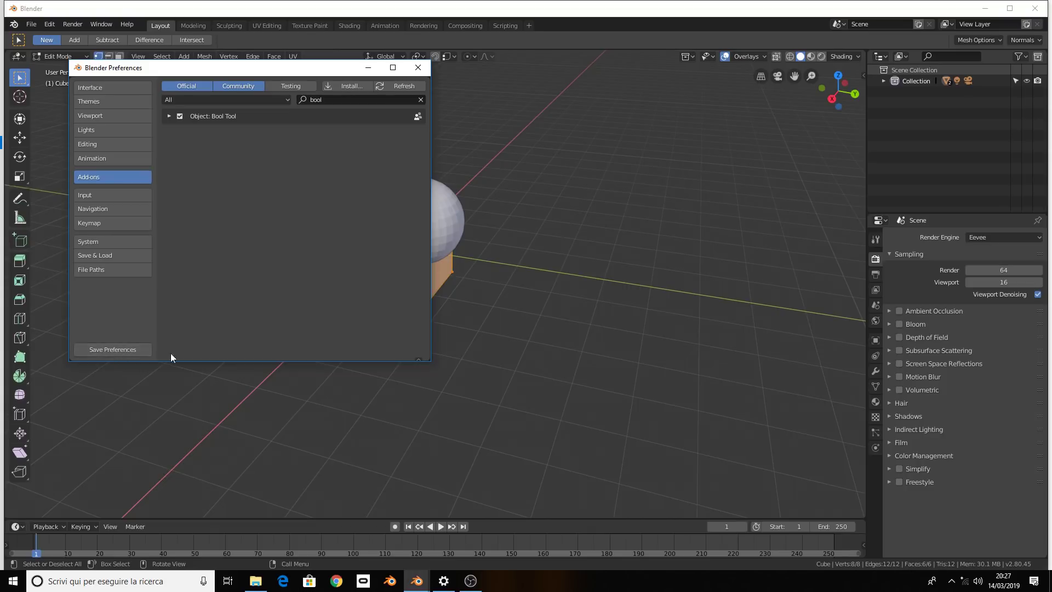
pyautogui.click(441, 86)
# Return to Object Mode, select the sphere, then Shift-add the cube as the active object
pyautogui.press('Tab')
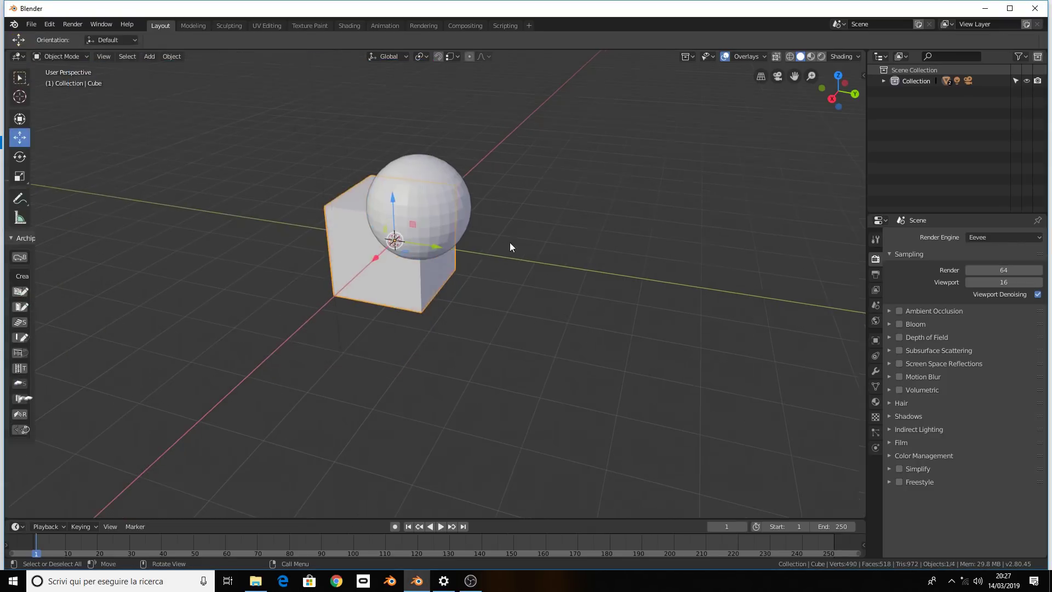
pyautogui.moveTo(509, 242)
pyautogui.mouseDown(button='middle')
pyautogui.moveTo(535, 279)
pyautogui.moveTo(515, 247)
pyautogui.mouseUp(button='middle')
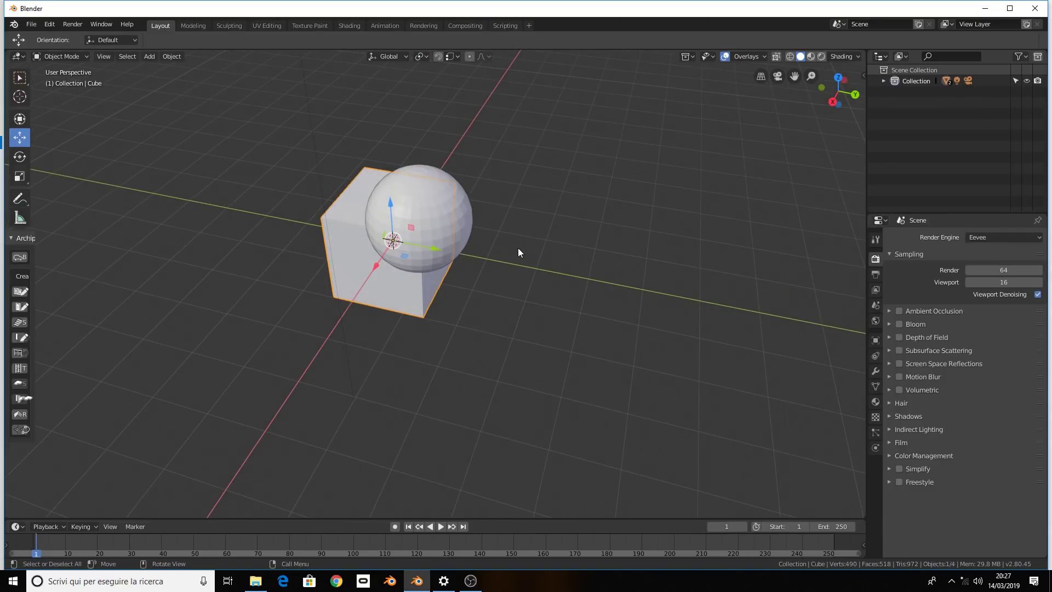
pyautogui.moveTo(518, 247)
pyautogui.mouseDown(button='middle')
pyautogui.moveTo(540, 244)
pyautogui.moveTo(537, 226)
pyautogui.moveTo(556, 234)
pyautogui.moveTo(542, 217)
pyautogui.moveTo(550, 260)
pyautogui.moveTo(526, 242)
pyautogui.moveTo(542, 249)
pyautogui.mouseUp(button='middle')
pyautogui.click(471, 213)
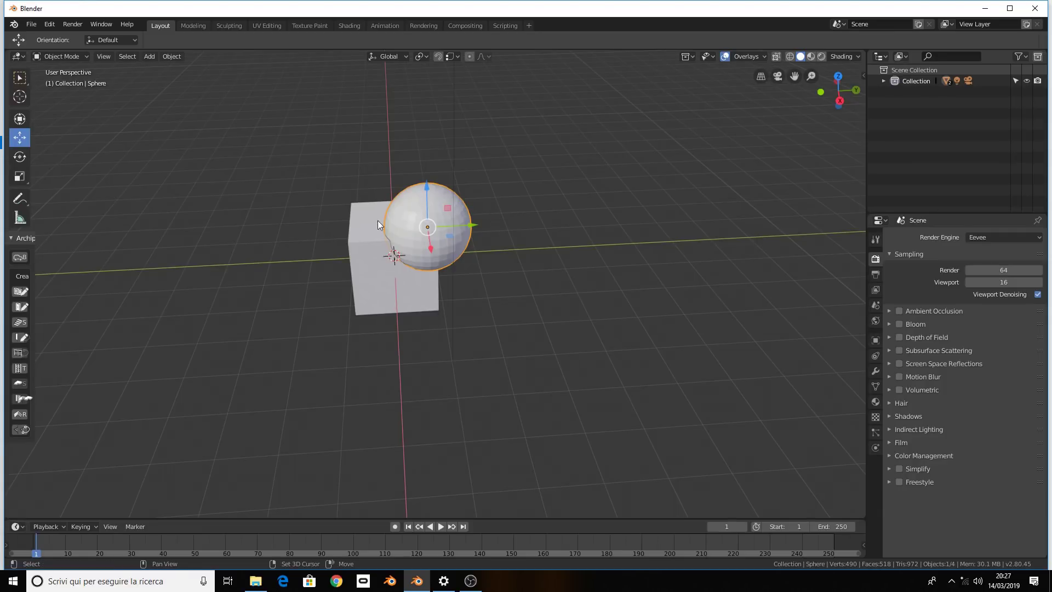
pyautogui.keyDown('shift'); pyautogui.click(360, 221); pyautogui.keyUp('shift')
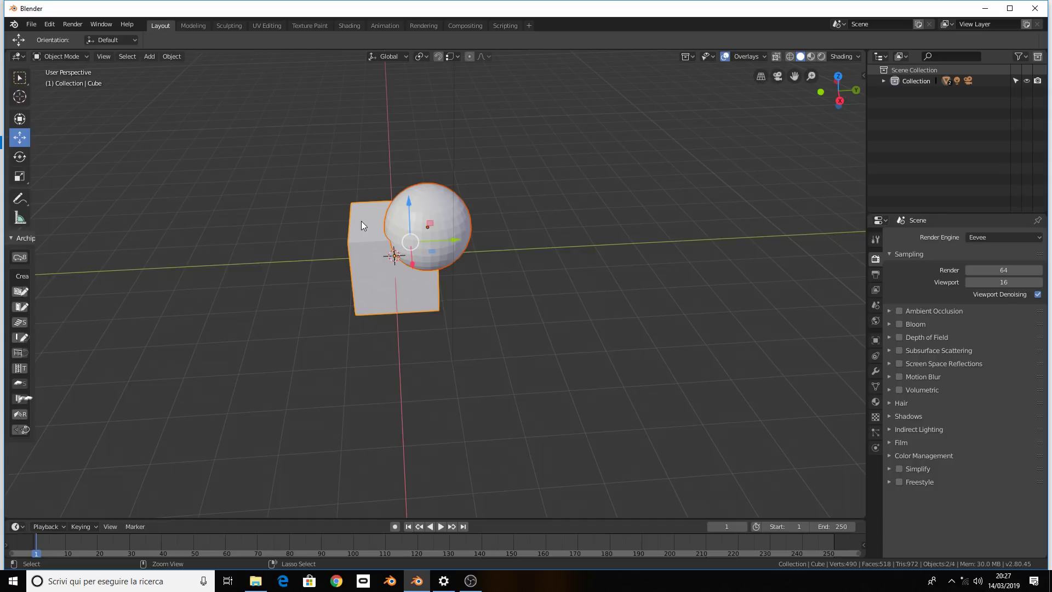
# Cut the sphere from the cube with Bool Tool Difference (Ctrl+Numpad Minus) and grab the sphere cutter
pyautogui.press('ctrl+KP_Subtract')
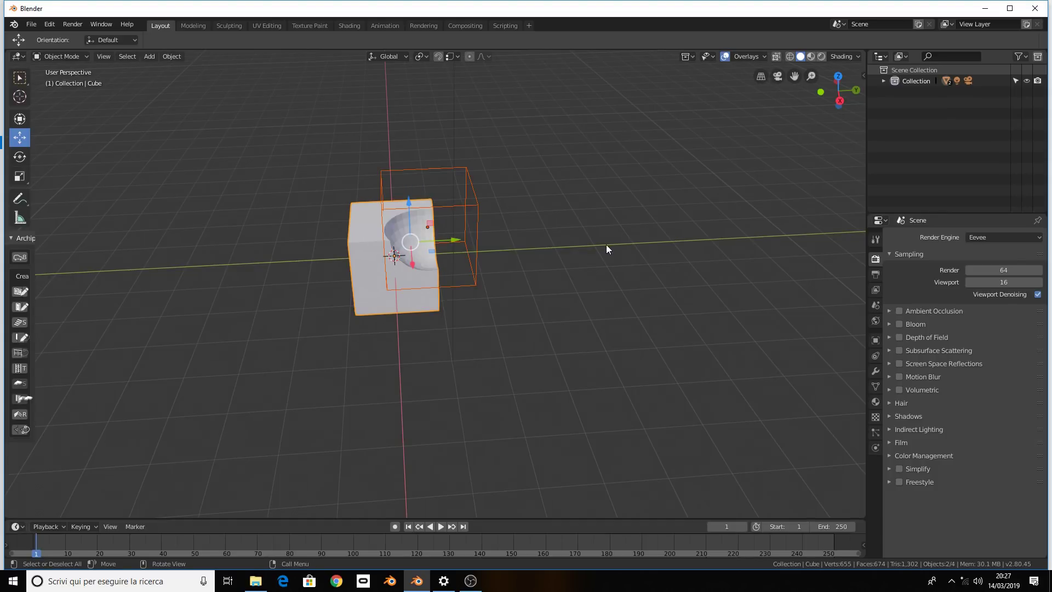
pyautogui.scroll(3, 606, 242)
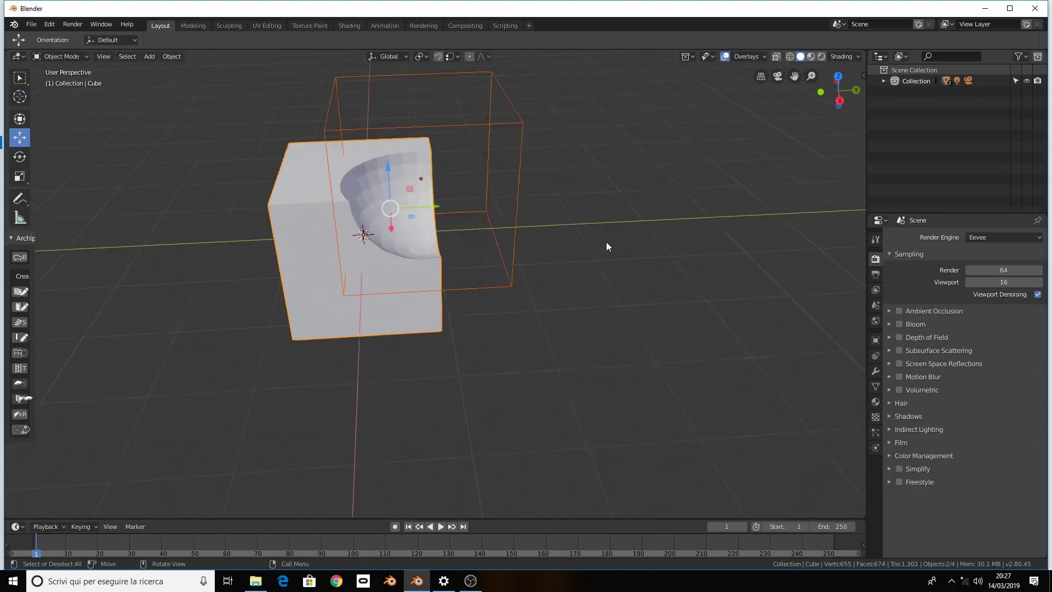
pyautogui.scroll(2, 606, 241)
pyautogui.moveTo(604, 241)
pyautogui.mouseDown(button='middle')
pyautogui.moveTo(566, 240)
pyautogui.moveTo(601, 322)
pyautogui.mouseUp(button='middle')
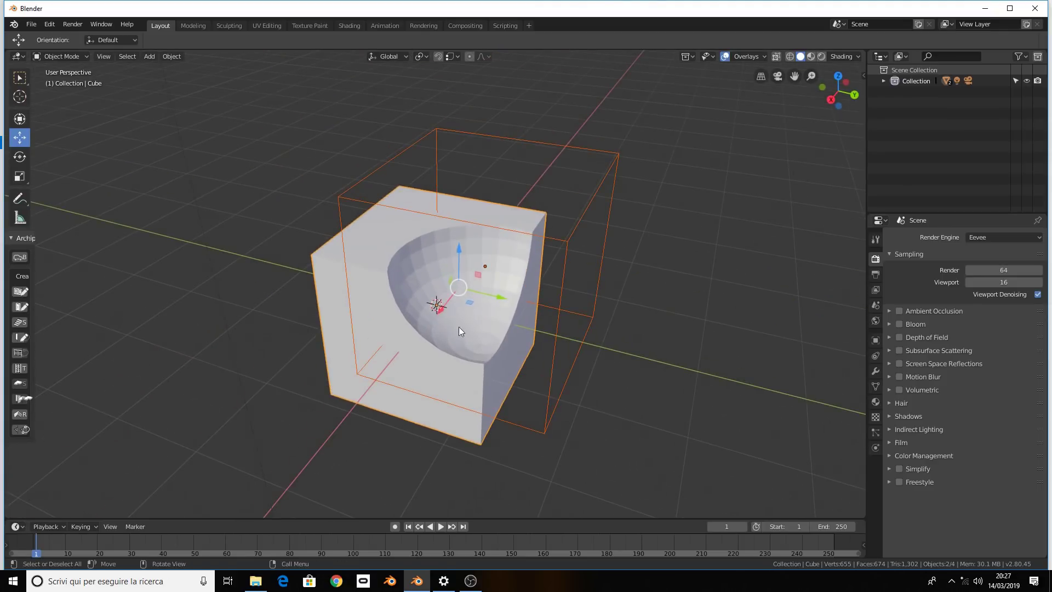
pyautogui.click(598, 219)
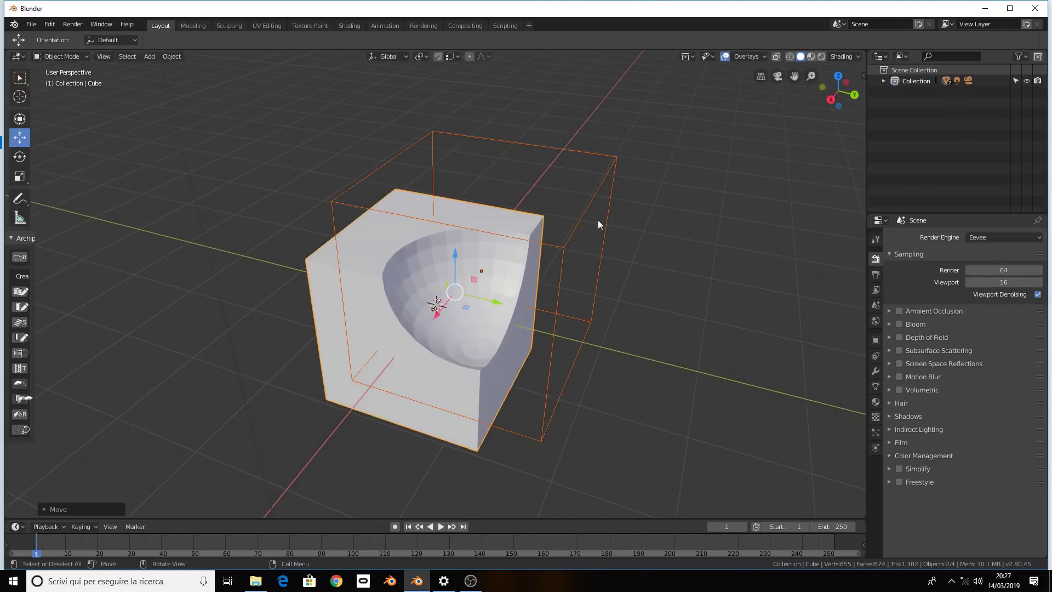
pyautogui.press('g')
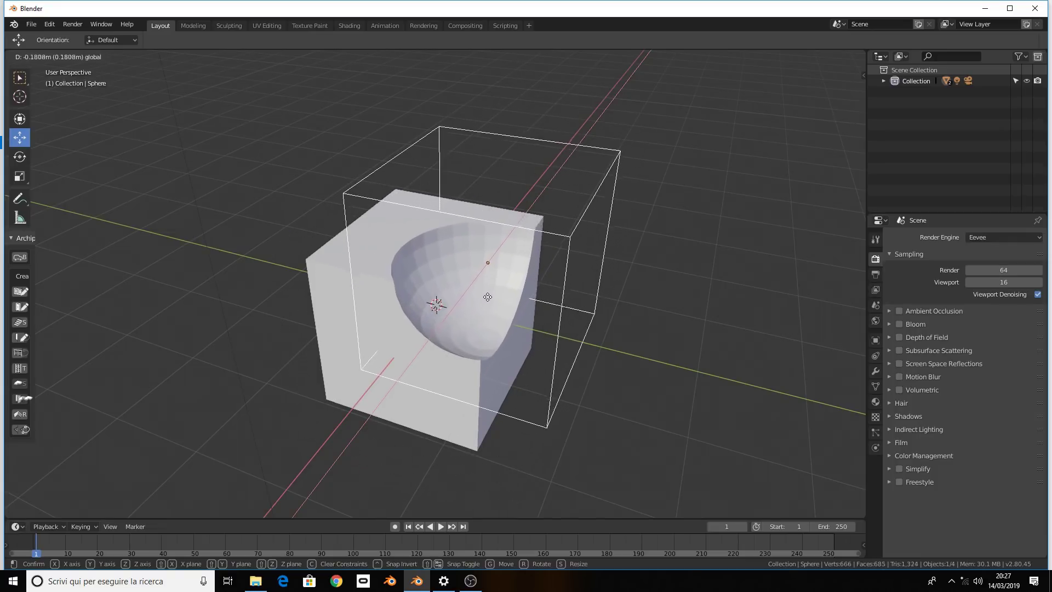
# Move the sphere cutter down into the cube and slide it sideways
pyautogui.click(523, 279)
pyautogui.press('g')
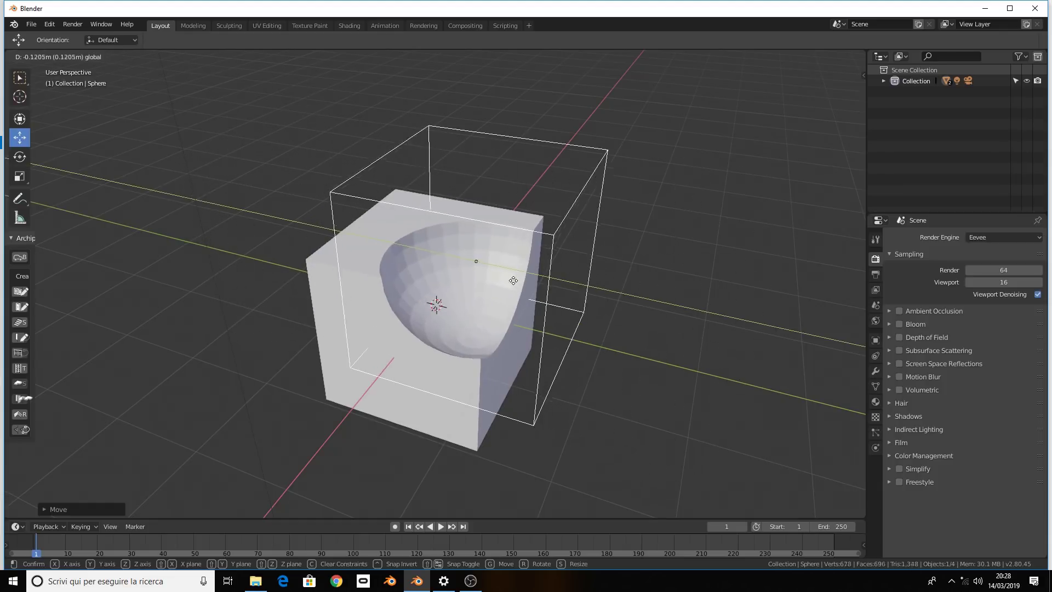
pyautogui.click(544, 297)
pyautogui.moveTo(544, 298); pyautogui.dragTo(491, 294, button='middle')
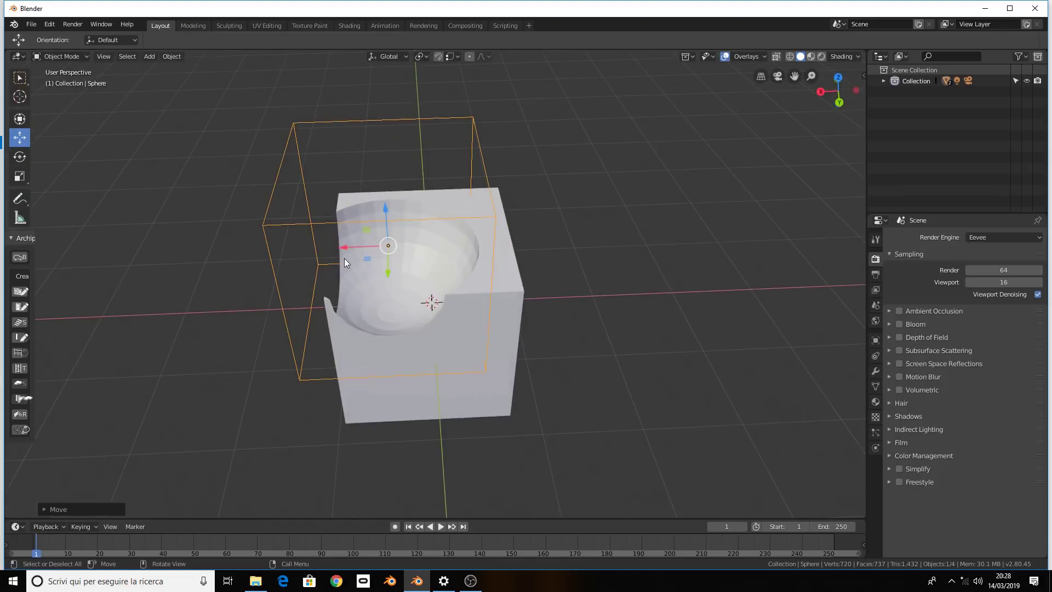
pyautogui.moveTo(345, 258); pyautogui.dragTo(476, 255)
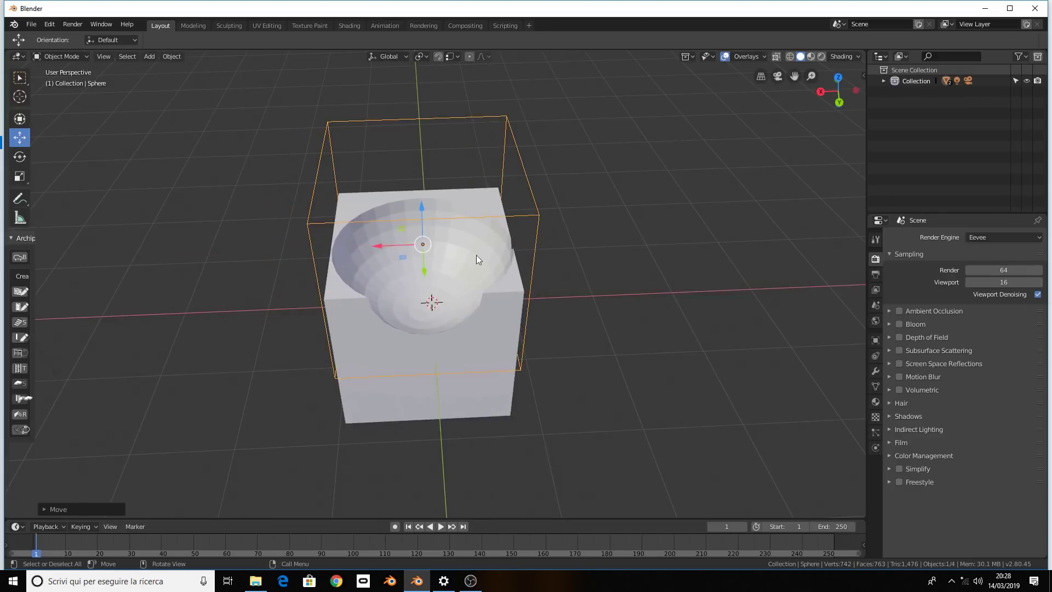
# Shrink the sphere cutter and centre it over the cube's top
pyautogui.press('s')
pyautogui.click(449, 225)
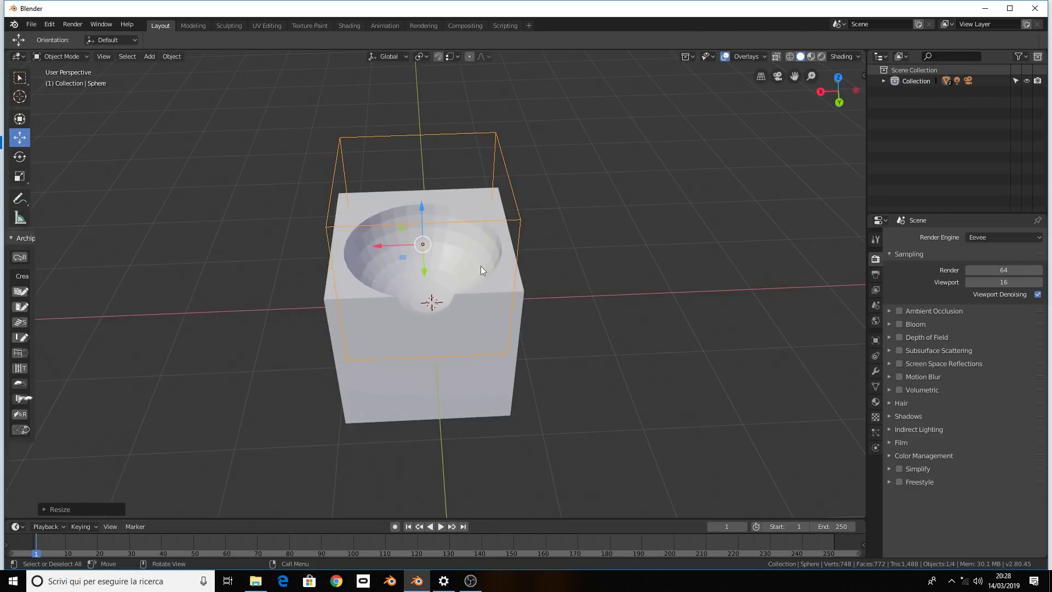
pyautogui.moveTo(481, 270); pyautogui.dragTo(498, 262, button='middle')
pyautogui.moveTo(472, 262); pyautogui.dragTo(455, 256)
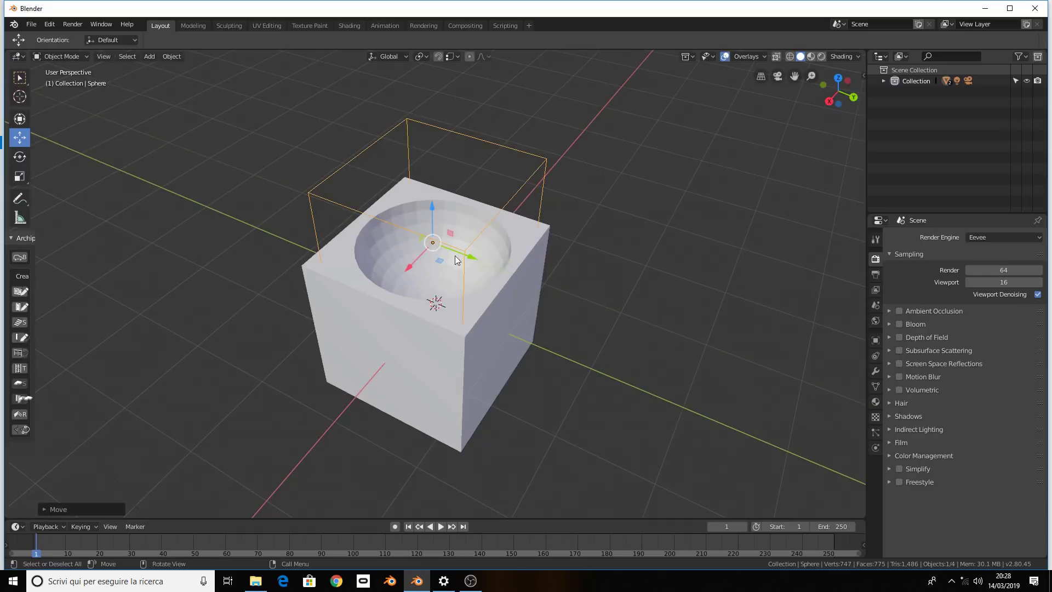
# Lower the sphere along Z, scale it up about 1.08, then deselect all to inspect the bowl
pyautogui.press('g')
pyautogui.press('z')
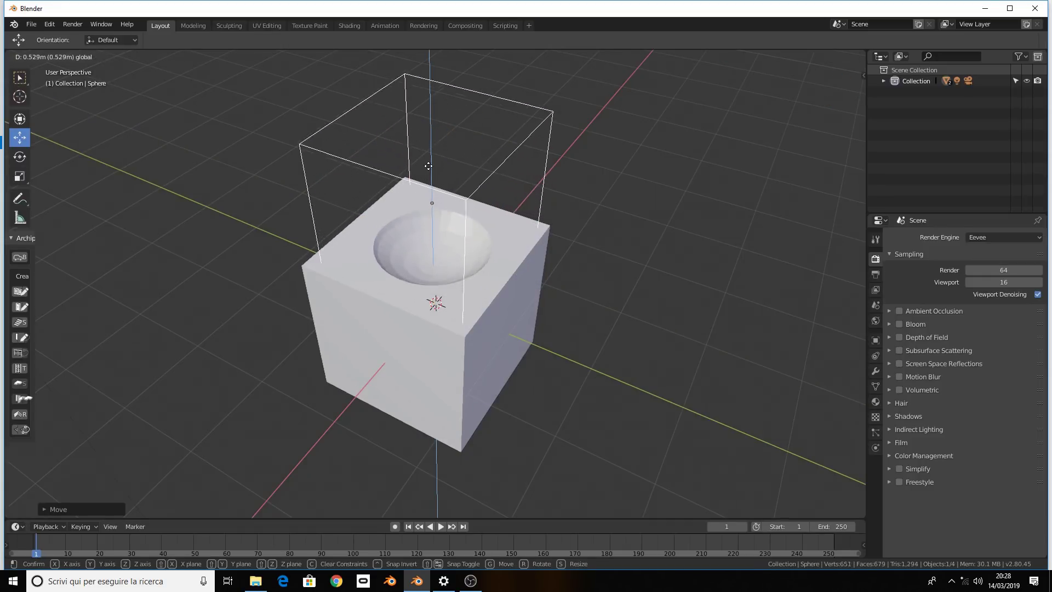
pyautogui.click(436, 206)
pyautogui.press('s')
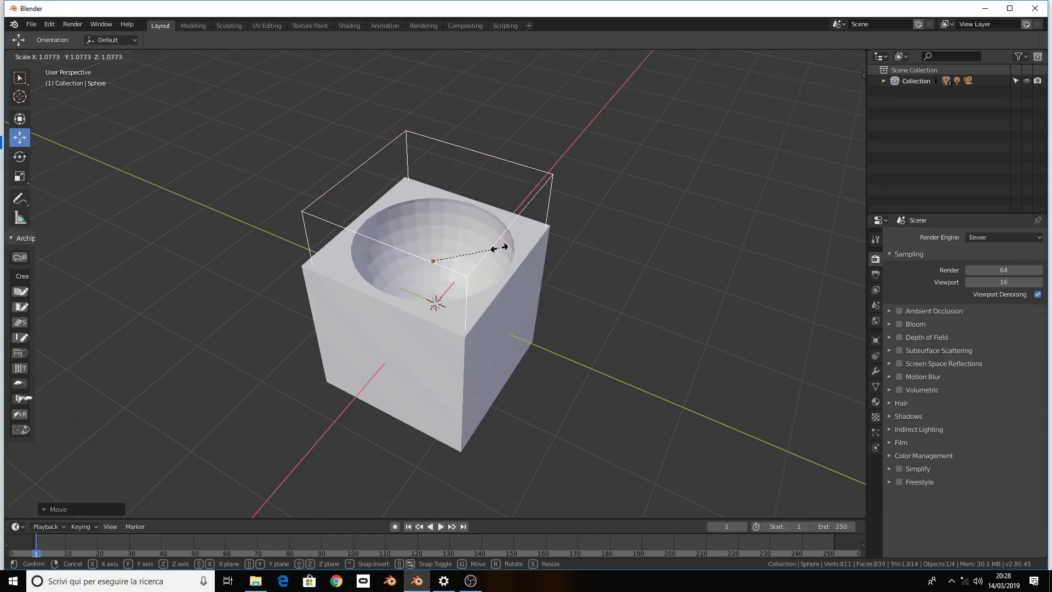
pyautogui.click(501, 249)
pyautogui.click(596, 254)
pyautogui.moveTo(596, 253)
pyautogui.mouseDown(button='middle')
pyautogui.moveTo(741, 247)
pyautogui.moveTo(516, 242)
pyautogui.mouseUp(button='middle')
pyautogui.scroll(-3, 548, 258)
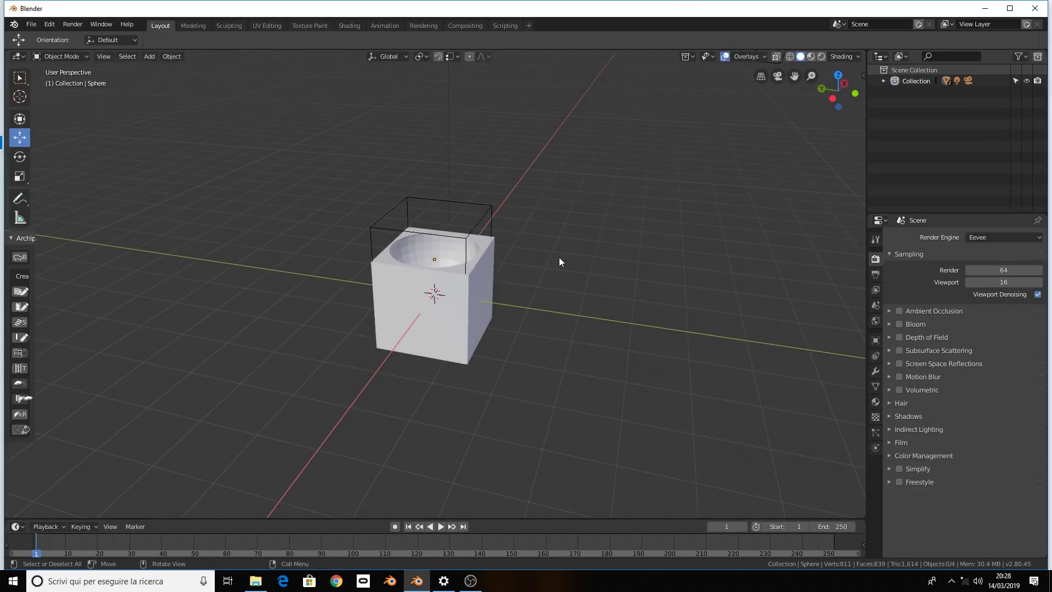
# Show the cube's BTool_Sphere modifier settings in a widened properties panel
pyautogui.click(876, 372)
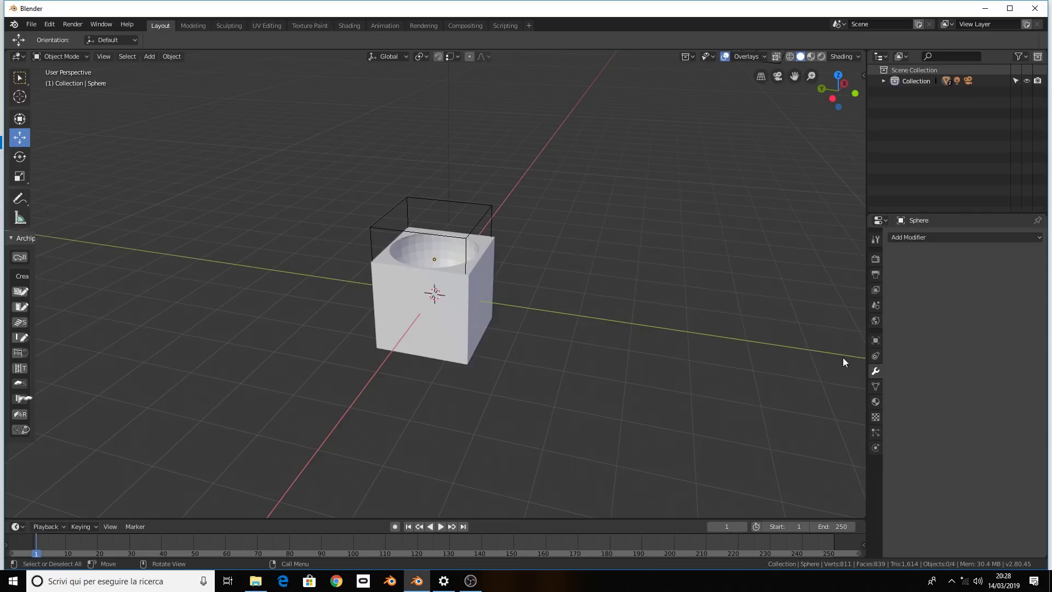
pyautogui.click(482, 251)
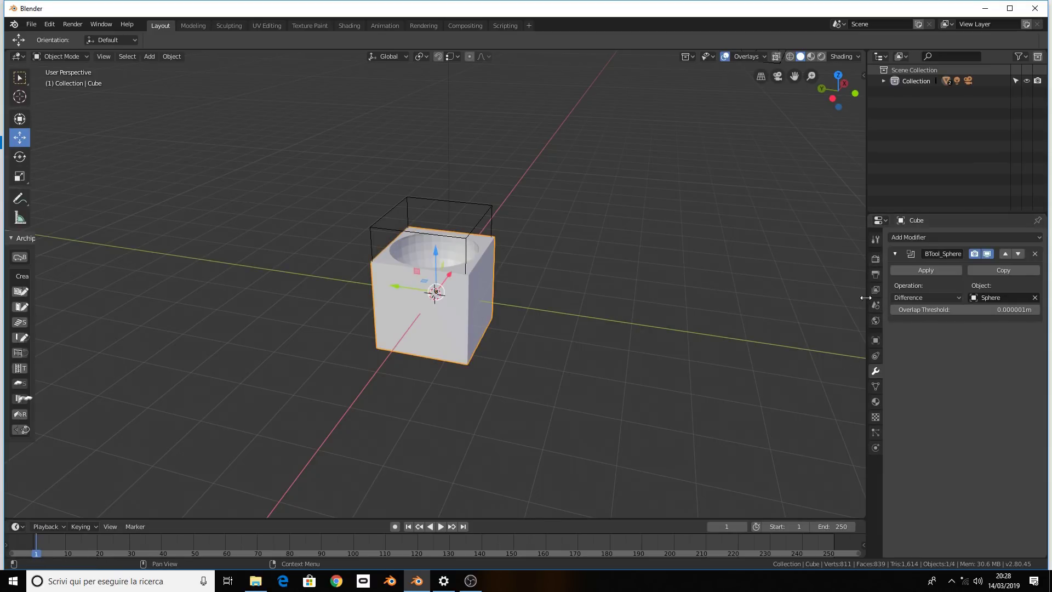
pyautogui.moveTo(866, 293); pyautogui.dragTo(685, 294)
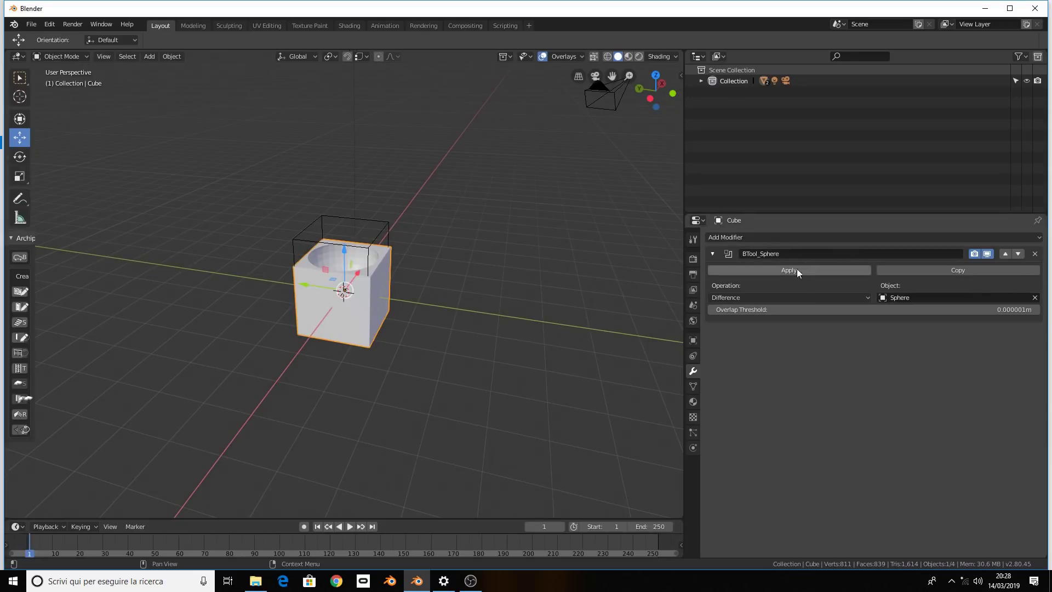
pyautogui.click(833, 300)
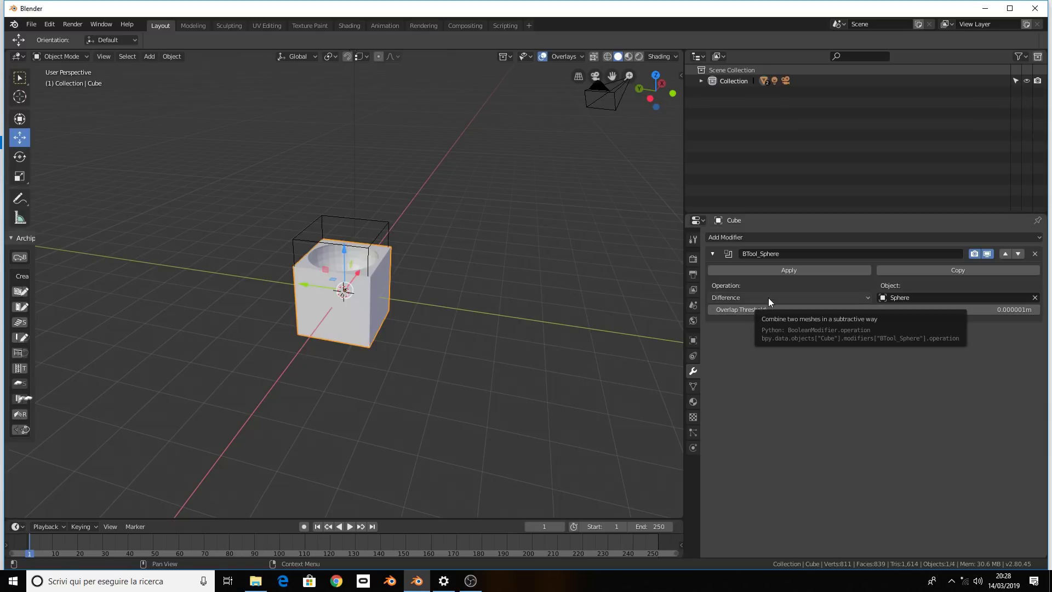
# Switch the BTool_Sphere operation to Intersect and inspect the result
pyautogui.click(769, 298)
pyautogui.click(767, 310)
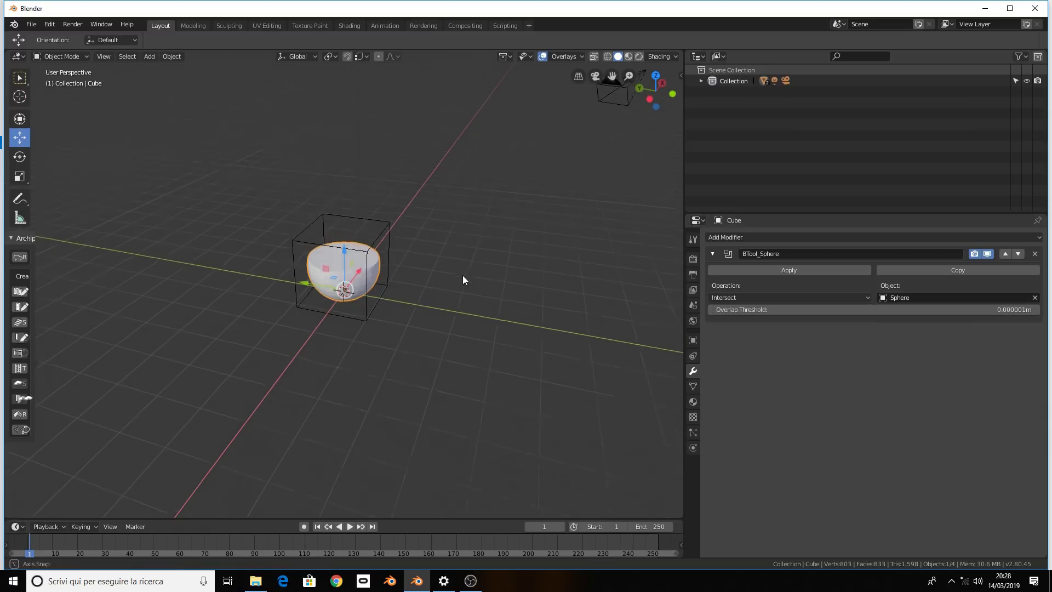
pyautogui.moveTo(463, 275); pyautogui.dragTo(632, 288, button='middle')
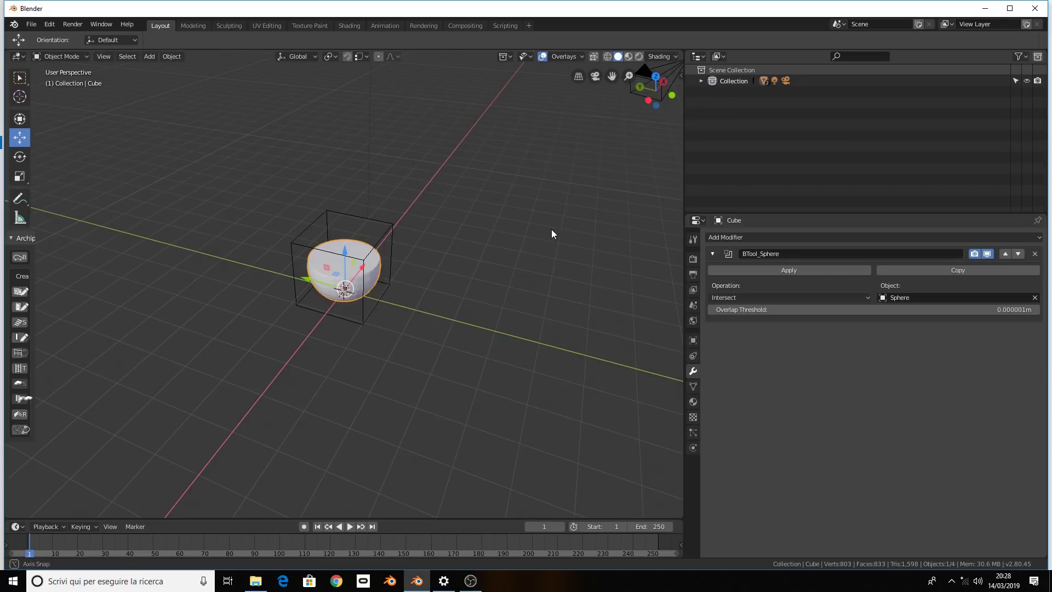
pyautogui.moveTo(551, 229)
pyautogui.mouseDown(button='middle')
pyautogui.moveTo(524, 186)
pyautogui.moveTo(510, 245)
pyautogui.moveTo(466, 244)
pyautogui.moveTo(463, 227)
pyautogui.moveTo(536, 224)
pyautogui.mouseUp(button='middle')
pyautogui.scroll(1, 536, 224)
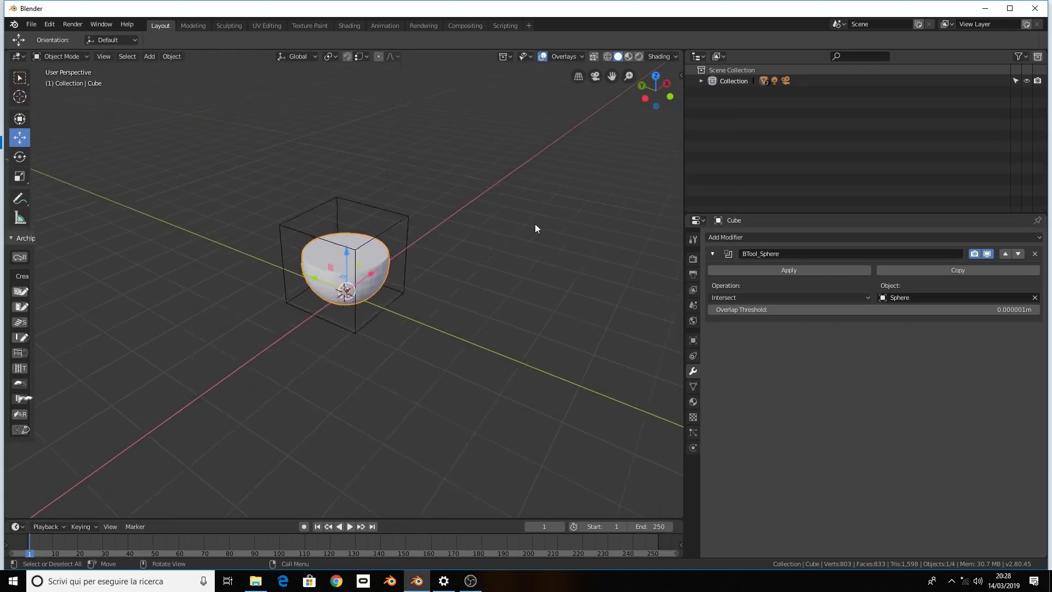
pyautogui.scroll(2, 535, 225)
pyautogui.scroll(2, 536, 224)
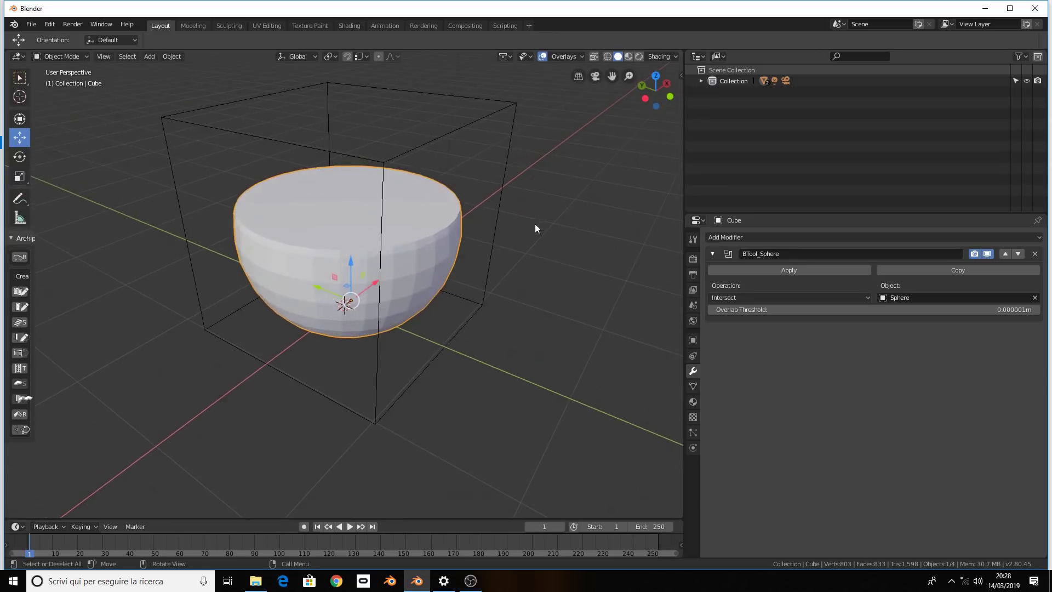
# Change the boolean operation to Union, raising a dome on the cube
pyautogui.click(758, 299)
pyautogui.click(757, 322)
pyautogui.scroll(-3, 559, 202)
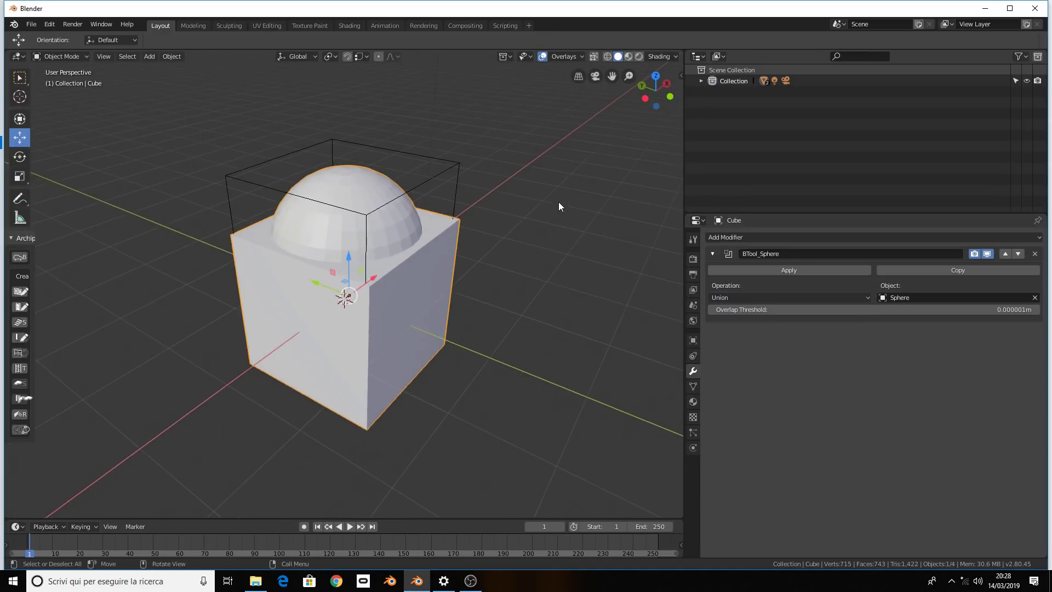
# Apply the Union modifier and enter Edit Mode on the cube
pyautogui.click(818, 271)
pyautogui.press('Tab')
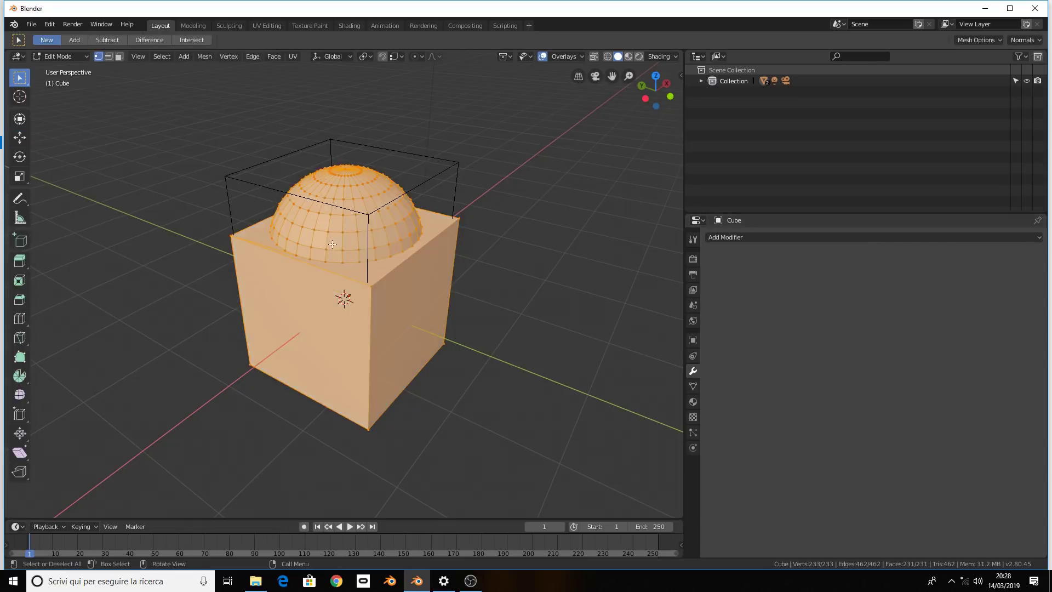
pyautogui.moveTo(470, 259); pyautogui.dragTo(470, 228, button='middle')
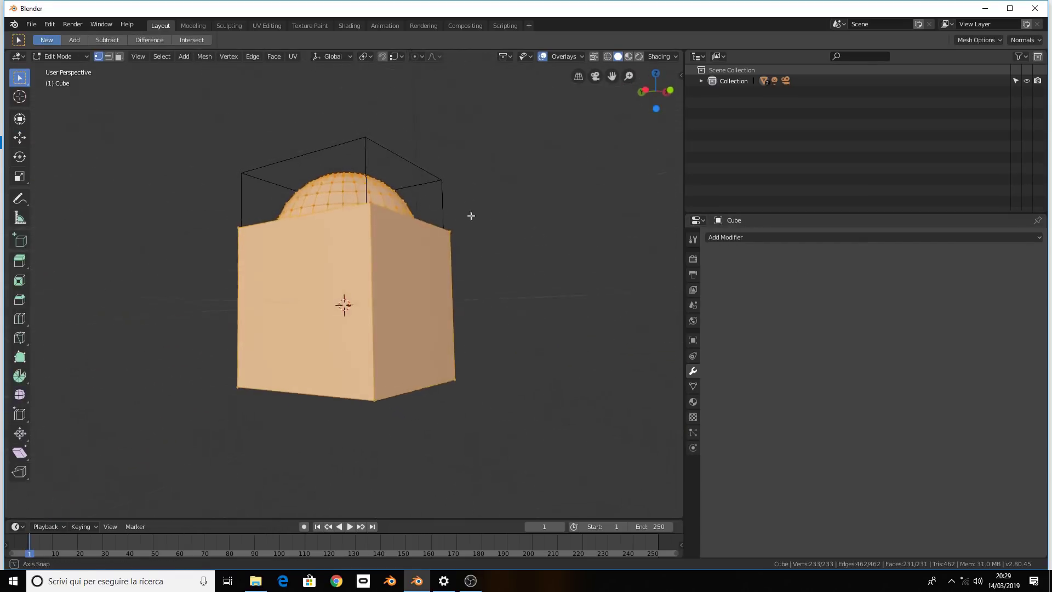
pyautogui.scroll(5, 469, 228)
# Switch to wireframe shading, return to Object Mode and undo the applied union
pyautogui.press('z')
pyautogui.click(423, 240)
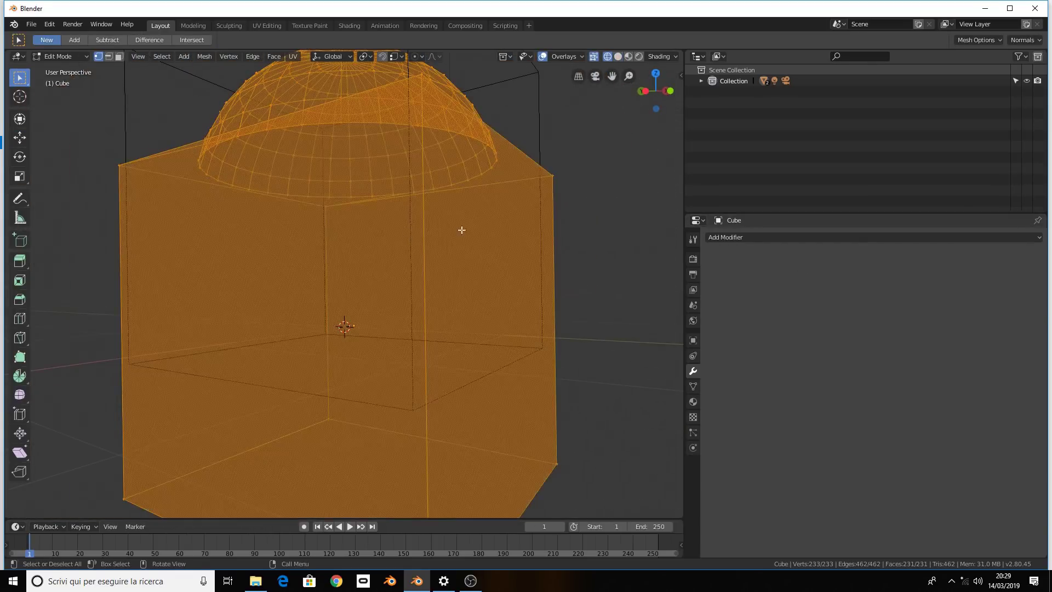
pyautogui.moveTo(461, 228); pyautogui.dragTo(463, 258, button='middle')
pyautogui.scroll(-5, 462, 260)
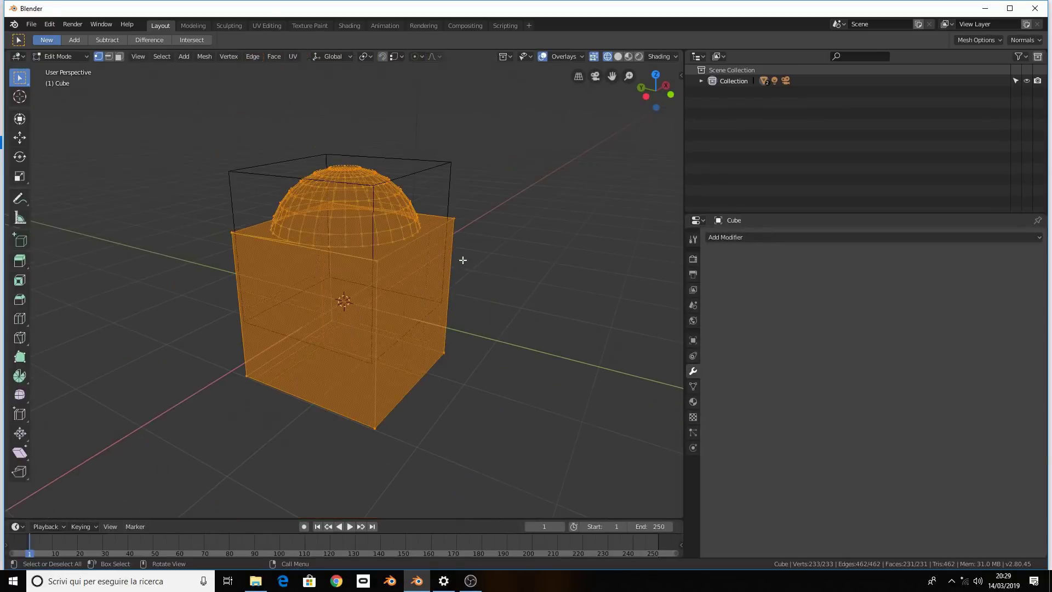
pyautogui.press('Tab')
pyautogui.press('ctrl+shift+KP_Add')
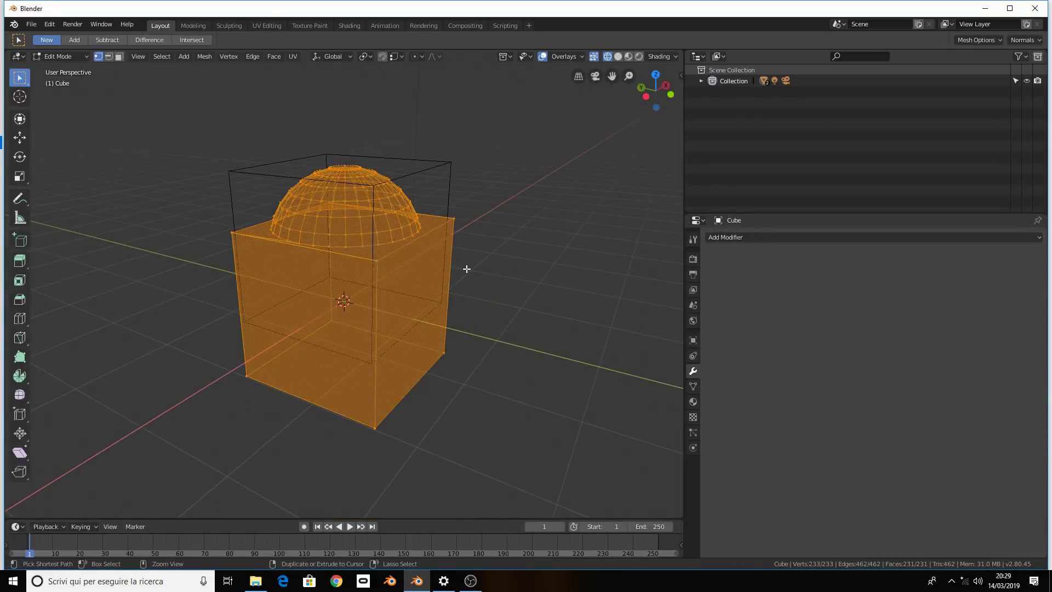
# Set the BTool_Sphere operation to Difference to carve the bowl into the cube
pyautogui.click(748, 297)
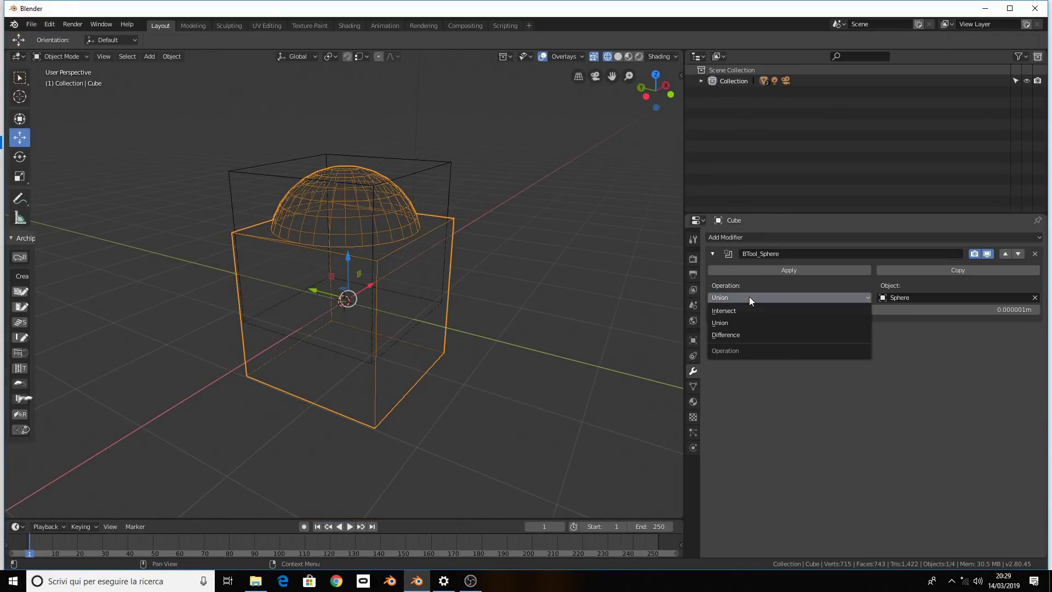
pyautogui.click(757, 331)
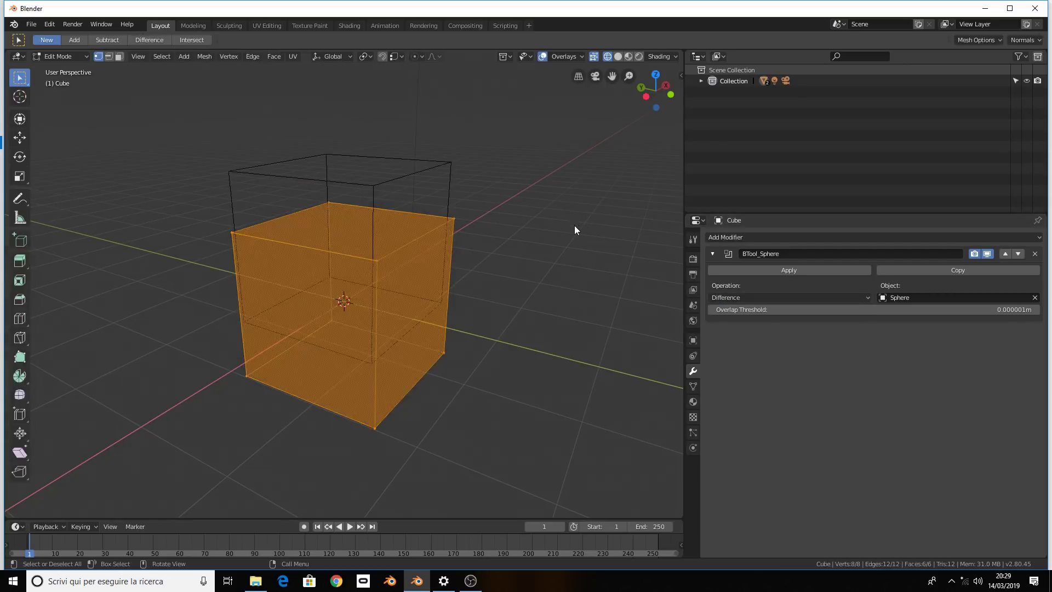
pyautogui.moveTo(551, 221); pyautogui.dragTo(473, 228, button='middle')
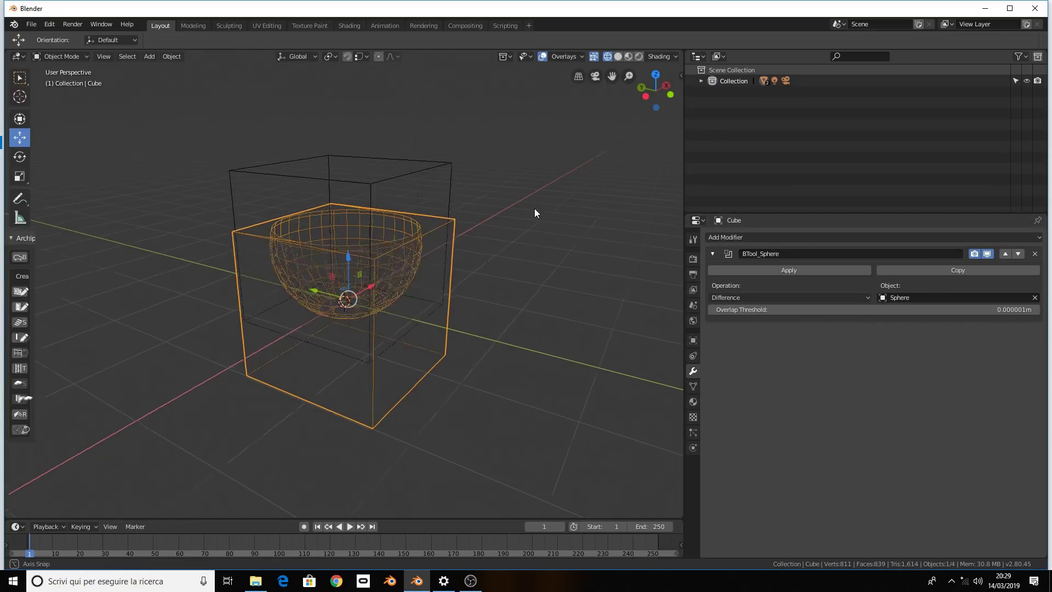
pyautogui.scroll(-1, 473, 228)
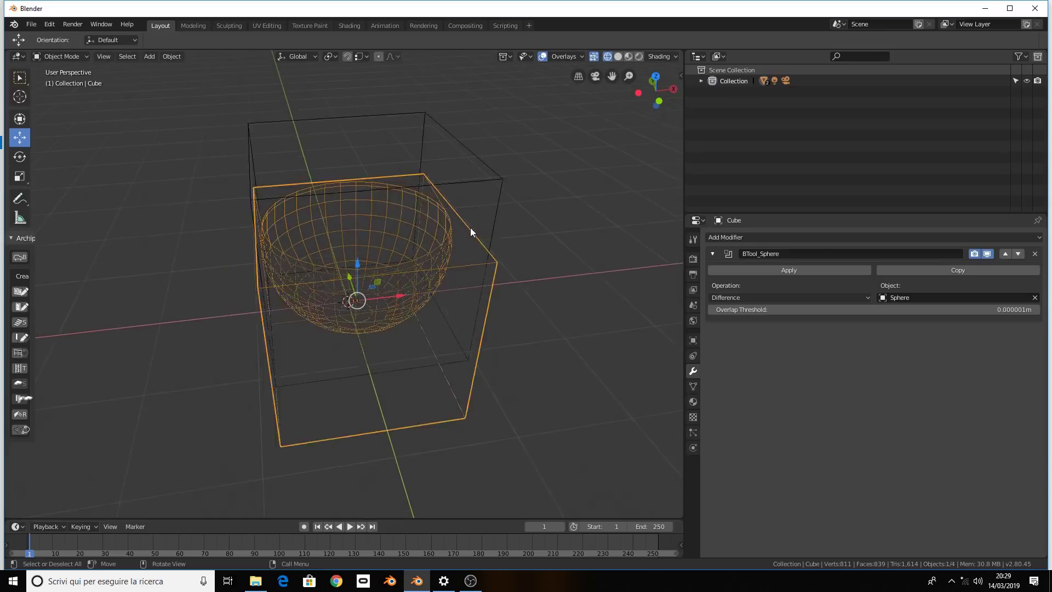
pyautogui.scroll(-1, 470, 227)
pyautogui.moveTo(470, 228)
pyautogui.mouseDown(button='middle')
pyautogui.moveTo(488, 224)
pyautogui.moveTo(500, 237)
pyautogui.moveTo(502, 264)
pyautogui.moveTo(471, 202)
pyautogui.moveTo(351, 204)
pyautogui.moveTo(453, 237)
pyautogui.moveTo(474, 237)
pyautogui.moveTo(467, 218)
pyautogui.mouseUp(button='middle')
# Switch the viewport back to Solid shading and look down into the bowl
pyautogui.press('Tab')
pyautogui.press('Tab')
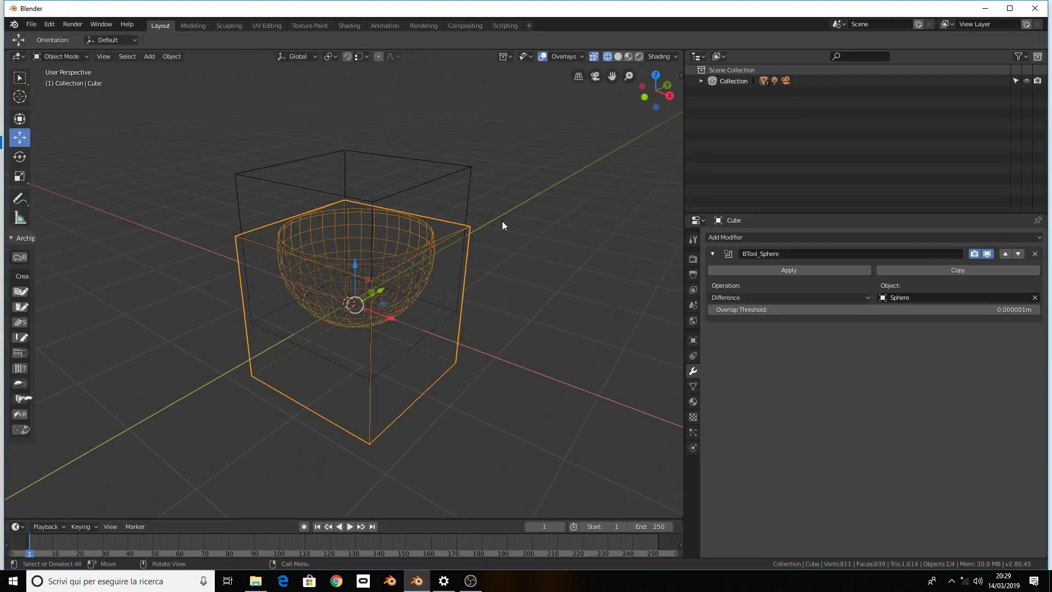
pyautogui.press('z')
pyautogui.click(554, 226)
pyautogui.moveTo(555, 226)
pyautogui.mouseDown(button='middle')
pyautogui.moveTo(518, 231)
pyautogui.moveTo(506, 258)
pyautogui.moveTo(509, 231)
pyautogui.mouseUp(button='middle')
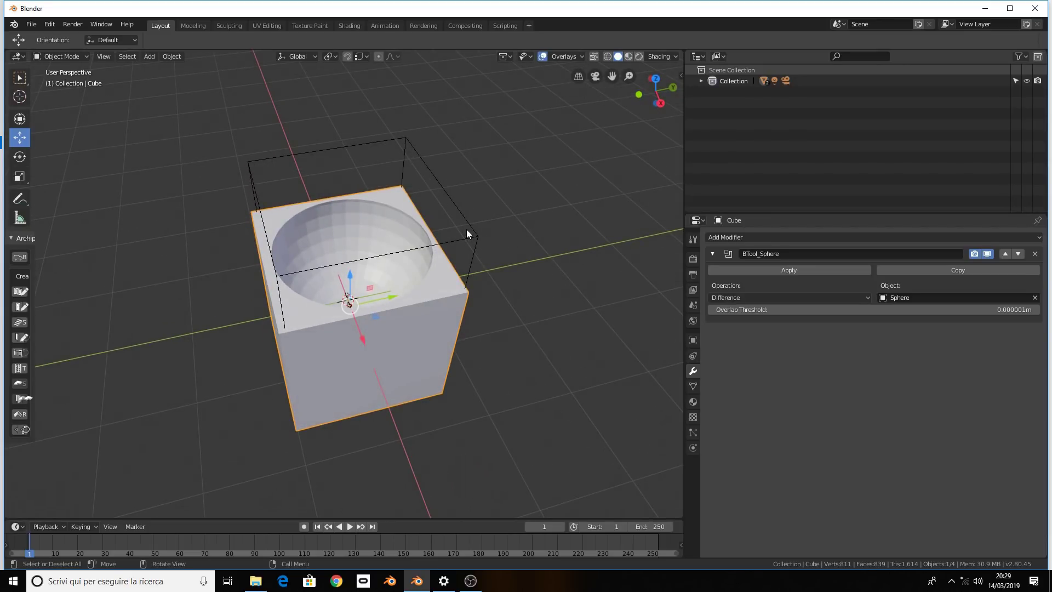
# Apply the BTool_Sphere Difference and delete the sphere cutter
pyautogui.click(761, 272)
pyautogui.click(406, 149)
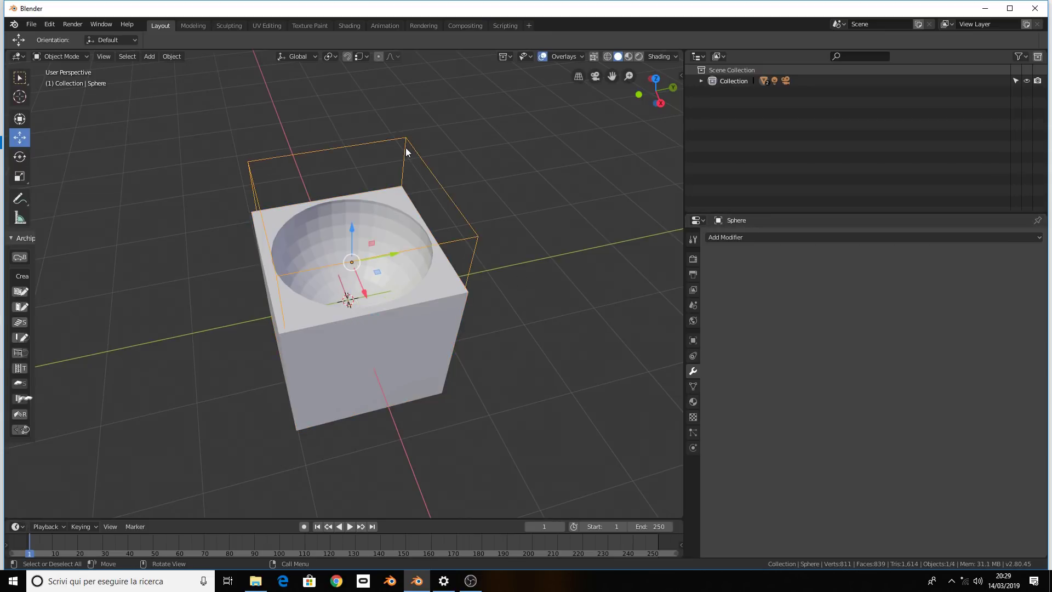
pyautogui.press('Delete')
# Enter Edit Mode on the hollowed cube and select a vertex on the bowl rim
pyautogui.click(412, 313)
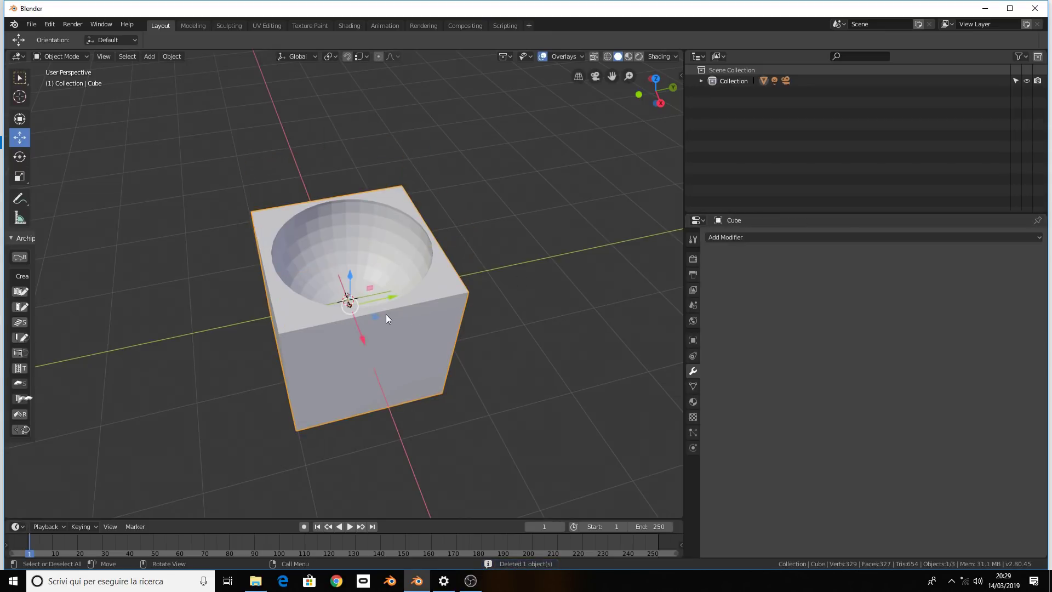
pyautogui.press('Tab')
pyautogui.moveTo(384, 314)
pyautogui.mouseDown(button='middle')
pyautogui.moveTo(406, 308)
pyautogui.moveTo(427, 325)
pyautogui.moveTo(381, 326)
pyautogui.mouseUp(button='middle')
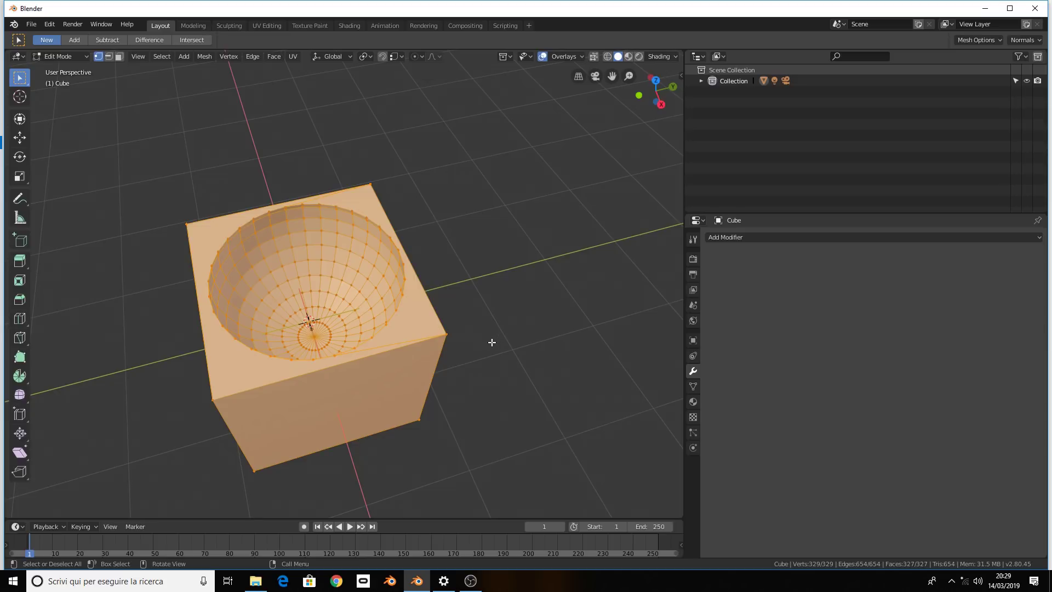
pyautogui.scroll(1, 472, 341)
pyautogui.scroll(1, 439, 350)
pyautogui.scroll(1, 411, 357)
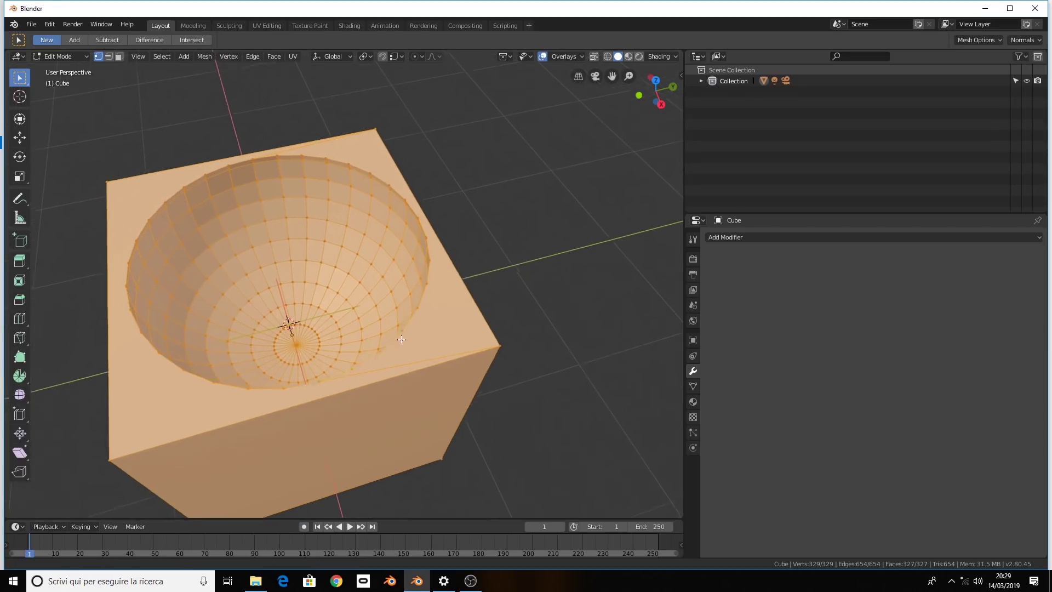
pyautogui.scroll(1, 452, 337)
pyautogui.press('Tab')
pyautogui.press('Tab')
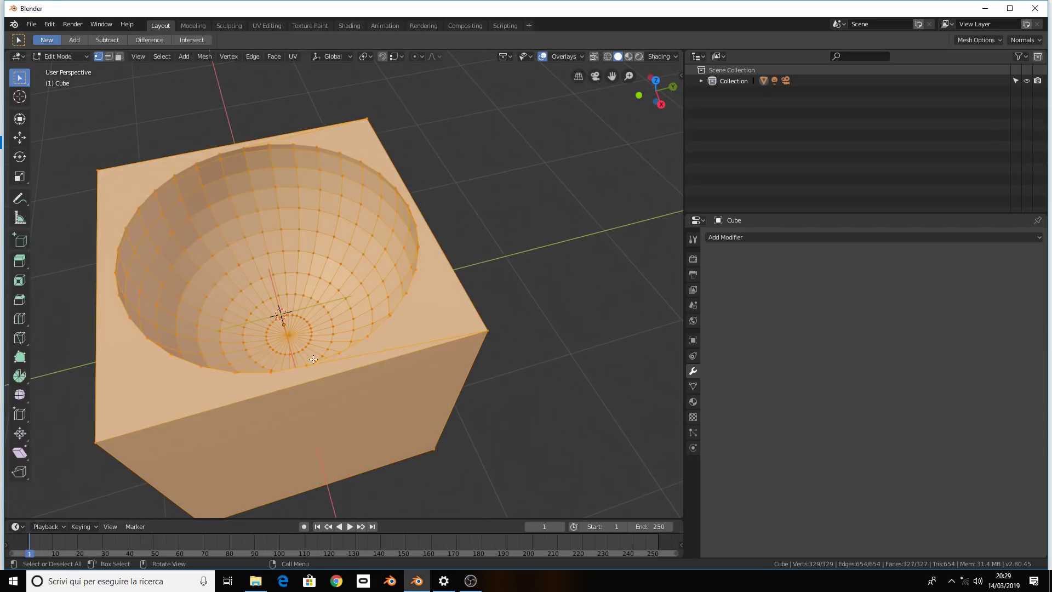
pyautogui.click(313, 359)
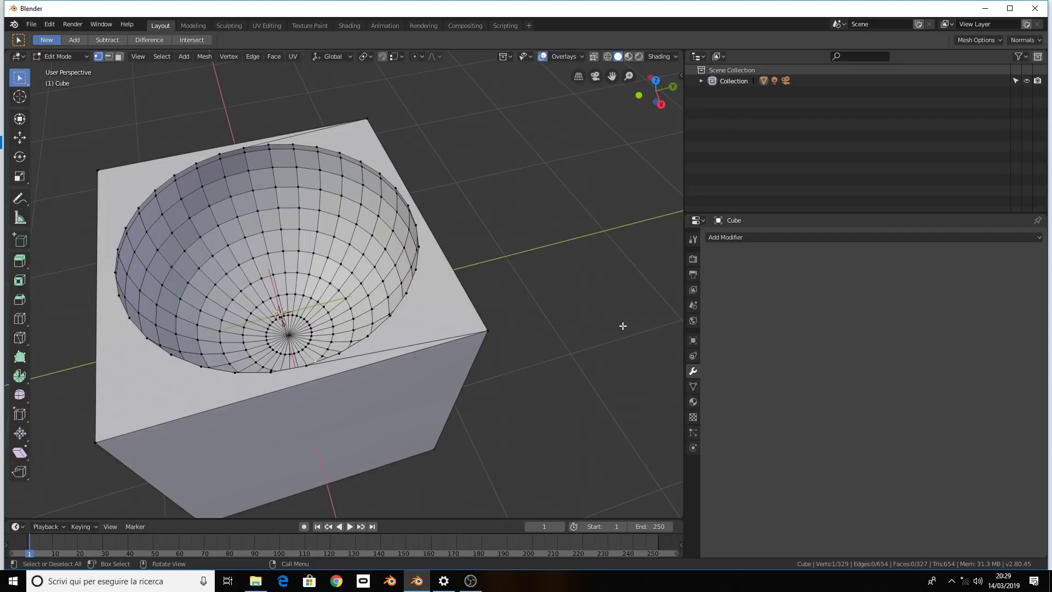